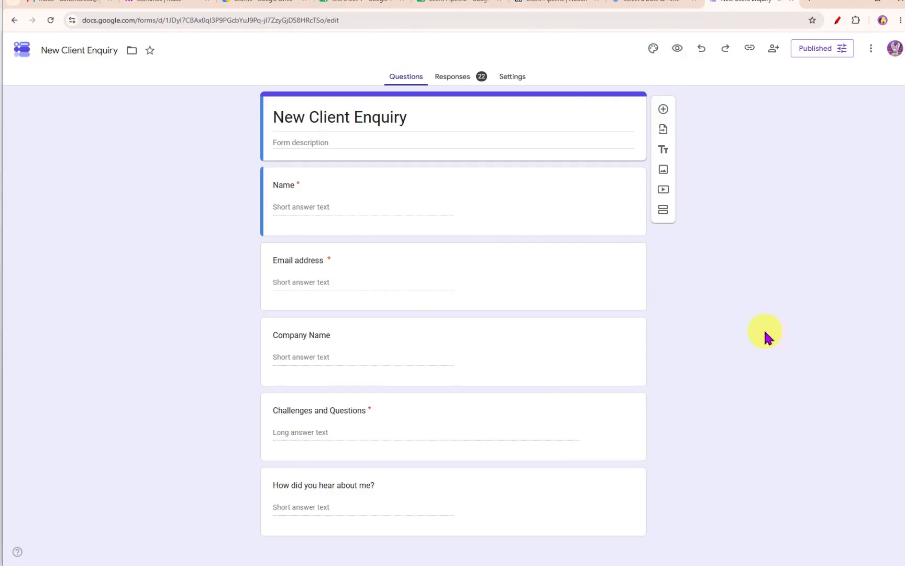
- Review the existing submissions in the Form Responses 1 sheet of the test spreadsheet
{"action": "left_click", "coordinate": [374, 6]}
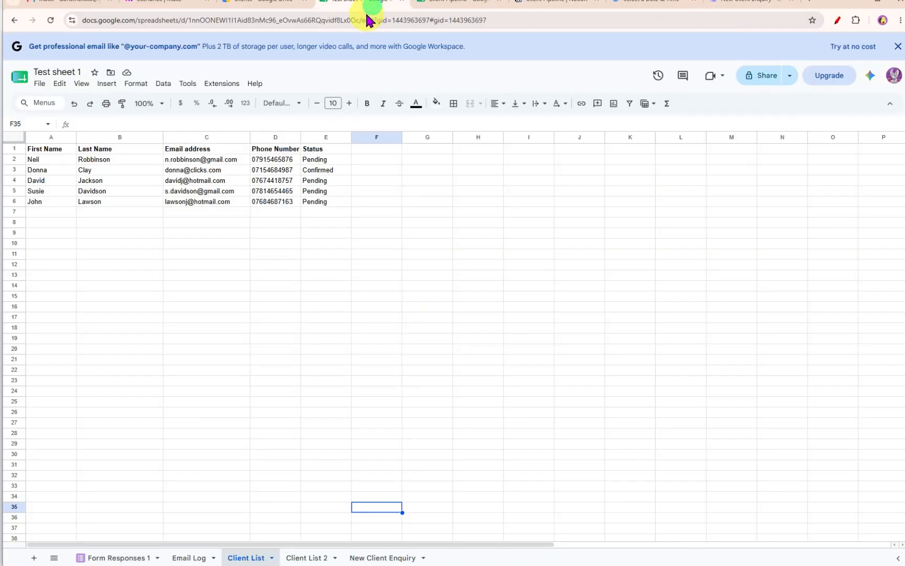
{"action": "left_click", "coordinate": [102, 557]}
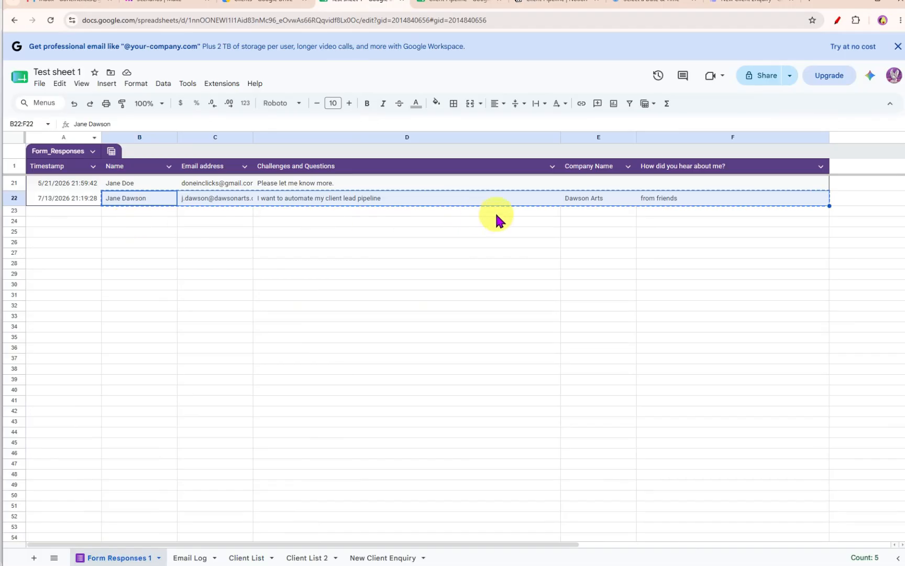
{"action": "left_click", "coordinate": [152, 244]}
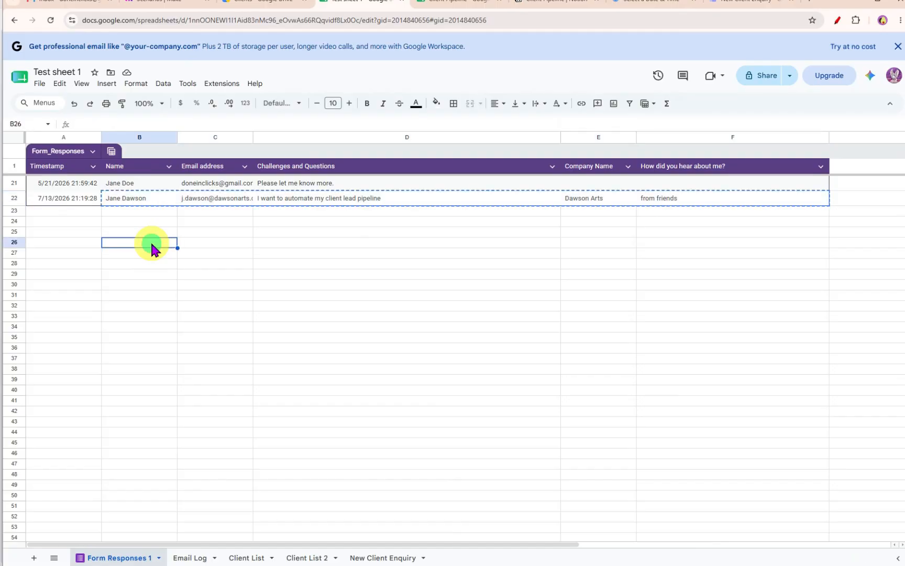
{"action": "left_click", "coordinate": [157, 3]}
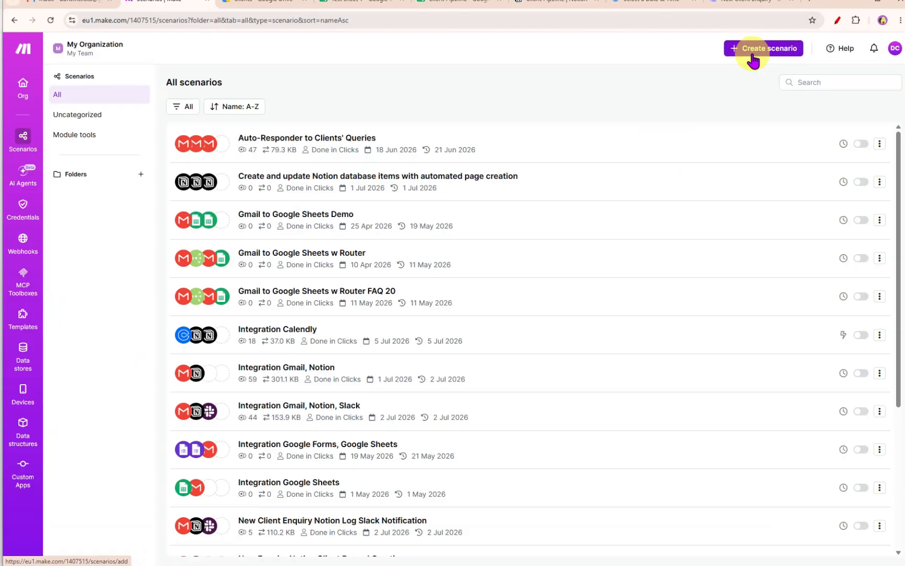
- Create a new scenario and choose the Google Forms app by searching for google form
{"action": "left_click", "coordinate": [758, 51]}
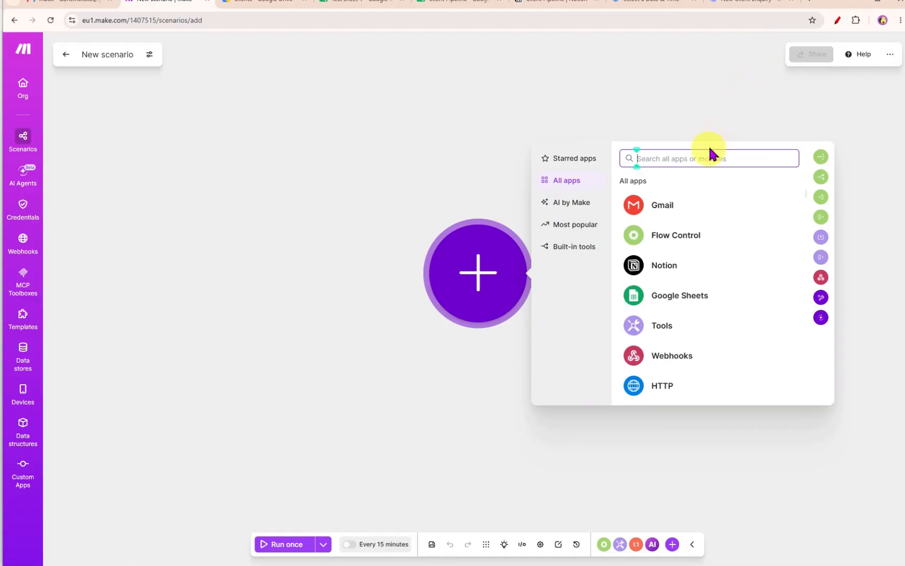
{"action": "type", "text": "google form"}
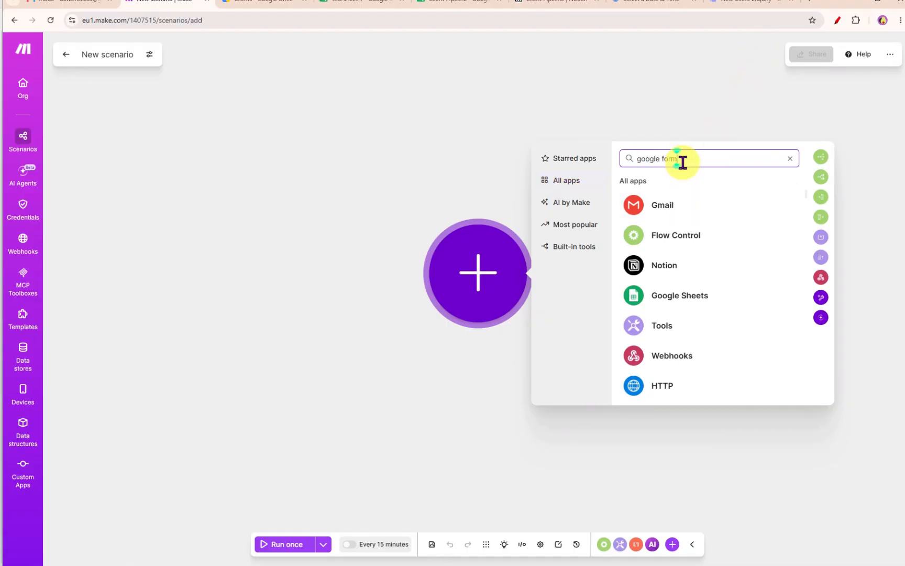
{"action": "left_click", "coordinate": [676, 339]}
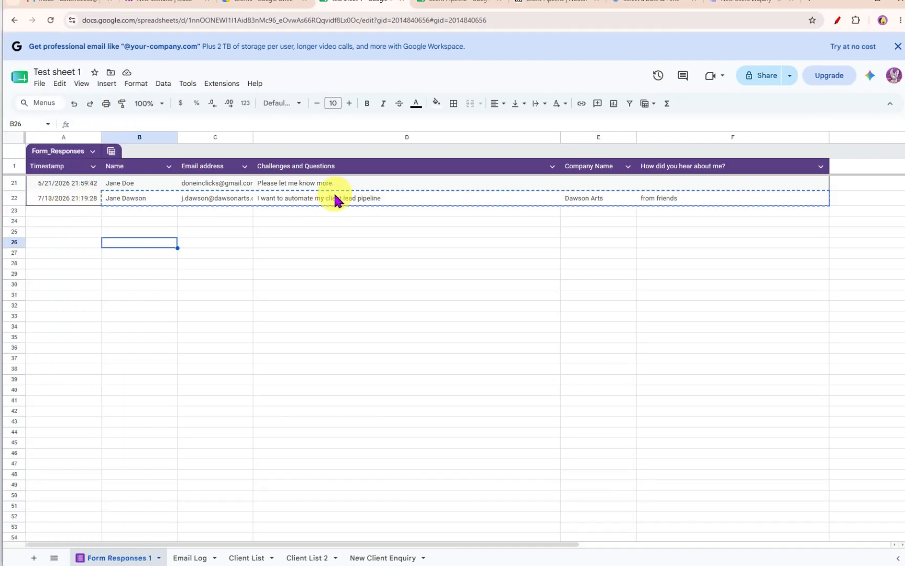
- Compare the Client Pipeline sheet with the latest row in the Form Responses 1 sheet
{"action": "left_click", "coordinate": [441, 6]}
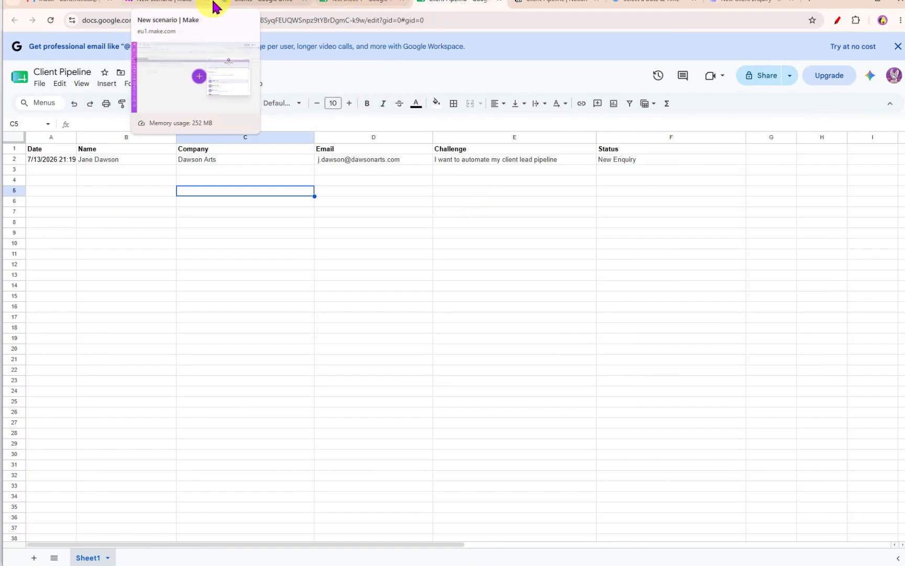
{"action": "left_click", "coordinate": [146, 5]}
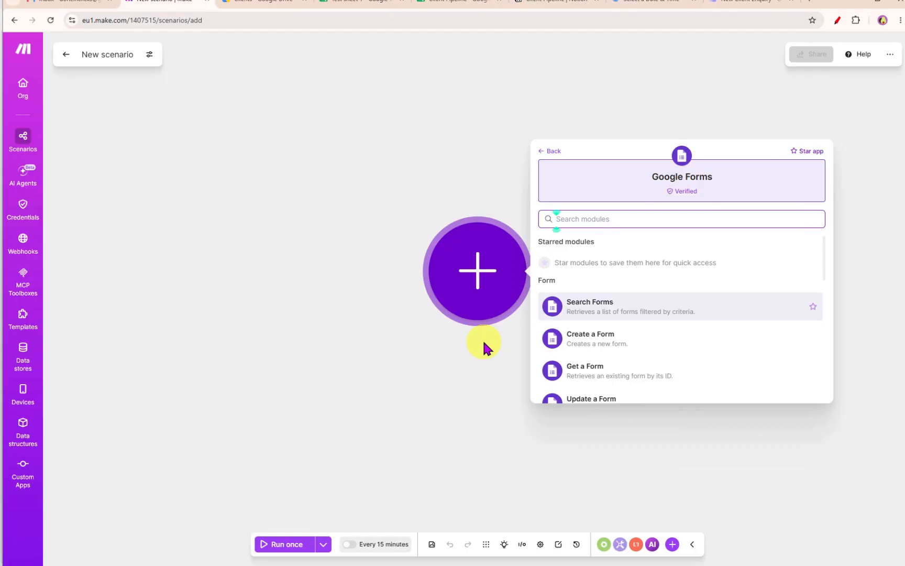
{"action": "left_click", "coordinate": [336, 5]}
{"action": "left_click_drag", "start_coordinate": [42, 199], "coordinate": [707, 208]}
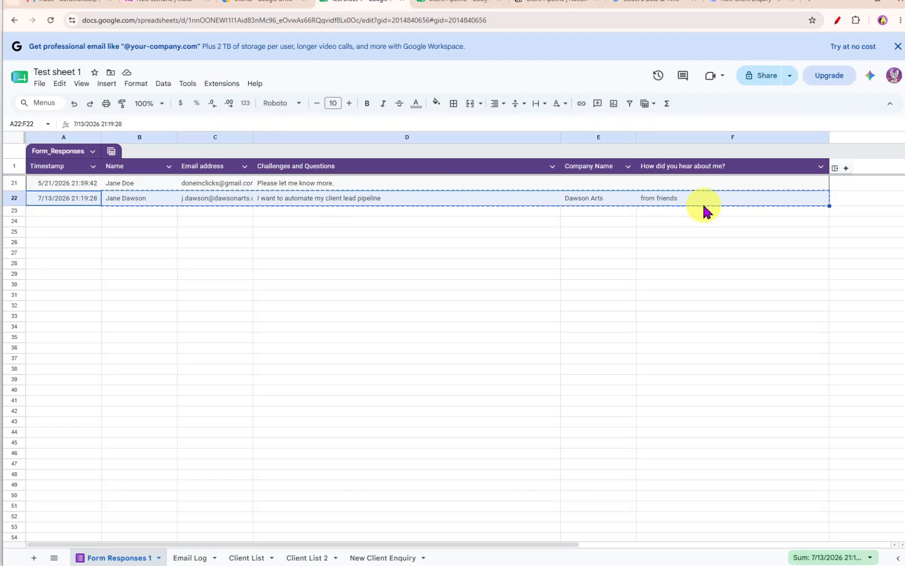
{"action": "left_click", "coordinate": [152, 2]}
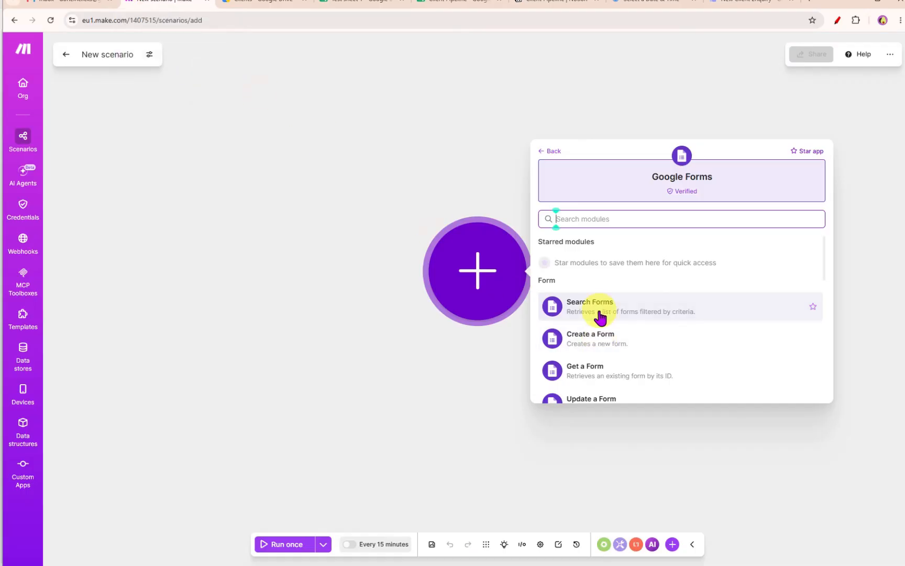
- Add the Google Forms Watch Responses trigger module to the scenario
{"action": "scroll", "coordinate": [599, 318], "scroll_direction": "down", "scroll_amount": 1}
{"action": "scroll", "coordinate": [602, 330], "scroll_direction": "down", "scroll_amount": 3}
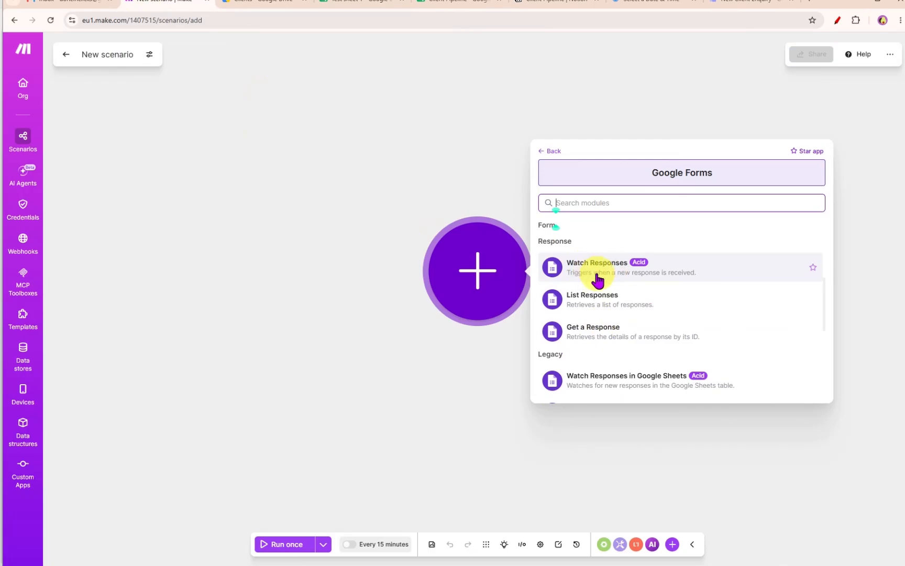
{"action": "left_click", "coordinate": [607, 278]}
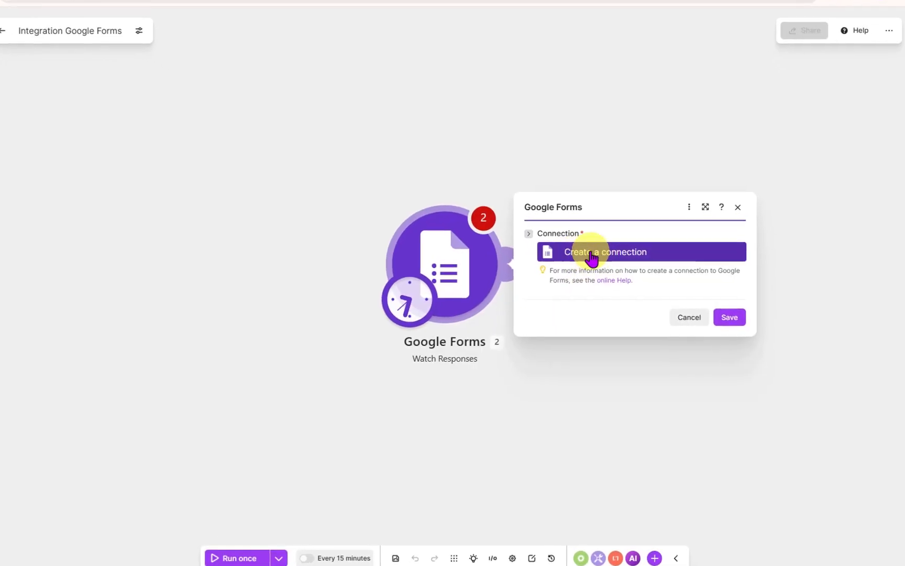
- Create the My Google connection by signing in with the Google account
{"action": "left_click", "coordinate": [592, 257]}
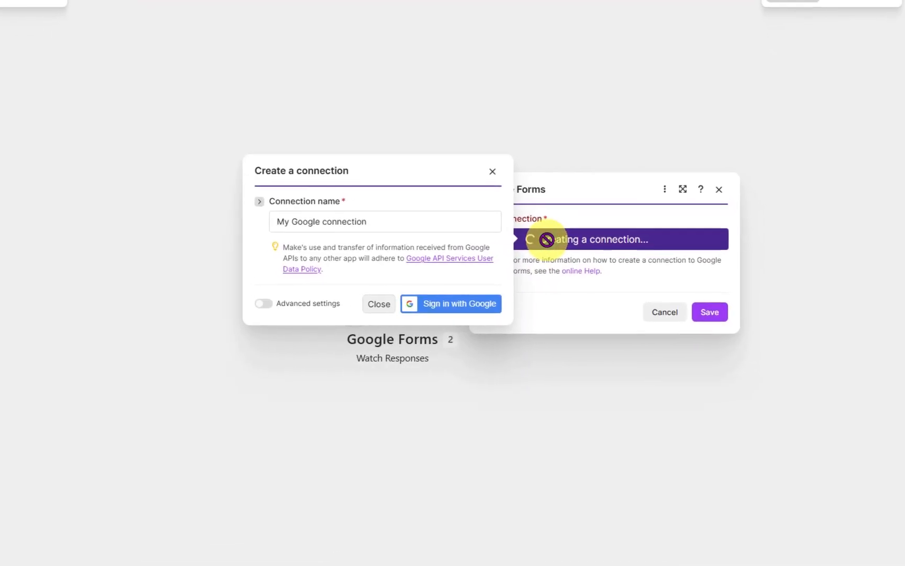
{"action": "left_click", "coordinate": [371, 303]}
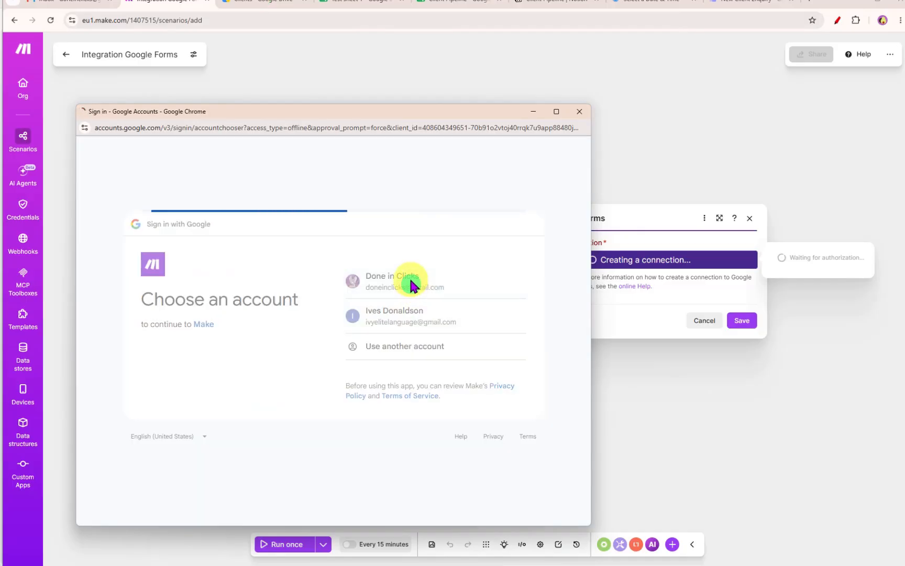
{"action": "left_click", "coordinate": [477, 386]}
{"action": "left_click", "coordinate": [479, 480]}
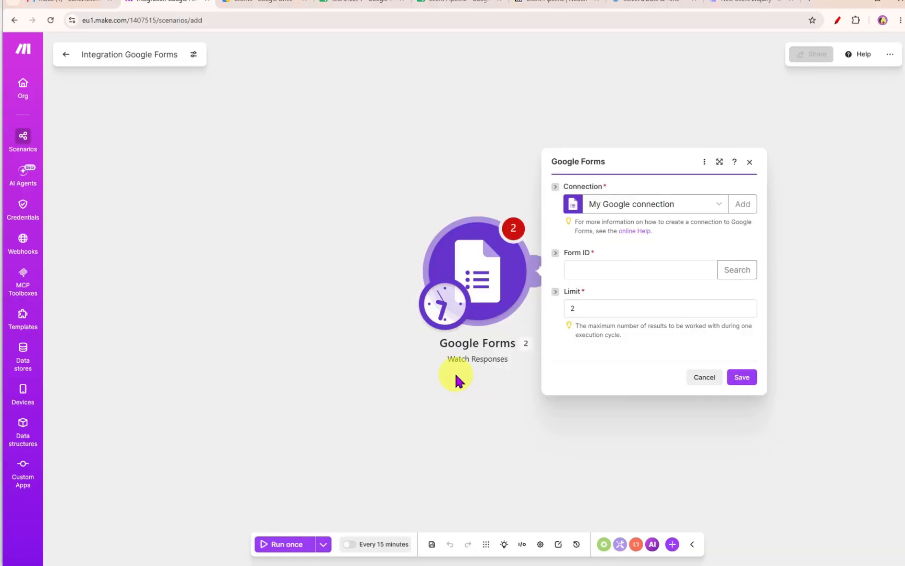
- Search for forms titled client and select the matching form as the Form ID
{"action": "left_click", "coordinate": [616, 270]}
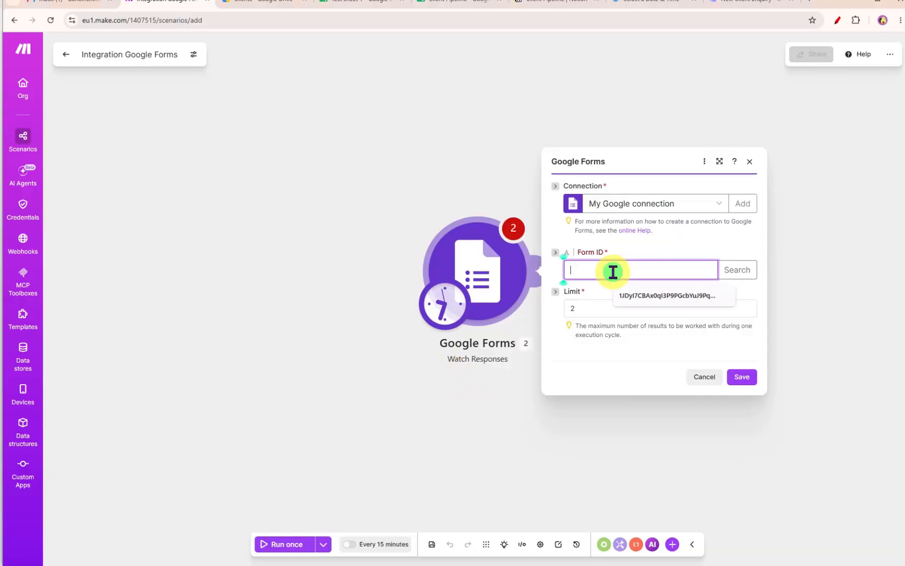
{"action": "left_click", "coordinate": [732, 274]}
{"action": "left_click", "coordinate": [585, 240]}
{"action": "type", "text": "client"}
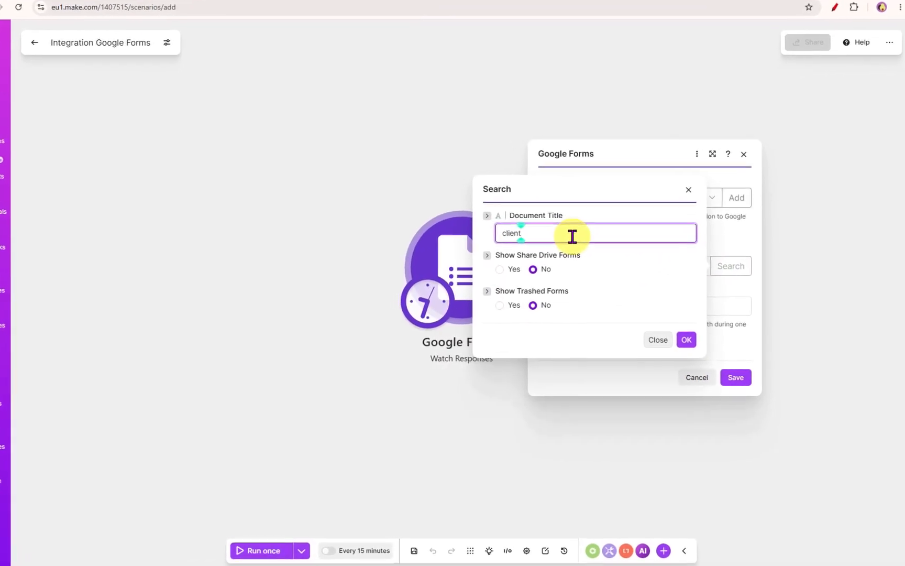
{"action": "left_click", "coordinate": [686, 340]}
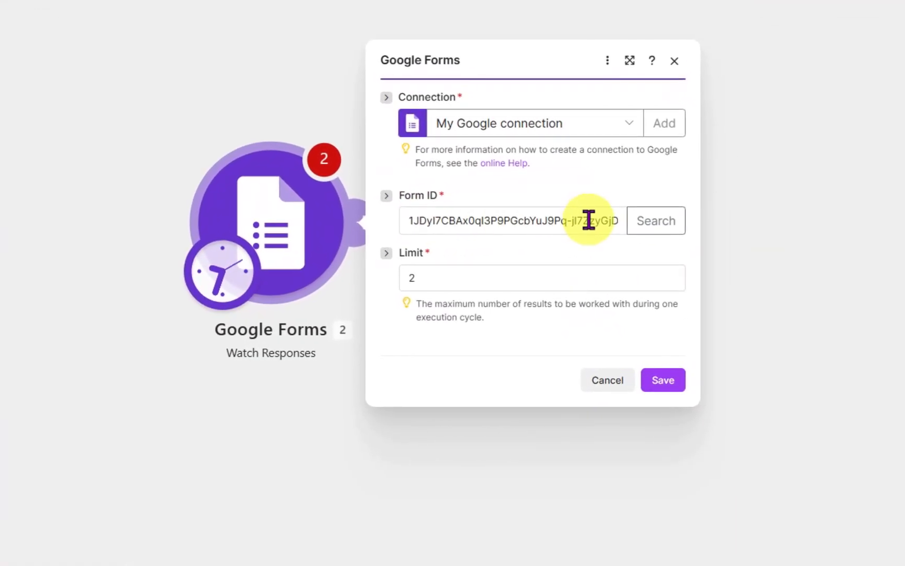
- Set the limit to 1, save the module, and choose to start processing from now on
{"action": "double_click", "coordinate": [440, 278]}
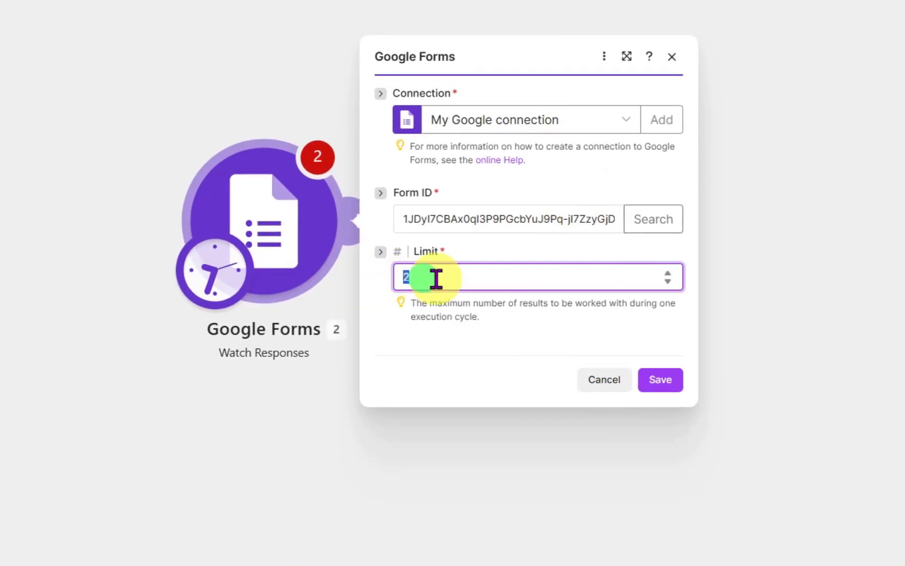
{"action": "type", "text": "1"}
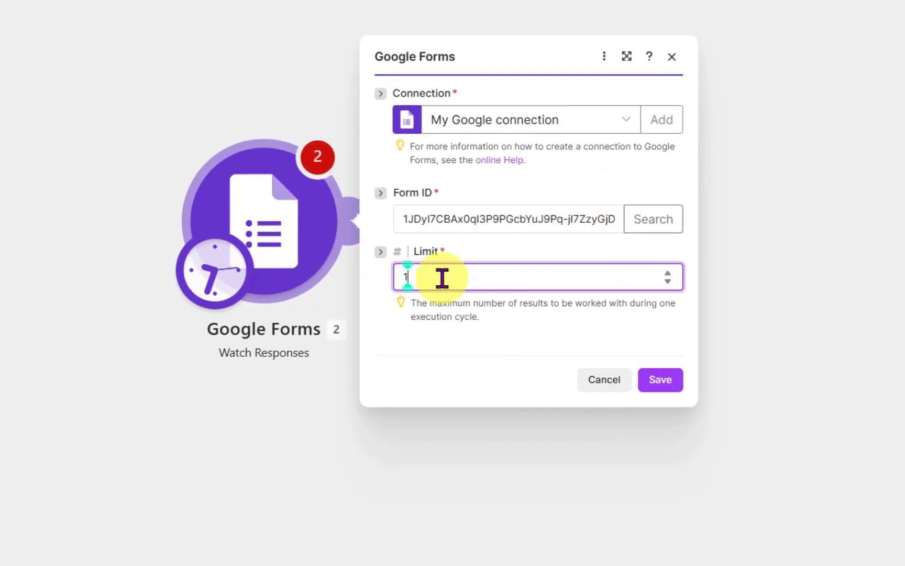
{"action": "left_click", "coordinate": [656, 383]}
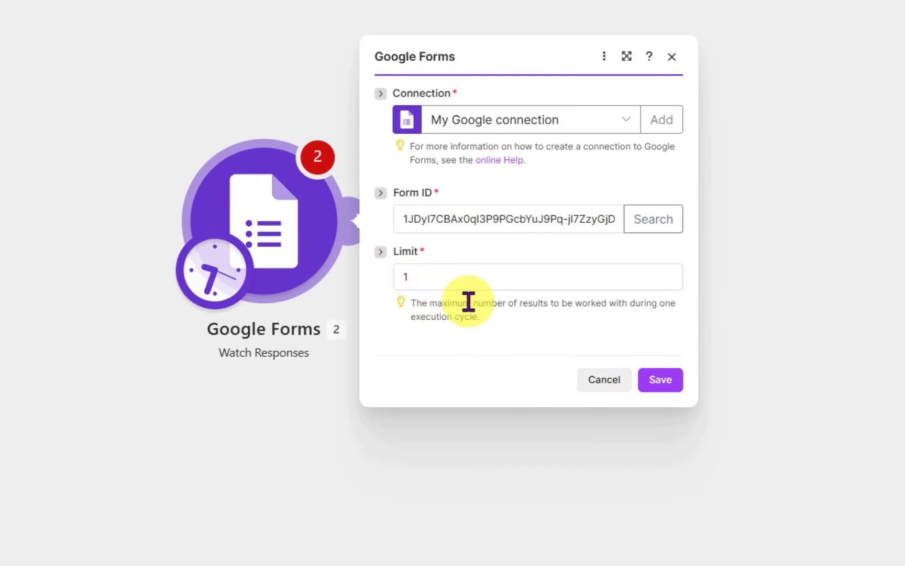
{"action": "left_click_drag", "start_coordinate": [440, 302], "coordinate": [545, 306]}
{"action": "left_click_drag", "start_coordinate": [550, 311], "coordinate": [550, 320]}
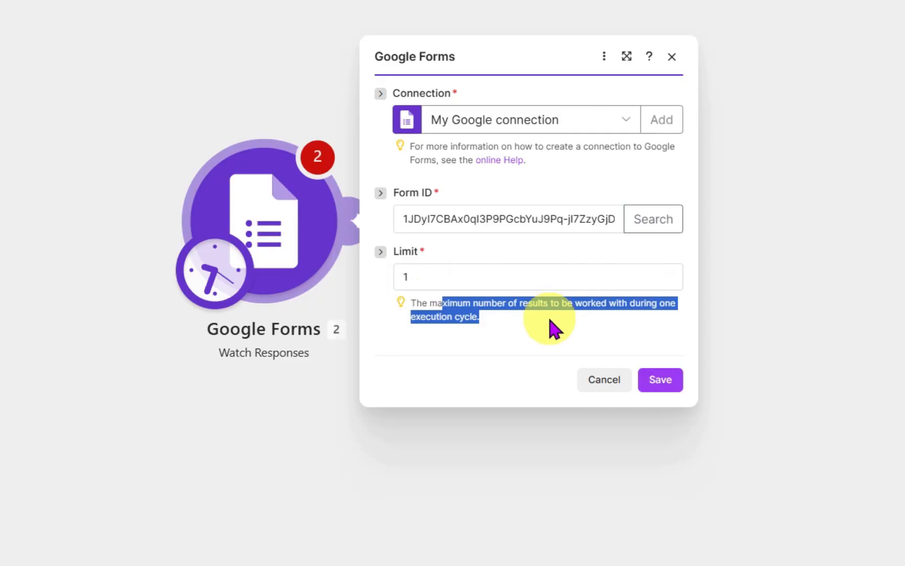
{"action": "left_click", "coordinate": [658, 382]}
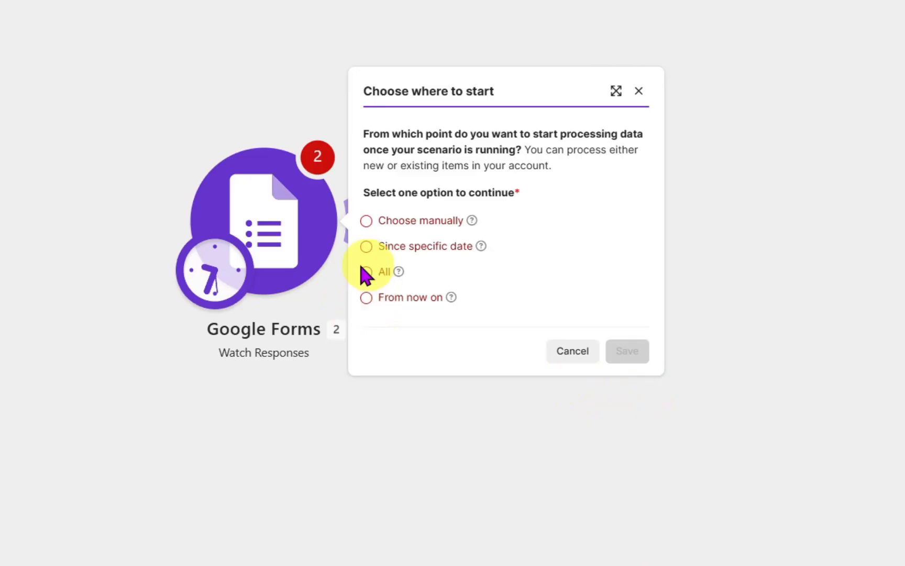
{"action": "left_click", "coordinate": [367, 298]}
{"action": "left_click", "coordinate": [627, 362]}
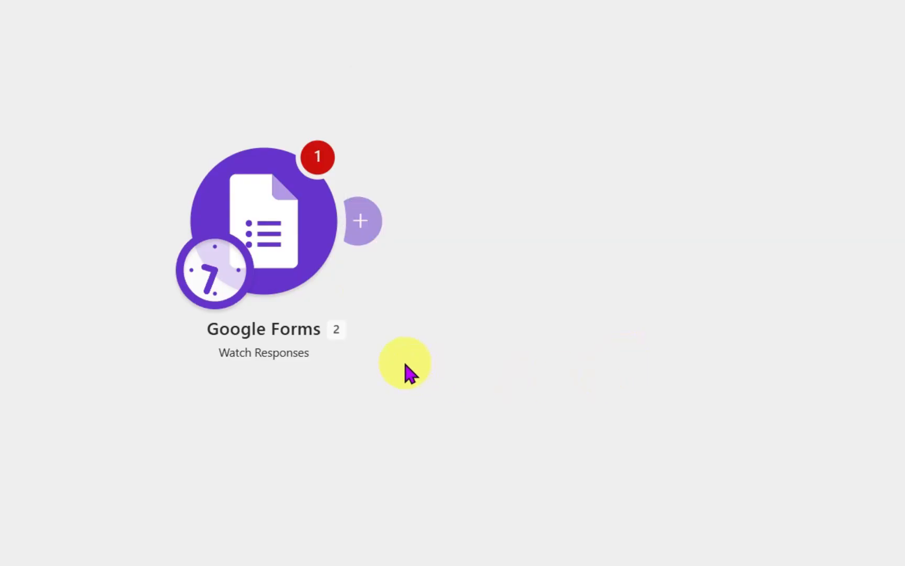
- Open and close the module's warning messages
{"action": "left_click", "coordinate": [317, 157]}
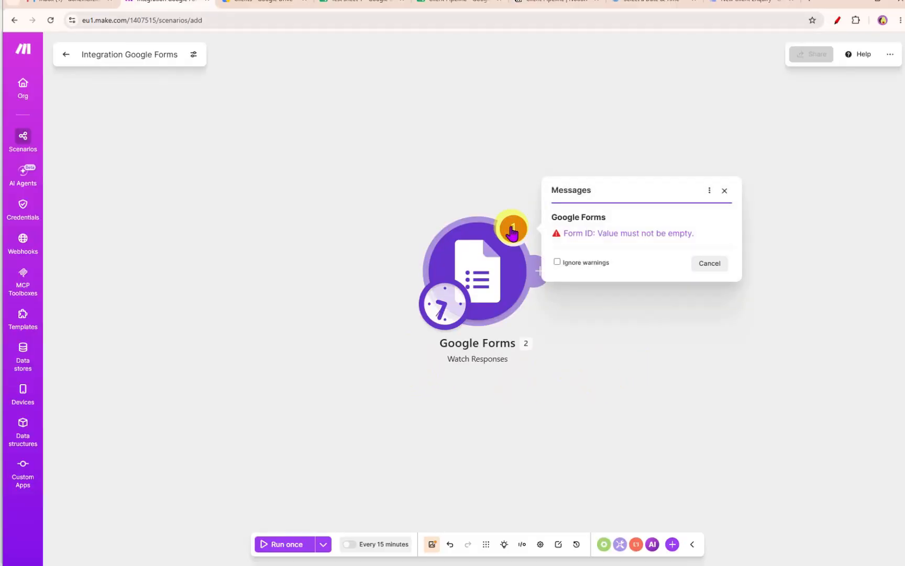
{"action": "left_click", "coordinate": [582, 232]}
{"action": "left_click", "coordinate": [742, 377]}
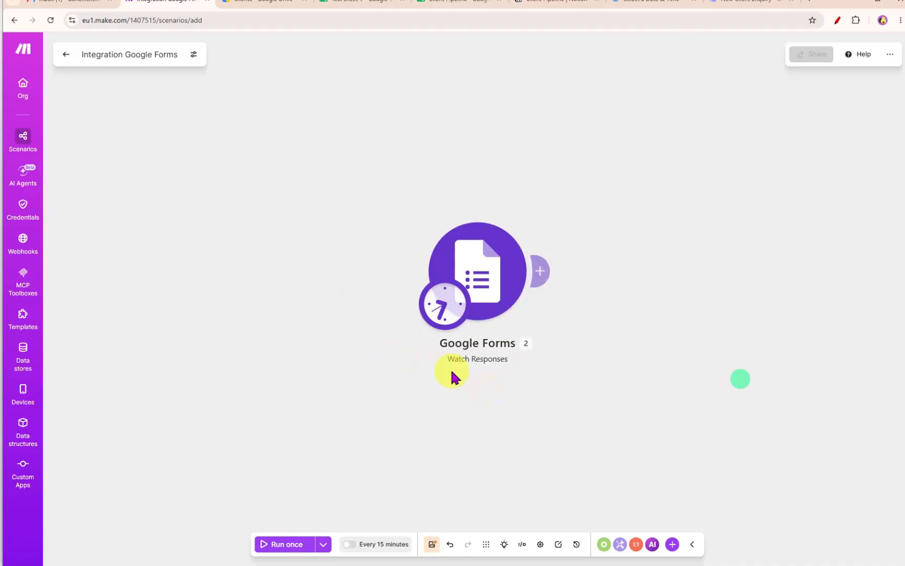
{"action": "left_click_drag", "start_coordinate": [327, 329], "coordinate": [147, 307]}
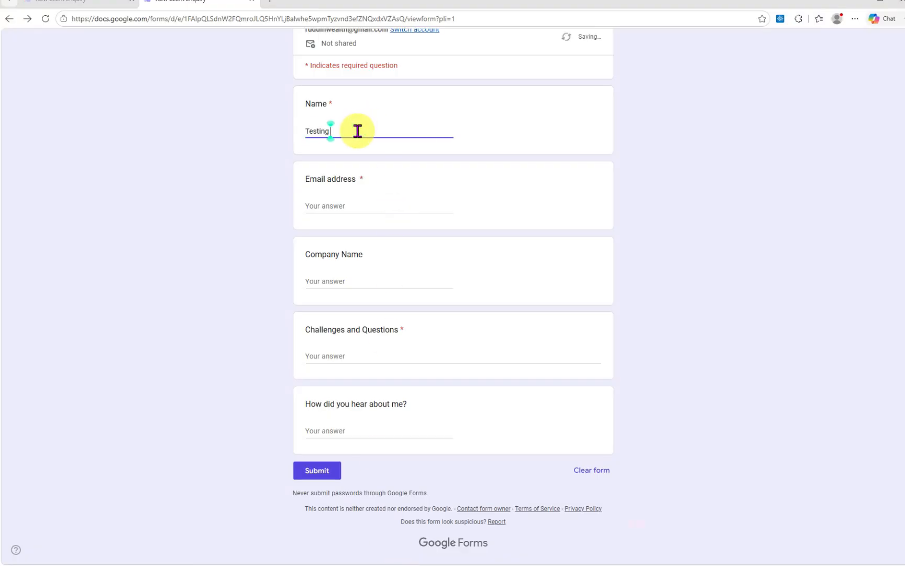
- Fill in and submit a test enquiry on the live form, answering Facebook for how they heard
{"action": "type", "text": "Chal"}
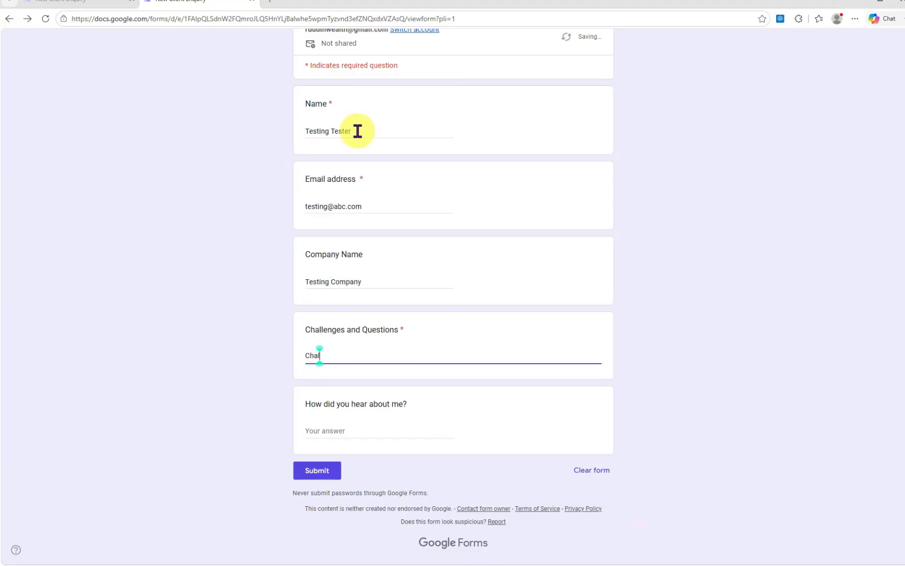
{"action": "type", "text": "Facebook"}
{"action": "key", "text": "Tab"}
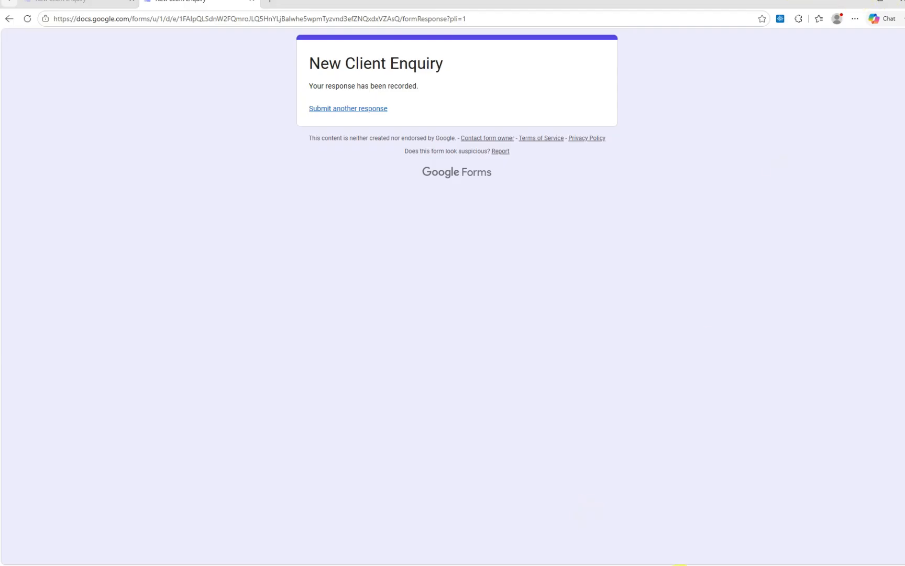
{"action": "left_click", "coordinate": [680, 565]}
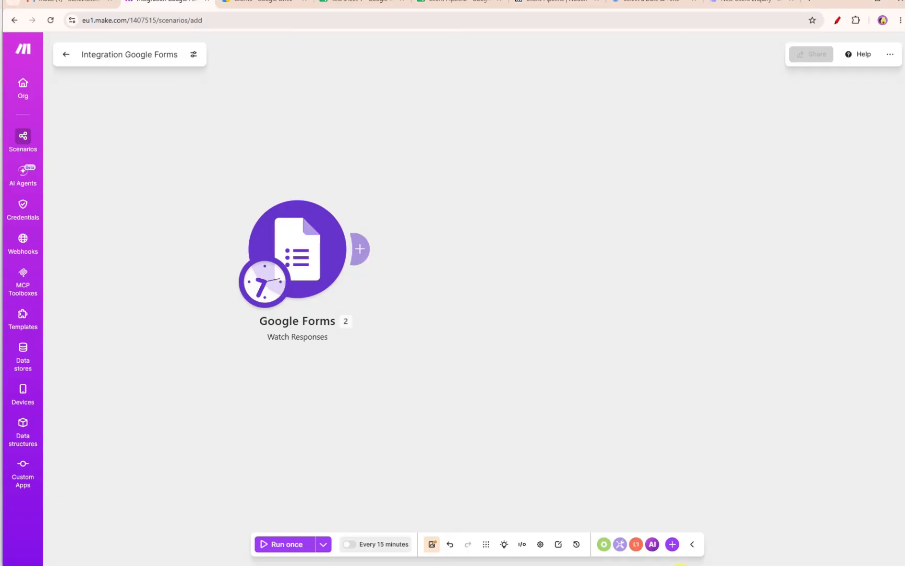
- Run the scenario once and expand the Answers collection in the trigger's output
{"action": "left_click", "coordinate": [291, 544]}
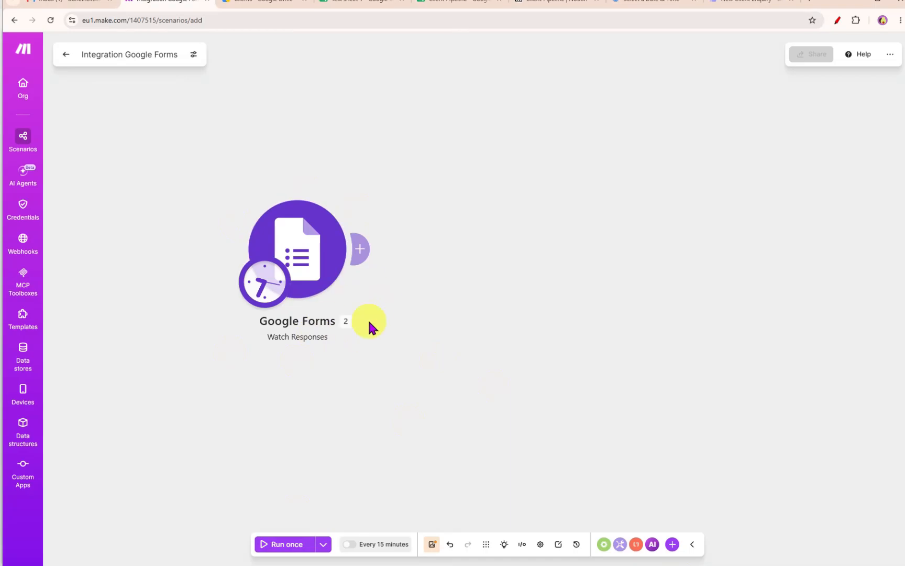
{"action": "left_click", "coordinate": [312, 545]}
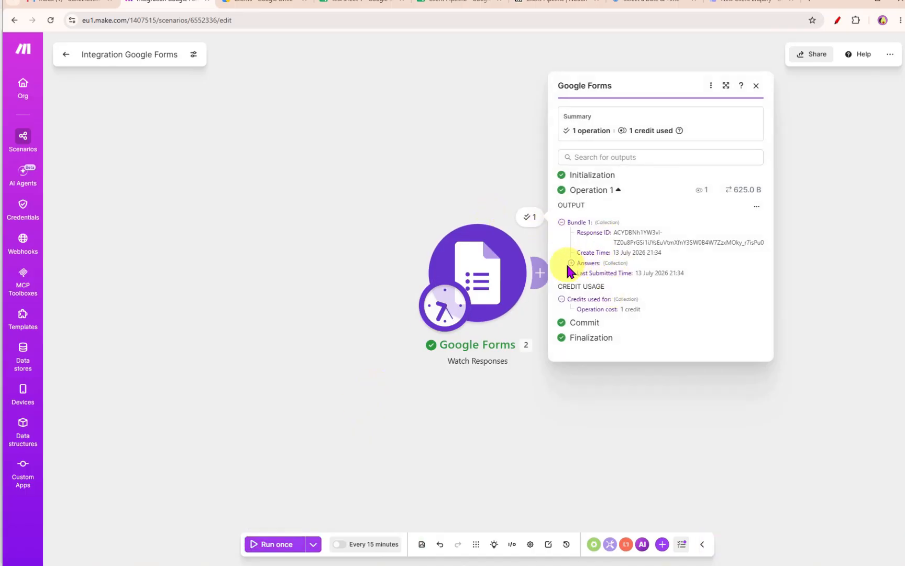
{"action": "left_click", "coordinate": [571, 263]}
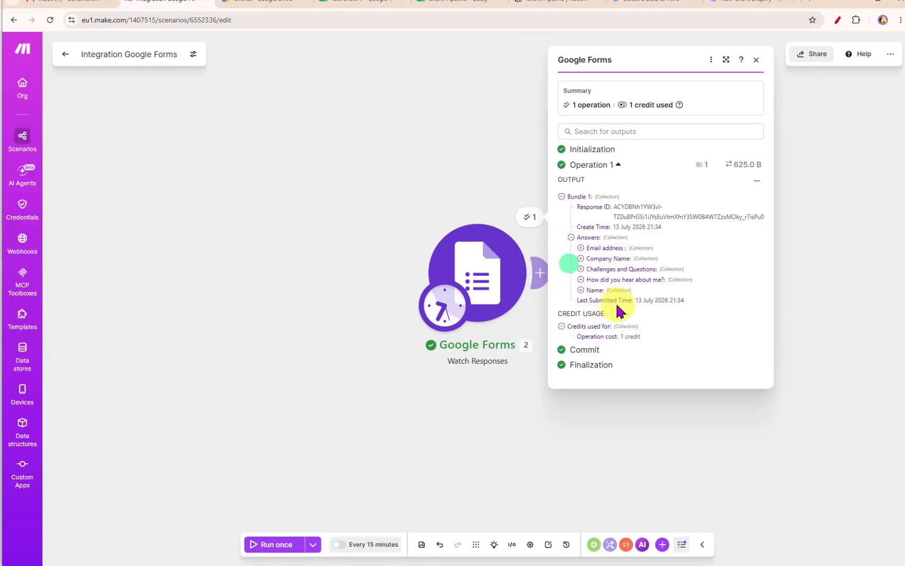
- Reopen the Google Forms module's settings to check them, then cancel
{"action": "left_click", "coordinate": [482, 287]}
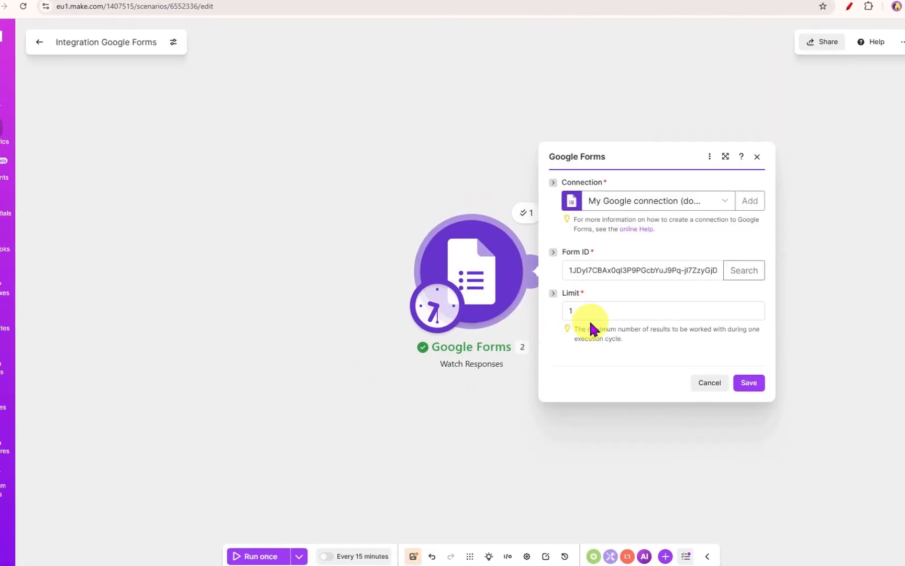
{"action": "left_click", "coordinate": [706, 391]}
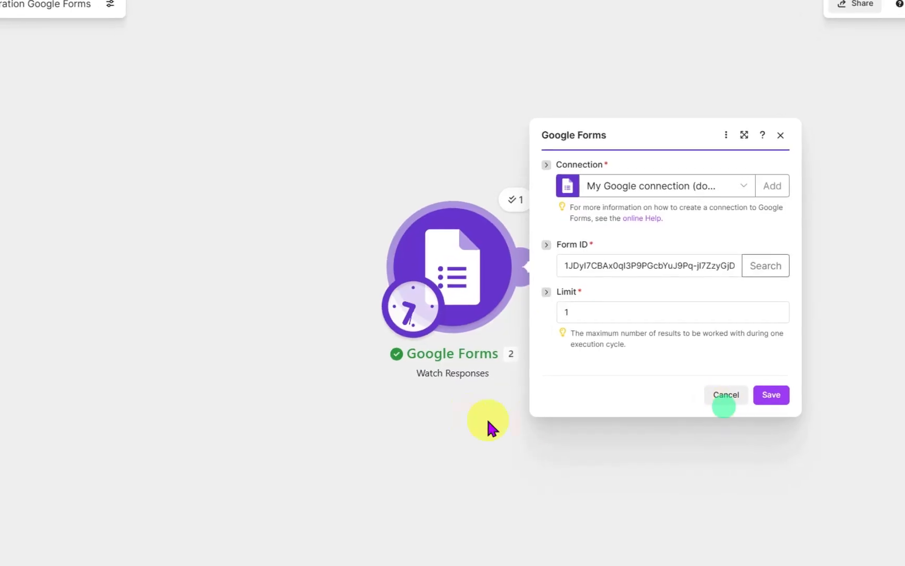
- Add a Google Sheets Add a Row module after the Google Forms trigger
{"action": "left_click", "coordinate": [729, 399]}
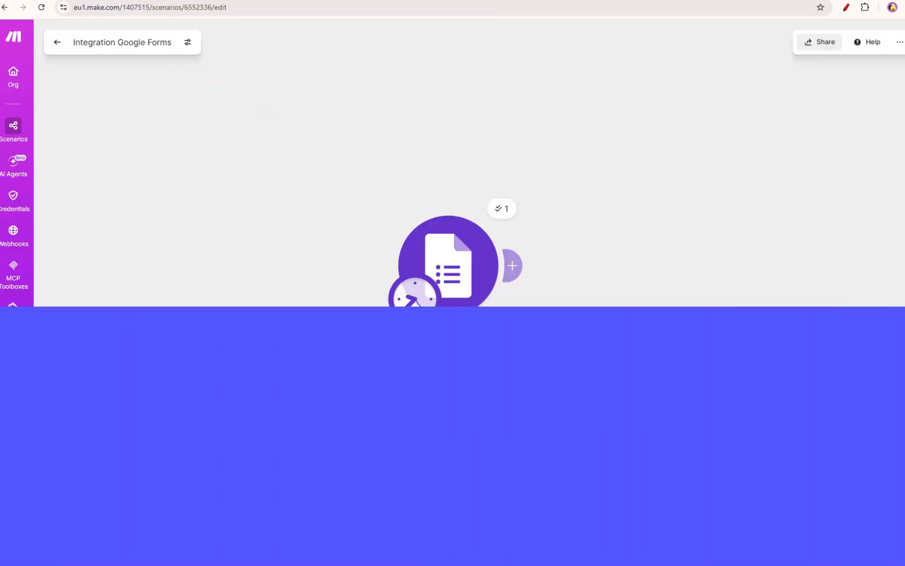
{"action": "left_click_drag", "start_coordinate": [453, 267], "coordinate": [340, 241]}
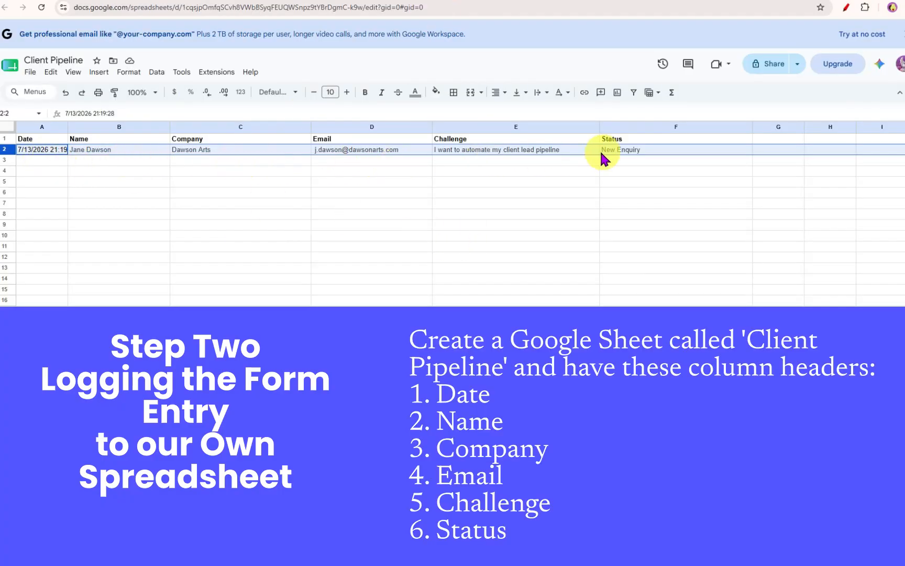
{"action": "left_click", "coordinate": [643, 152]}
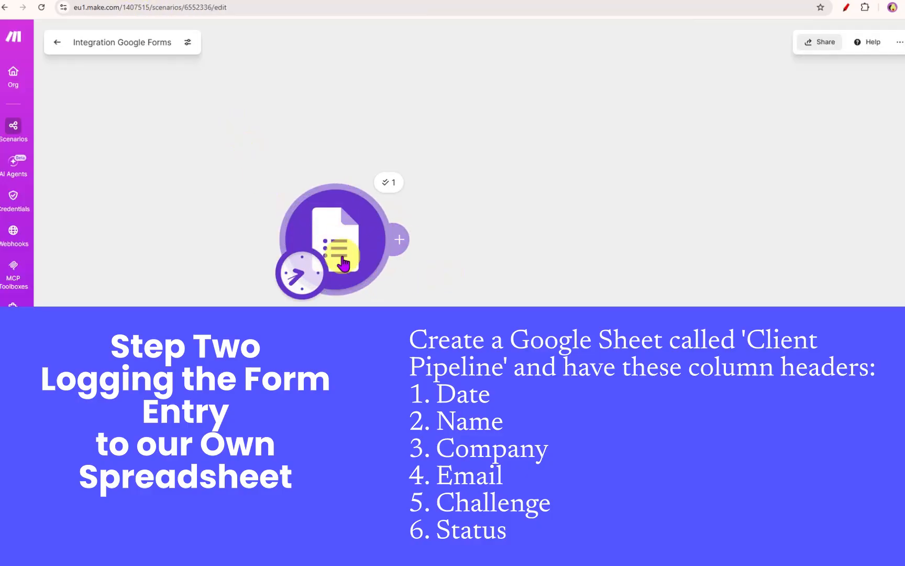
{"action": "left_click", "coordinate": [403, 240]}
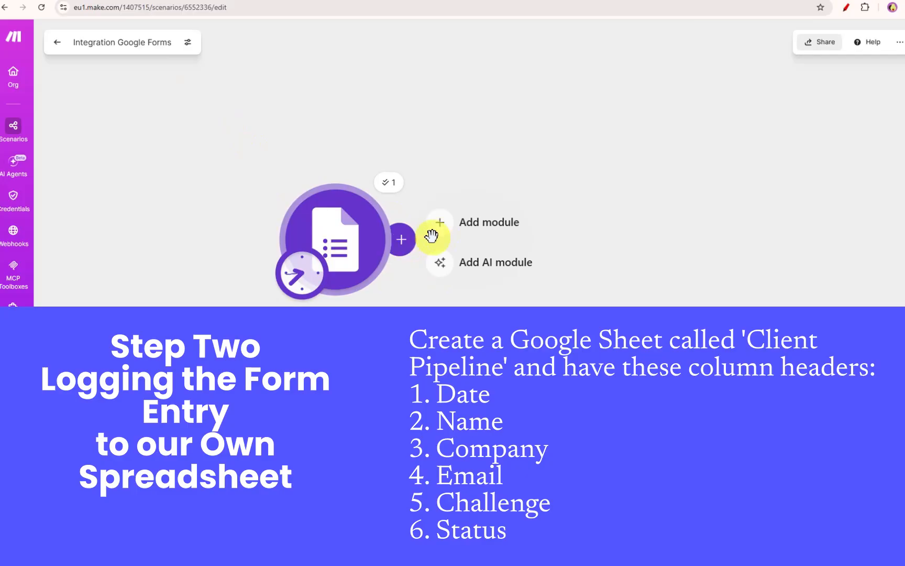
{"action": "left_click", "coordinate": [464, 224]}
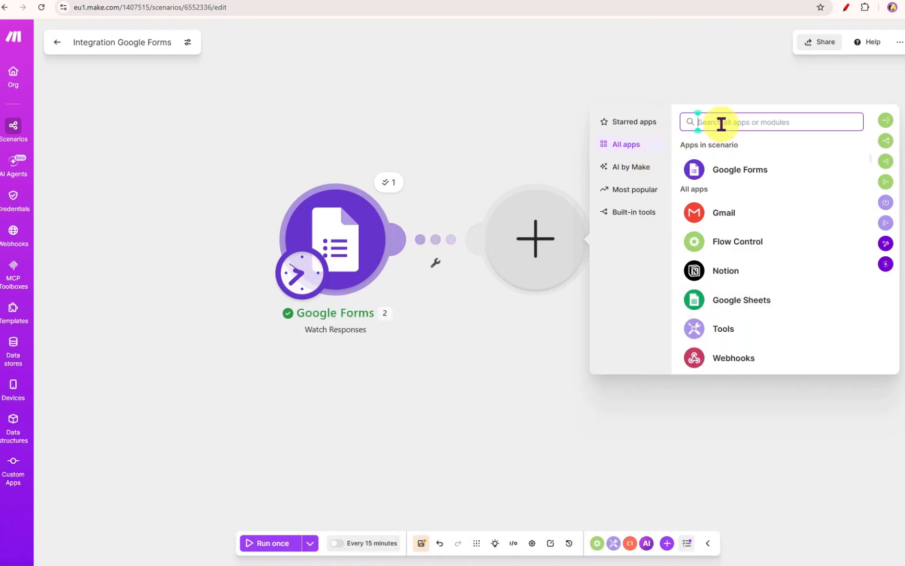
{"action": "left_click", "coordinate": [724, 300]}
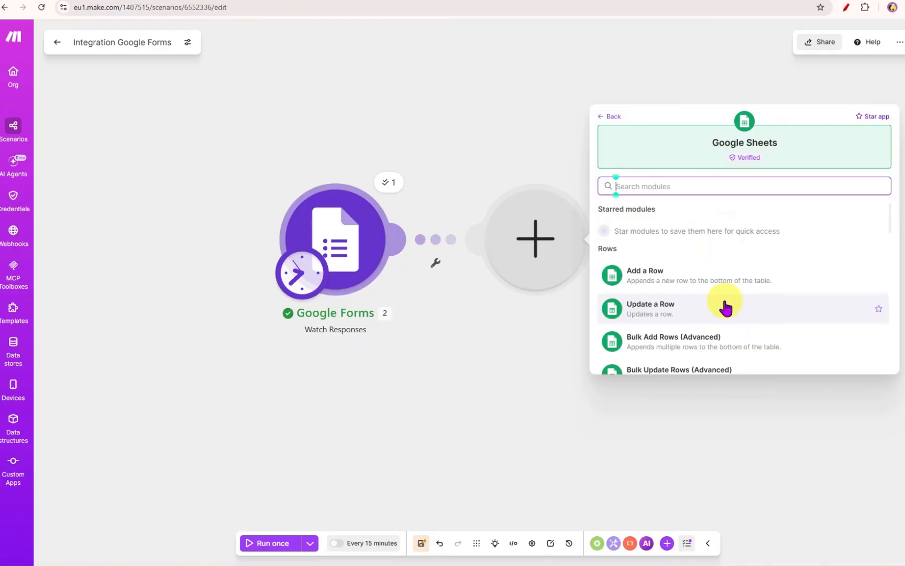
{"action": "scroll", "coordinate": [659, 283], "scroll_direction": "down", "scroll_amount": 2}
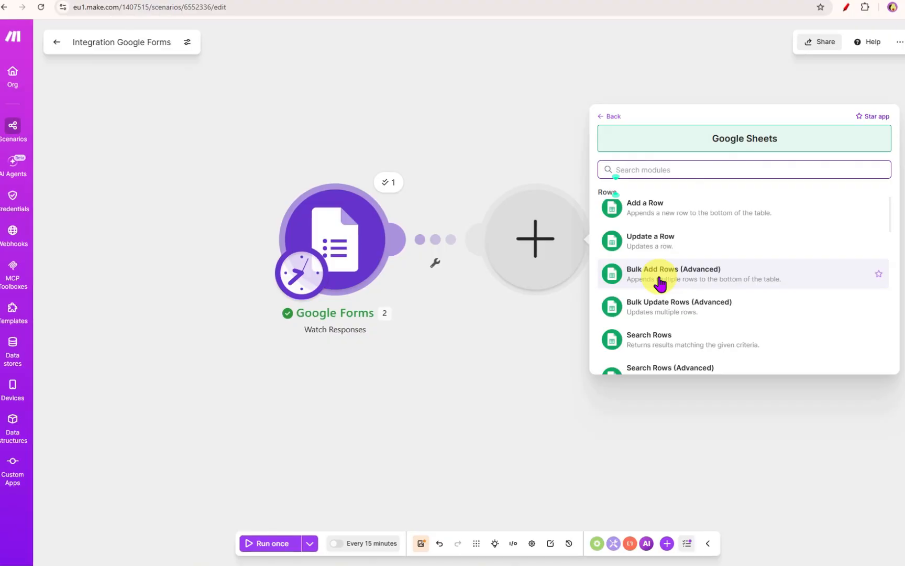
{"action": "left_click", "coordinate": [648, 212]}
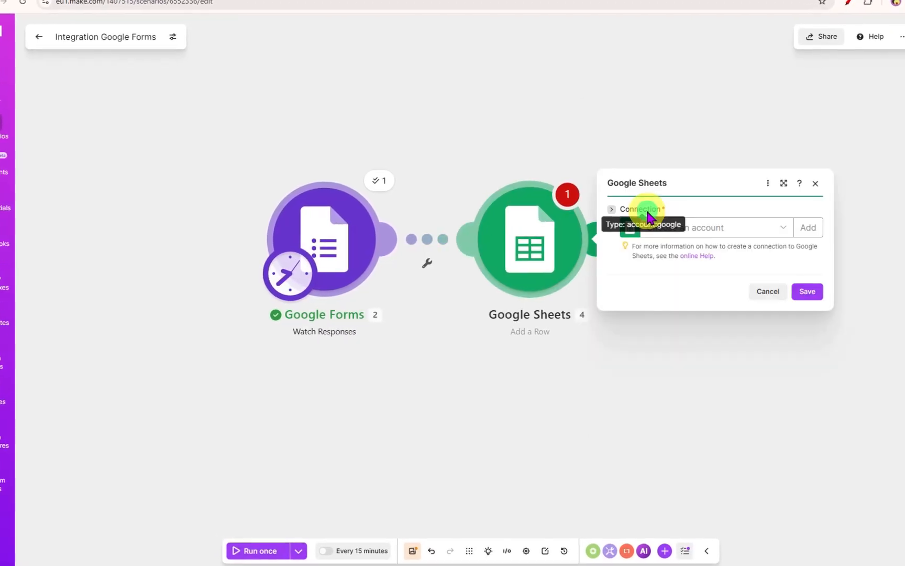
- Select the existing Google connection and grant Make the additional Google Sheets access it requests
{"action": "left_click", "coordinate": [689, 233]}
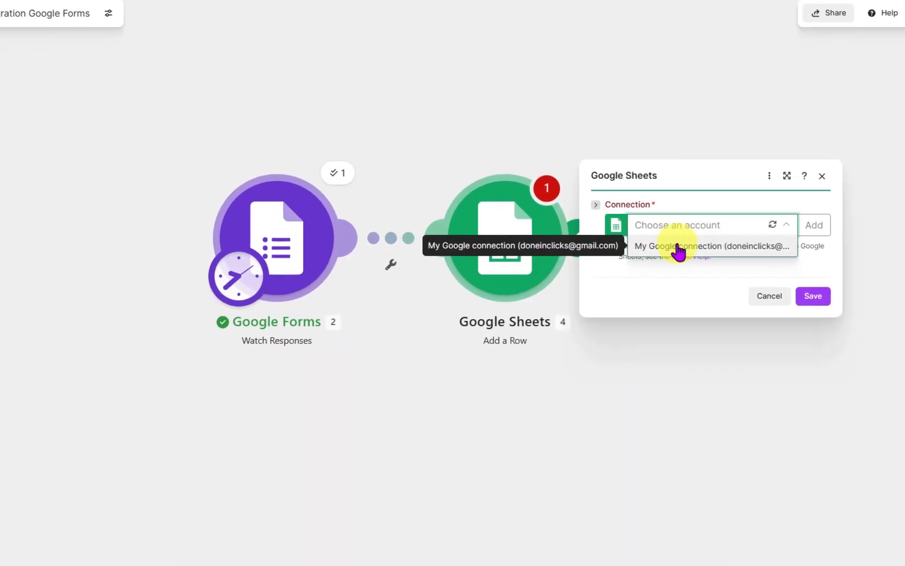
{"action": "left_click", "coordinate": [681, 245]}
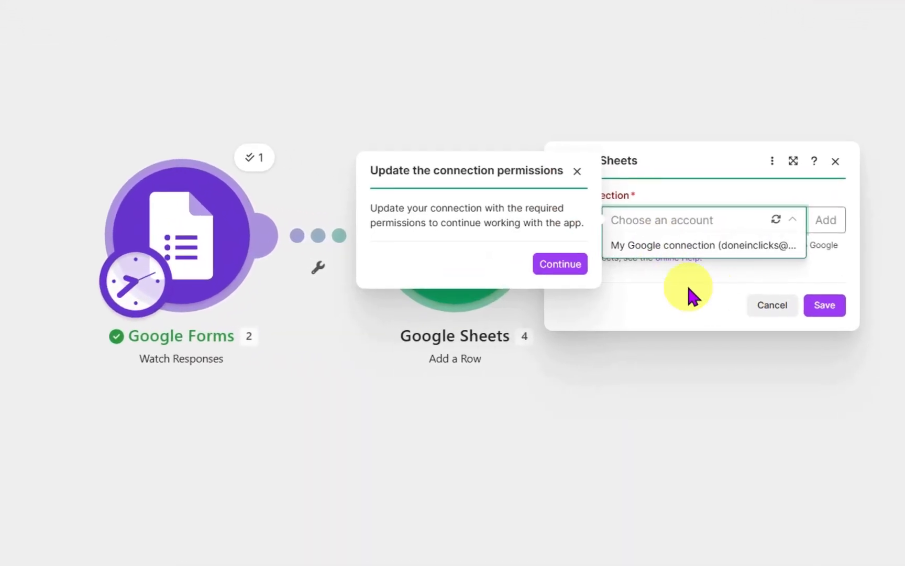
{"action": "left_click", "coordinate": [568, 264]}
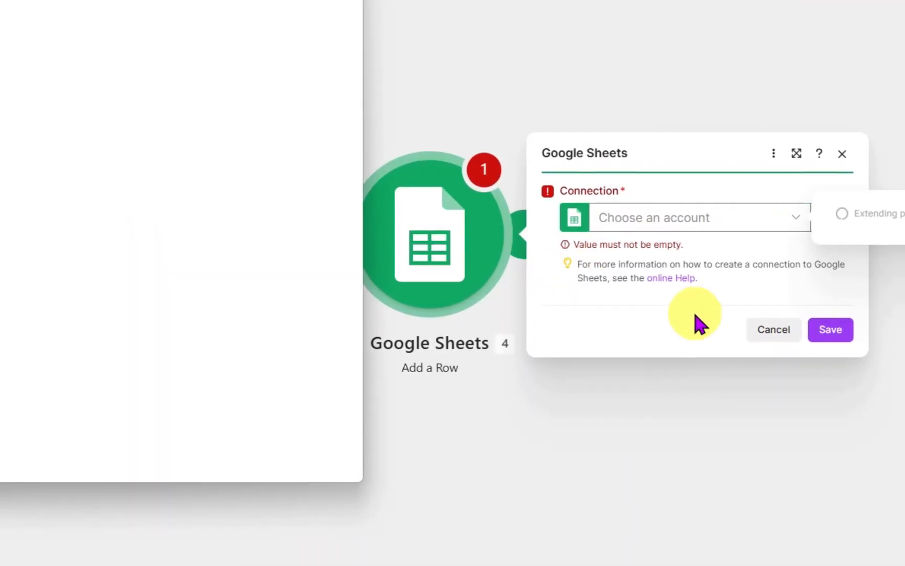
{"action": "left_click", "coordinate": [109, 121]}
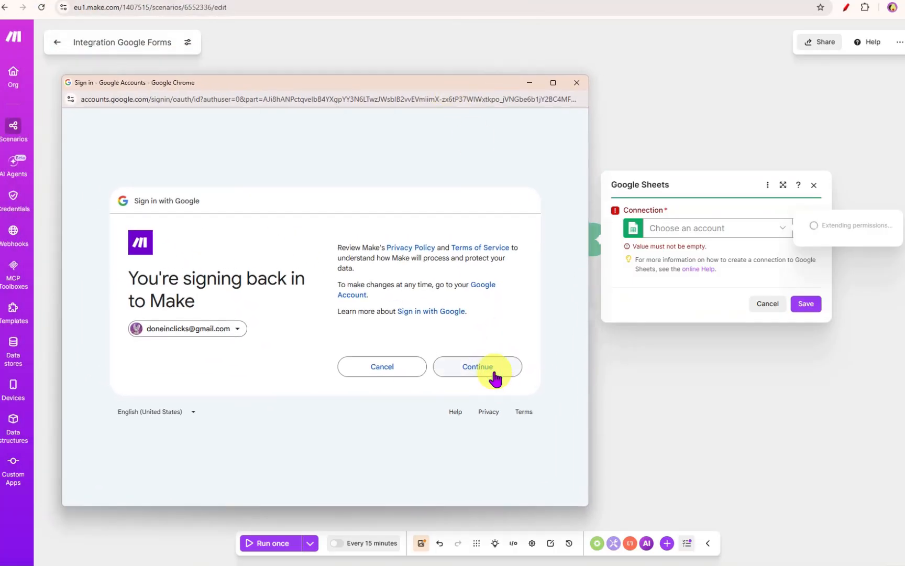
{"action": "left_click", "coordinate": [491, 369]}
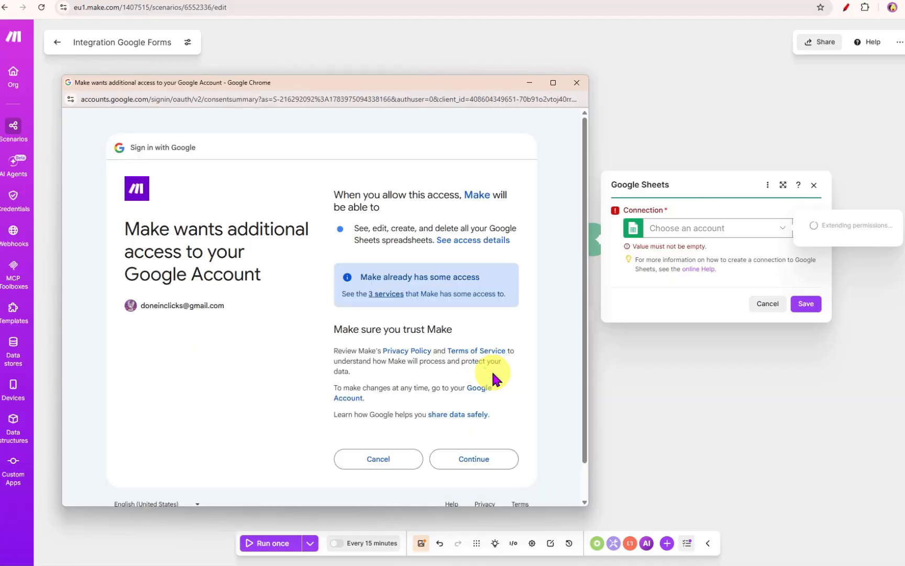
{"action": "left_click", "coordinate": [495, 457]}
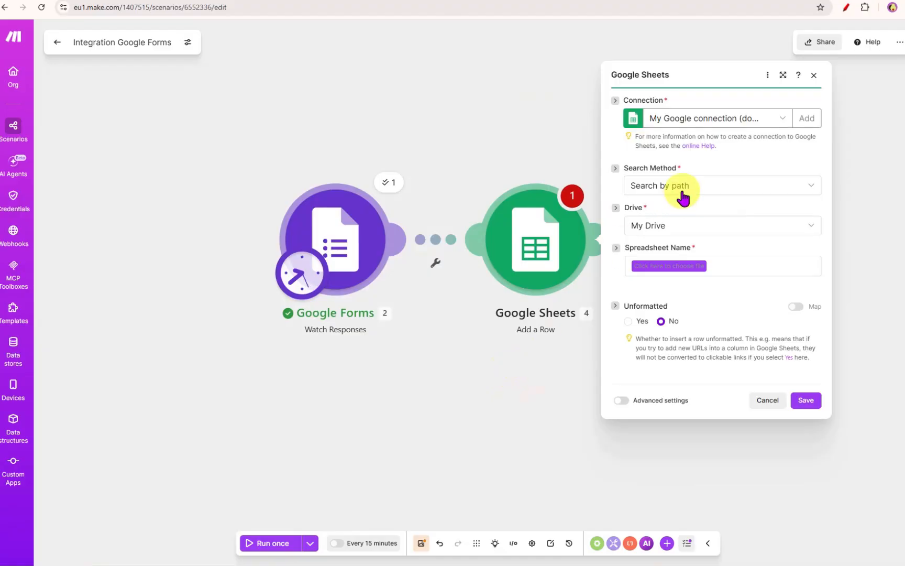
- Choose the Client Pipeline spreadsheet and Sheet1 as the module's destination
{"action": "left_click", "coordinate": [653, 267]}
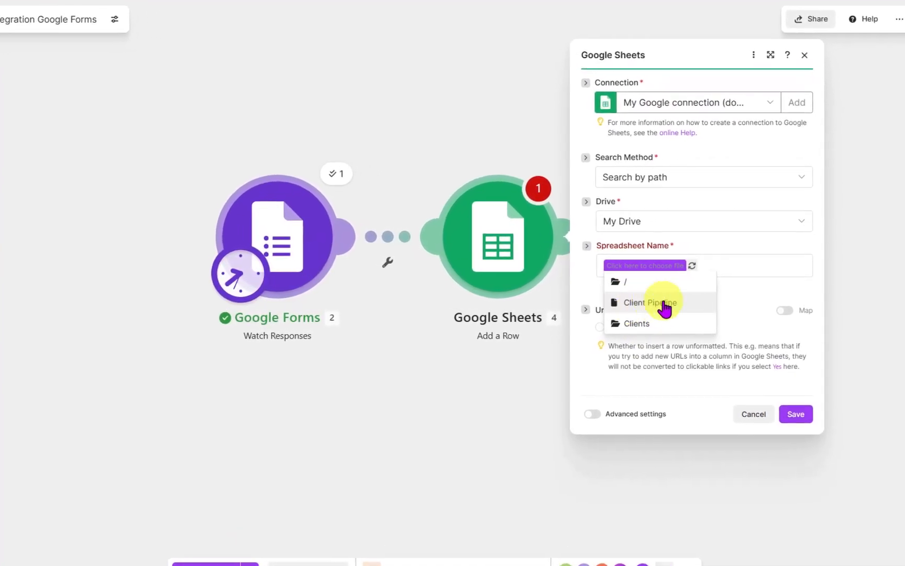
{"action": "left_click", "coordinate": [650, 304]}
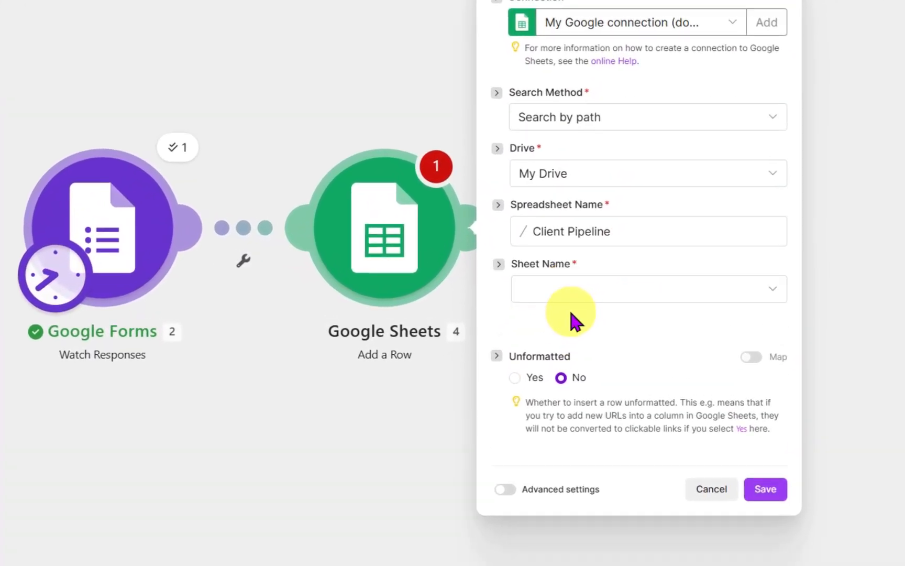
{"action": "left_click", "coordinate": [542, 291]}
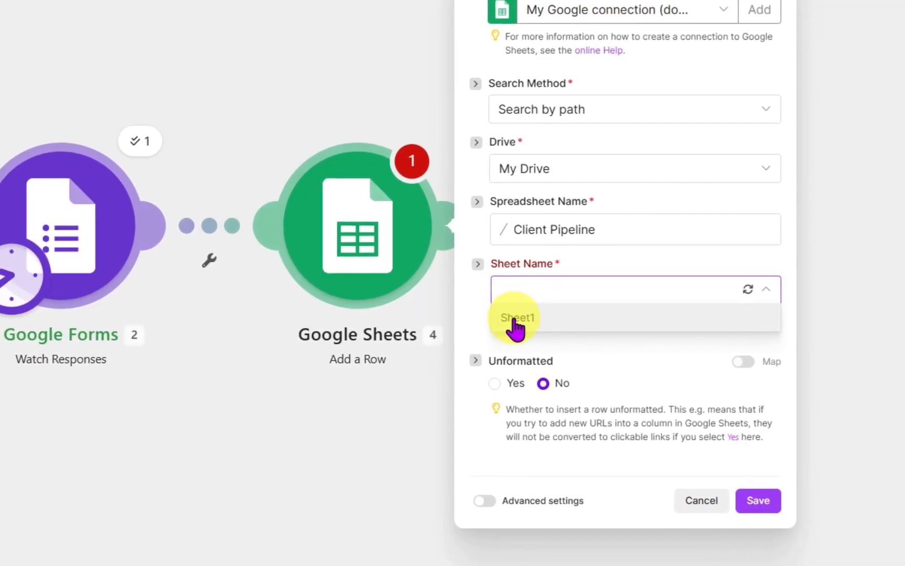
{"action": "left_click", "coordinate": [516, 326]}
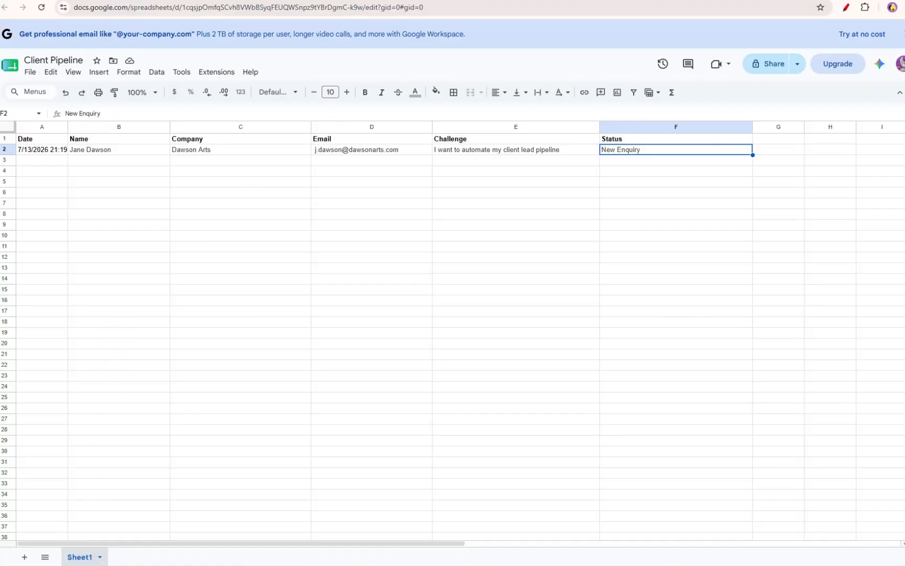
{"action": "left_click", "coordinate": [167, 0]}
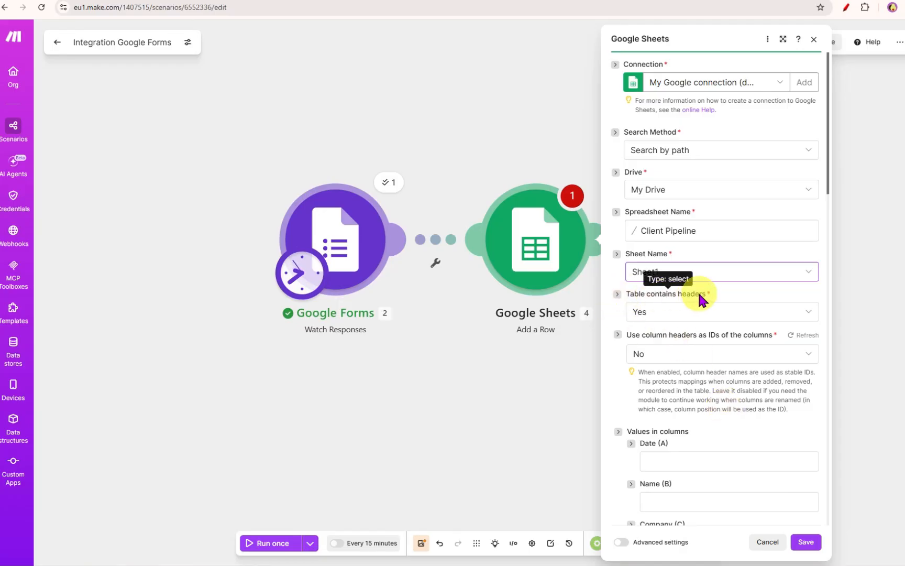
- Map the form response's Create Time into the Date (A) column
{"action": "scroll", "coordinate": [708, 315], "scroll_direction": "down", "scroll_amount": 6}
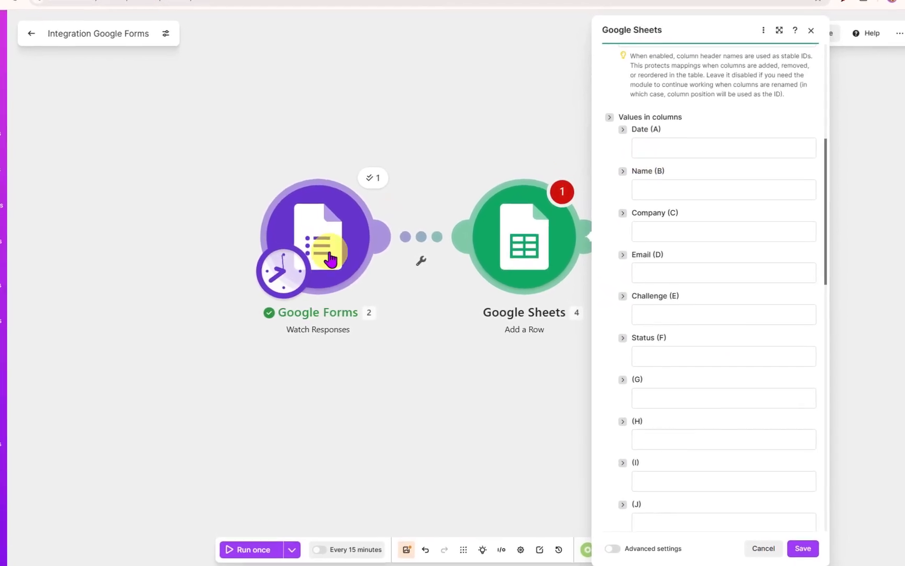
{"action": "left_click", "coordinate": [659, 148]}
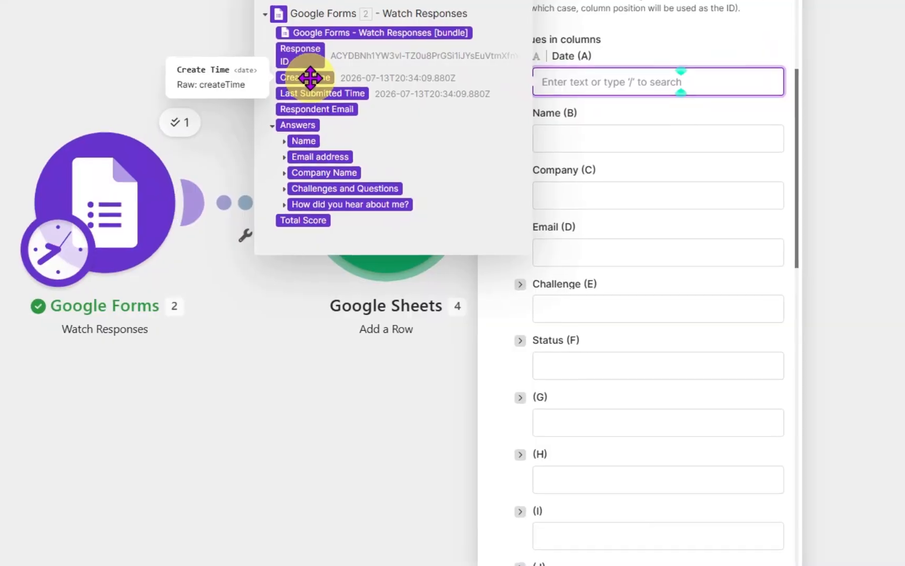
{"action": "left_click", "coordinate": [309, 78]}
- Map the Name answer's text value into the Name (B) column
{"action": "left_click", "coordinate": [626, 133]}
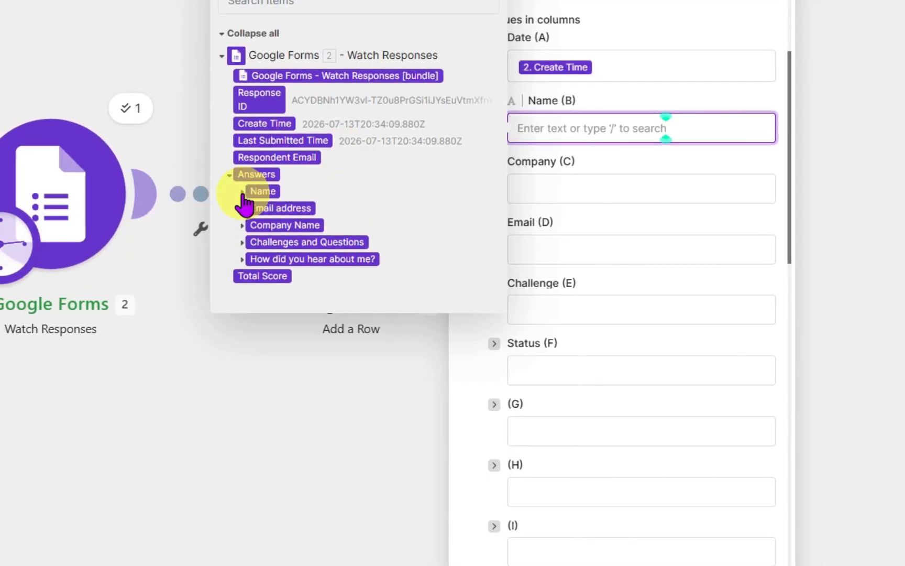
{"action": "left_click", "coordinate": [242, 192]}
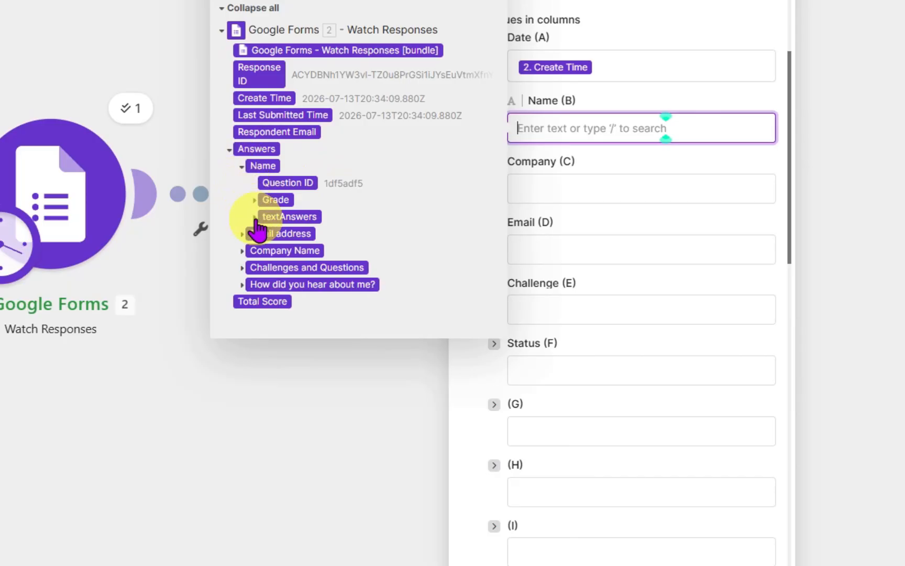
{"action": "left_click", "coordinate": [256, 218]}
{"action": "left_click", "coordinate": [267, 226]}
{"action": "left_click_drag", "start_coordinate": [291, 231], "coordinate": [356, 239]}
{"action": "left_click", "coordinate": [322, 234]}
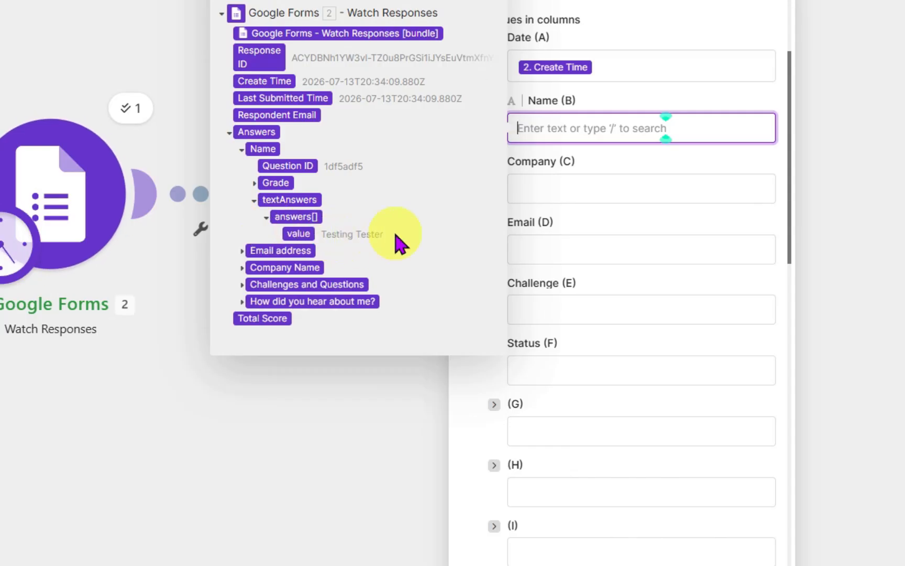
{"action": "left_click", "coordinate": [290, 234]}
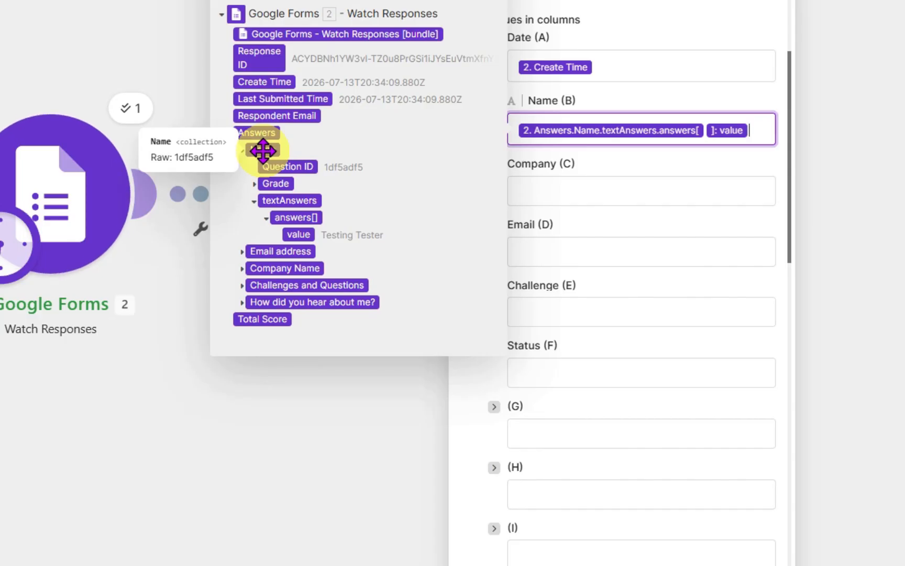
- Map the Company Name answer's text value into the Company (C) column
{"action": "left_click", "coordinate": [570, 190]}
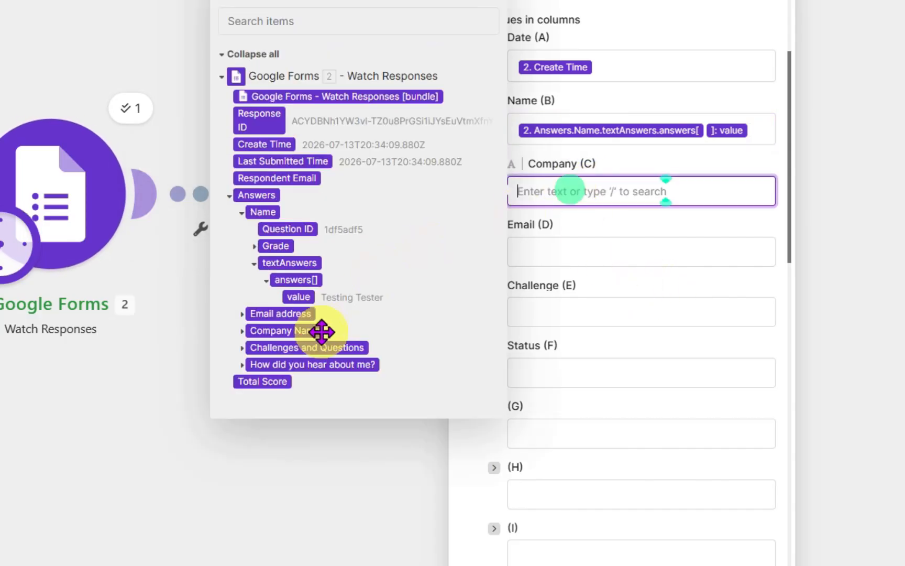
{"action": "left_click", "coordinate": [242, 330]}
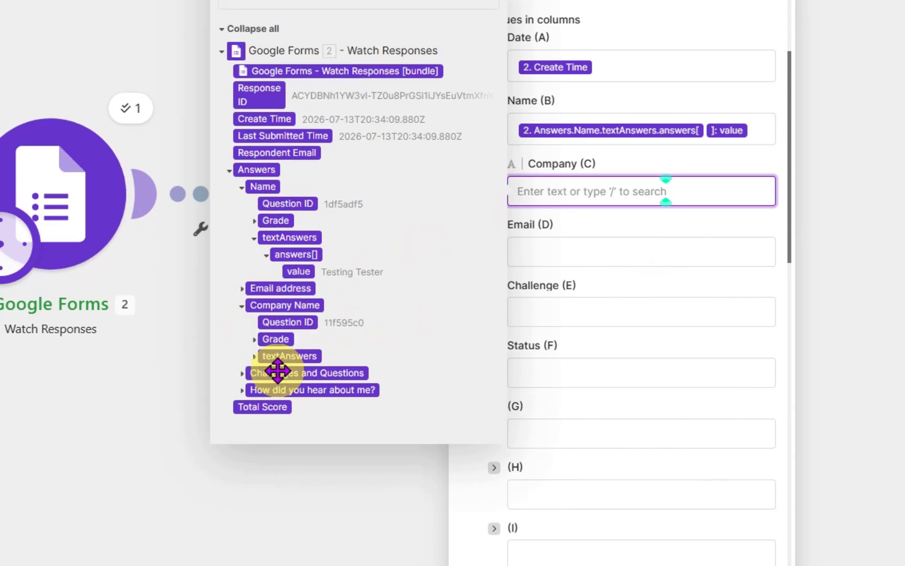
{"action": "left_click", "coordinate": [255, 357]}
{"action": "left_click", "coordinate": [266, 364]}
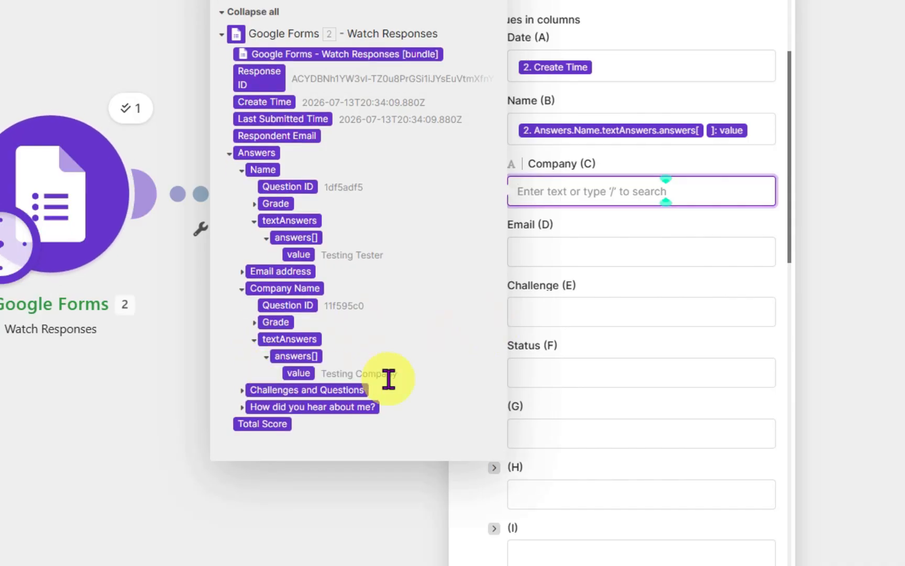
{"action": "left_click", "coordinate": [297, 374]}
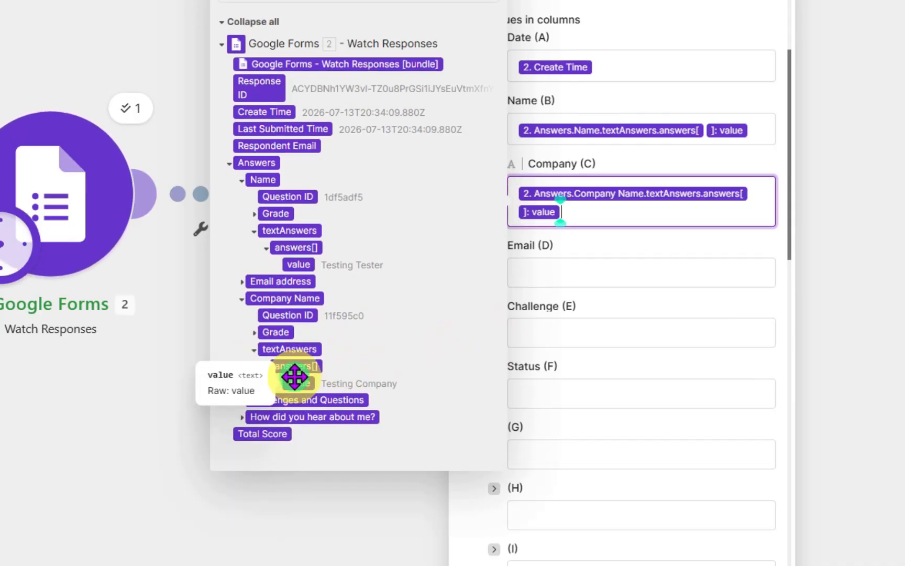
- Map the Email address answer's text value into the Email (D) column
{"action": "left_click", "coordinate": [604, 271]}
{"action": "left_click", "coordinate": [242, 351]}
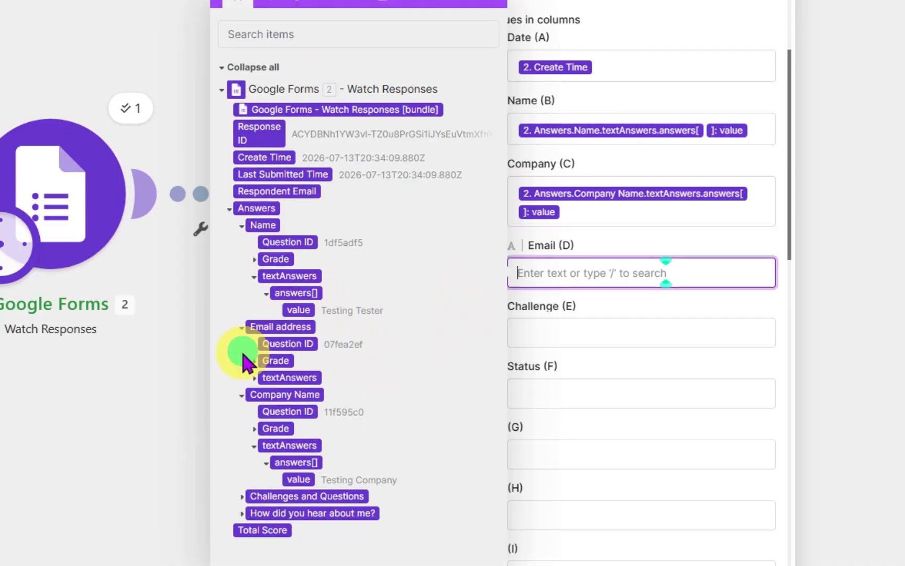
{"action": "left_click", "coordinate": [255, 378]}
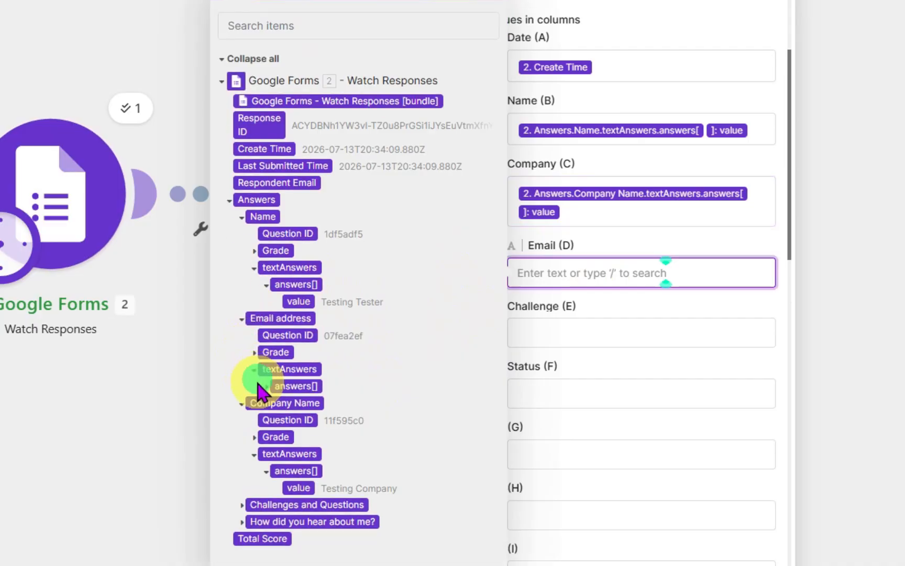
{"action": "left_click", "coordinate": [266, 386]}
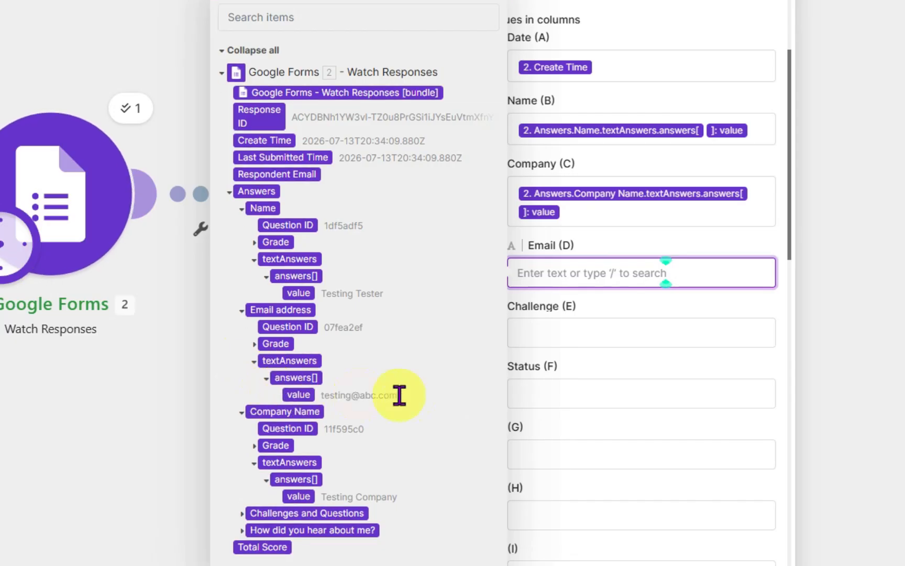
{"action": "left_click", "coordinate": [297, 395]}
- Map the Challenges and Questions answer value into Challenge (E) and set Status (F) to New Enquiry
{"action": "left_click", "coordinate": [595, 355]}
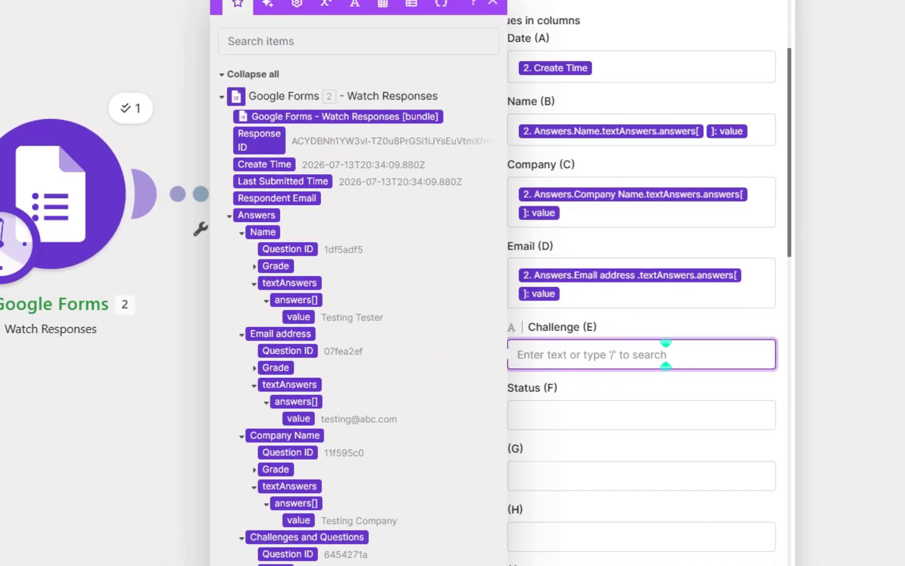
{"action": "left_click", "coordinate": [266, 565]}
{"action": "left_click", "coordinate": [299, 565]}
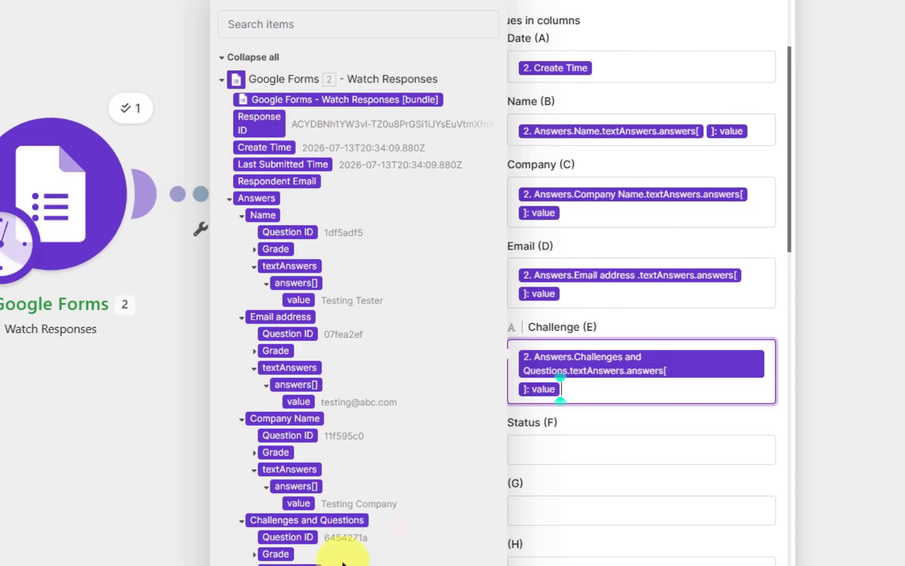
{"action": "left_click", "coordinate": [551, 454]}
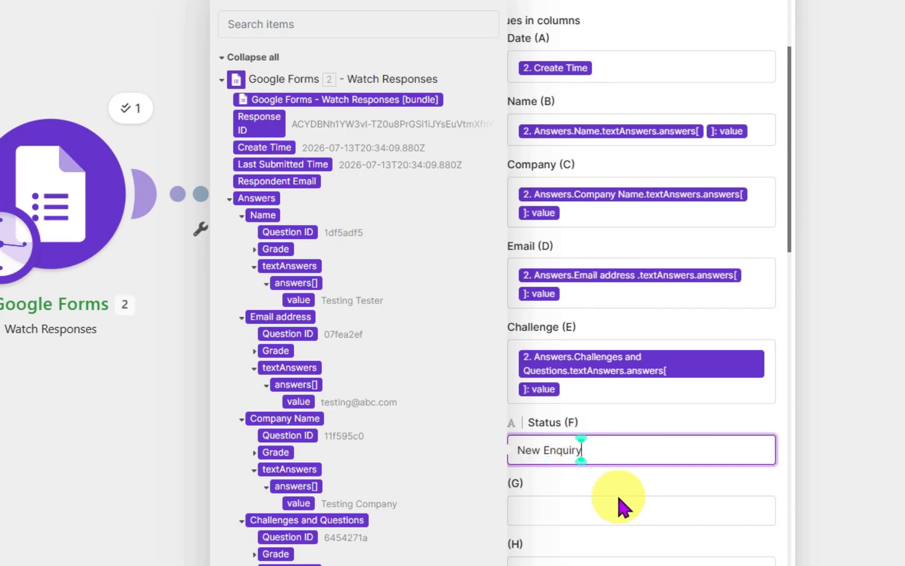
- Save the Google Sheets Add a Row module settings and then save the scenario
{"action": "scroll", "coordinate": [671, 485], "scroll_direction": "down", "scroll_amount": 5}
{"action": "scroll", "coordinate": [674, 496], "scroll_direction": "up", "scroll_amount": 3}
{"action": "scroll", "coordinate": [674, 496], "scroll_direction": "up", "scroll_amount": 5}
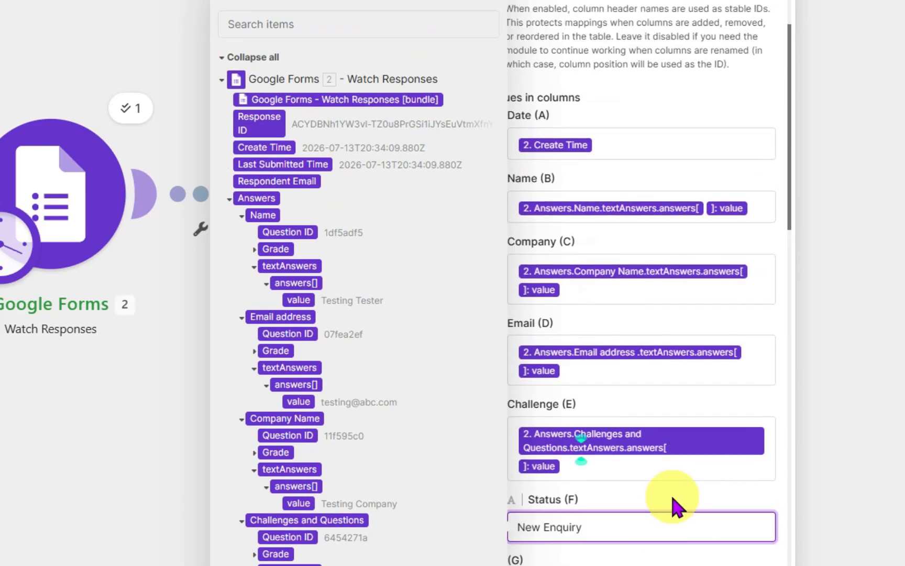
{"action": "left_click", "coordinate": [771, 564]}
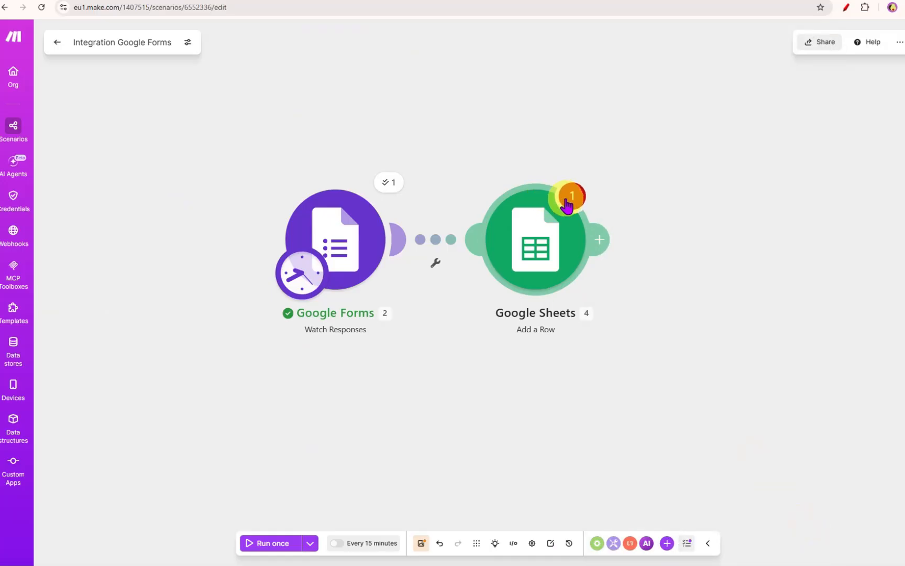
{"action": "left_click", "coordinate": [567, 206]}
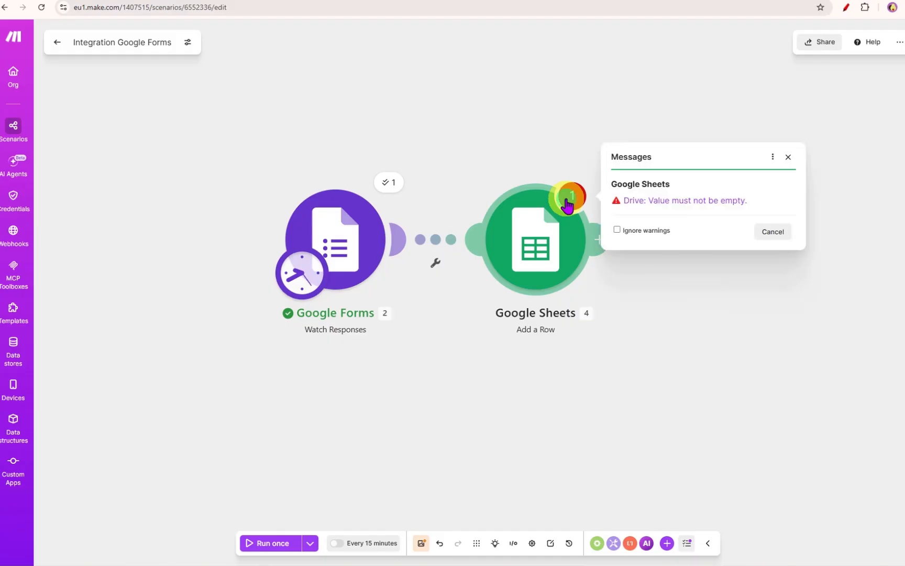
{"action": "left_click", "coordinate": [672, 202]}
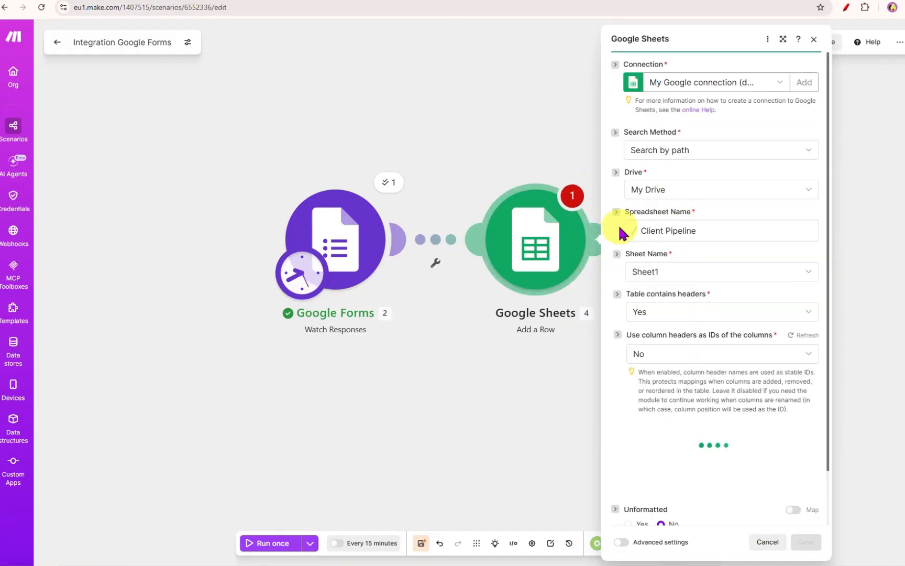
{"action": "left_click", "coordinate": [807, 544]}
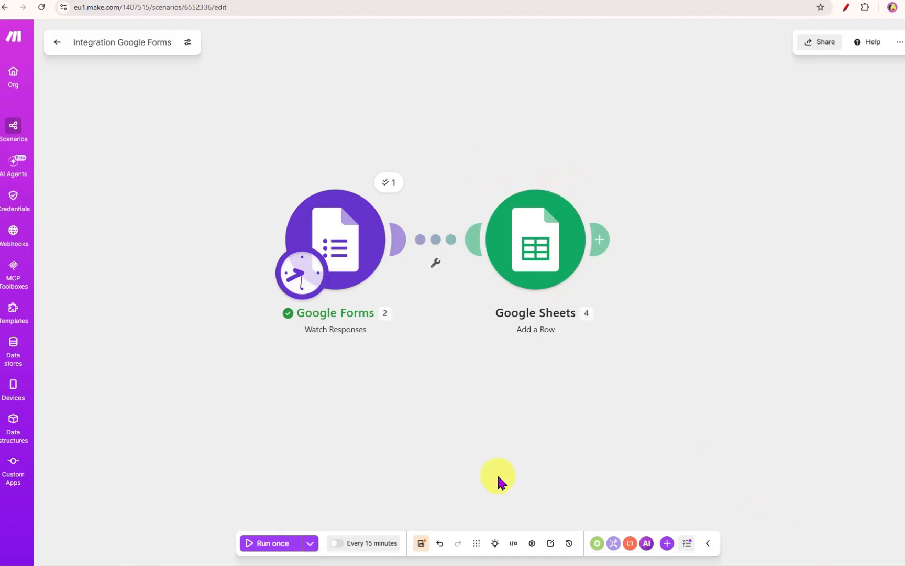
{"action": "left_click", "coordinate": [422, 543]}
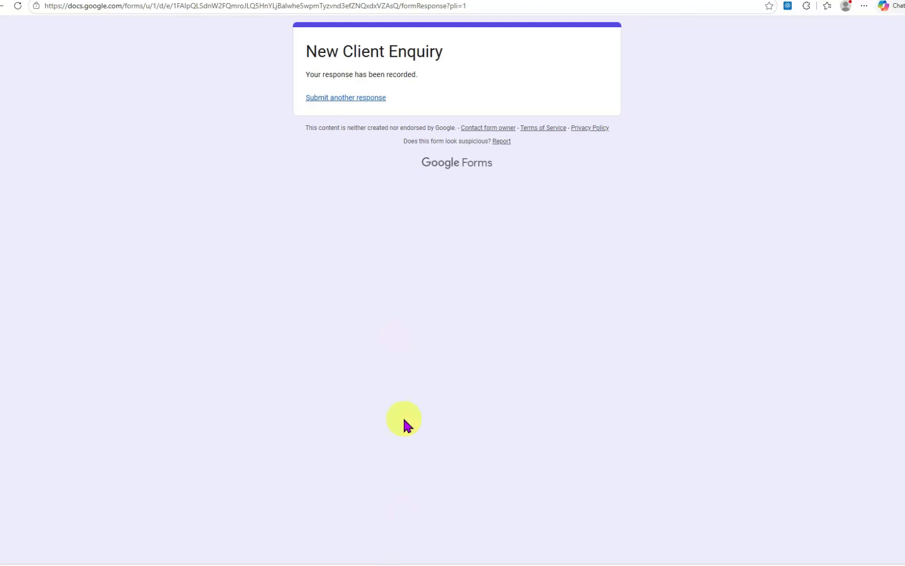
- Start another form response and fill in a contact name, e-mail address and the company Diddly Squart Farm
{"action": "left_click", "coordinate": [355, 98]}
{"action": "scroll", "coordinate": [424, 200], "scroll_direction": "down", "scroll_amount": 3}
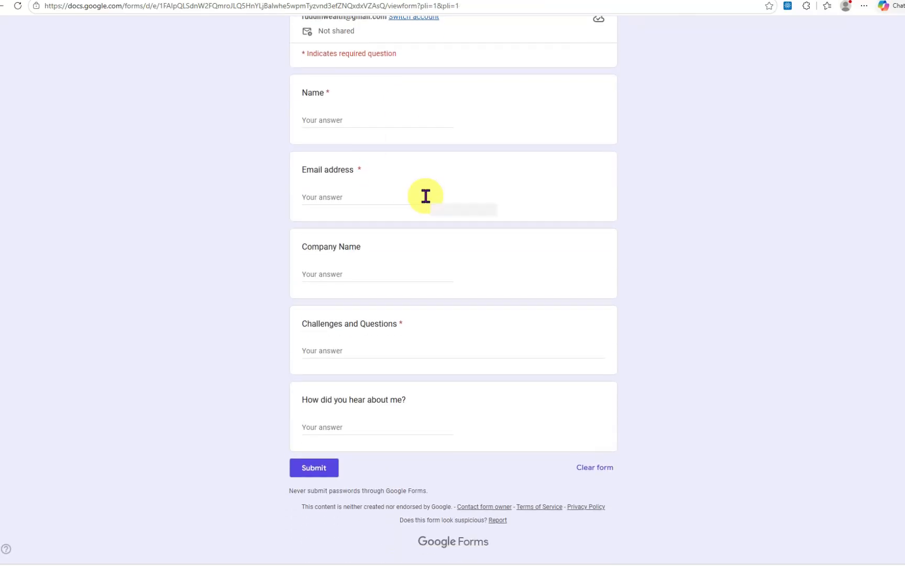
{"action": "left_click", "coordinate": [334, 121]}
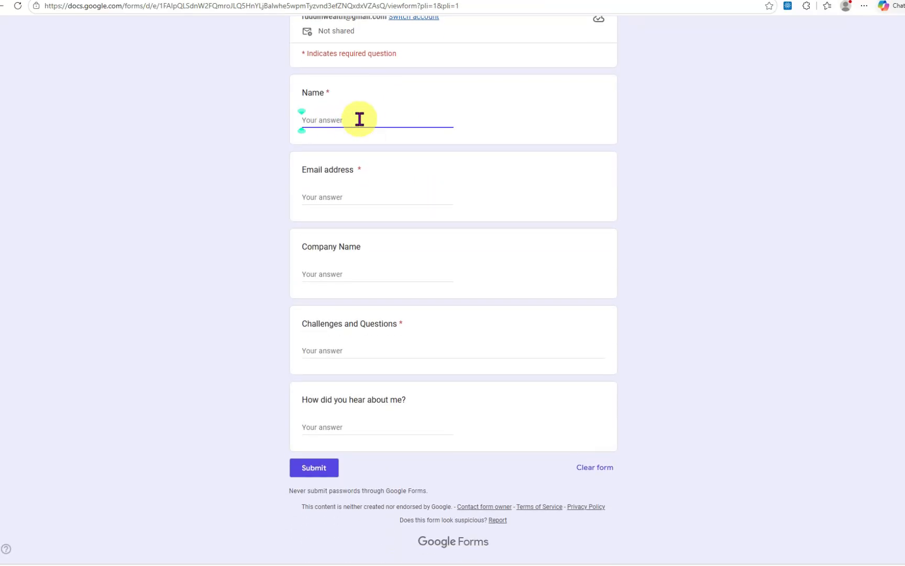
{"action": "type", "text": "Jeremy Clarkson"}
{"action": "key", "text": "Tab"}
{"action": "key", "text": "Tab"}
{"action": "type", "text": "Diddly Squart f"}
{"action": "key", "text": "BackSpace"}
{"action": "type", "text": "Farm"}
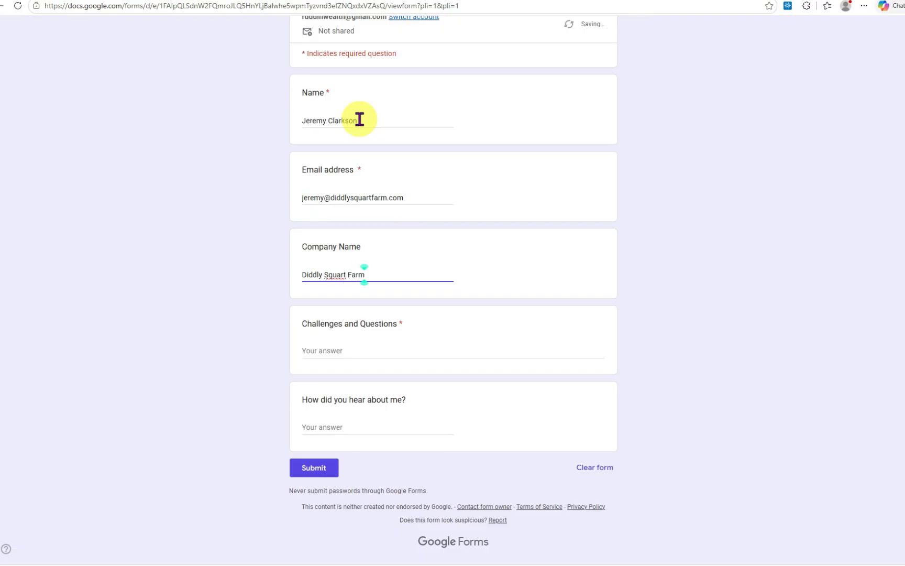
- Answer Challenges and Questions with "Help me automate my business and farm", the referral with "My friend", and submit
{"action": "left_click", "coordinate": [368, 349]}
{"action": "type", "text": "Help me automate py business and farm"}
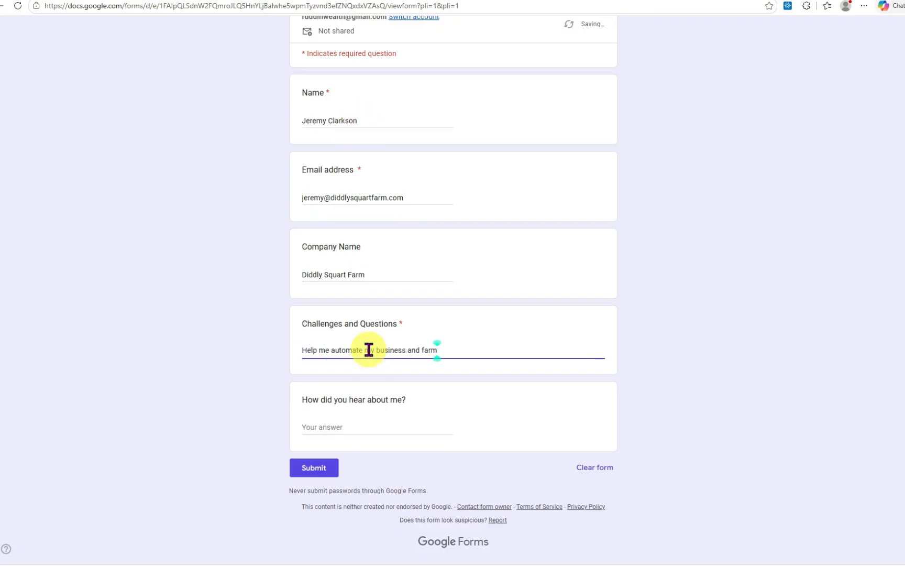
{"action": "left_click", "coordinate": [364, 428]}
{"action": "type", "text": "My friend"}
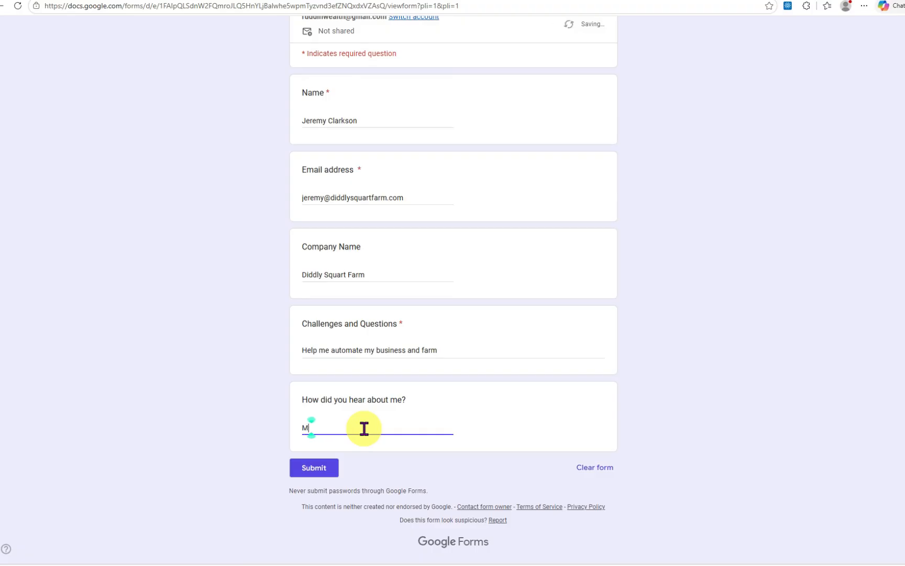
{"action": "left_click", "coordinate": [338, 470]}
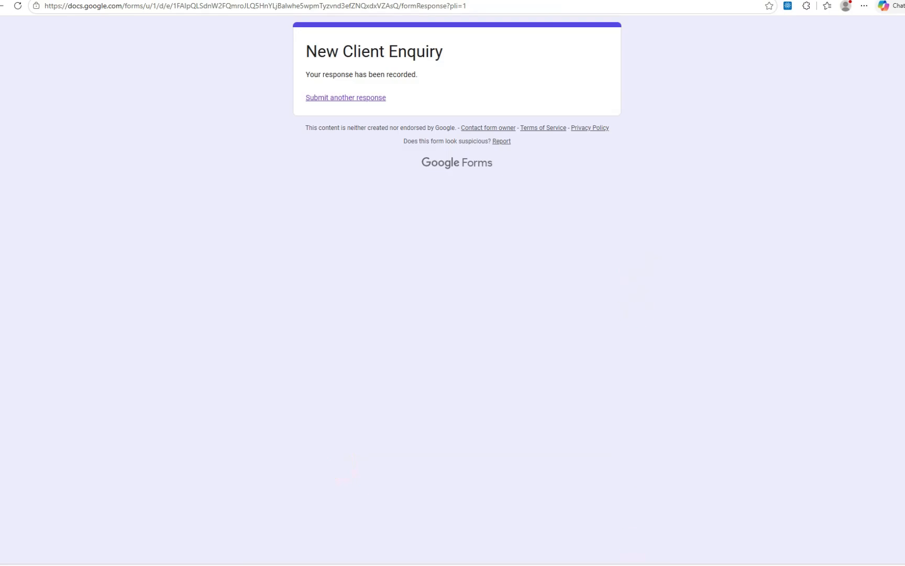
- Check the new submission in the form responses sheet
{"action": "left_click", "coordinate": [689, 565]}
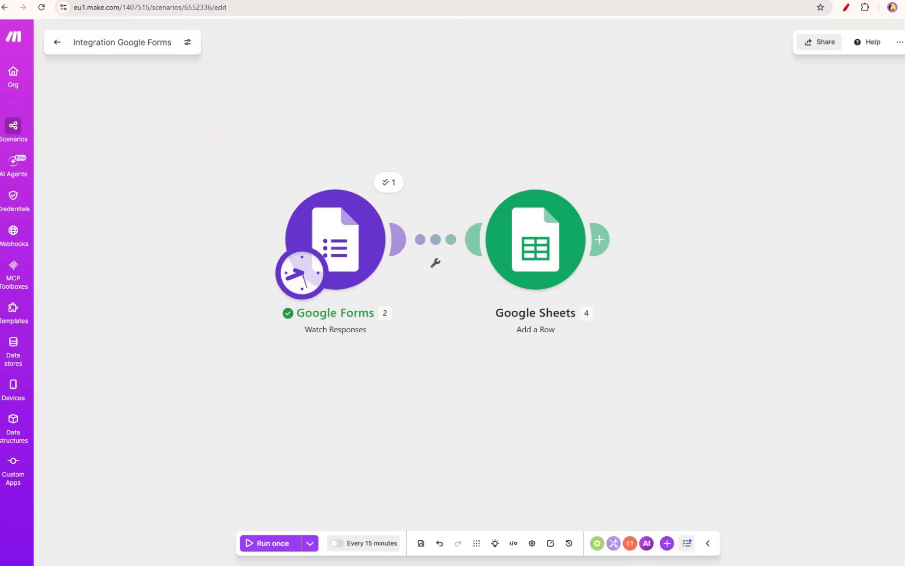
{"action": "left_click", "coordinate": [353, 1]}
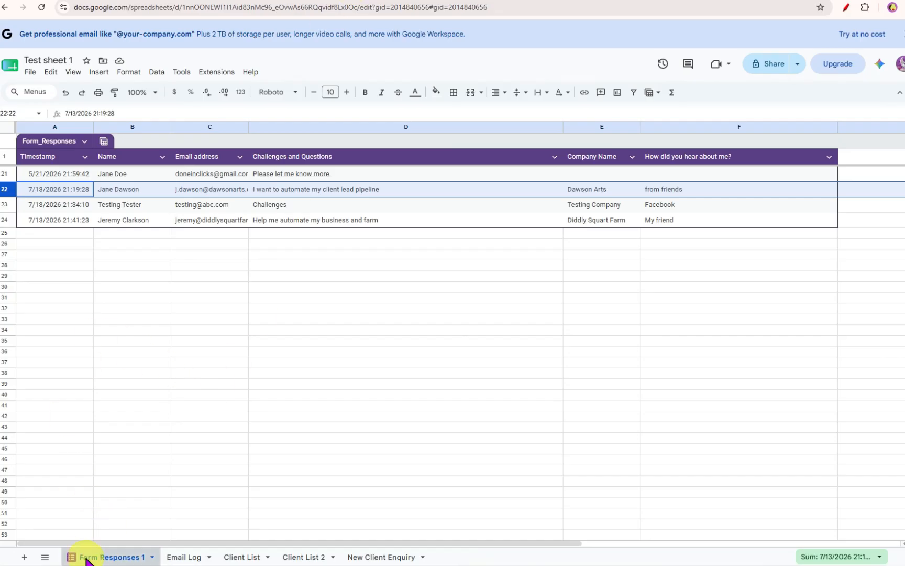
{"action": "left_click", "coordinate": [5, 221]}
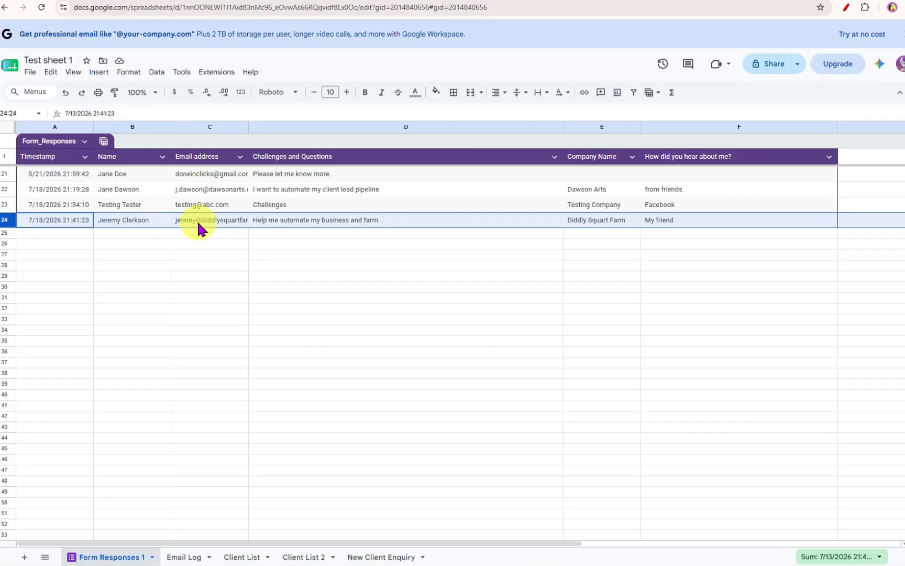
{"action": "left_click", "coordinate": [171, 0]}
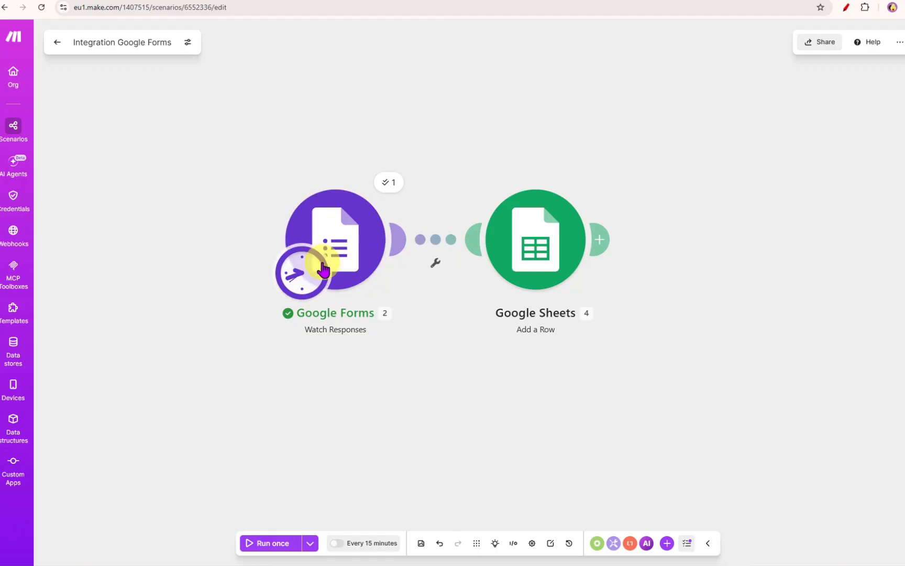
- Run the scenario once and switch to the Client Pipeline spreadsheet
{"action": "left_click", "coordinate": [257, 545]}
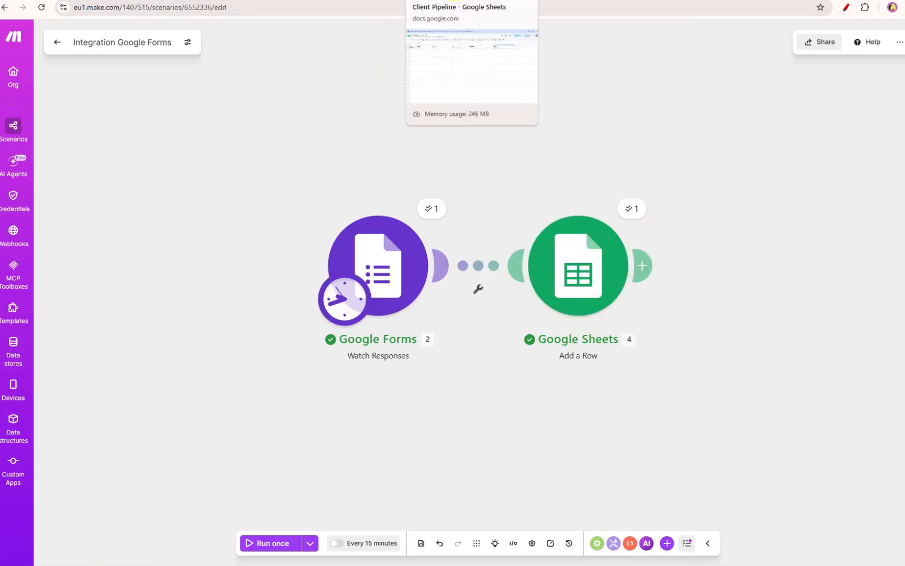
{"action": "left_click", "coordinate": [472, 1]}
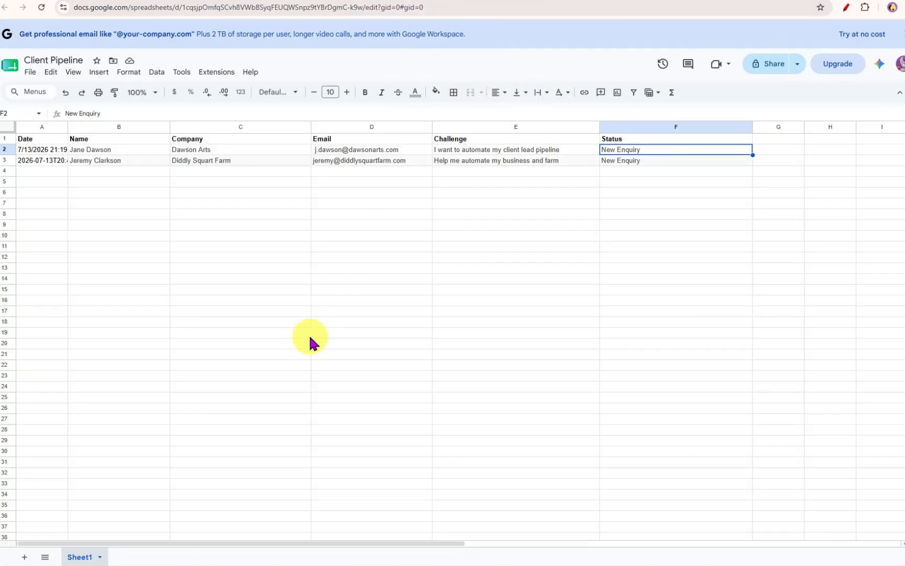
- Inspect each cell of the newly added row in the Client Pipeline sheet
{"action": "left_click", "coordinate": [8, 159]}
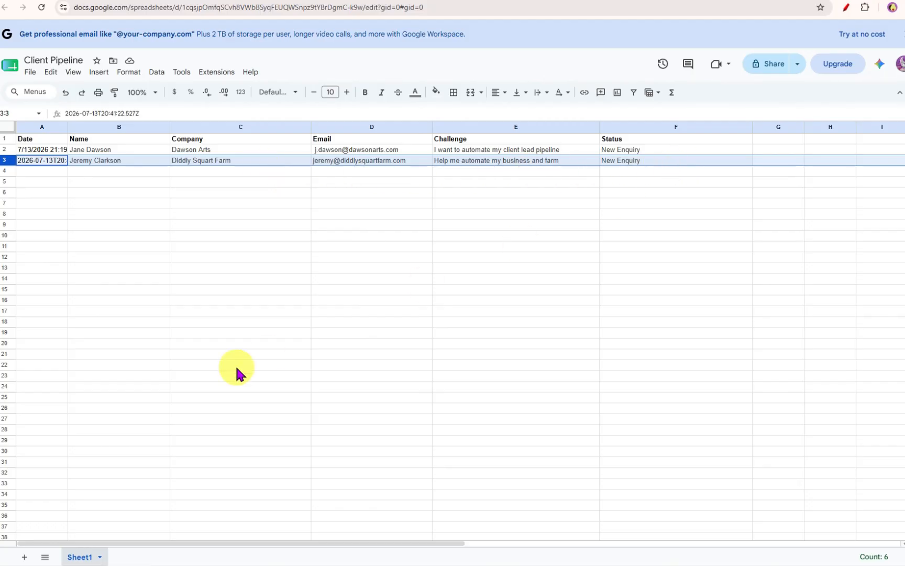
{"action": "left_click", "coordinate": [131, 160]}
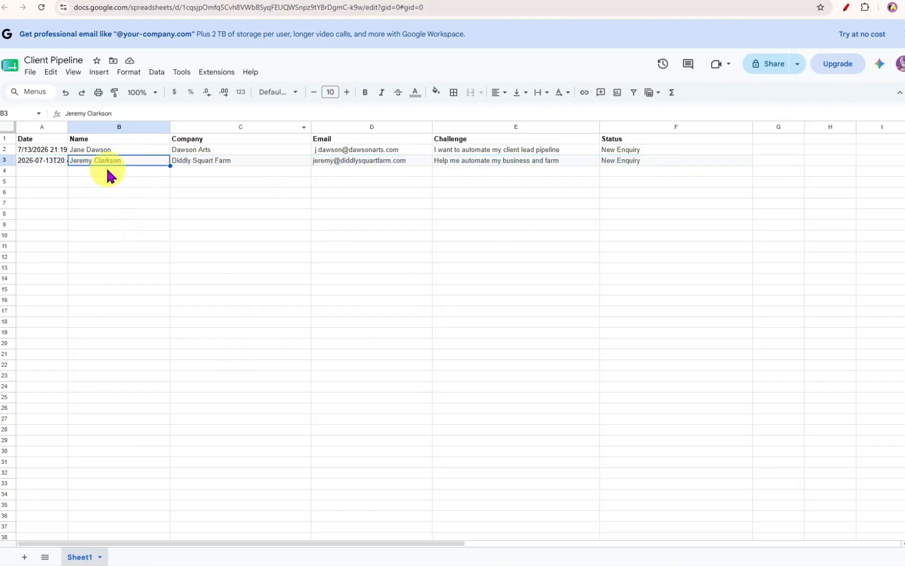
{"action": "left_click", "coordinate": [200, 160]}
{"action": "left_click", "coordinate": [361, 161]}
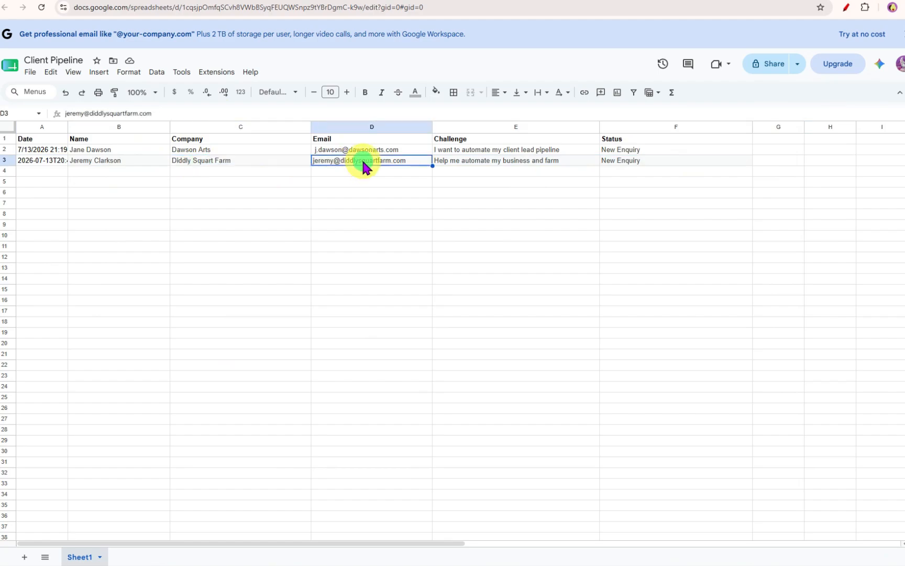
{"action": "left_click", "coordinate": [522, 162]}
{"action": "left_click", "coordinate": [647, 163]}
{"action": "left_click", "coordinate": [143, 165]}
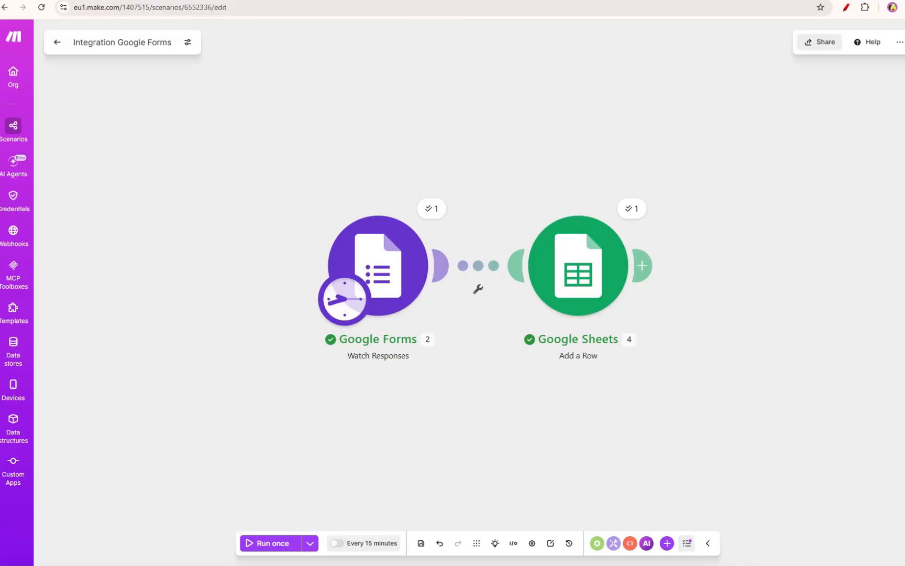
- Review the Google Sheets module's column mappings and the Email address answer fields, then close without saving
{"action": "left_click", "coordinate": [576, 283]}
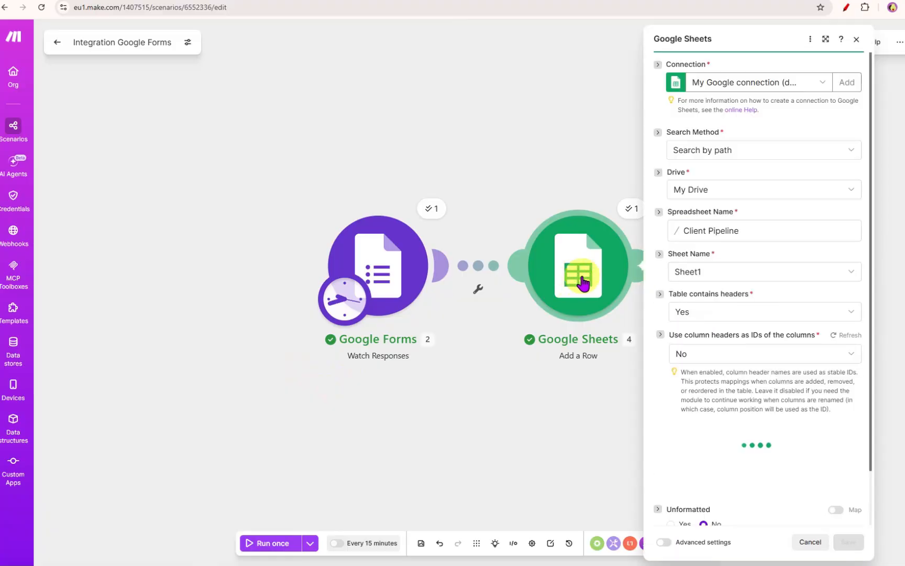
{"action": "scroll", "coordinate": [681, 346], "scroll_direction": "down", "scroll_amount": 1}
{"action": "scroll", "coordinate": [693, 347], "scroll_direction": "down", "scroll_amount": 7}
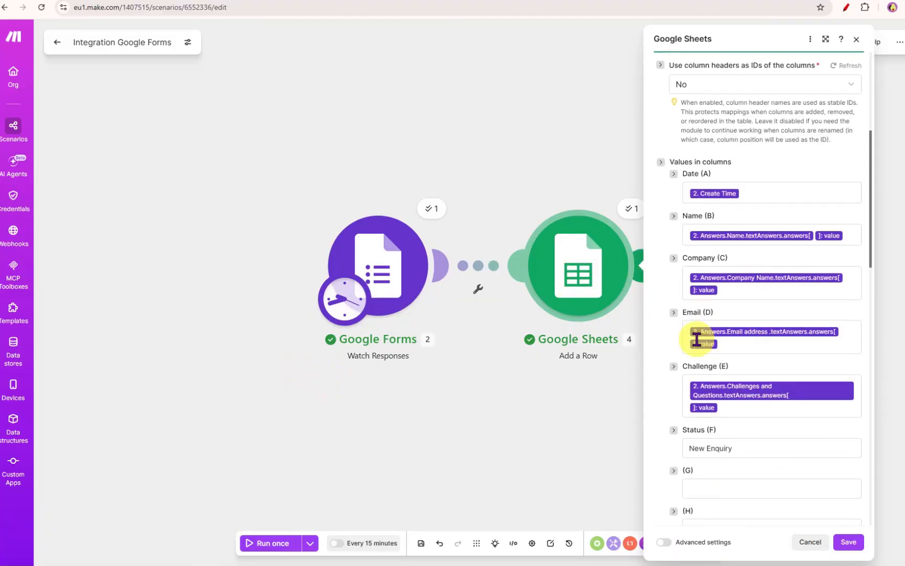
{"action": "scroll", "coordinate": [693, 346], "scroll_direction": "up", "scroll_amount": 2}
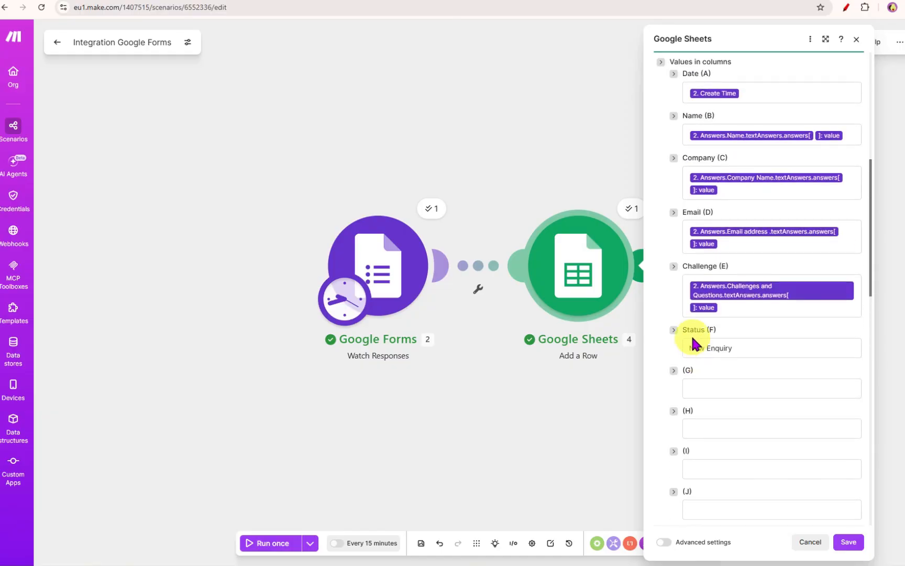
{"action": "left_click", "coordinate": [724, 131]}
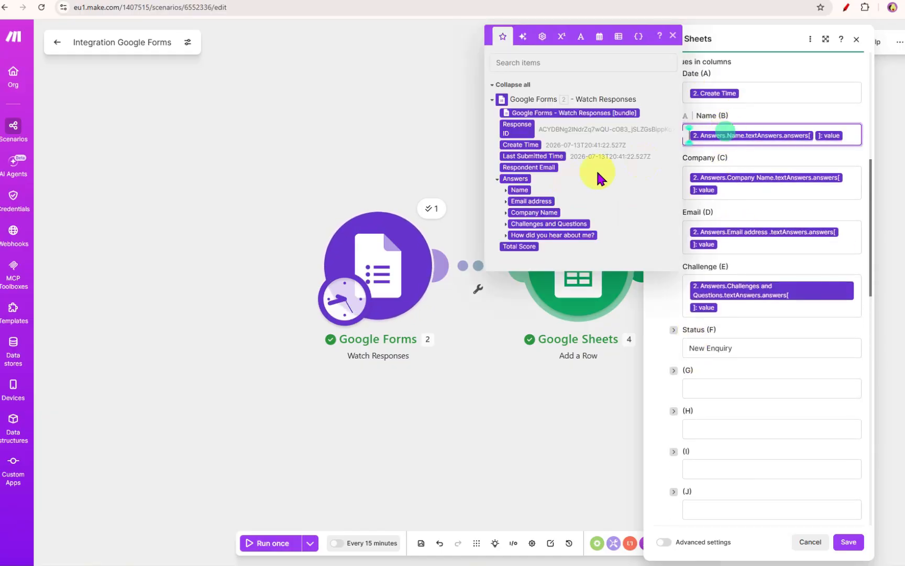
{"action": "left_click", "coordinate": [506, 203]}
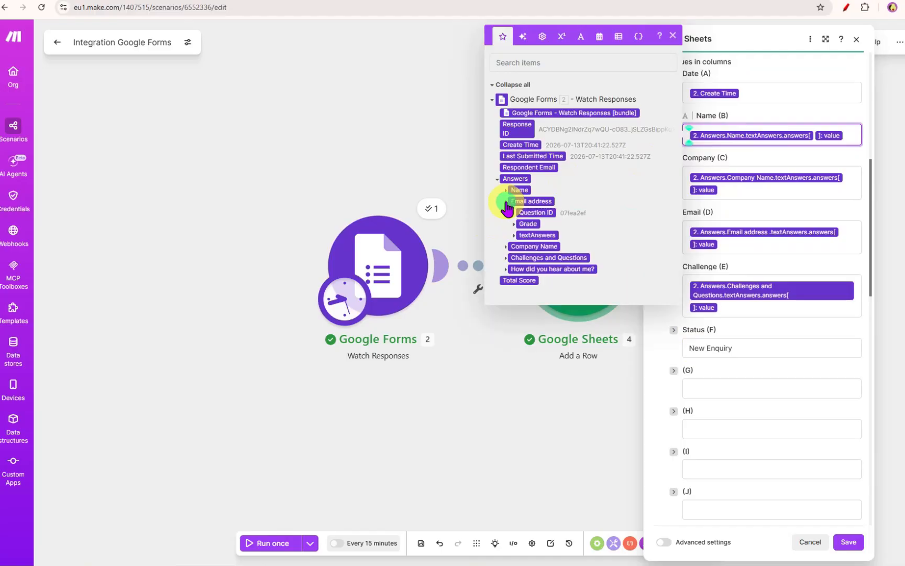
{"action": "left_click", "coordinate": [514, 236]}
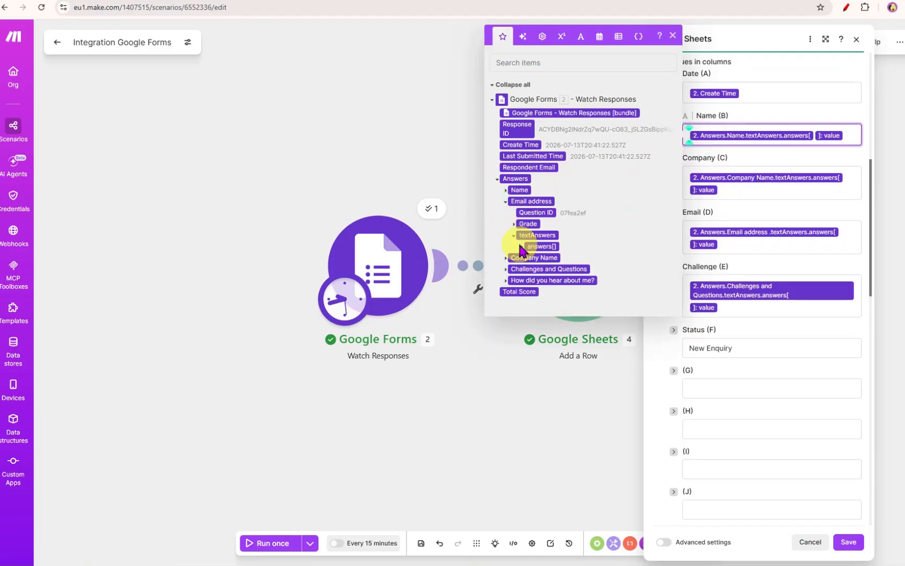
{"action": "left_click", "coordinate": [522, 246]}
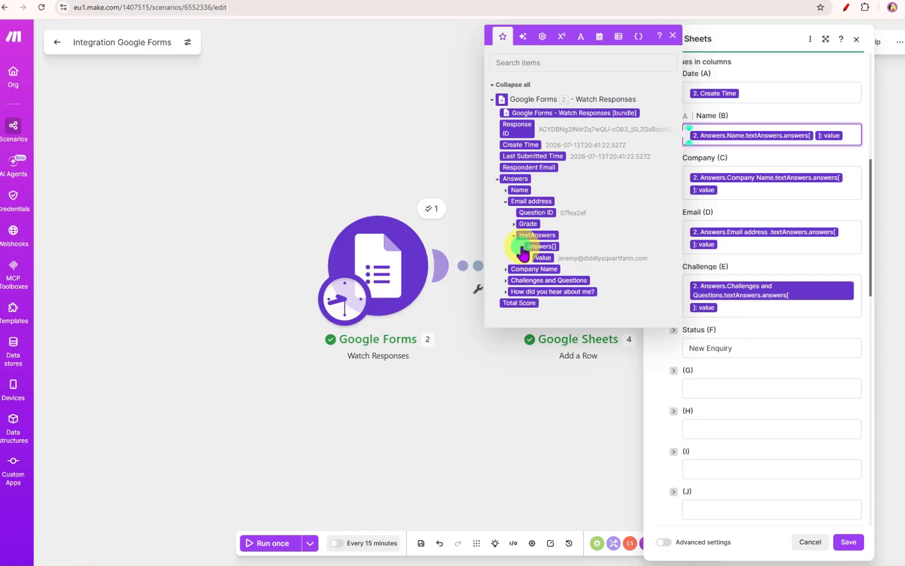
{"action": "left_click", "coordinate": [564, 258]}
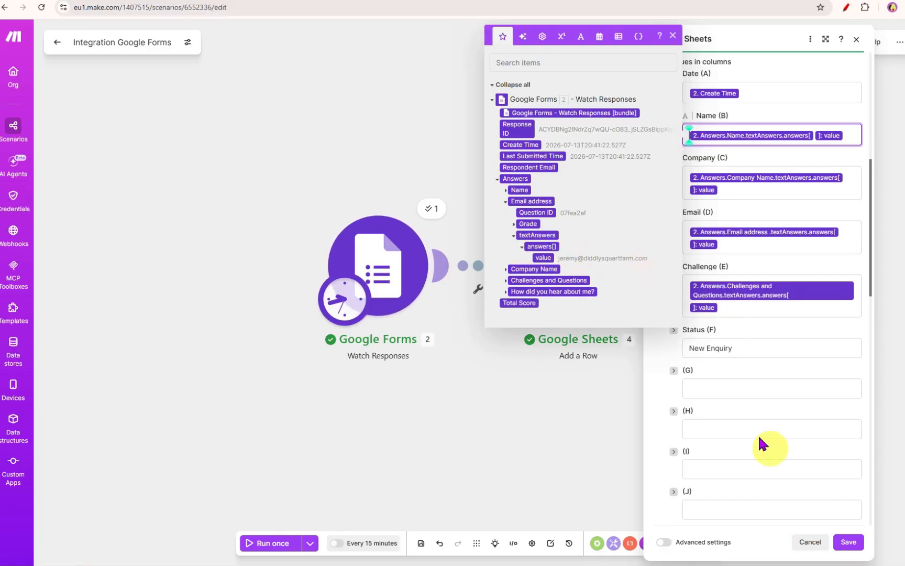
{"action": "left_click", "coordinate": [806, 541]}
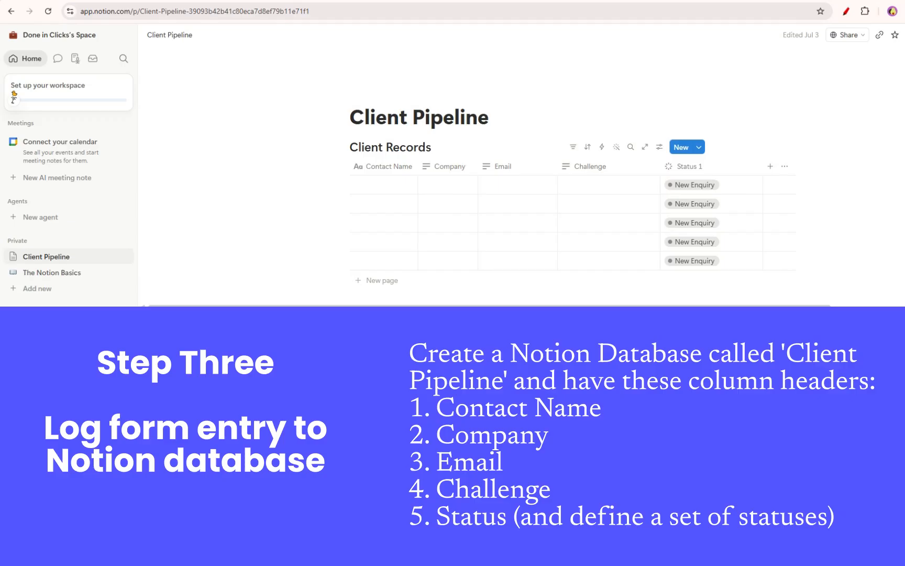
- Return to the Make scenario and start adding a Notion module after the Google Sheets module
{"action": "left_click", "coordinate": [453, 3]}
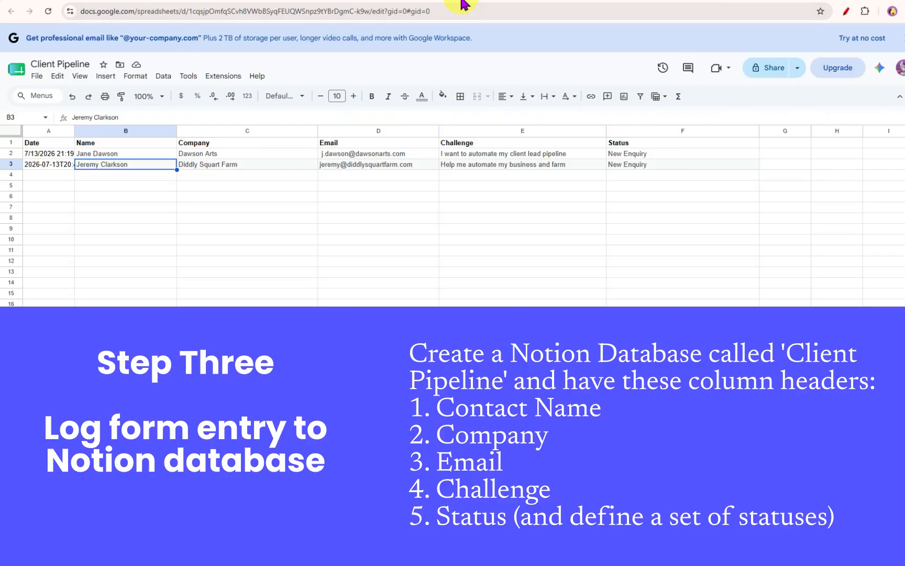
{"action": "left_click", "coordinate": [561, 2]}
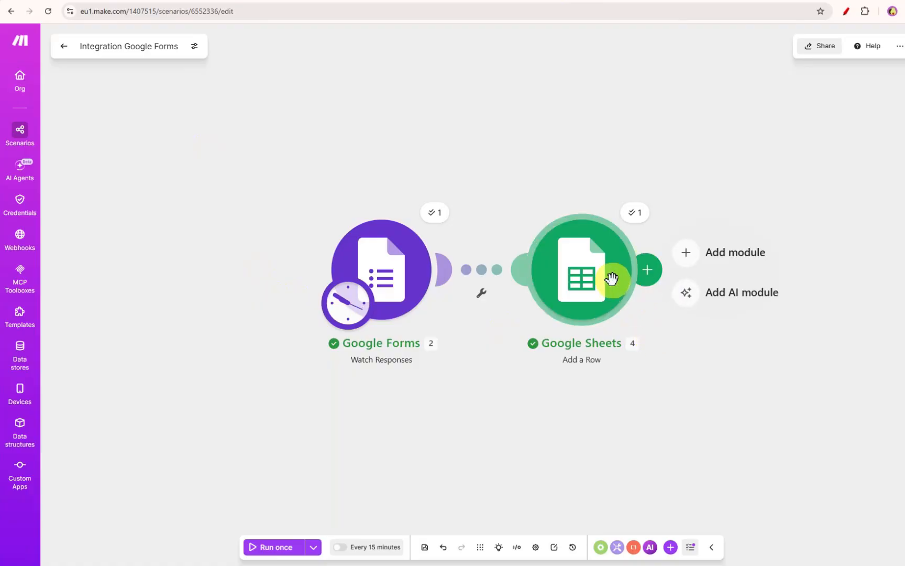
{"action": "left_click_drag", "start_coordinate": [372, 274], "coordinate": [257, 272]}
{"action": "left_click_drag", "start_coordinate": [550, 277], "coordinate": [461, 277]}
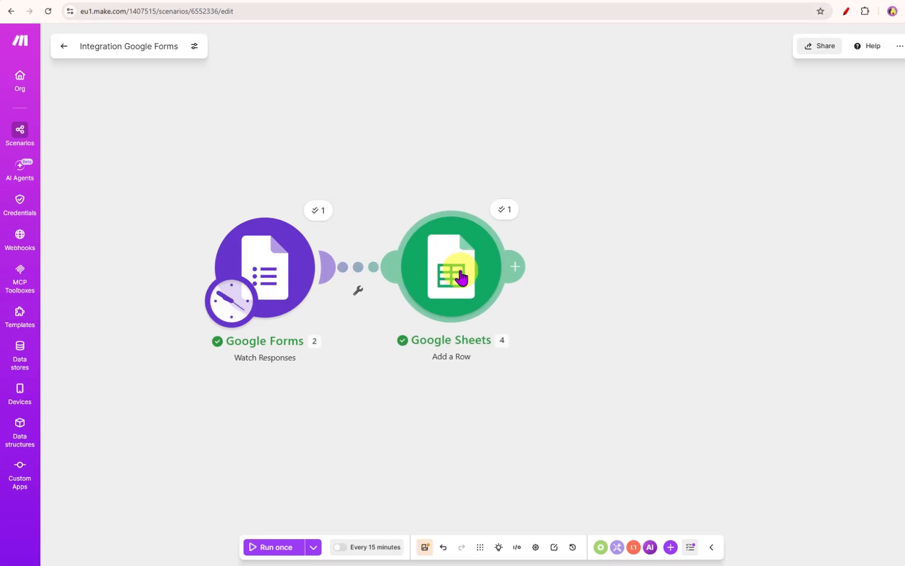
{"action": "left_click", "coordinate": [519, 266]}
{"action": "left_click", "coordinate": [556, 250]}
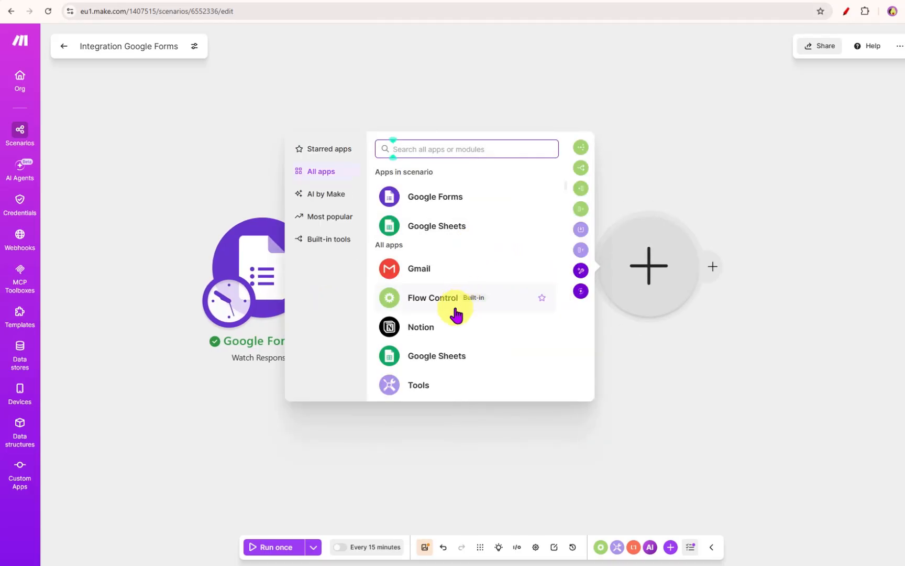
{"action": "left_click", "coordinate": [450, 326]}
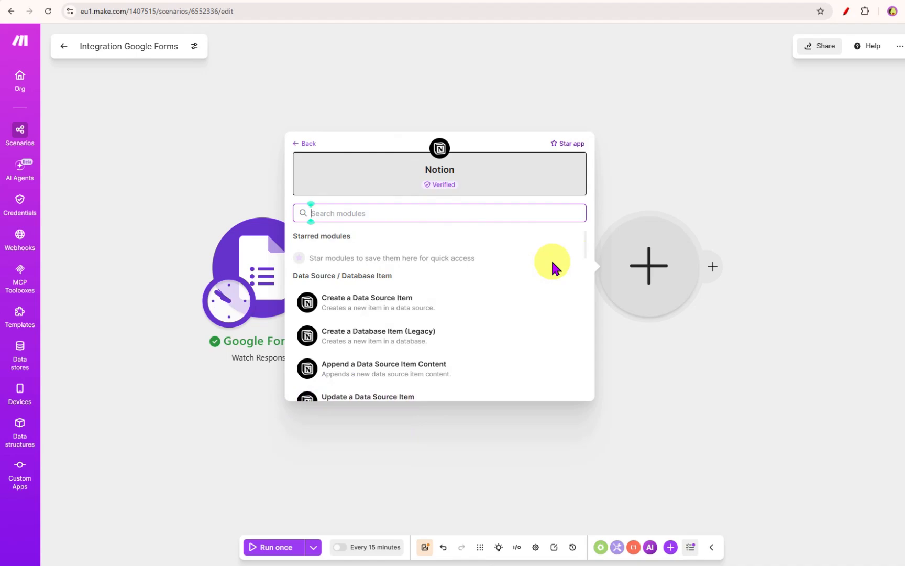
- Glance at the Notion Client Pipeline database, then add Notion's Create a Data Source Item module after Google Sheets
{"action": "left_click", "coordinate": [551, 257]}
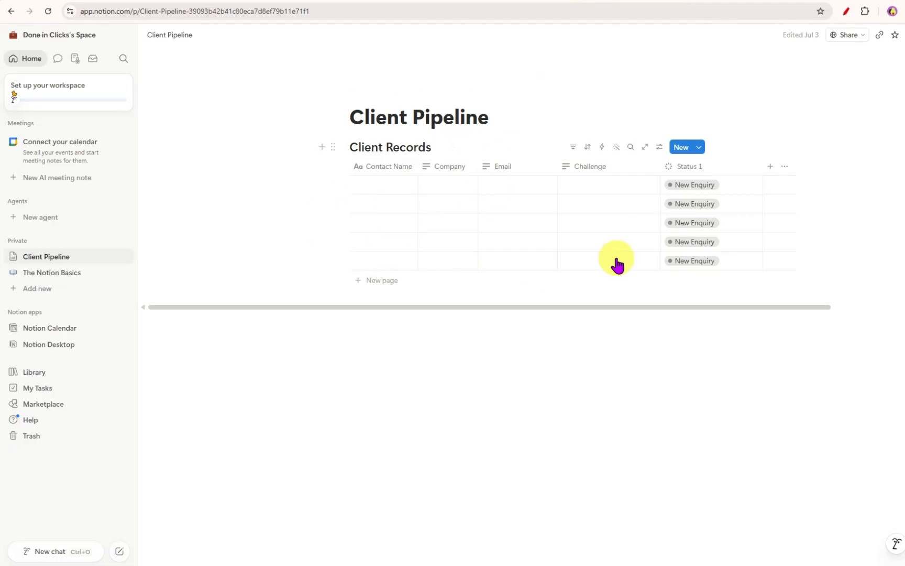
{"action": "mouse_move", "coordinate": [400, 249]}
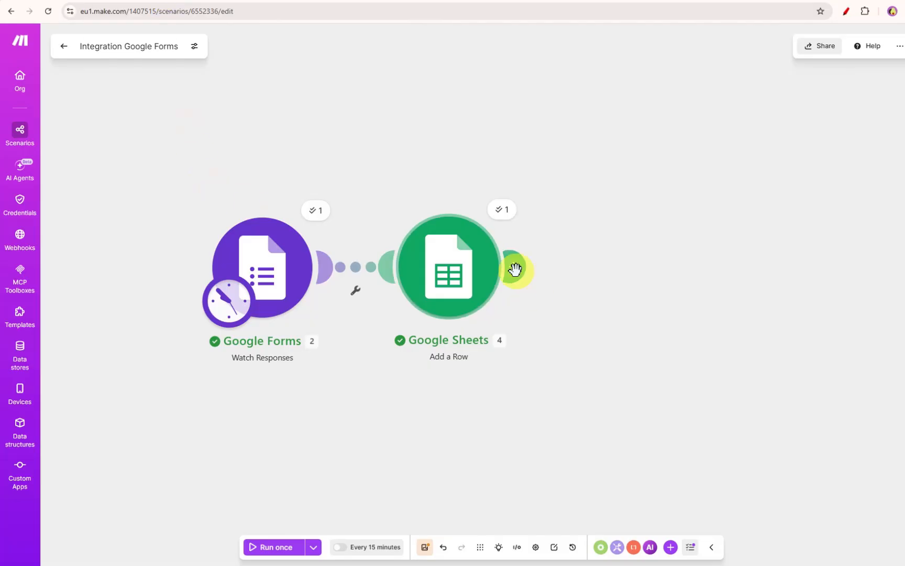
{"action": "left_click", "coordinate": [515, 269]}
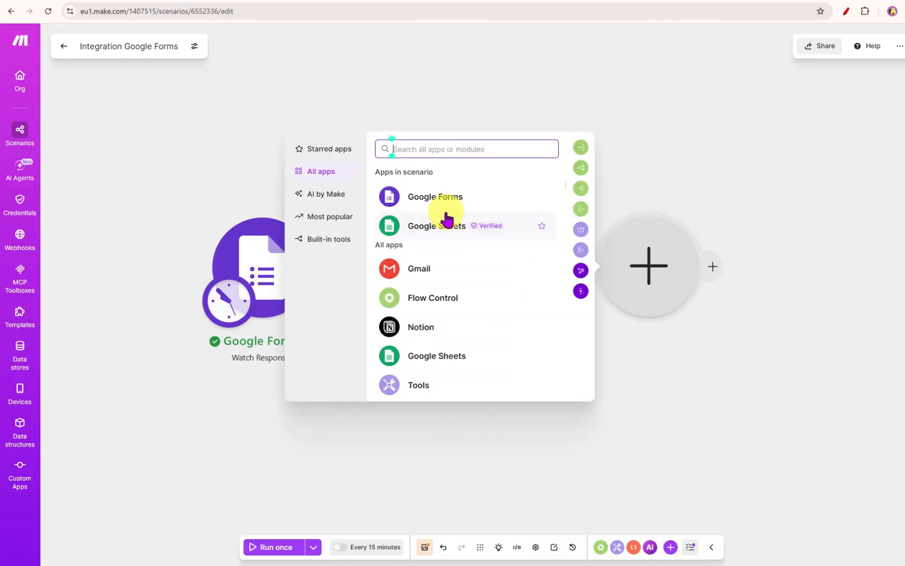
{"action": "left_click", "coordinate": [425, 331]}
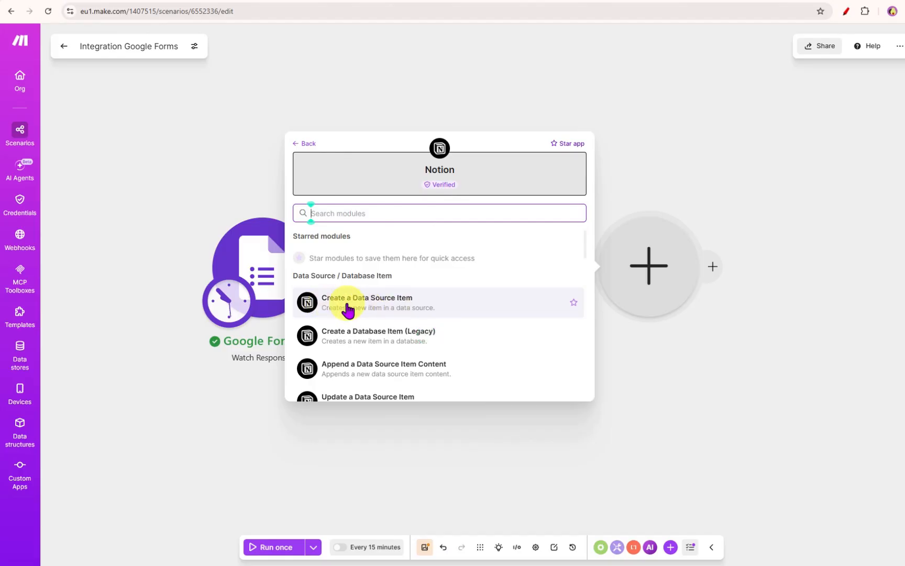
{"action": "left_click", "coordinate": [394, 311]}
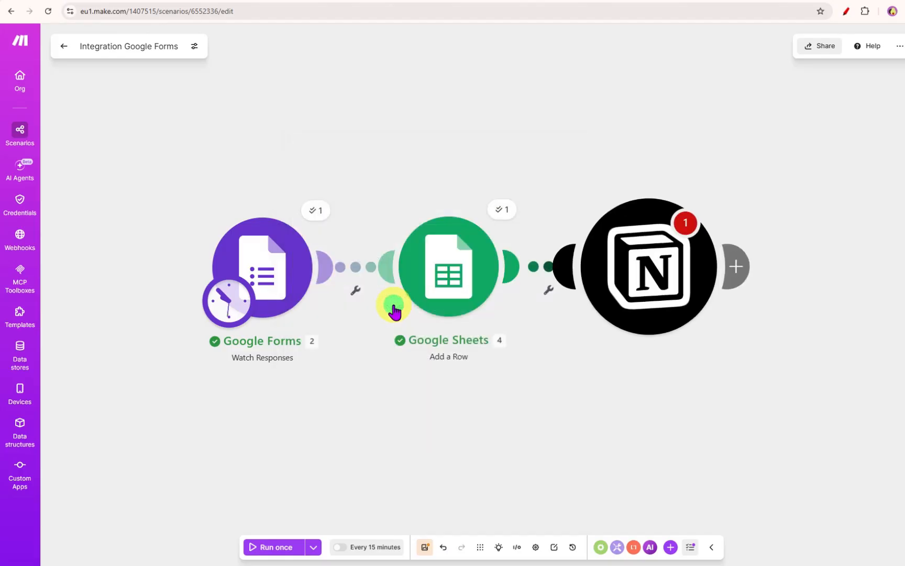
- Select the Notion connection and look up the Client Pipeline data source with the ID Finder by searching 'client'
{"action": "left_click", "coordinate": [753, 215]}
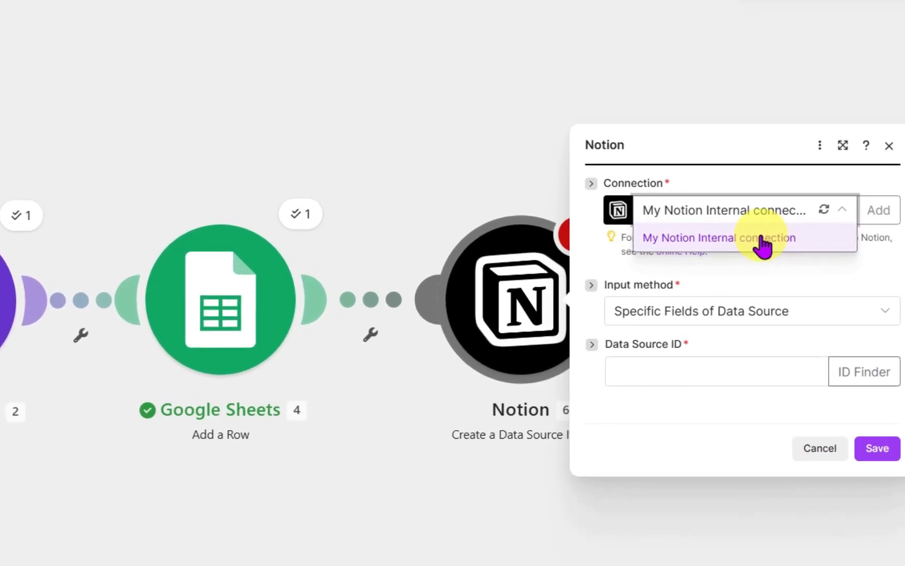
{"action": "left_click", "coordinate": [706, 375]}
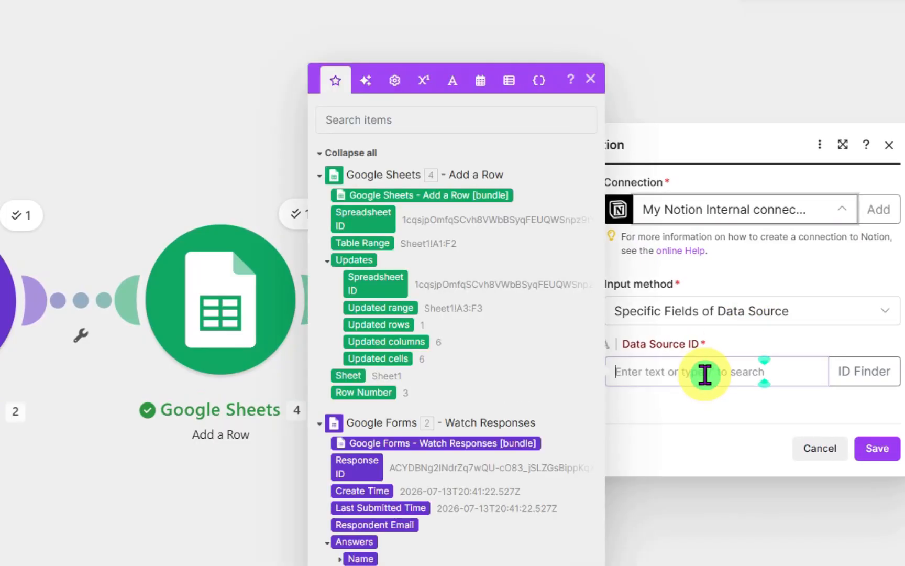
{"action": "left_click", "coordinate": [856, 374]}
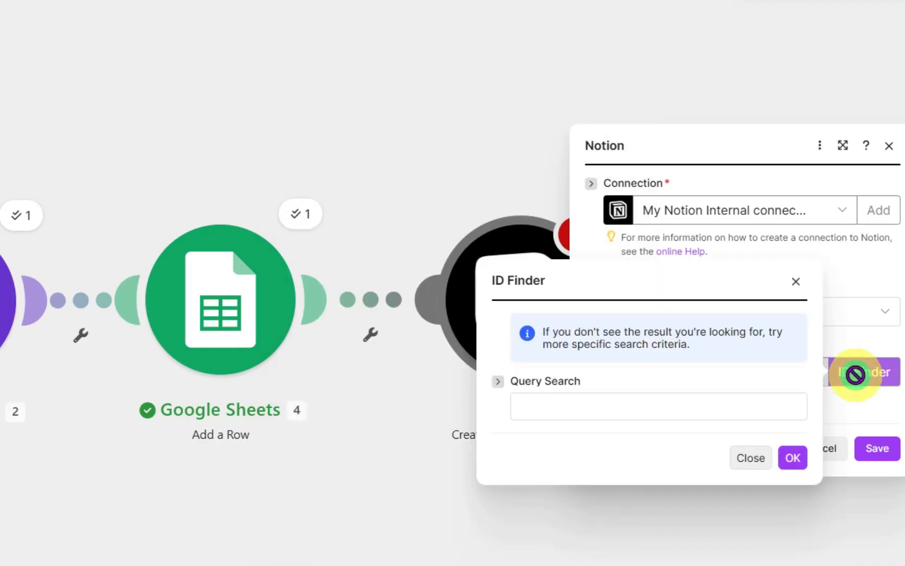
{"action": "left_click", "coordinate": [527, 408]}
{"action": "left_click", "coordinate": [635, 444]}
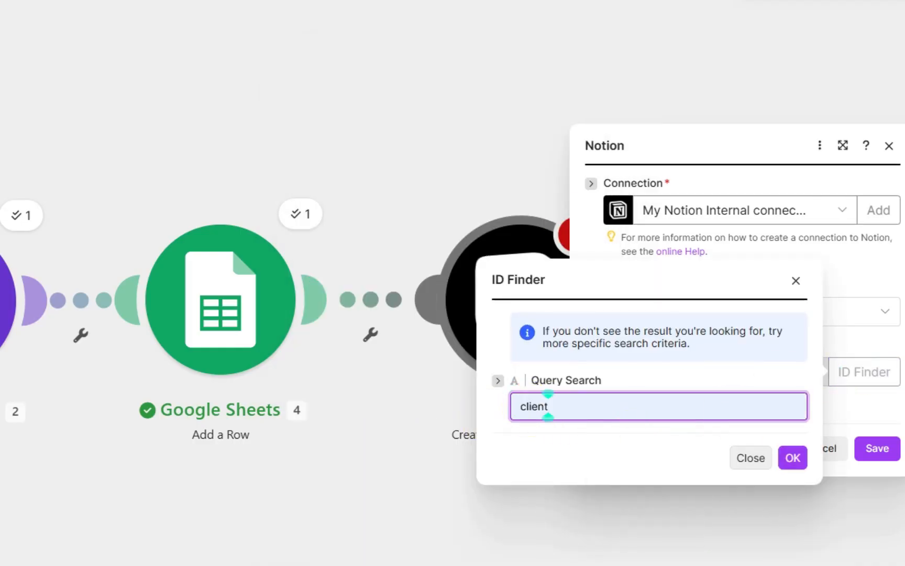
{"action": "left_click", "coordinate": [791, 461]}
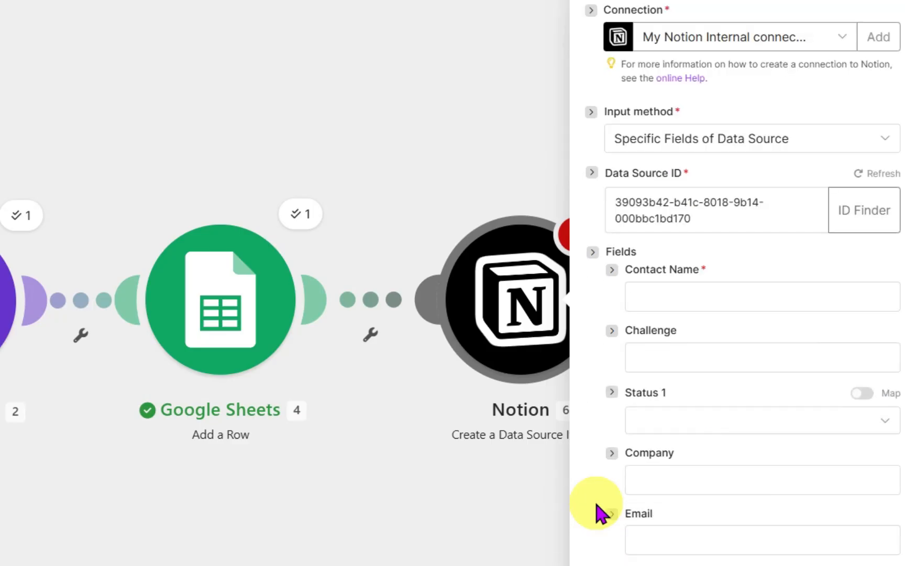
- Map Contact Name to the value of the form's Name answer
{"action": "left_click", "coordinate": [681, 296]}
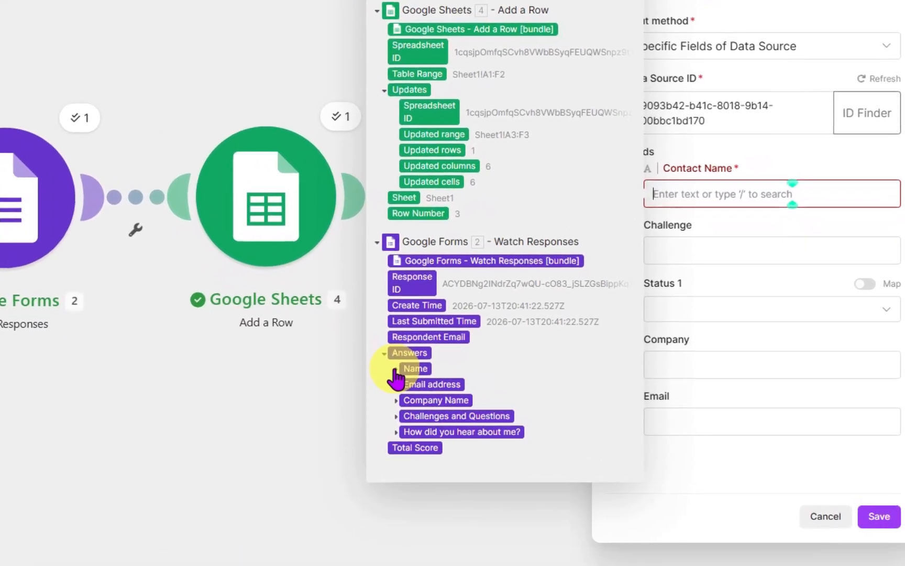
{"action": "left_click", "coordinate": [428, 373]}
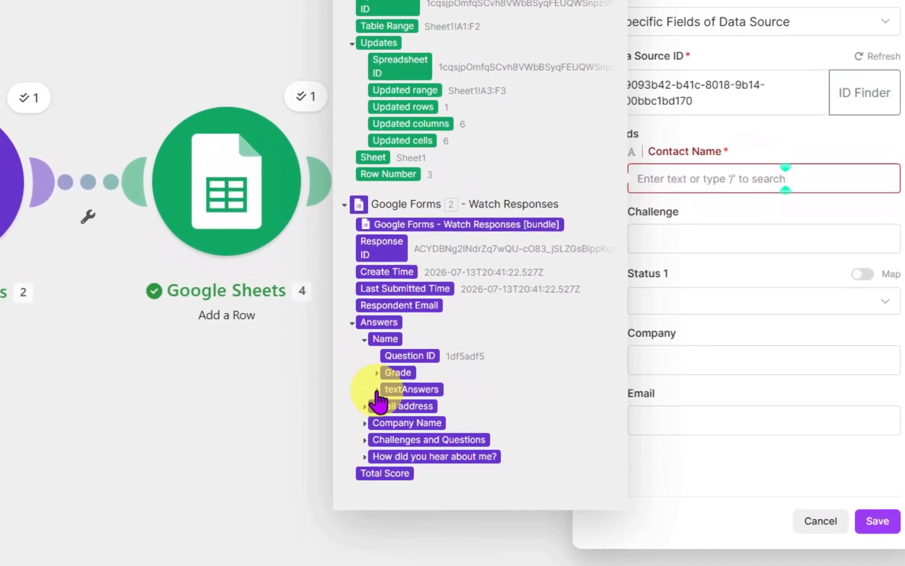
{"action": "left_click", "coordinate": [389, 390]}
{"action": "left_click", "coordinate": [384, 397]}
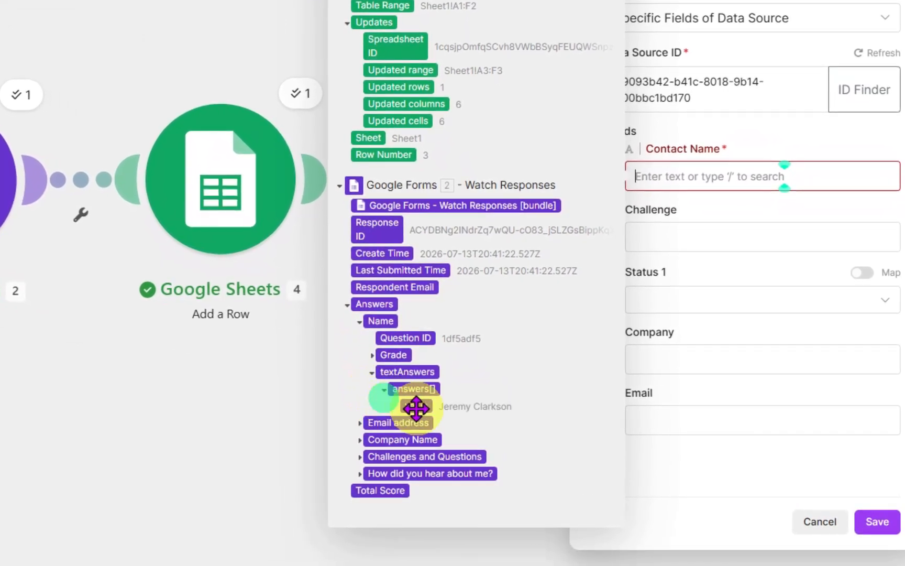
{"action": "left_click", "coordinate": [419, 406]}
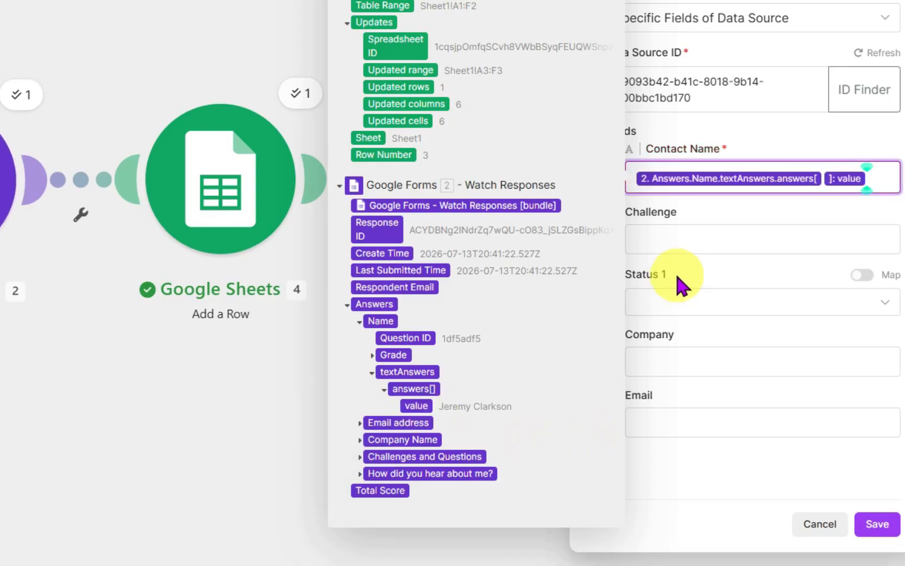
- Map Challenge to the value of the Challenges and Questions answer
{"action": "left_click", "coordinate": [686, 234]}
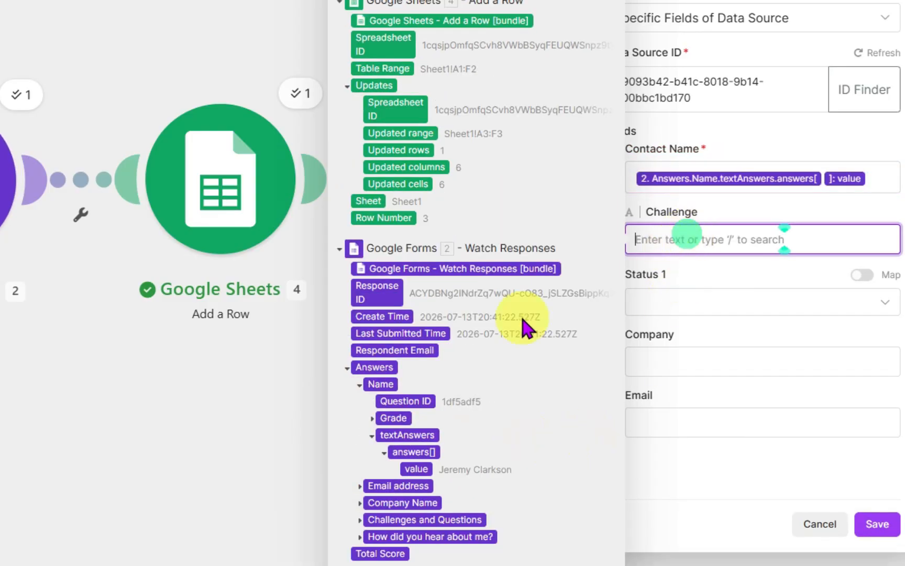
{"action": "left_click", "coordinate": [360, 519]}
{"action": "left_click", "coordinate": [372, 545]}
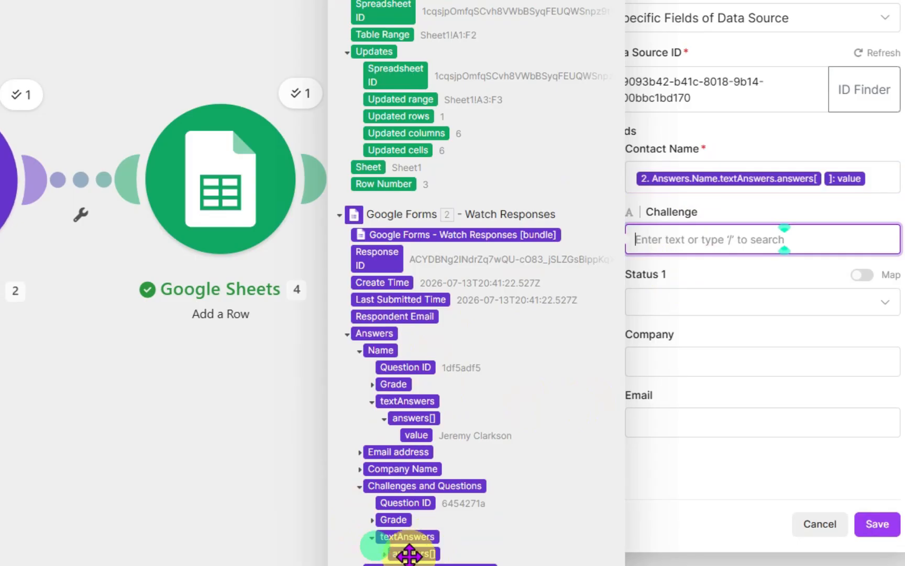
{"action": "left_click", "coordinate": [384, 547]}
{"action": "left_click", "coordinate": [417, 556]}
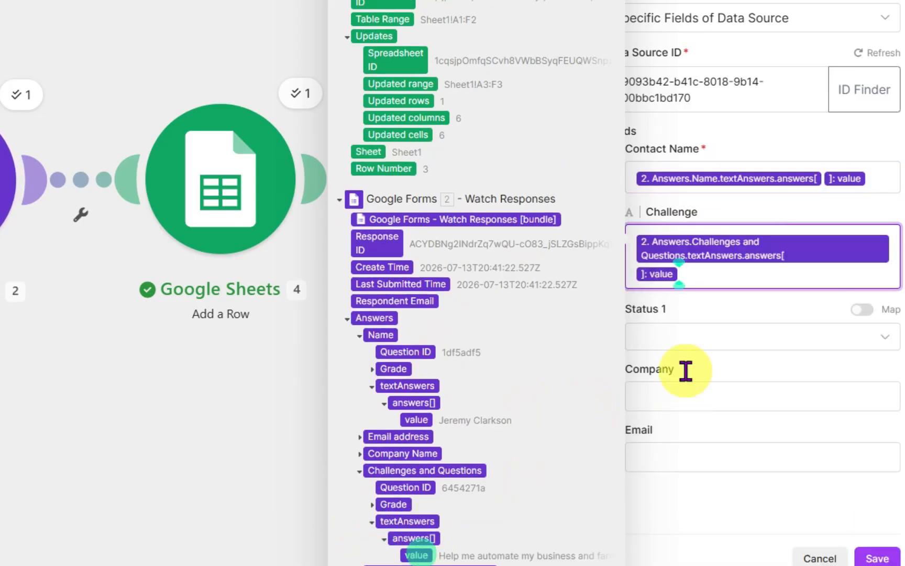
- Set Status 1 to New Enquiry and map Company to the value of the Company Name answer
{"action": "left_click", "coordinate": [687, 347]}
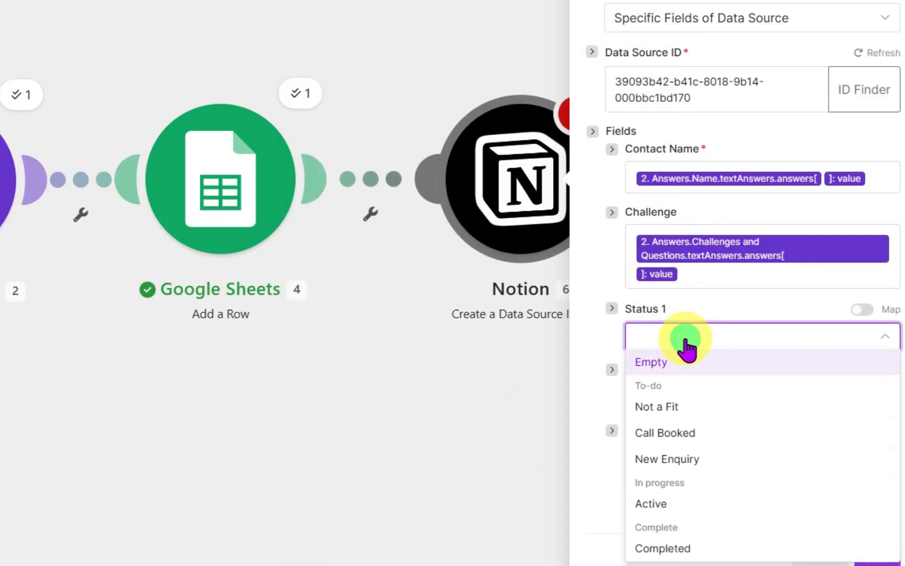
{"action": "left_click", "coordinate": [677, 462]}
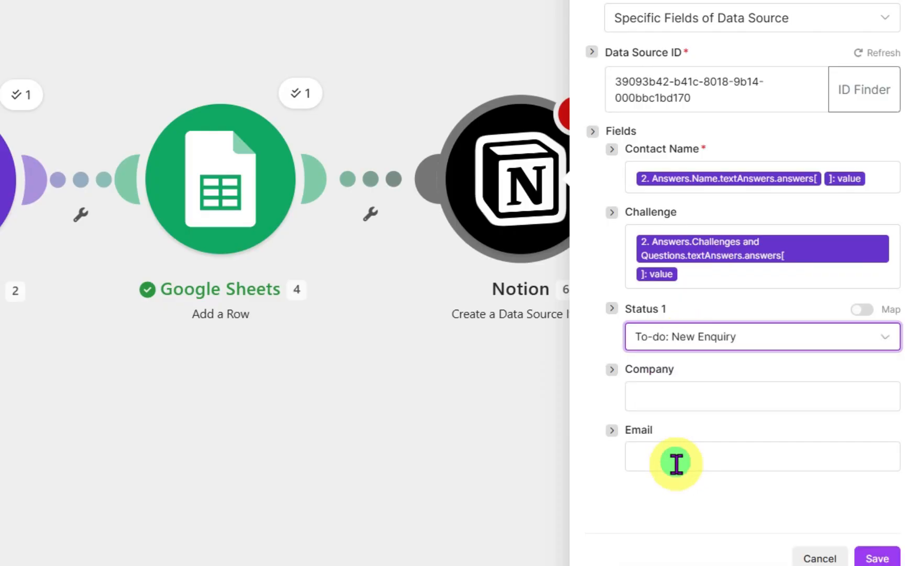
{"action": "left_click", "coordinate": [650, 397]}
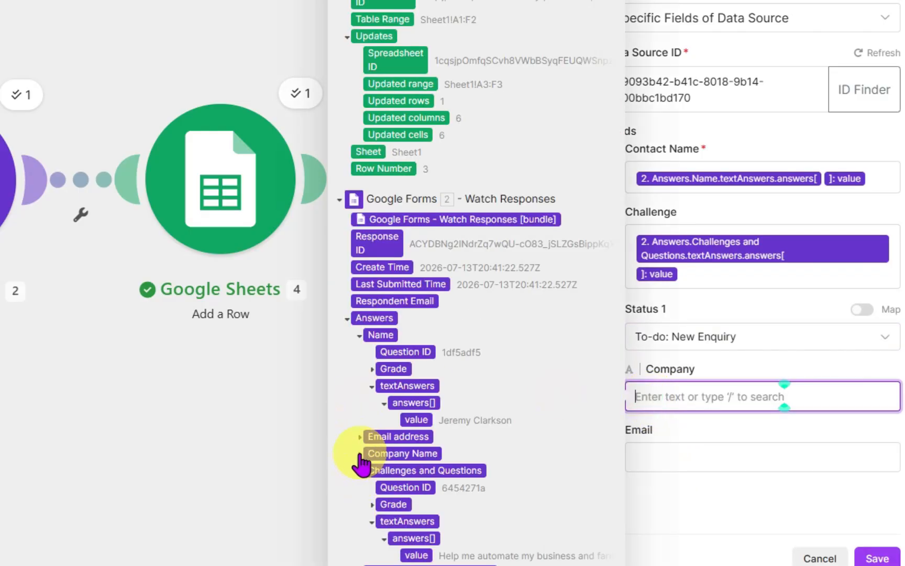
{"action": "left_click", "coordinate": [360, 453]}
{"action": "left_click", "coordinate": [372, 488]}
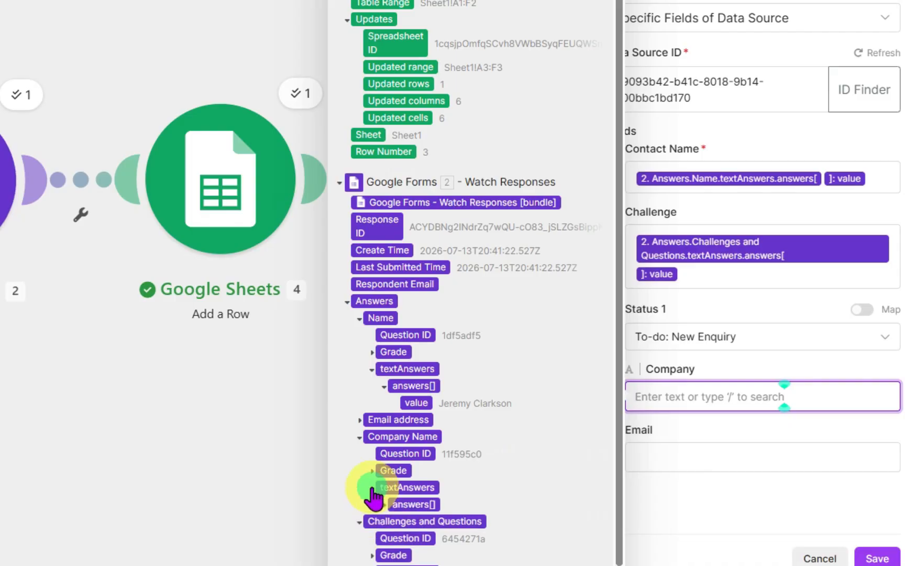
{"action": "left_click", "coordinate": [384, 504]}
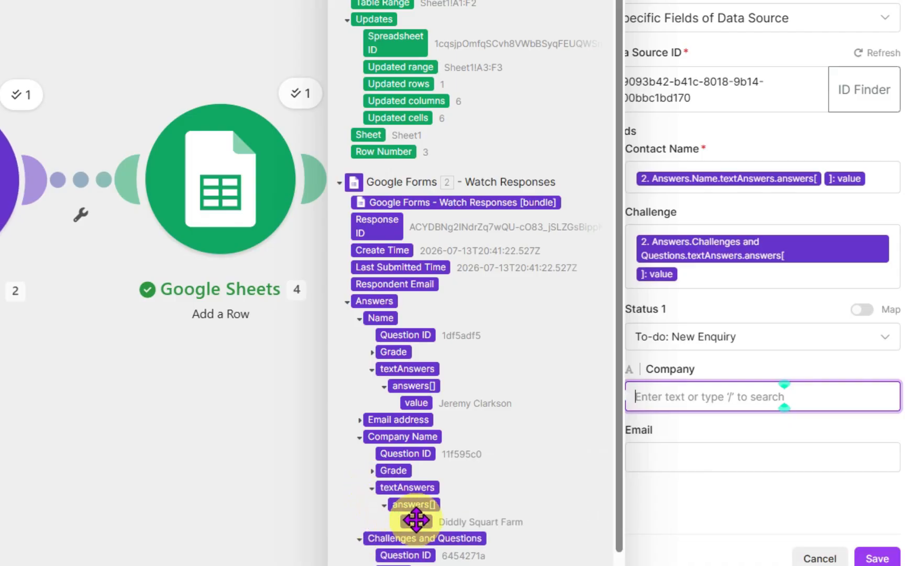
{"action": "left_click", "coordinate": [417, 521]}
- Map Email to the value of the Email address answer
{"action": "left_click", "coordinate": [694, 479]}
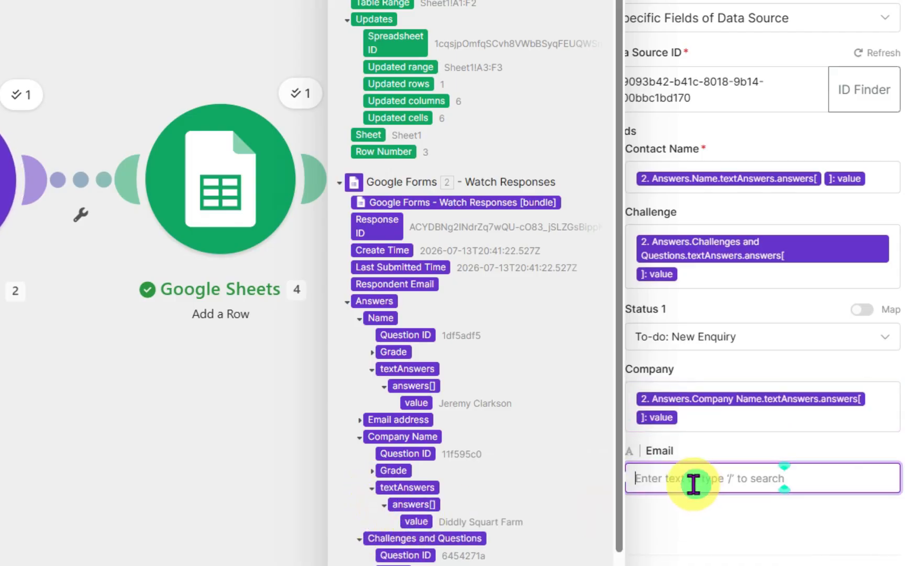
{"action": "left_click", "coordinate": [359, 419]}
{"action": "left_click", "coordinate": [372, 471]}
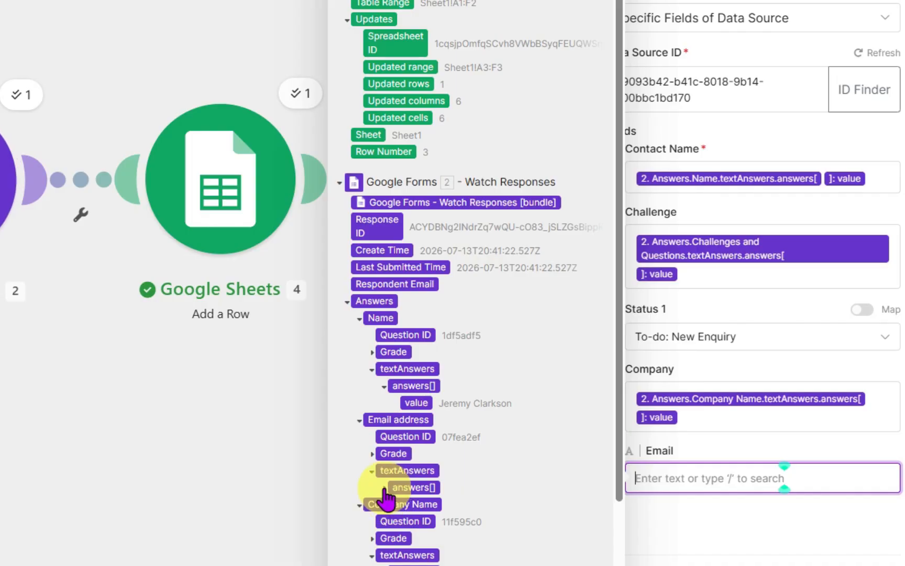
{"action": "left_click", "coordinate": [384, 487]}
{"action": "left_click", "coordinate": [417, 504]}
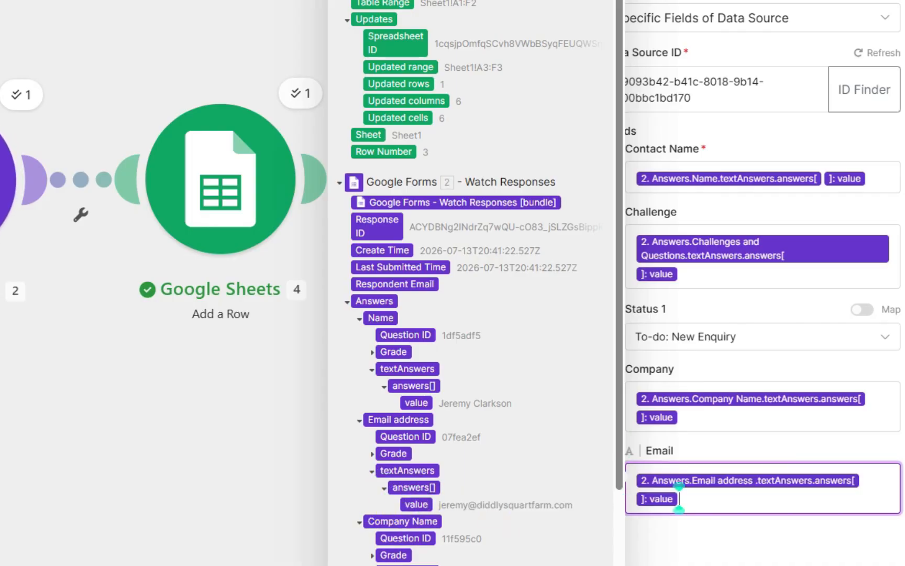
- Reopen the Notion module settings and save its configuration
{"action": "left_click", "coordinate": [781, 554]}
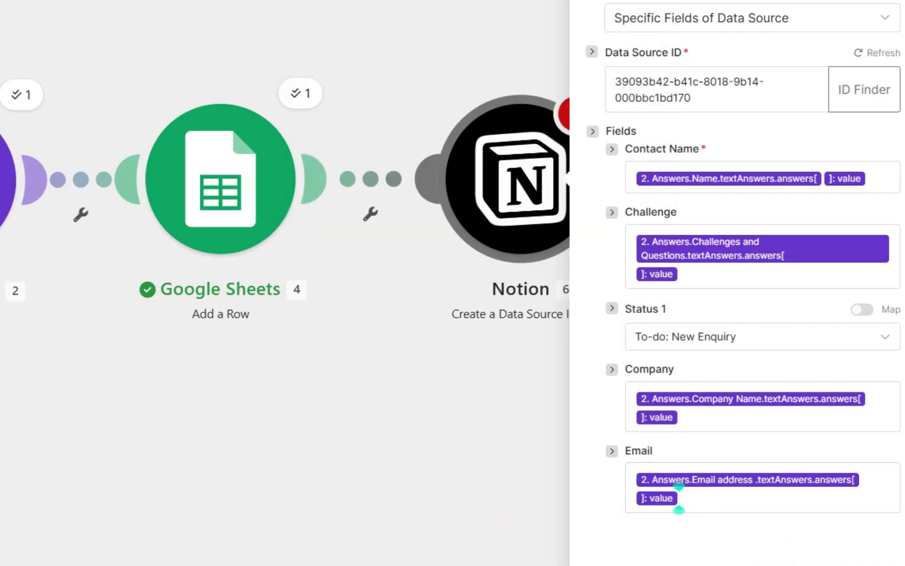
{"action": "left_click", "coordinate": [420, 485]}
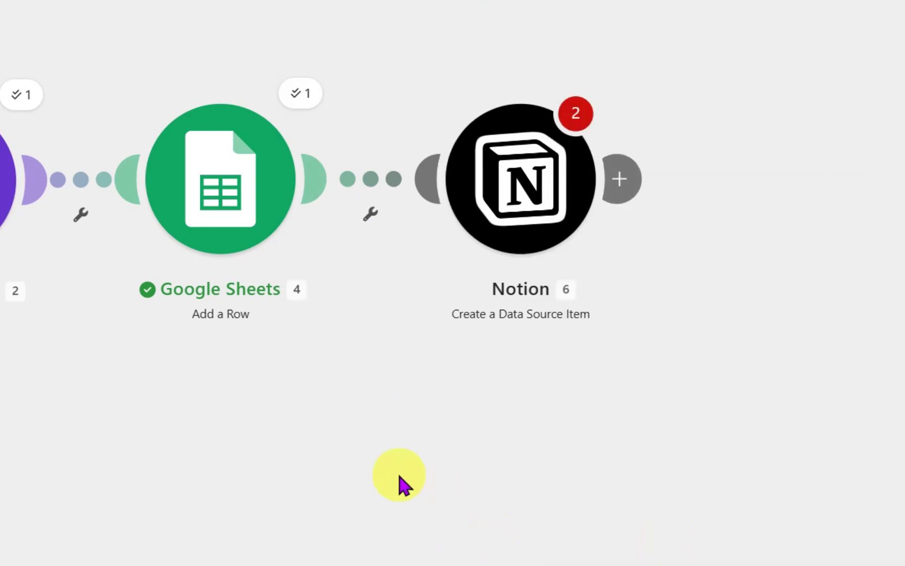
{"action": "left_click", "coordinate": [571, 113]}
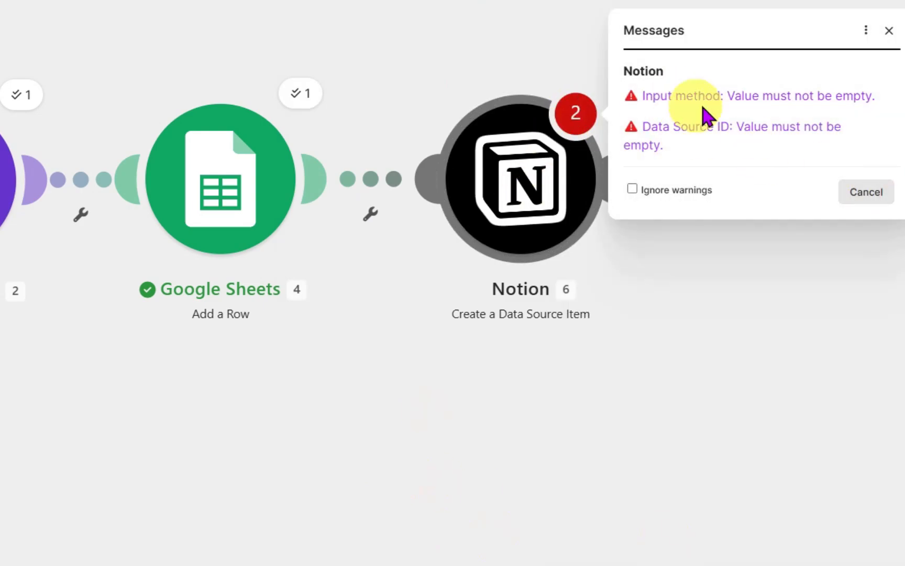
{"action": "left_click", "coordinate": [751, 134]}
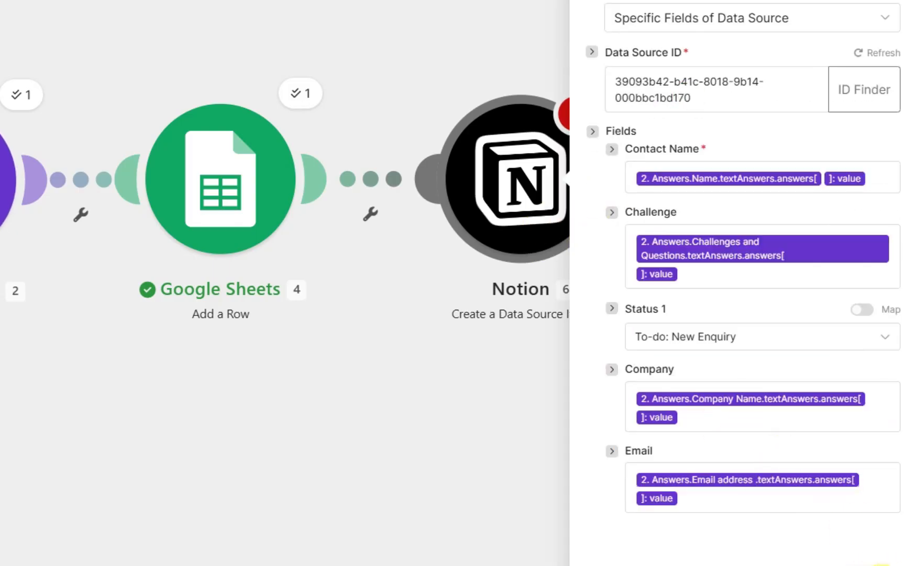
{"action": "left_click", "coordinate": [867, 565]}
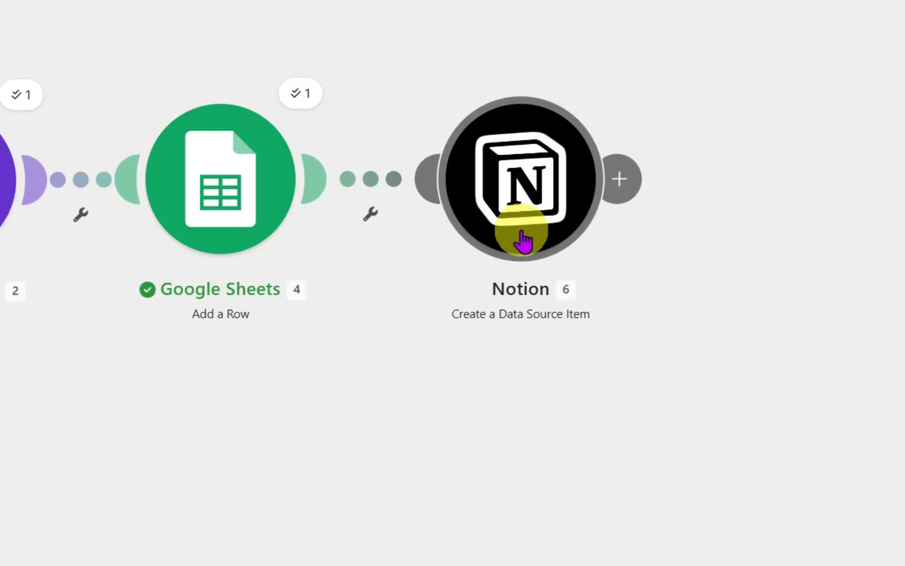
{"action": "left_click", "coordinate": [241, 446]}
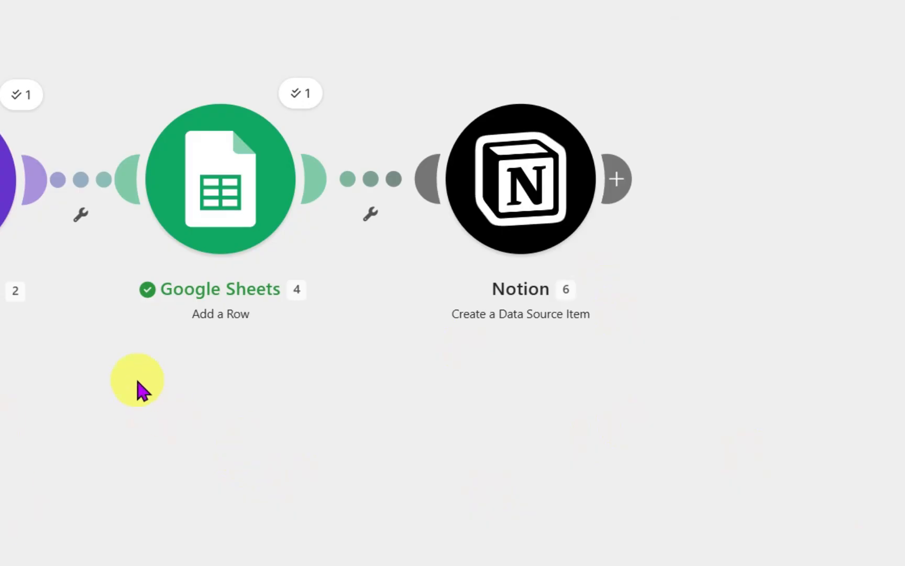
- Fill in the enquiry form with a test contact's name and email, company BBC2, challenge Automate my listeners' enquiries, source friends, and submit it
{"action": "mouse_move", "coordinate": [398, 565]}
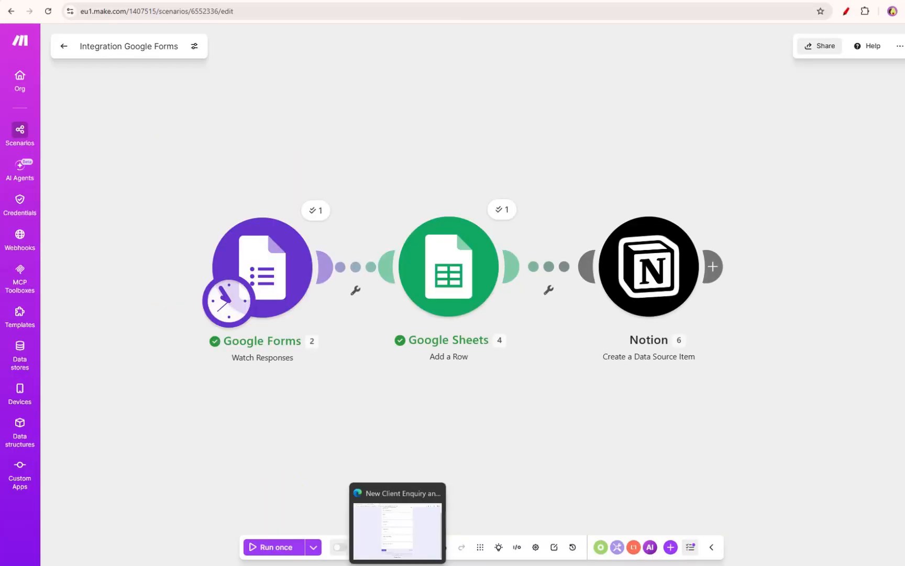
{"action": "left_click", "coordinate": [397, 529]}
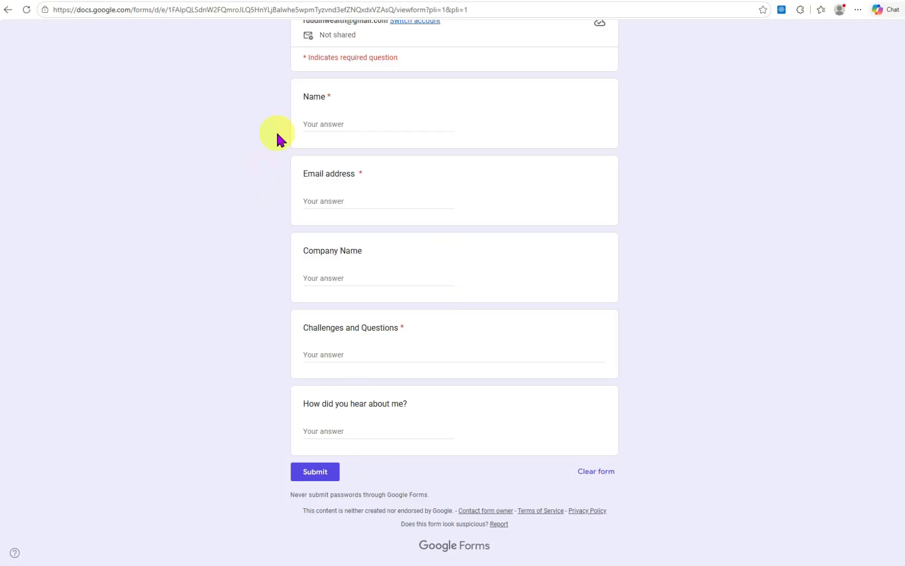
{"action": "left_click", "coordinate": [342, 129]}
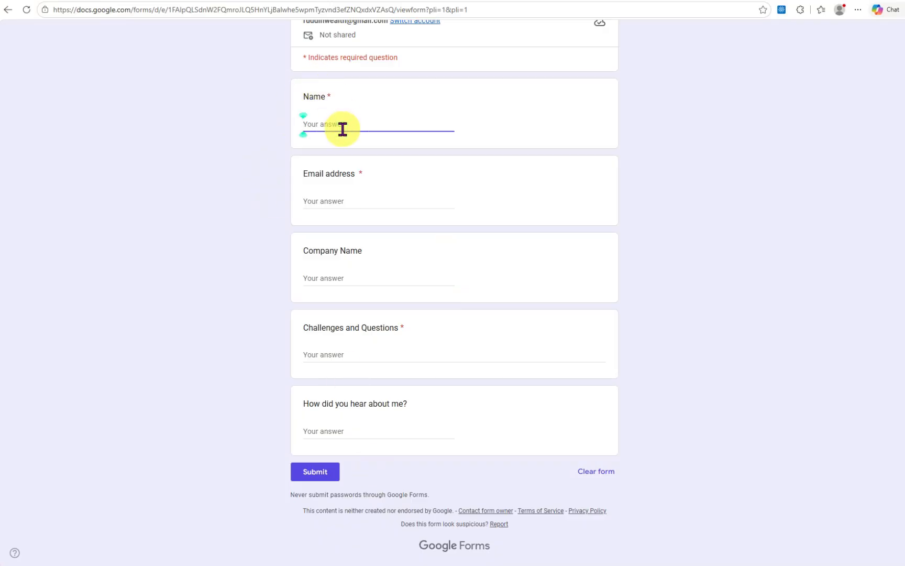
{"action": "type", "text": "Sarah Cox"}
{"action": "key", "text": "Tab"}
{"action": "type", "text": "cox@"}
{"action": "type", "text": "BBC2"}
{"action": "key", "text": "Tab"}
{"action": "type", "text": "Automate my listeners' enquir"}
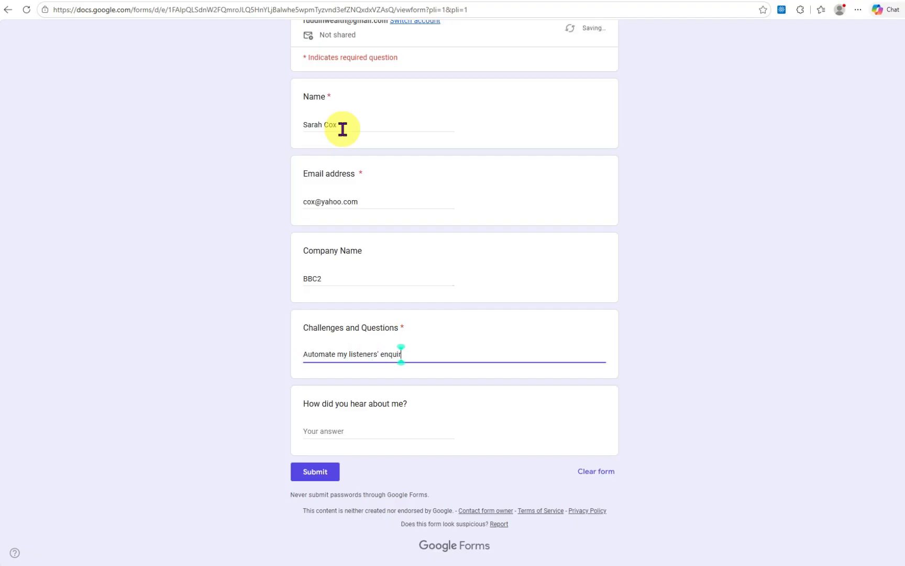
{"action": "type", "text": "ies"}
{"action": "key", "text": "Tab"}
{"action": "type", "text": "frien"}
{"action": "left_click", "coordinate": [326, 476]}
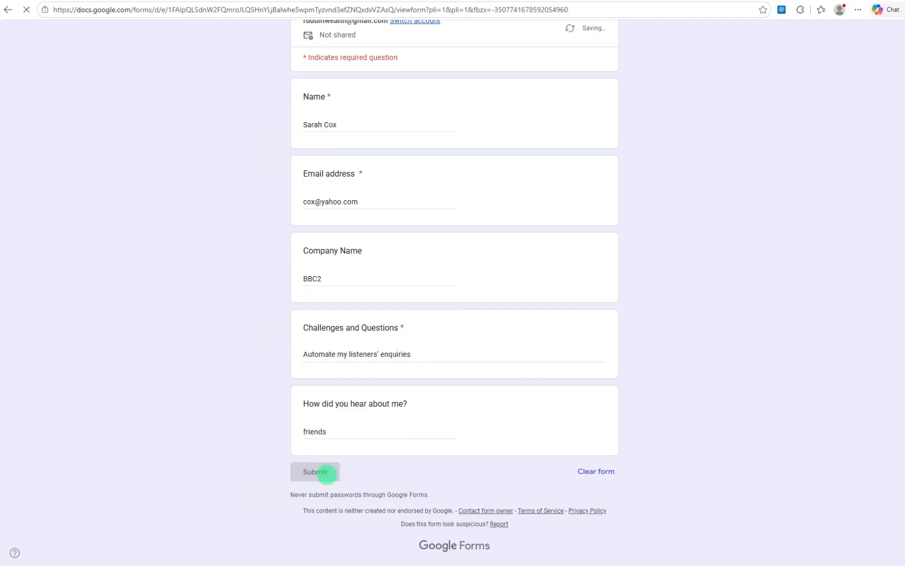
- Check the new response in the form responses sheet and run the scenario once
{"action": "left_click", "coordinate": [683, 565]}
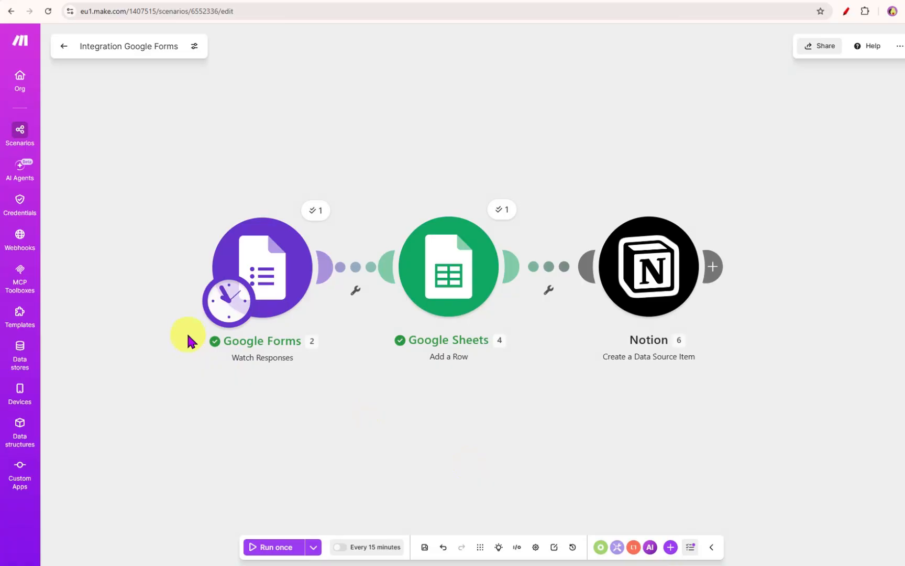
{"action": "left_click", "coordinate": [375, 1]}
{"action": "left_click", "coordinate": [10, 240]}
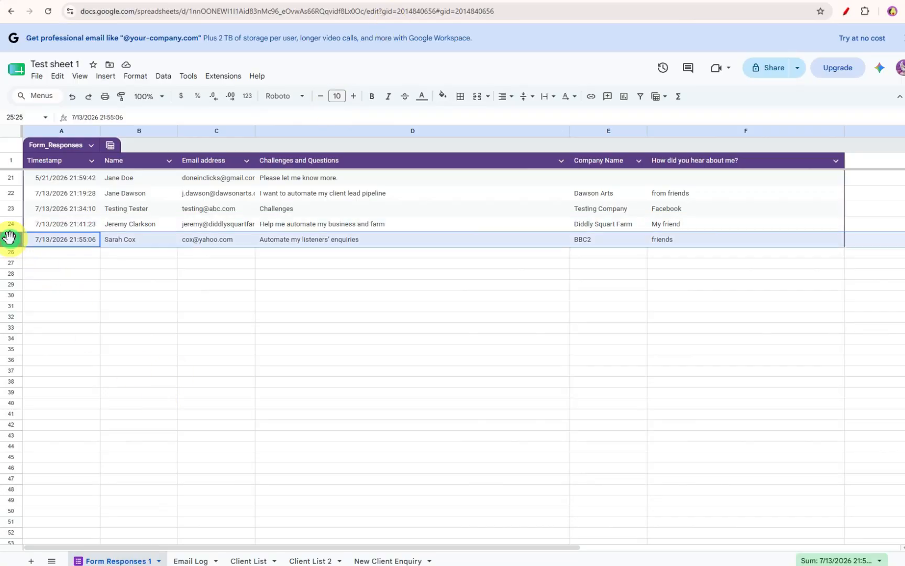
{"action": "left_click", "coordinate": [157, 1]}
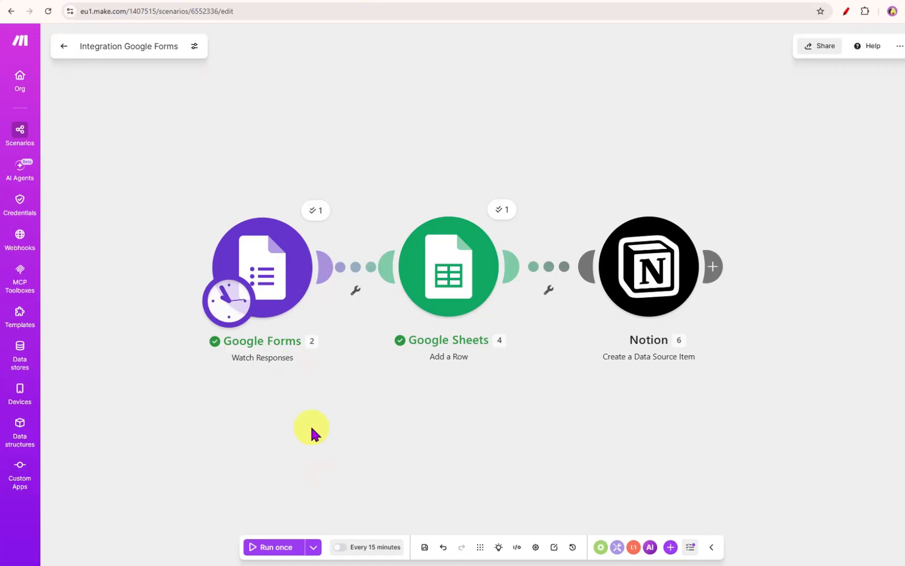
{"action": "left_click", "coordinate": [284, 554]}
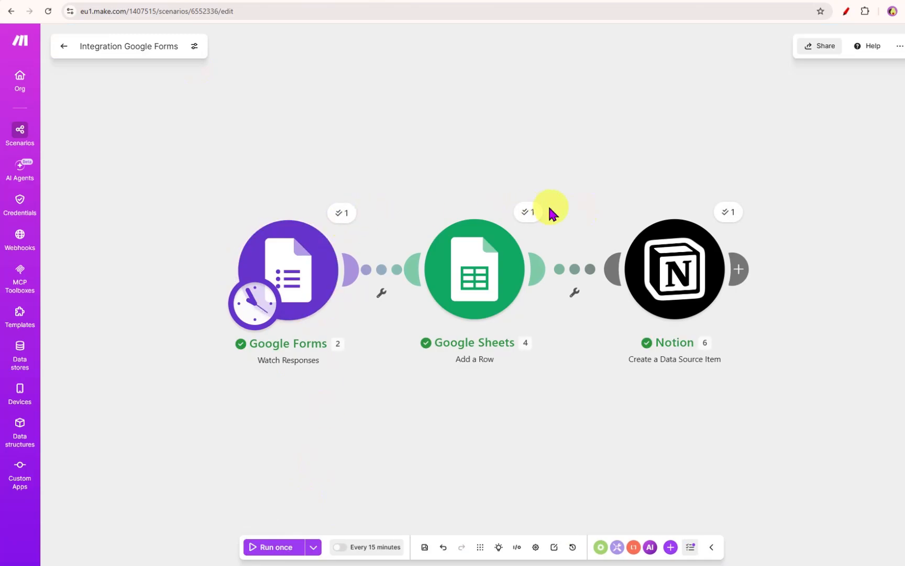
- Inspect the newly added row in the Client Pipeline spreadsheet
{"action": "left_click", "coordinate": [493, 1]}
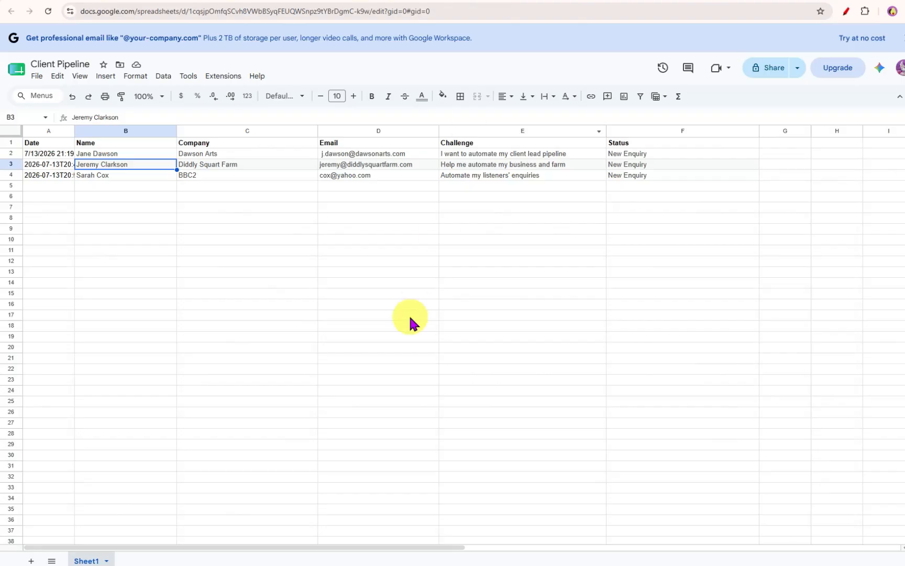
{"action": "left_click", "coordinate": [77, 243]}
{"action": "left_click", "coordinate": [11, 174]}
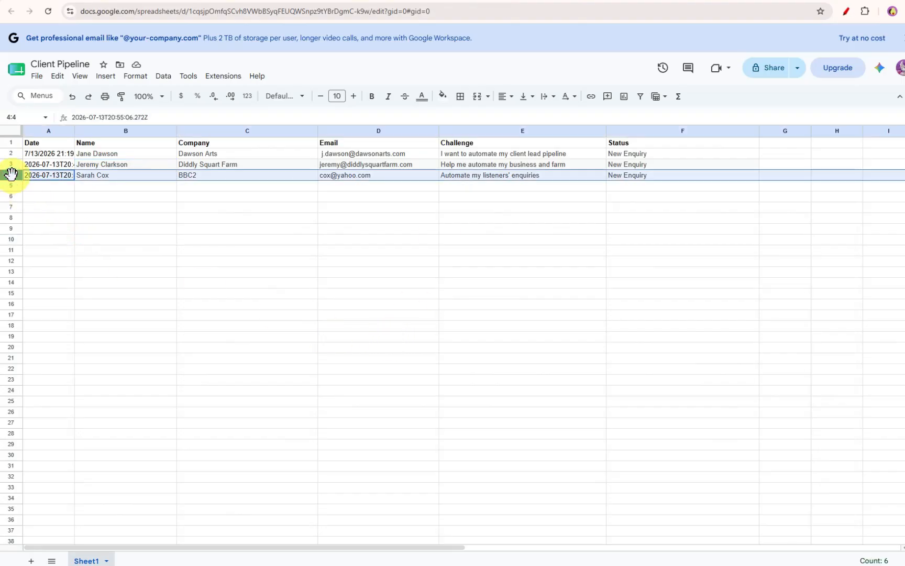
{"action": "left_click", "coordinate": [583, 2]}
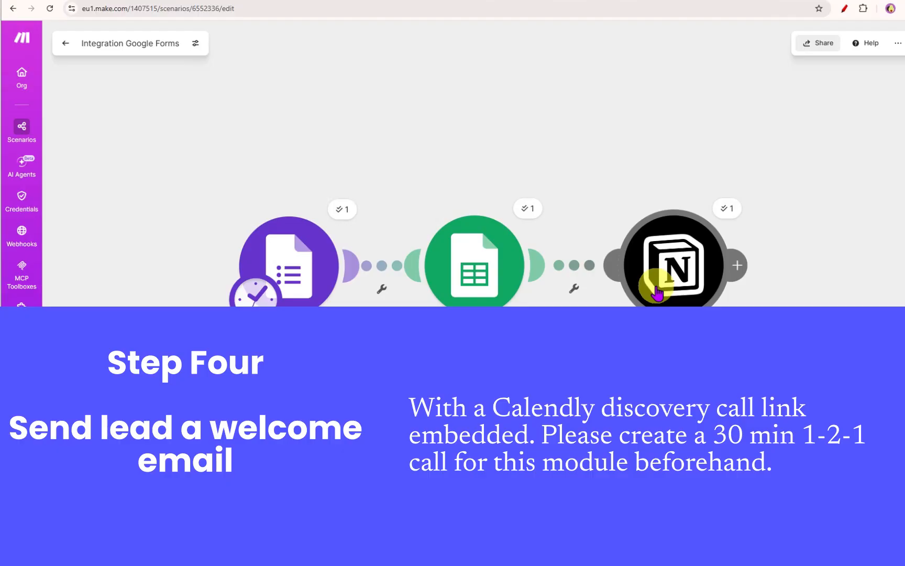
- Add a Gmail Send an email module after the Notion module
{"action": "left_click_drag", "start_coordinate": [340, 278], "coordinate": [264, 267]}
{"action": "left_click_drag", "start_coordinate": [481, 266], "coordinate": [405, 253]}
{"action": "left_click_drag", "start_coordinate": [738, 265], "coordinate": [640, 255]}
{"action": "mouse_move", "coordinate": [643, 256]}
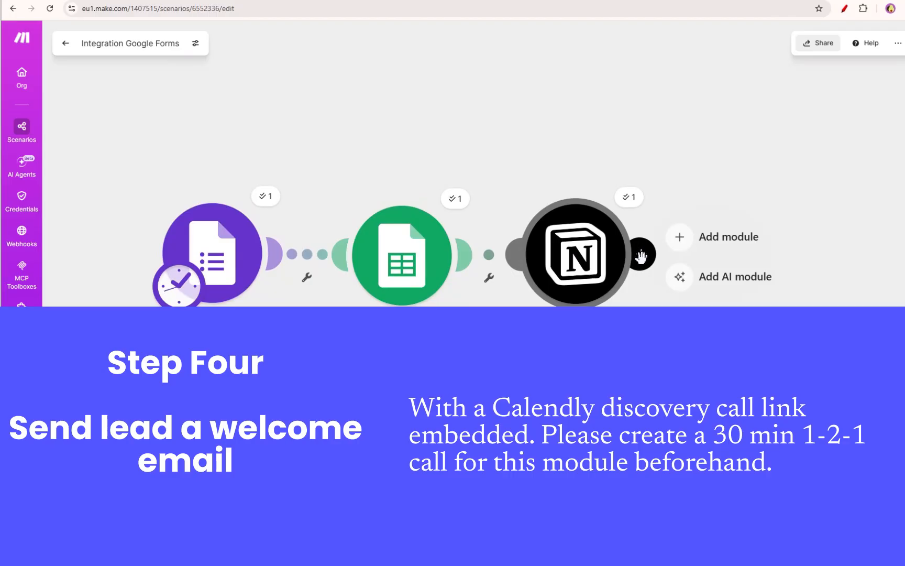
{"action": "left_click", "coordinate": [701, 246]}
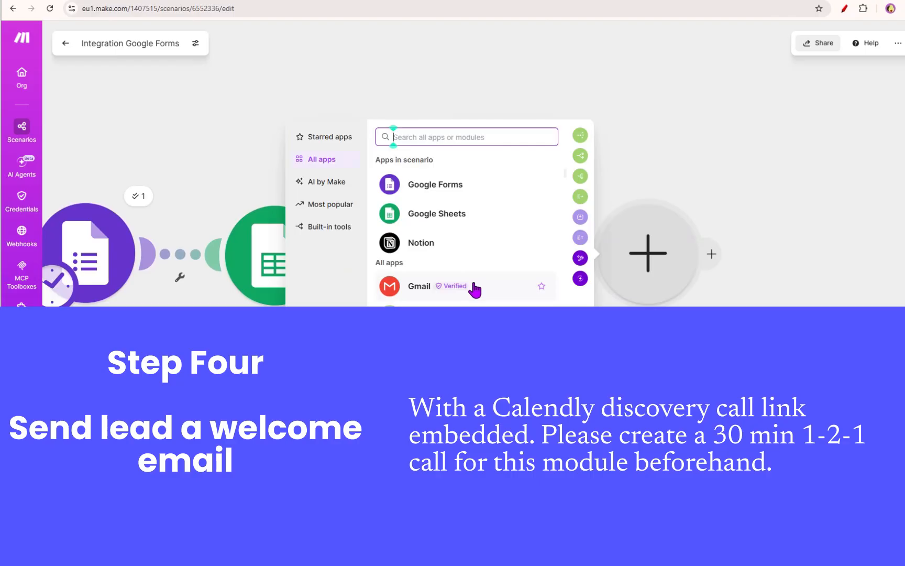
{"action": "left_click", "coordinate": [474, 289]}
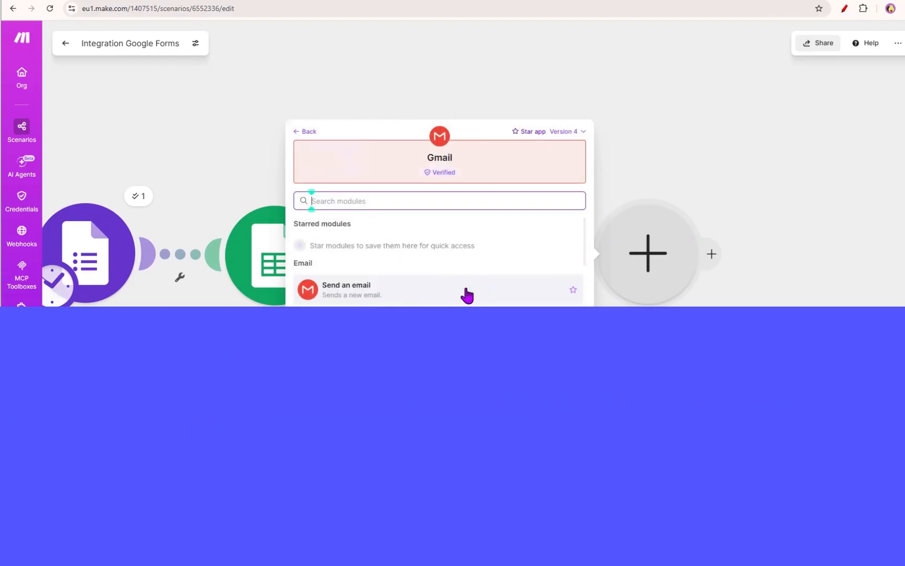
{"action": "left_click", "coordinate": [356, 296]}
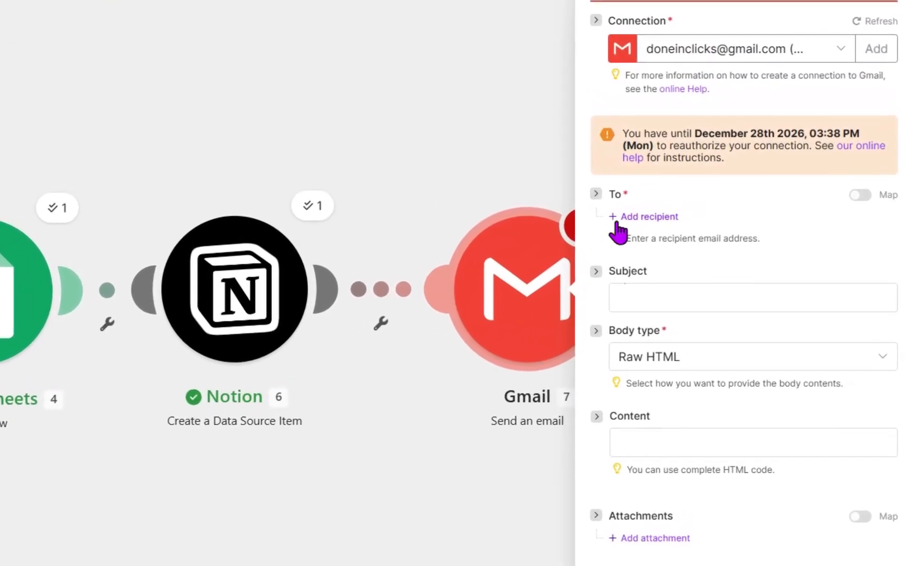
- Add a recipient and map it to the value of the form's Email address answer
{"action": "left_click", "coordinate": [640, 219]}
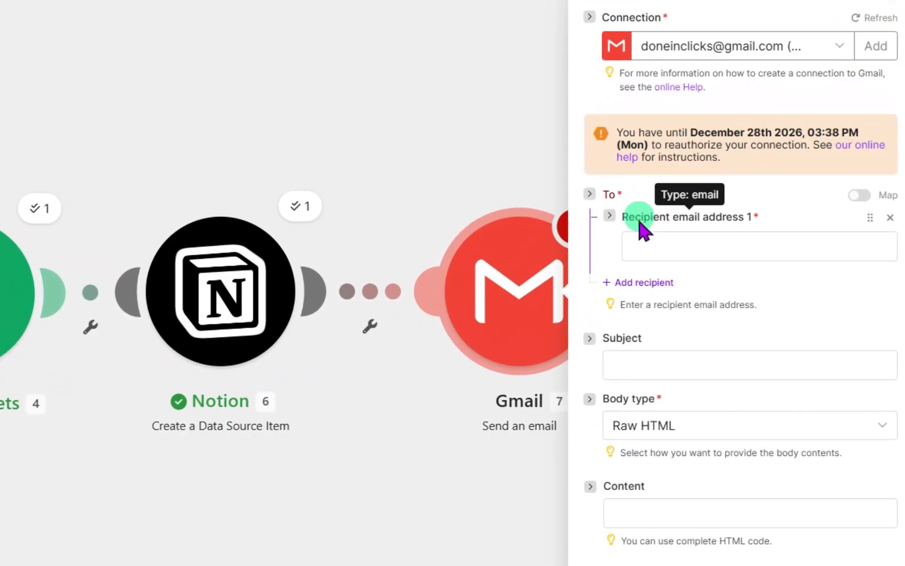
{"action": "left_click", "coordinate": [669, 246]}
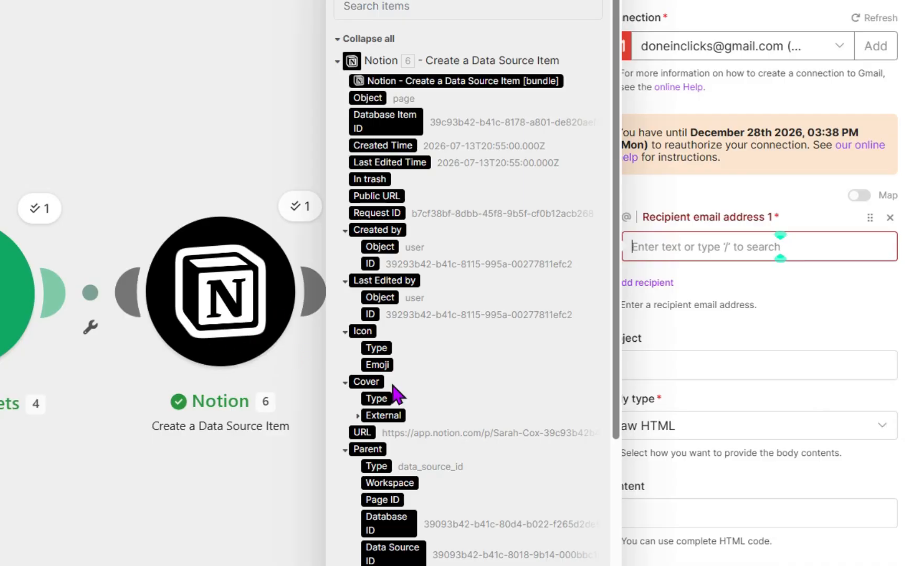
{"action": "scroll", "coordinate": [396, 393], "scroll_direction": "down", "scroll_amount": 5}
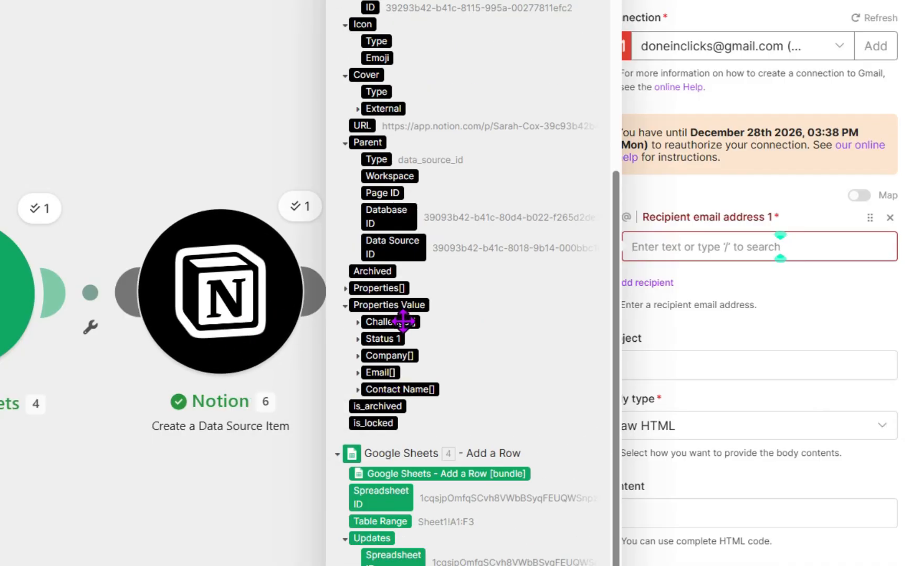
{"action": "scroll", "coordinate": [406, 342], "scroll_direction": "up", "scroll_amount": 2}
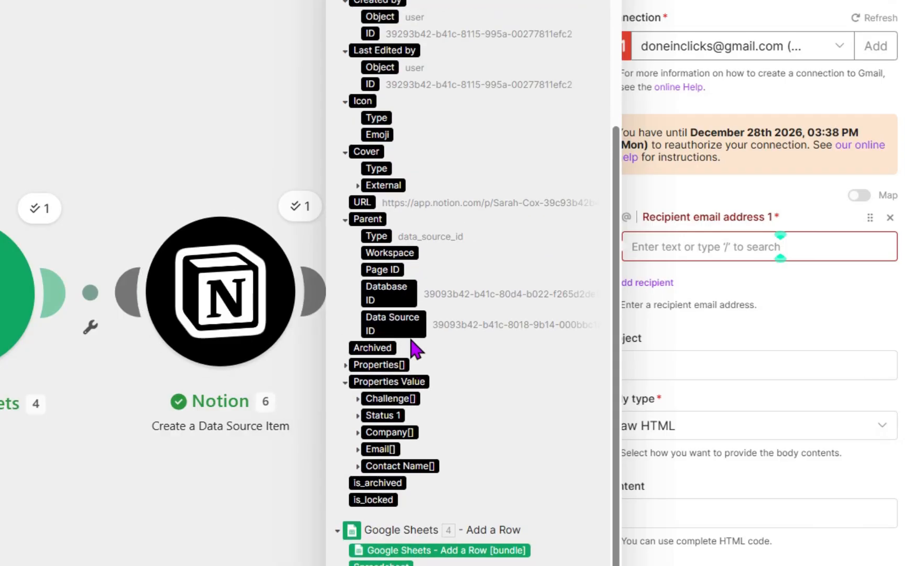
{"action": "left_click", "coordinate": [358, 449]}
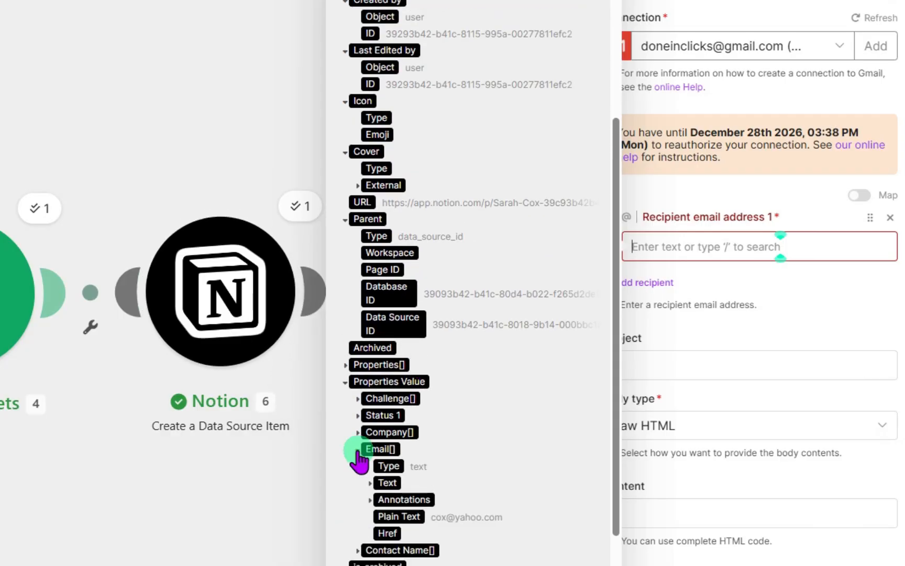
{"action": "left_click_drag", "start_coordinate": [432, 519], "coordinate": [503, 520]}
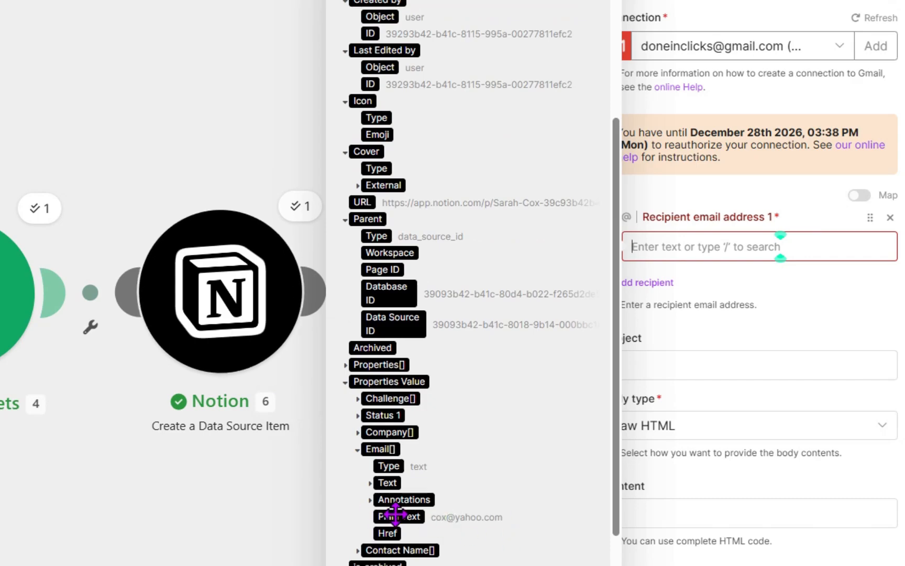
{"action": "scroll", "coordinate": [449, 456], "scroll_direction": "down", "scroll_amount": 8}
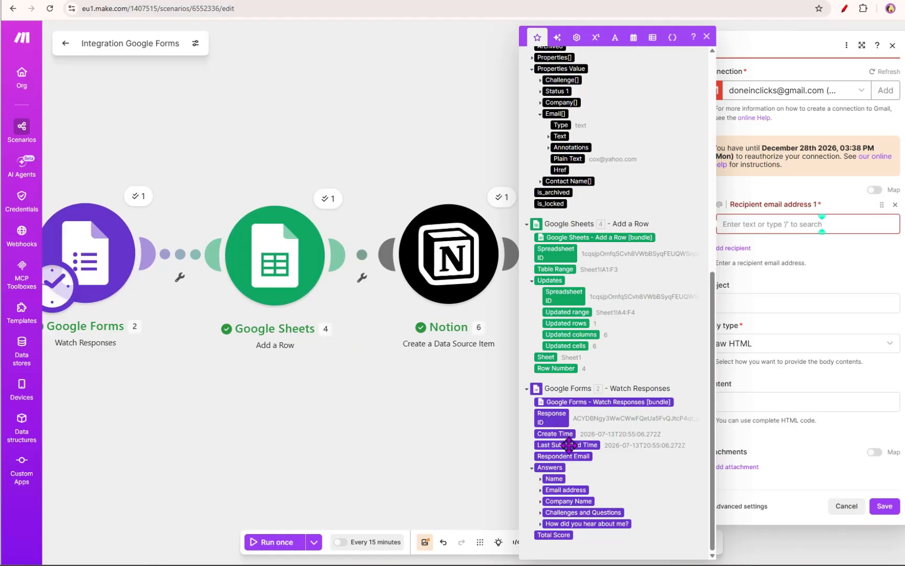
{"action": "left_click", "coordinate": [540, 491]}
{"action": "scroll", "coordinate": [540, 492], "scroll_direction": "down", "scroll_amount": 1}
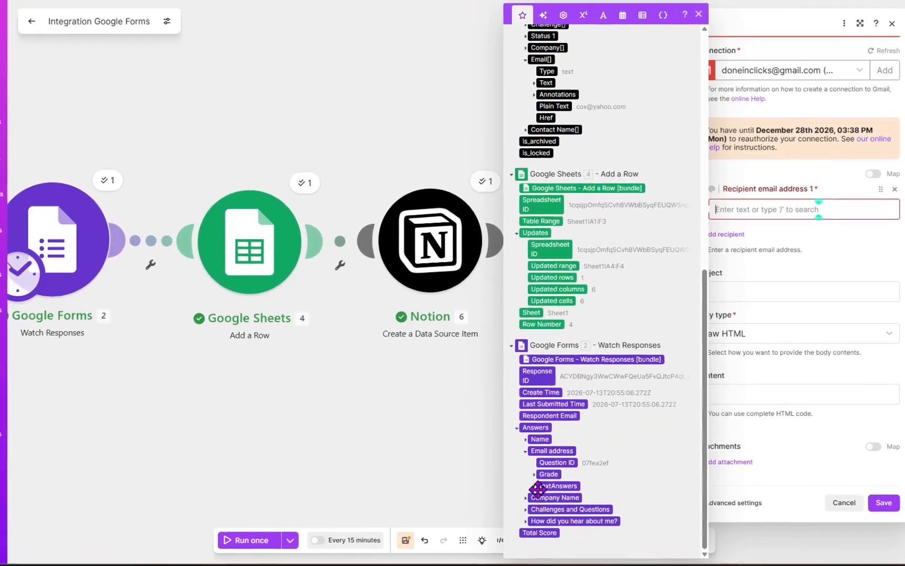
{"action": "left_click", "coordinate": [537, 487]}
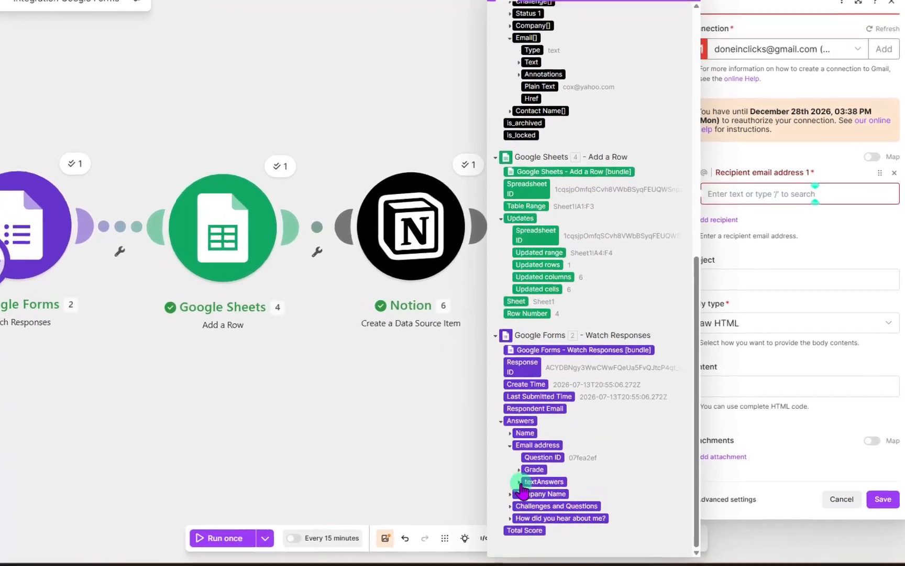
{"action": "left_click", "coordinate": [543, 497]}
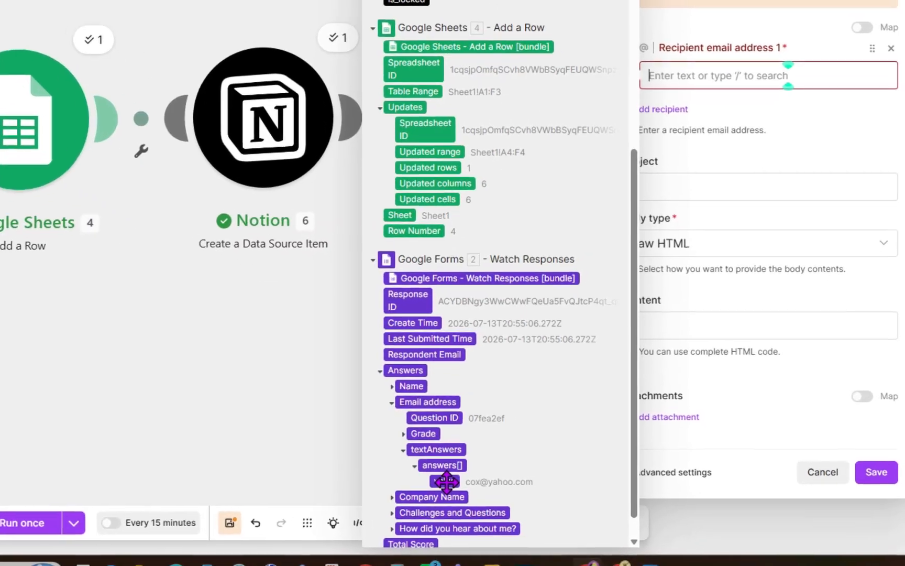
{"action": "left_click", "coordinate": [470, 487]}
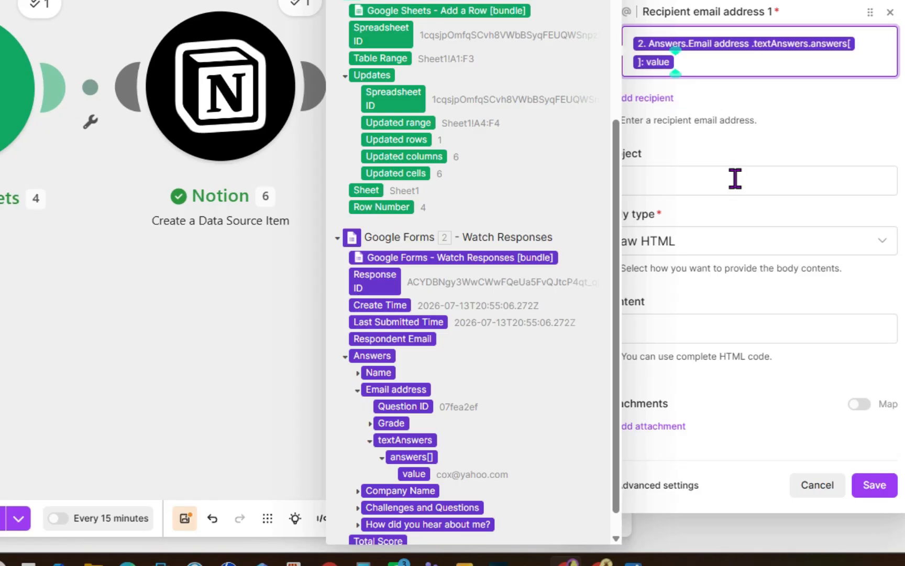
- Set the email subject to Thank you for your enquiry
{"action": "left_click", "coordinate": [735, 179]}
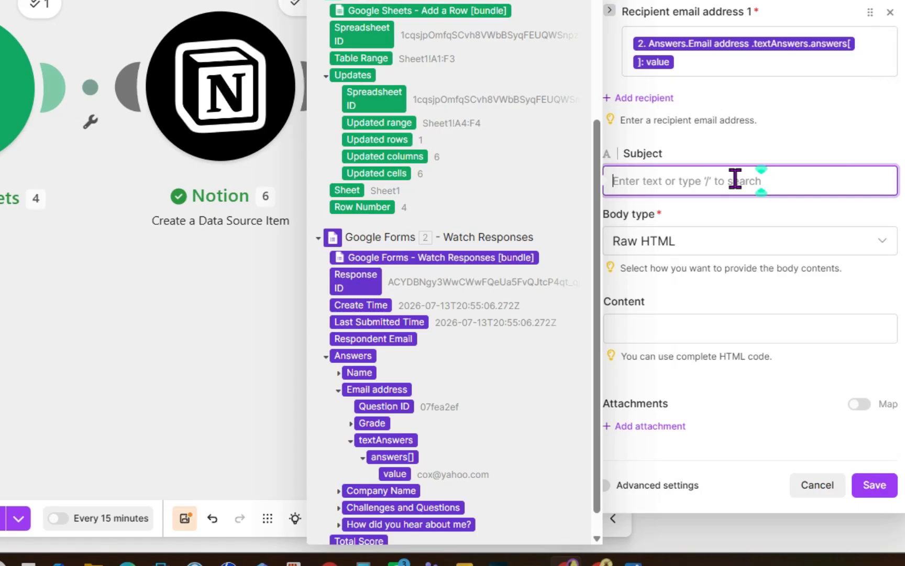
{"action": "type", "text": "Thank  you for you"}
{"action": "key", "text": "BackSpace"}
{"action": "key", "text": "BackSpace"}
{"action": "key", "text": "BackSpace"}
{"action": "key", "text": "BackSpace"}
{"action": "key", "text": "BackSpace"}
{"action": "key", "text": "BackSpace"}
{"action": "key", "text": "BackSpace"}
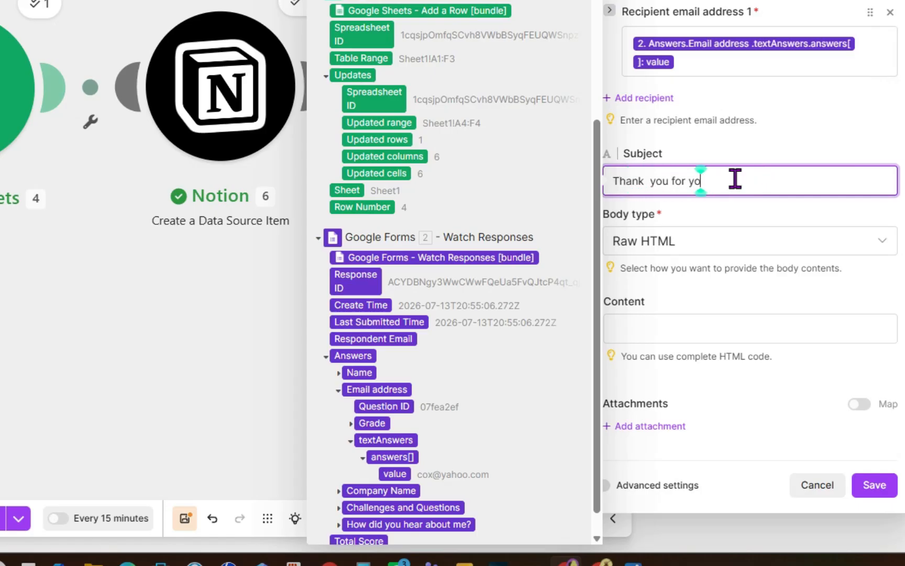
{"action": "key", "text": "BackSpace"}
{"action": "key", "text": "BackSpace"}
{"action": "key", "text": "BackSpace"}
{"action": "key", "text": "BackSpace"}
{"action": "key", "text": "BackSpace"}
{"action": "type", "text": "you for your enquiry"}
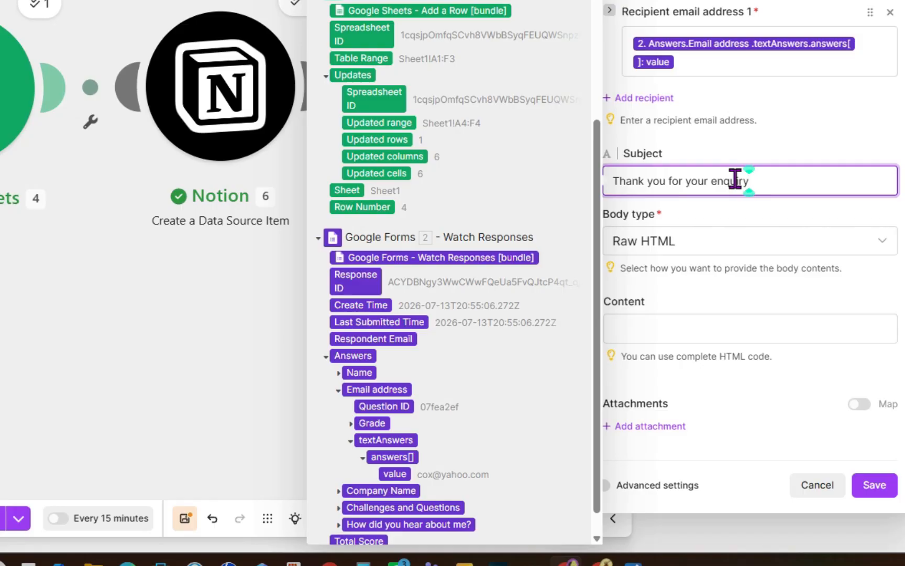
- Start the email content with Hi followed by the form's Name answer value
{"action": "left_click", "coordinate": [689, 328]}
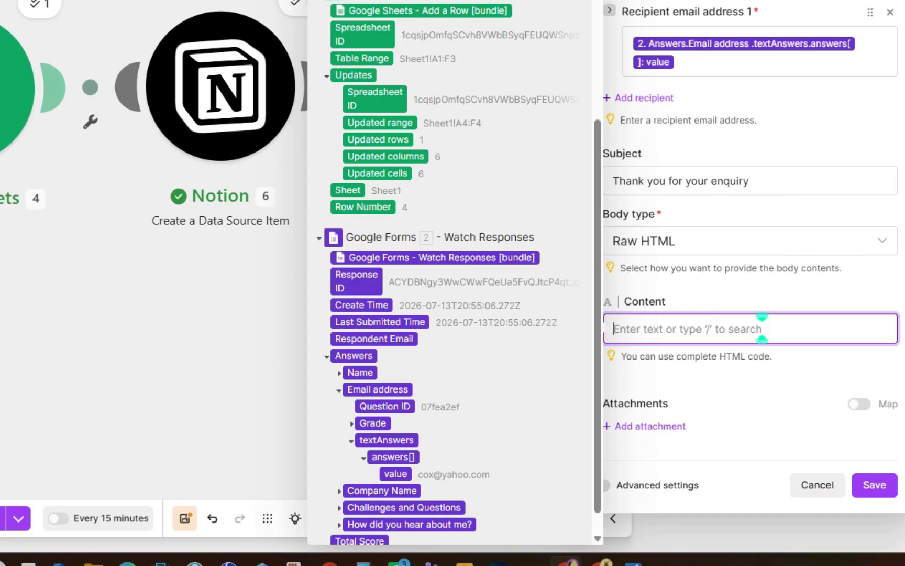
{"action": "type", "text": "Hi"}
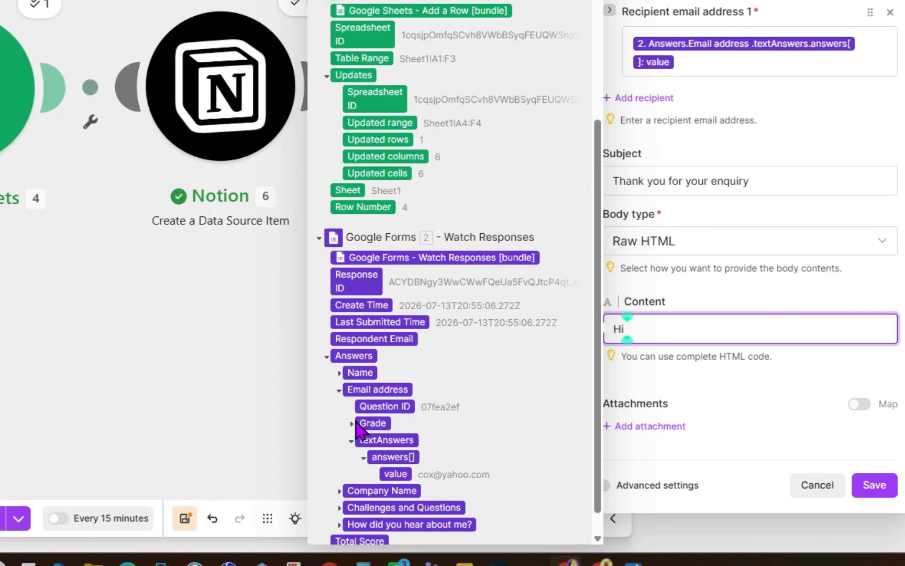
{"action": "scroll", "coordinate": [361, 224], "scroll_direction": "up", "scroll_amount": 5}
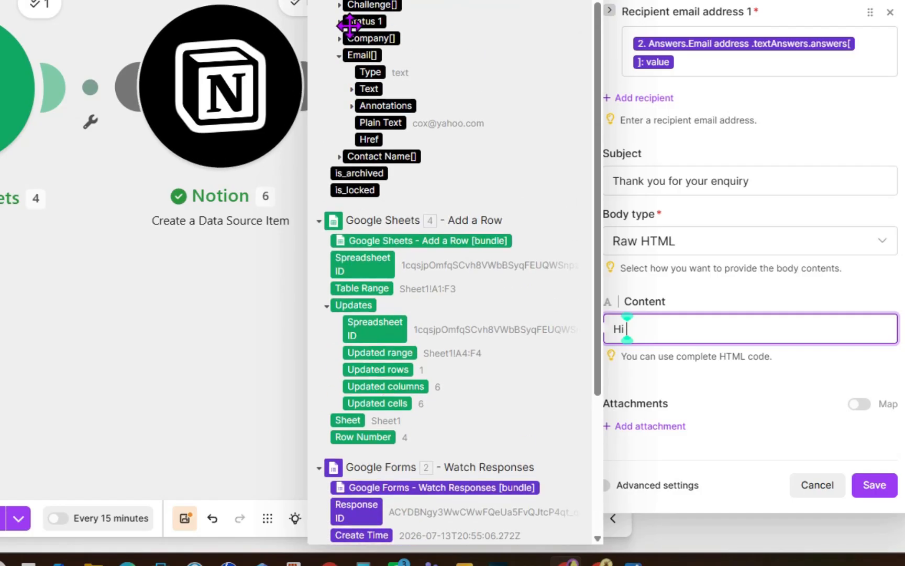
{"action": "left_click", "coordinate": [339, 157]}
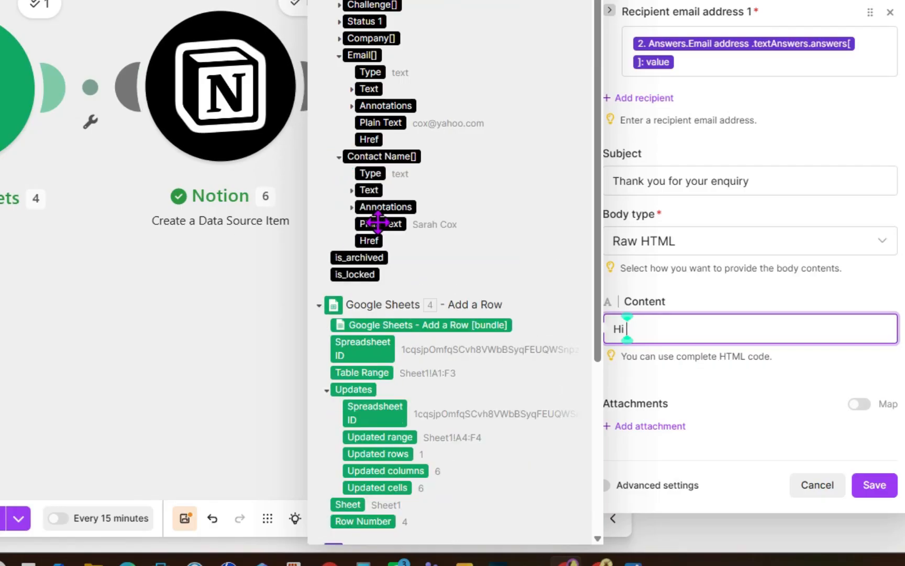
{"action": "scroll", "coordinate": [409, 262], "scroll_direction": "down", "scroll_amount": 7}
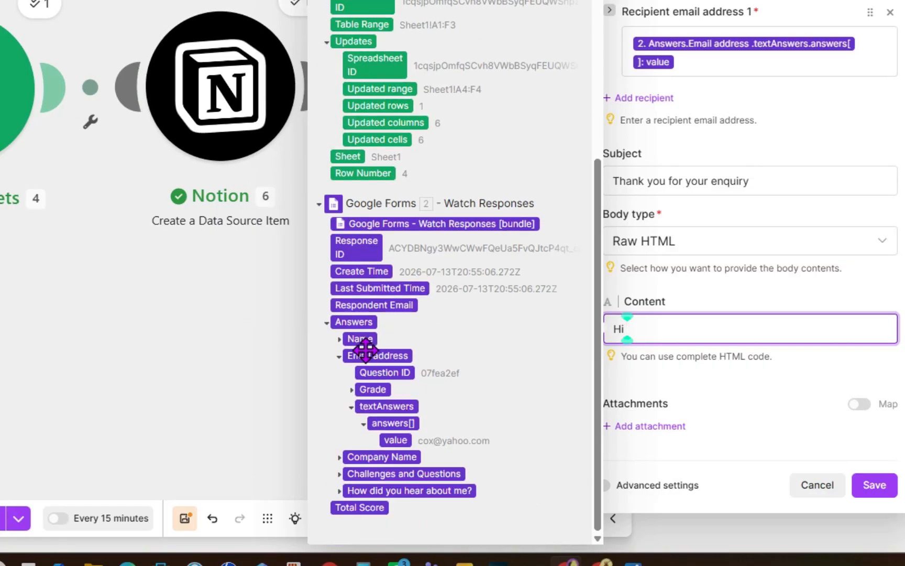
{"action": "left_click", "coordinate": [339, 339]}
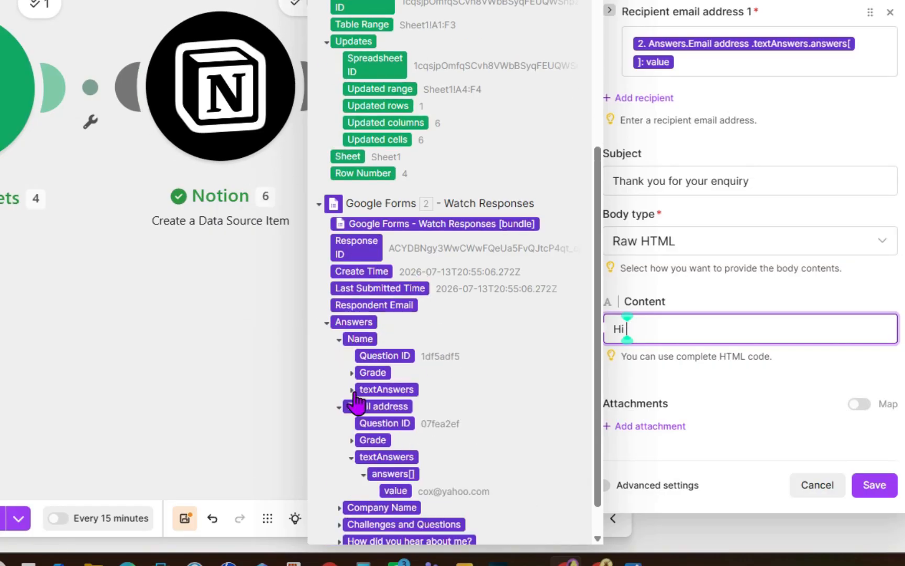
{"action": "left_click", "coordinate": [351, 389]}
{"action": "left_click", "coordinate": [364, 407]}
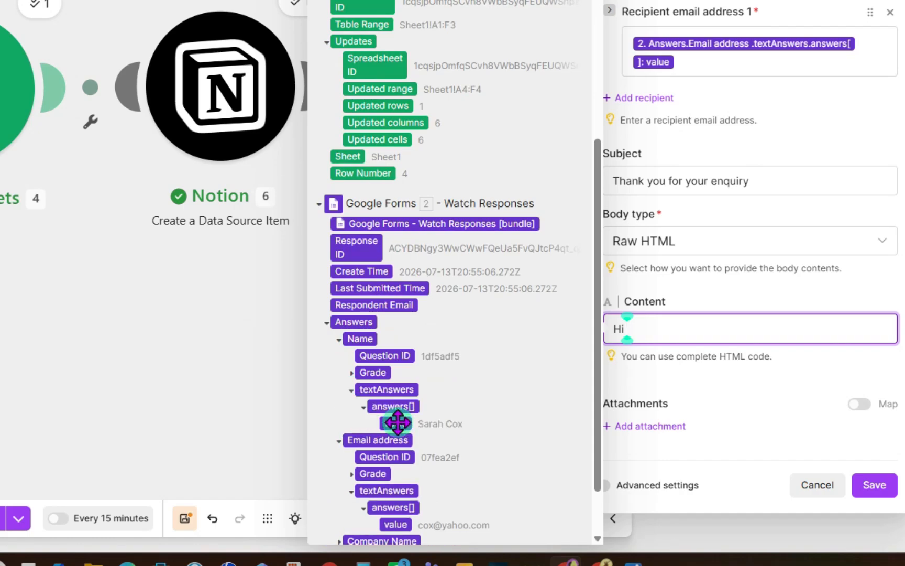
{"action": "left_click", "coordinate": [395, 423]}
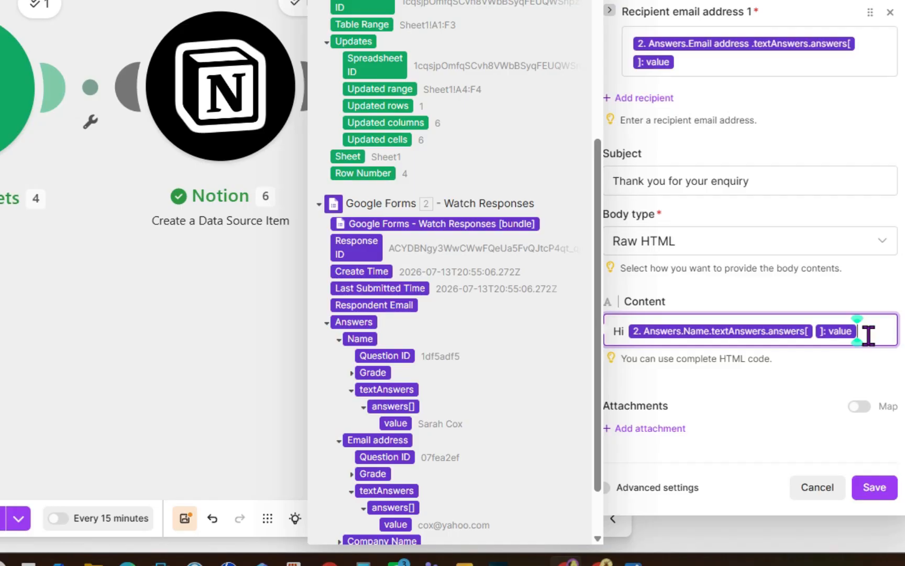
- Write the welcome message thanking the lead, inviting them to book a 30-minute discovery call here, and sign off with the sender's name
{"action": "type", "text": ","}
{"action": "key", "text": "Return"}
{"action": "type", "text": "Thank you for reaching out about my services. I am looking forward to learning more about the challe"}
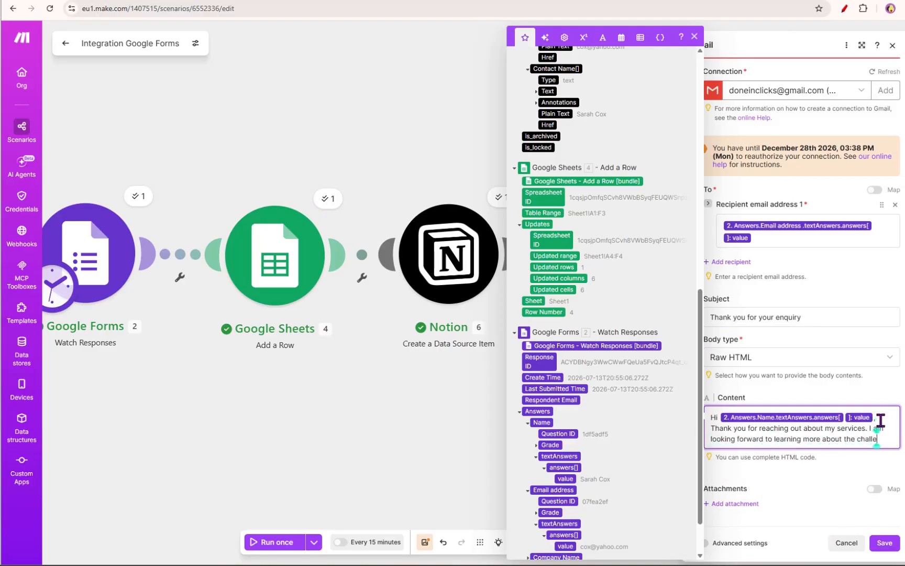
{"action": "type", "text": "nges you are facing. The bes"}
{"action": "type", "text": "t next step is a 30-"}
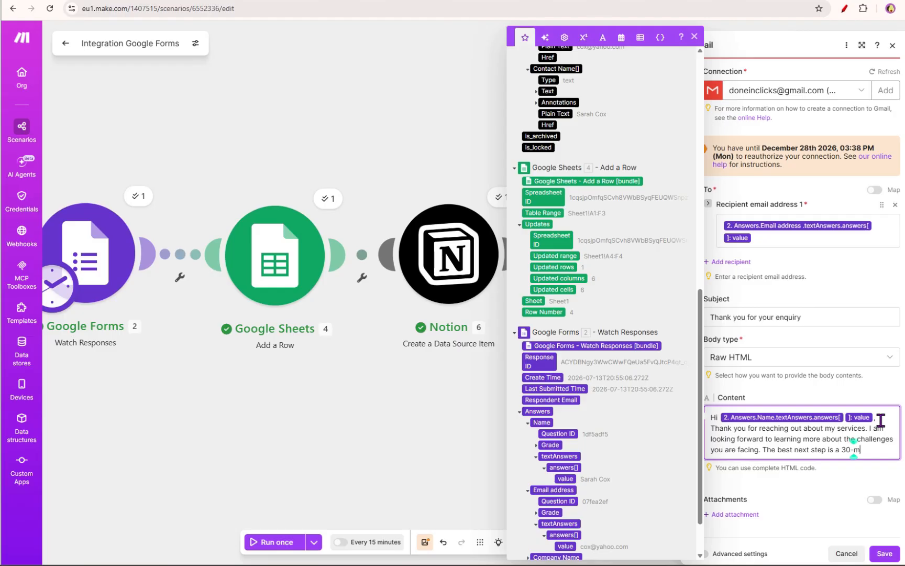
{"action": "type", "text": "minute discovery call with me. You can book a time that works for you here."}
{"action": "type", "text": " Look forward o"}
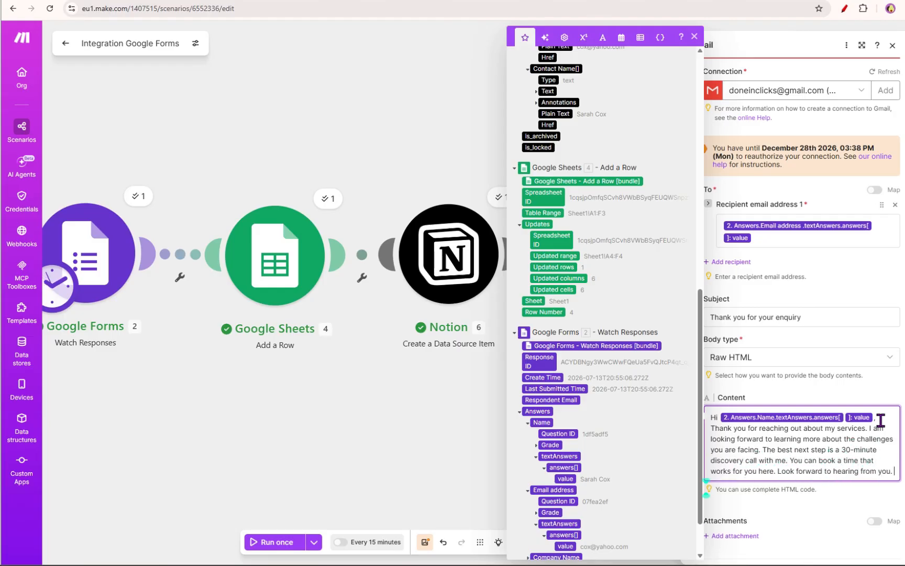
{"action": "key", "text": "Return"}
{"action": "key", "text": "Return"}
{"action": "type", "text": "Ivy"}
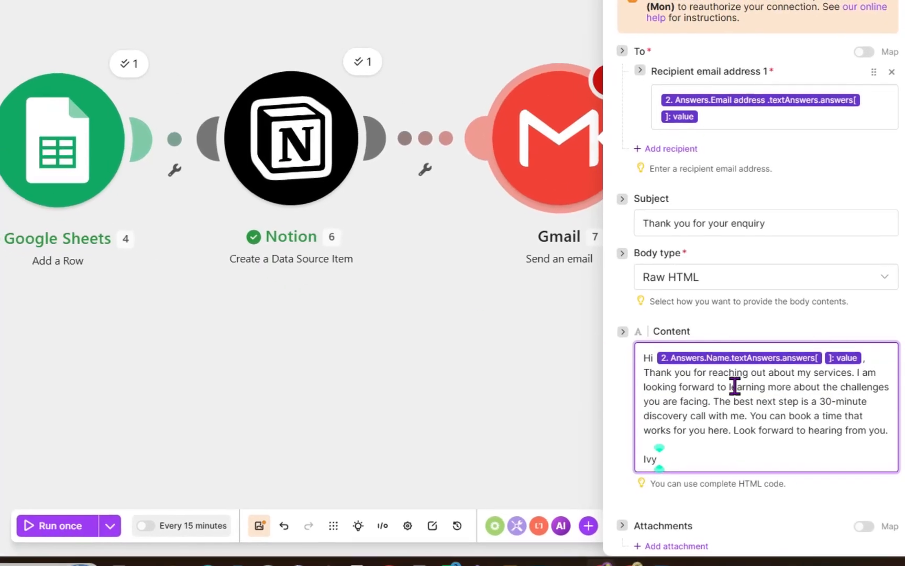
{"action": "double_click", "coordinate": [705, 419]}
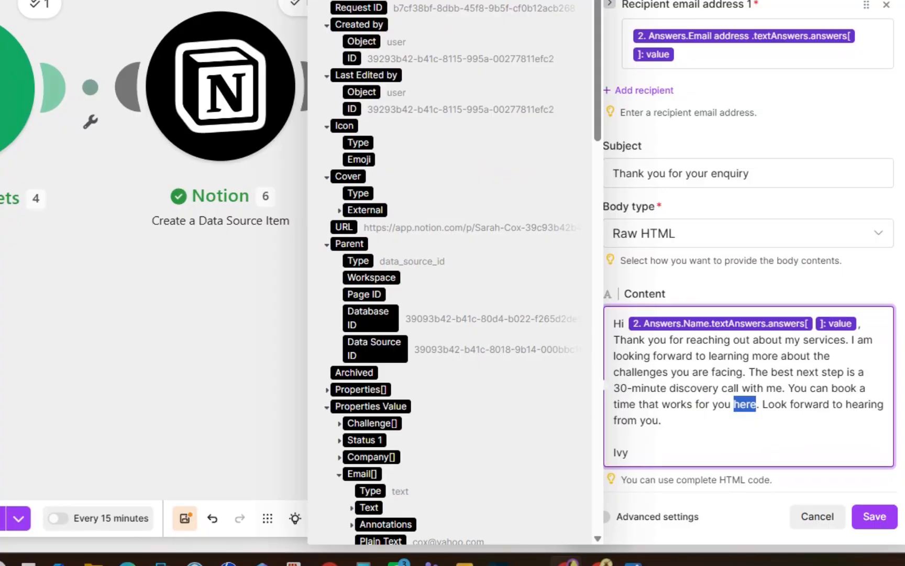
{"action": "key", "text": "alt+Tab"}
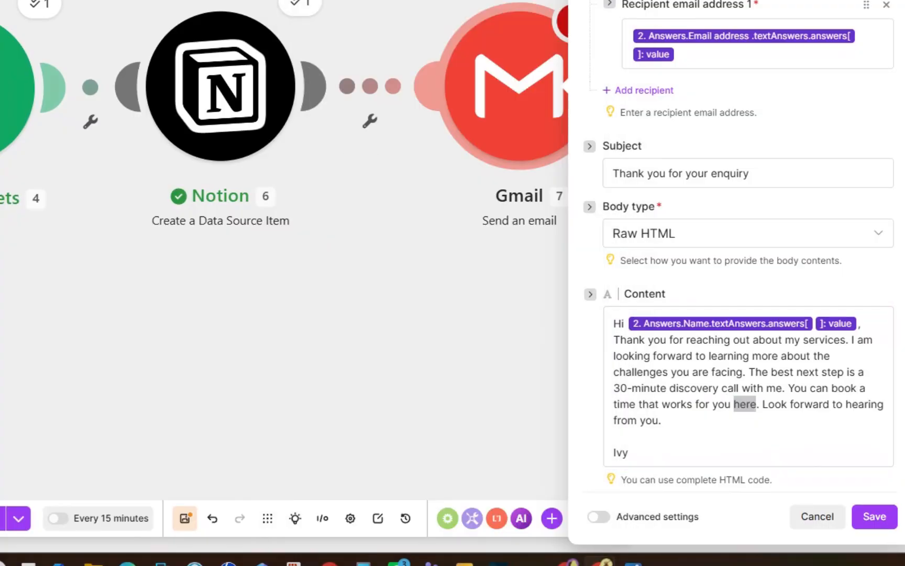
{"action": "left_click", "coordinate": [733, 405]}
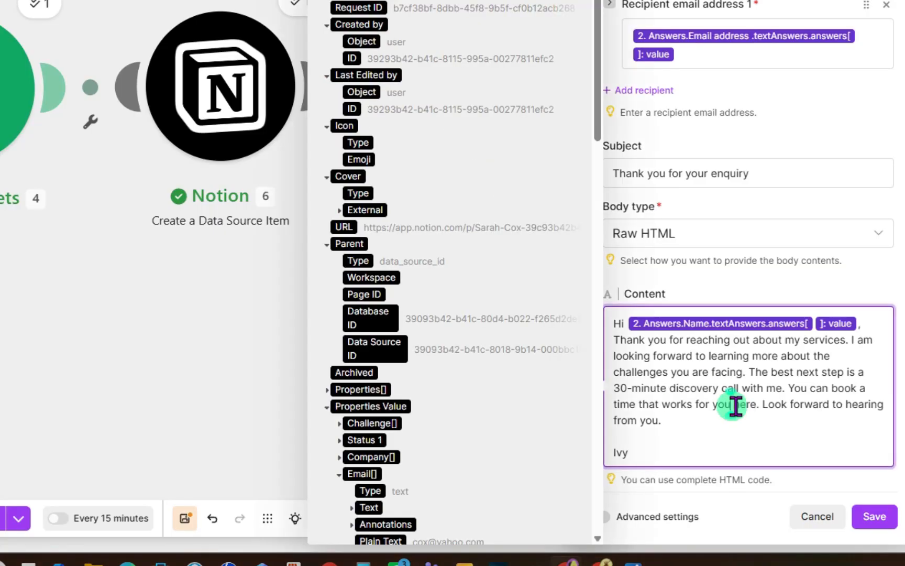
{"action": "type", "text": "<a href=\"https://calendly.com/doneinclicks/30min\">"}
{"action": "left_click_drag", "start_coordinate": [645, 420], "coordinate": [857, 420]}
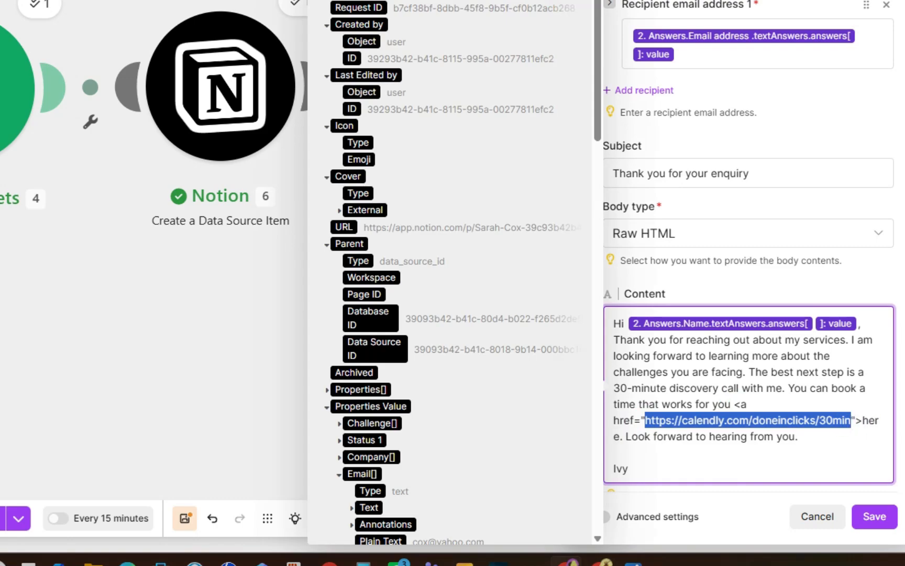
{"action": "key", "text": "Escape"}
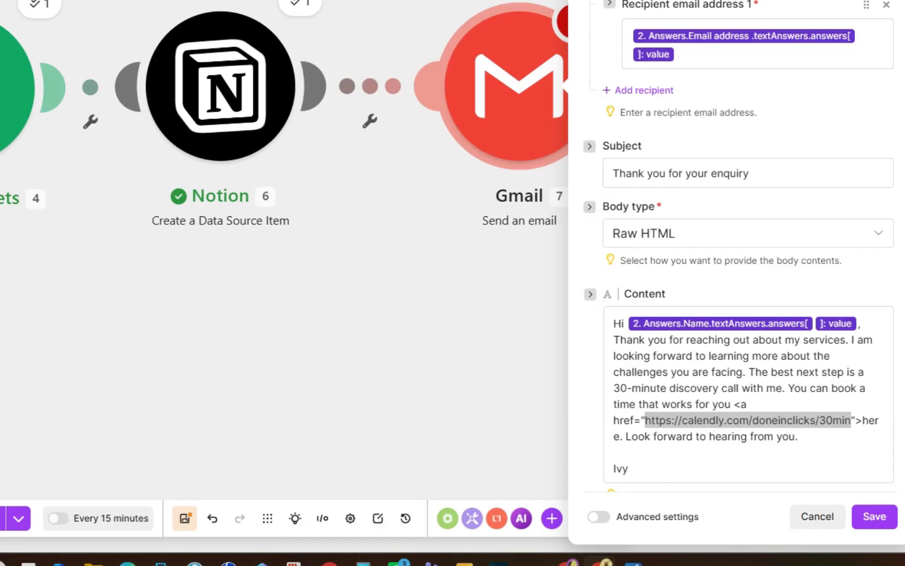
{"action": "left_click", "coordinate": [622, 437]}
{"action": "type", "text": "</a>"}
{"action": "left_click", "coordinate": [819, 459]}
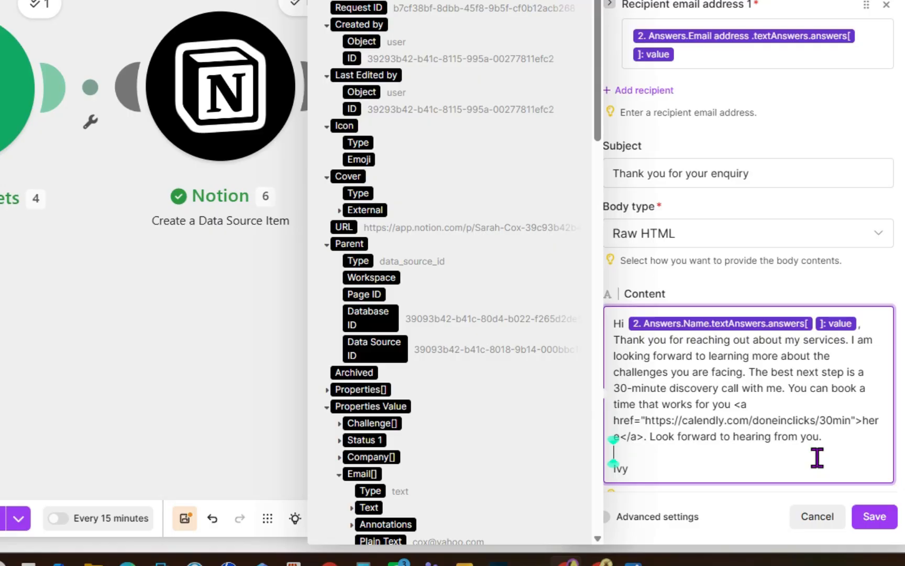
{"action": "left_click_drag", "start_coordinate": [740, 404], "coordinate": [627, 438]}
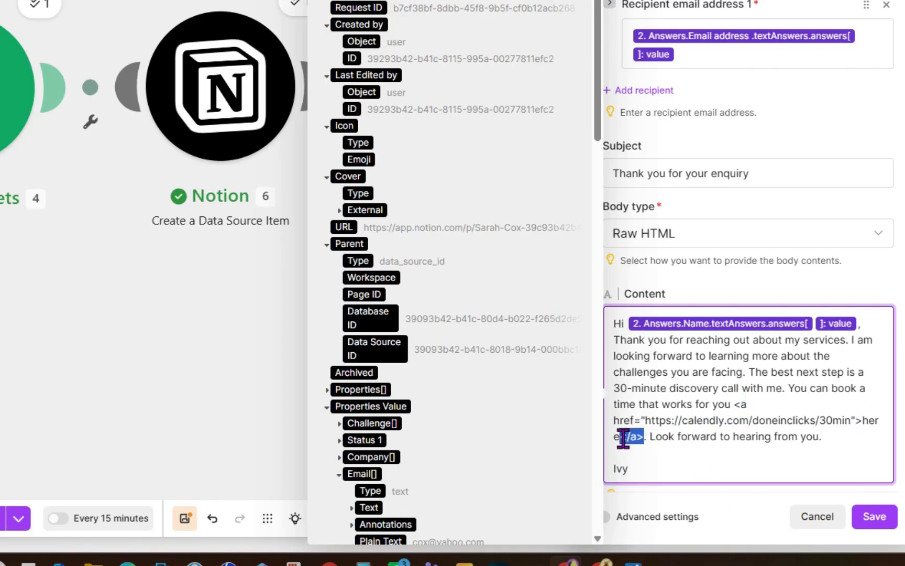
{"action": "left_click", "coordinate": [710, 434]}
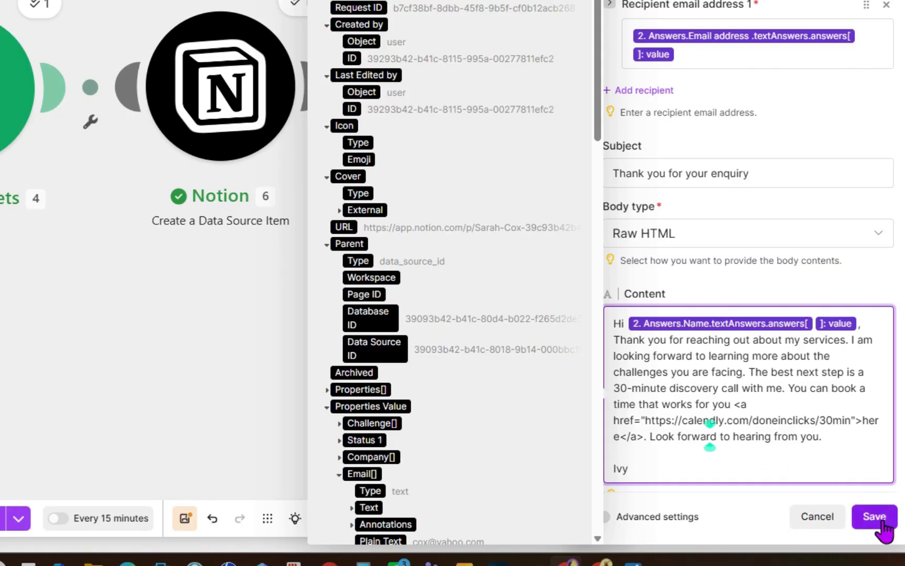
{"action": "left_click", "coordinate": [682, 420]}
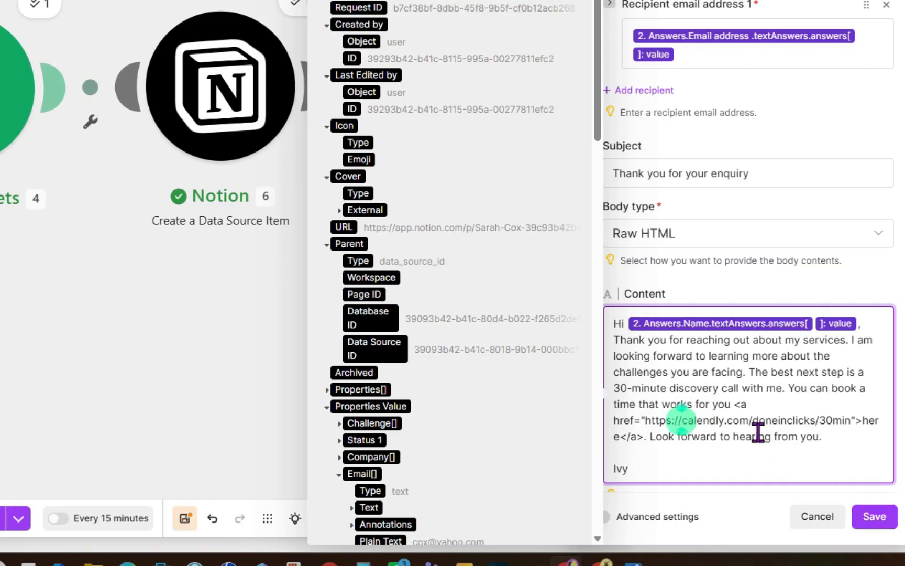
{"action": "type", "text": "www."}
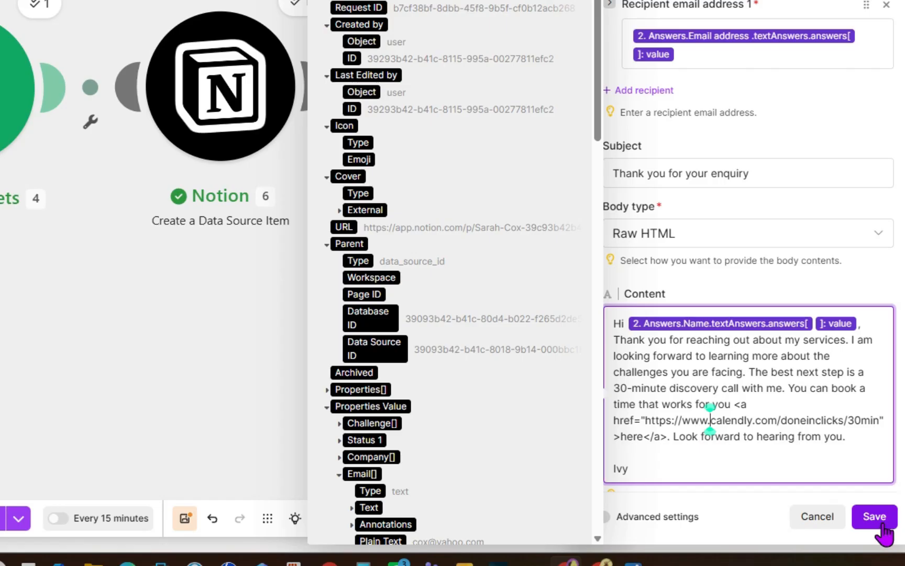
{"action": "left_click", "coordinate": [874, 520]}
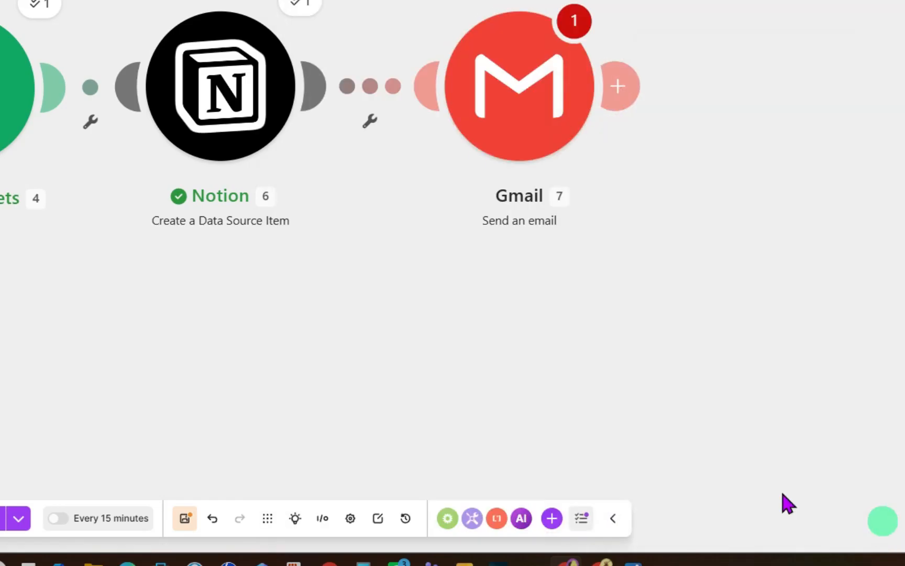
- Check the Gmail module's warning, reopen its settings, then save the scenario
{"action": "left_click", "coordinate": [572, 20]}
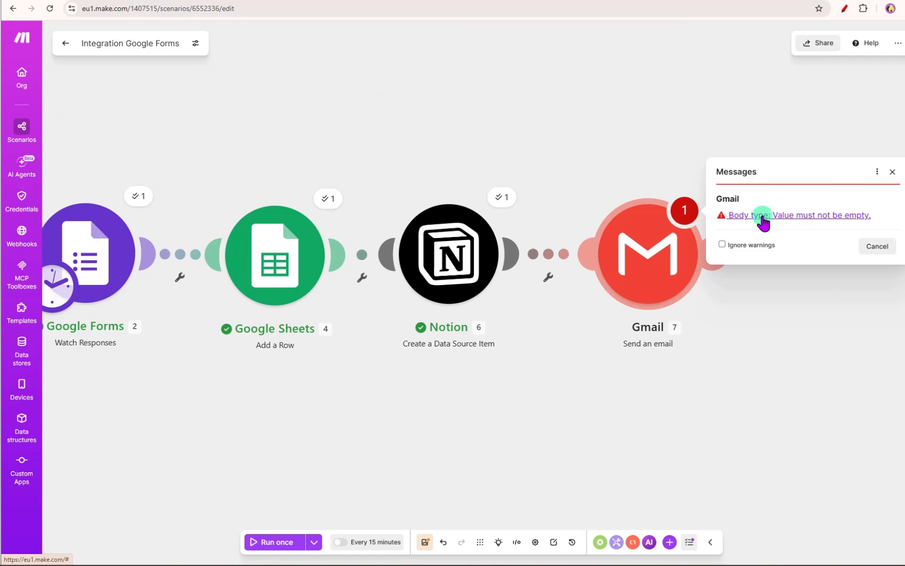
{"action": "left_click", "coordinate": [763, 215]}
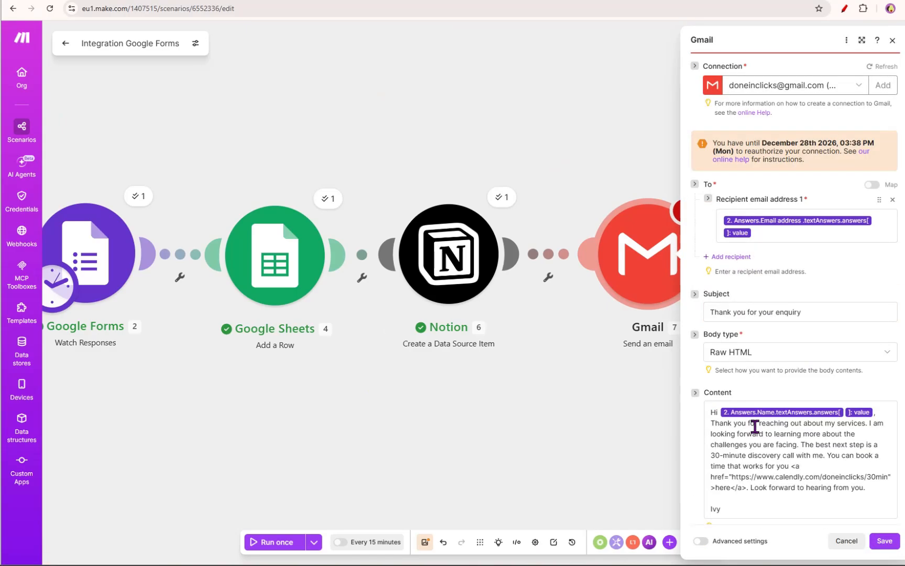
{"action": "left_click", "coordinate": [760, 441]}
{"action": "left_click", "coordinate": [679, 218]}
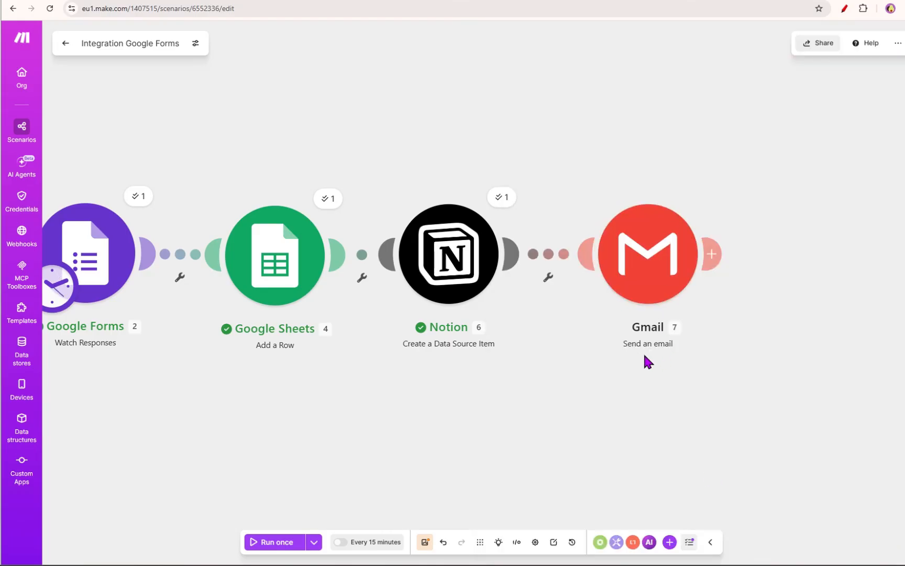
{"action": "left_click", "coordinate": [427, 538]}
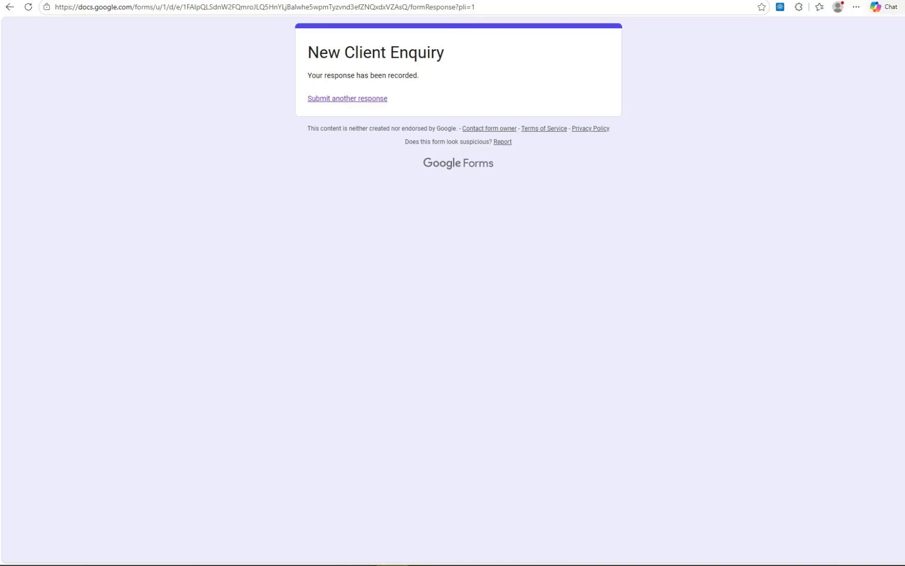
- Submit another New Client Enquiry test response with a name, email, company One Man Show, challenge I want to automate my business please, and source reviews
{"action": "left_click", "coordinate": [338, 98]}
{"action": "scroll", "coordinate": [449, 251], "scroll_direction": "down", "scroll_amount": 3}
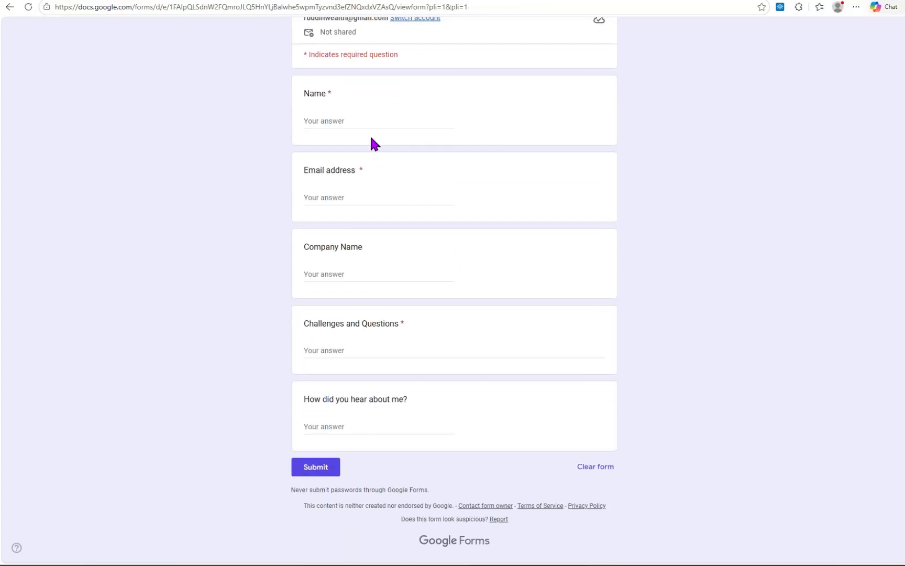
{"action": "left_click", "coordinate": [367, 121]}
{"action": "type", "text": "James Cordon"}
{"action": "key", "text": "Tab"}
{"action": "key", "text": "Tab"}
{"action": "type", "text": "One Man Show"}
{"action": "key", "text": "Tab"}
{"action": "type", "text": "I want to automate my business please"}
{"action": "key", "text": "Tab"}
{"action": "type", "text": "review"}
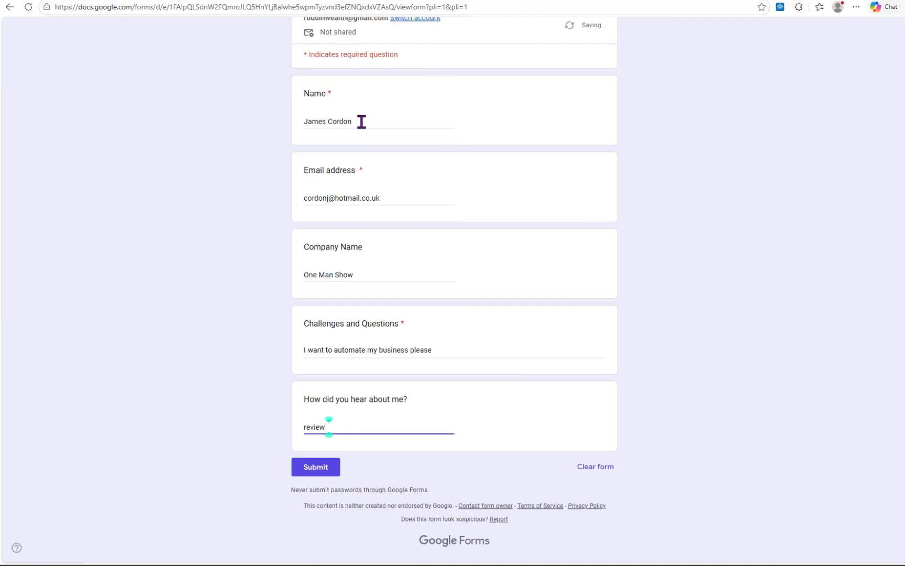
{"action": "left_click", "coordinate": [321, 466]}
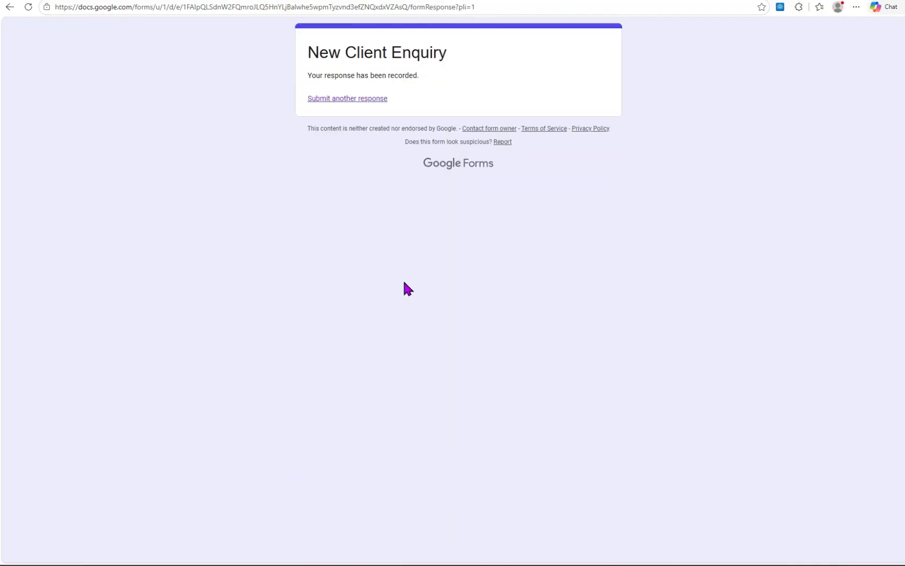
- Return to the scenario and run it once
{"action": "left_click", "coordinate": [682, 561]}
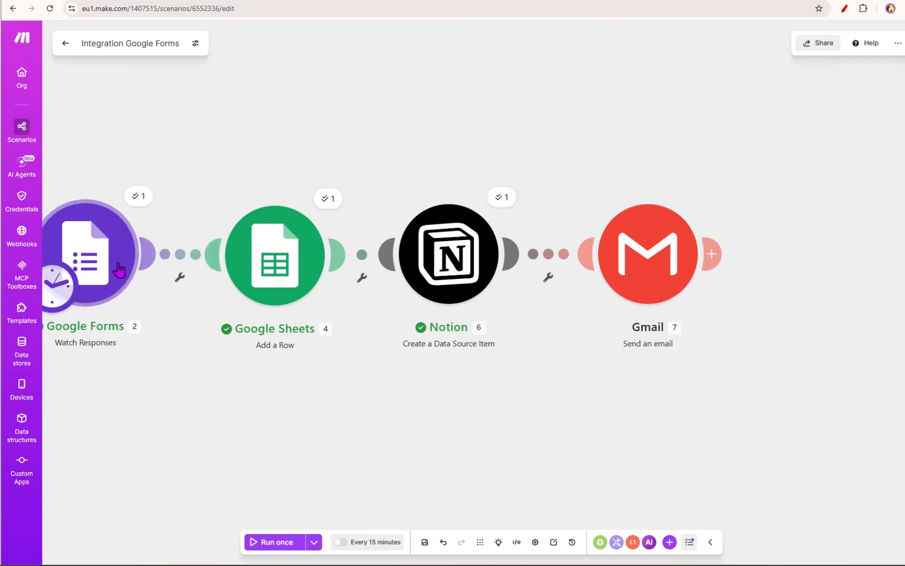
{"action": "left_click", "coordinate": [281, 543]}
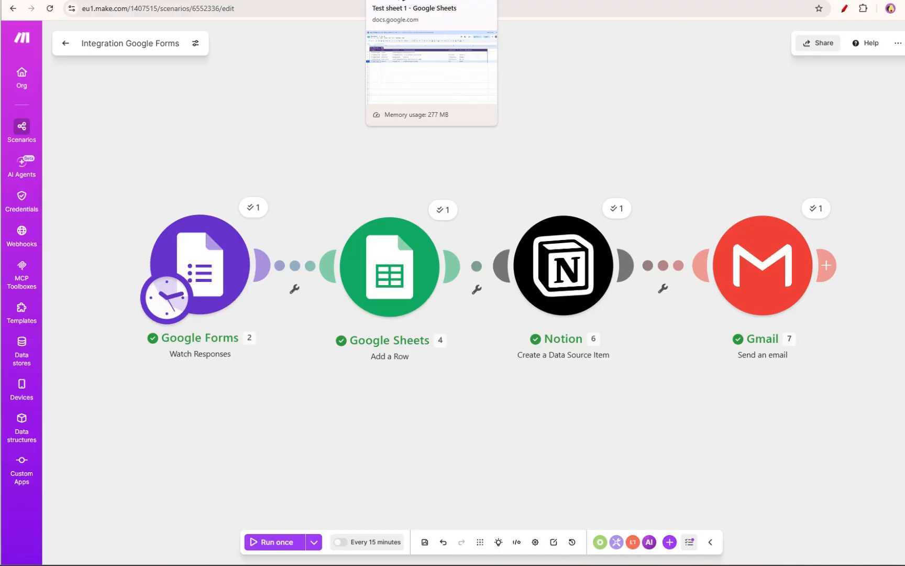
- Inspect the newest rows in the Test sheet 1 form responses and the Client Pipeline spreadsheet
{"action": "left_click", "coordinate": [408, 1]}
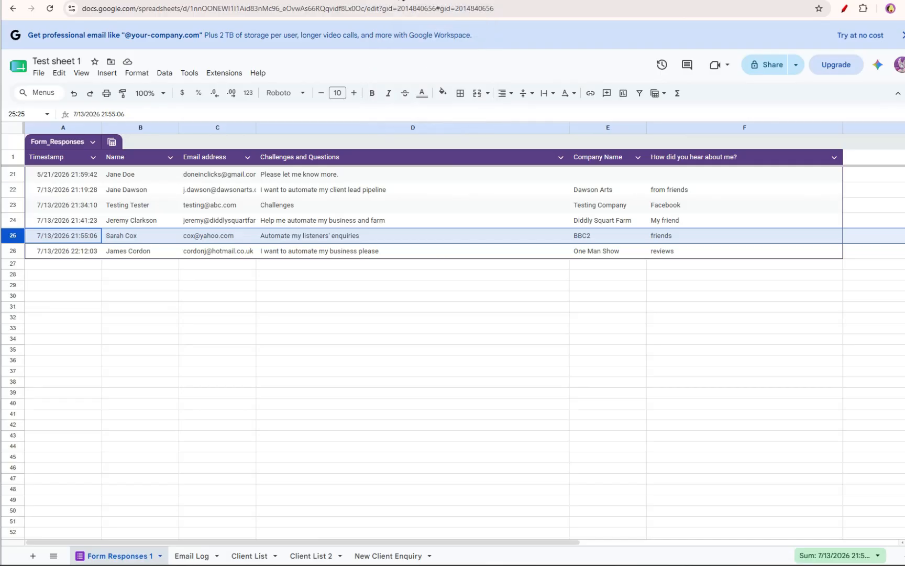
{"action": "left_click", "coordinate": [15, 252]}
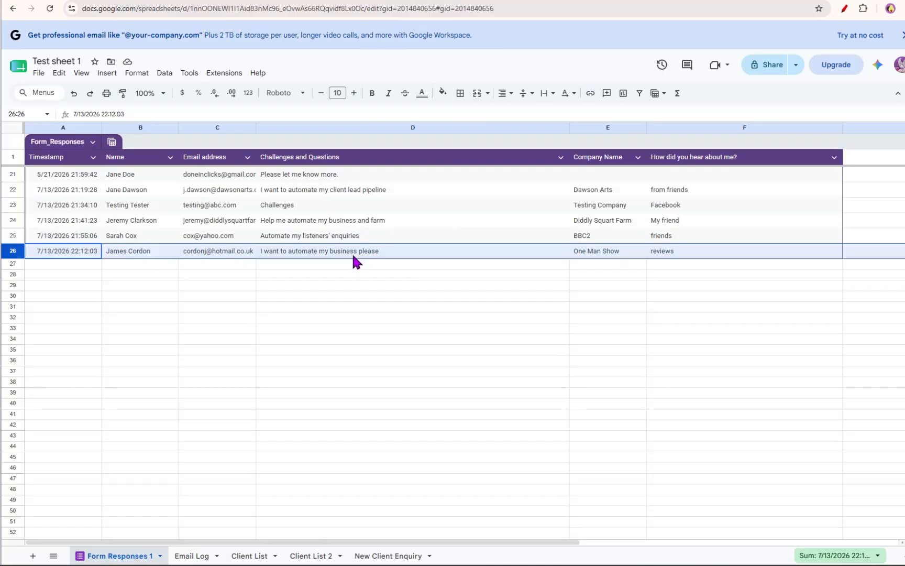
{"action": "left_click", "coordinate": [487, 2]}
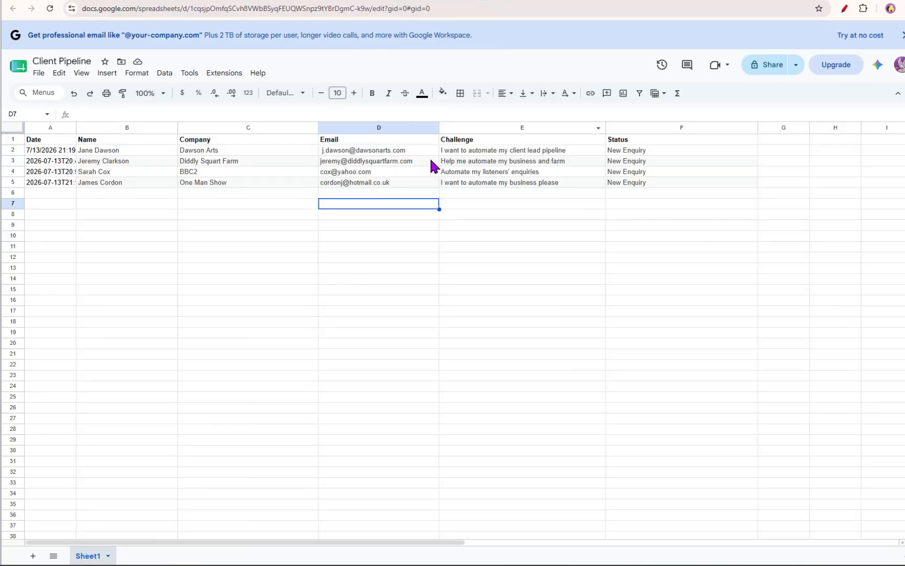
- Review the newest enquiry row in the Client Pipeline sheet and the matching record in the Notion Client Records database
{"action": "left_click", "coordinate": [13, 181]}
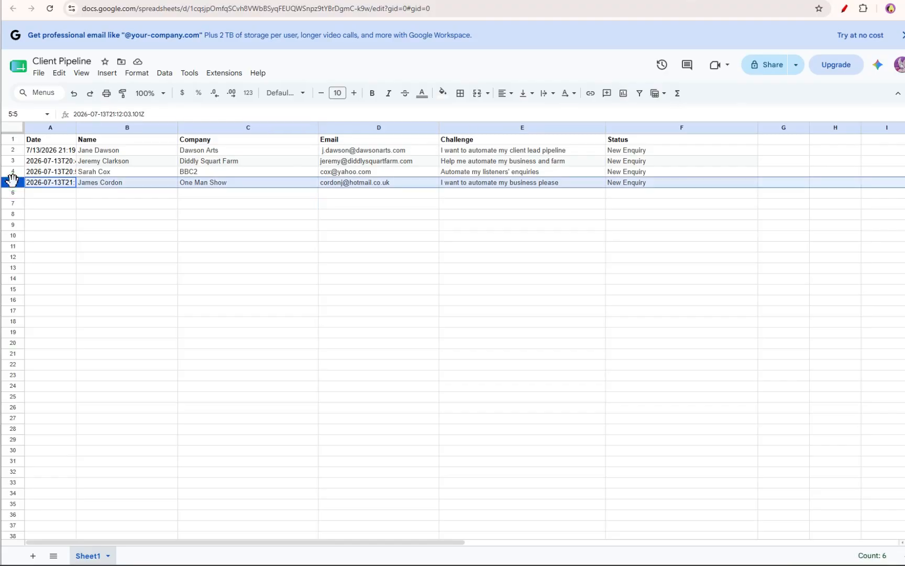
{"action": "left_click", "coordinate": [611, 2]}
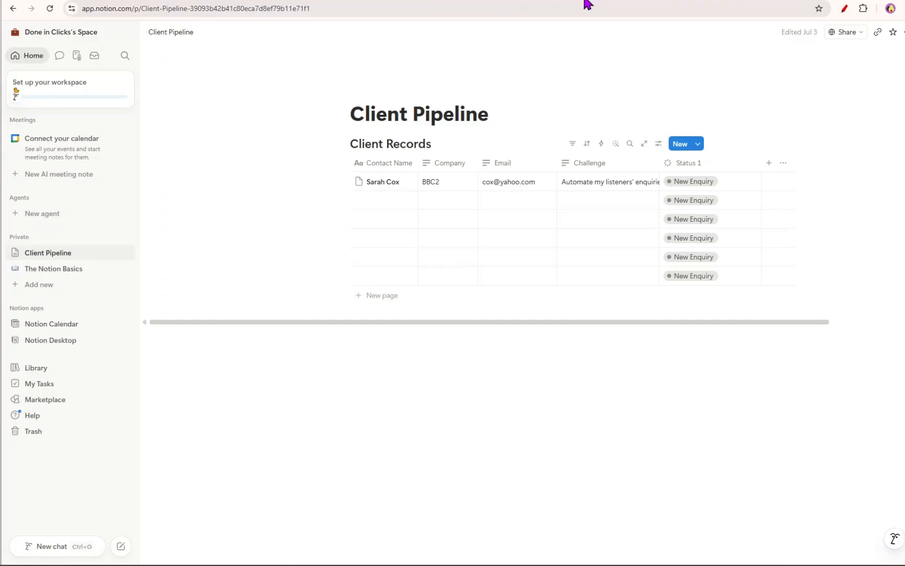
{"action": "left_click", "coordinate": [322, 182]}
{"action": "left_click", "coordinate": [586, 185]}
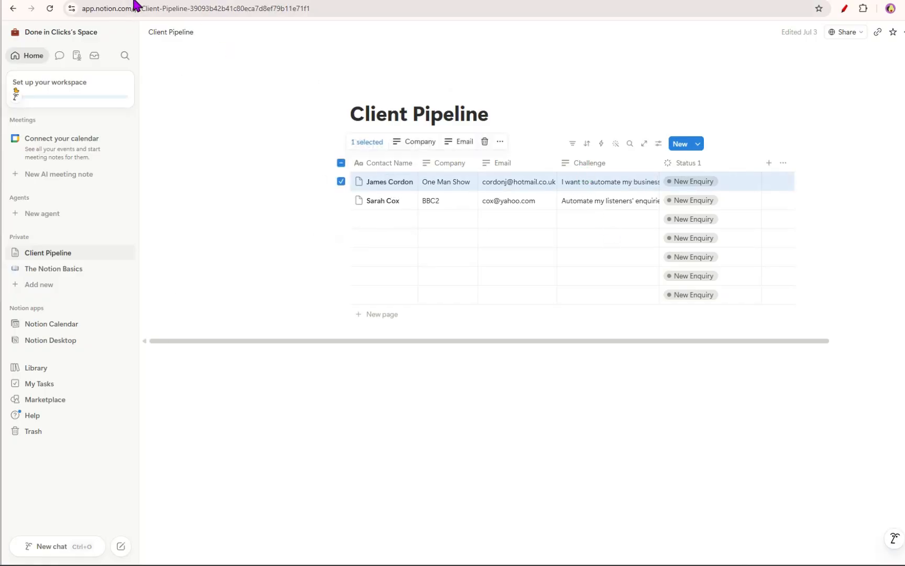
- Open the sent Thank you for your enquiry email in Gmail and inspect its personalised greeting
{"action": "left_click", "coordinate": [15, 3]}
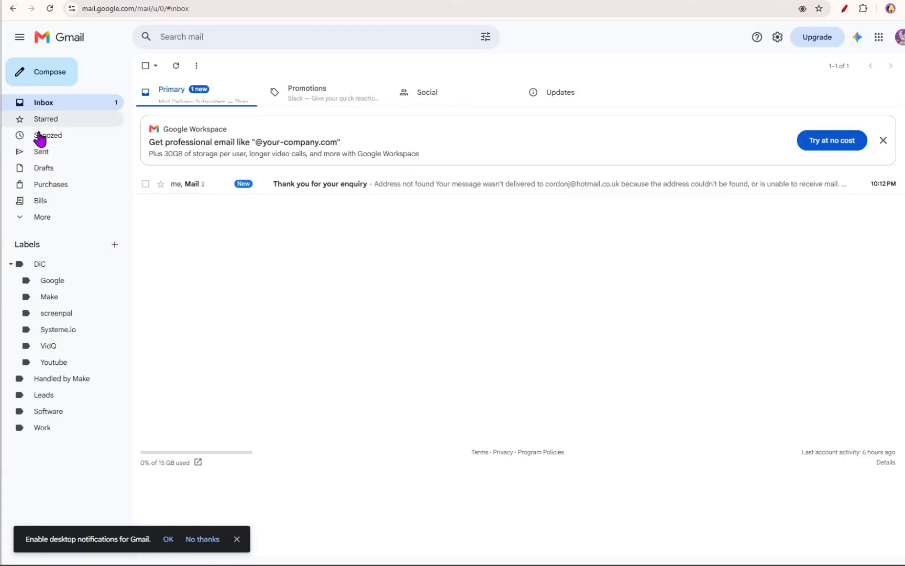
{"action": "left_click", "coordinate": [48, 160]}
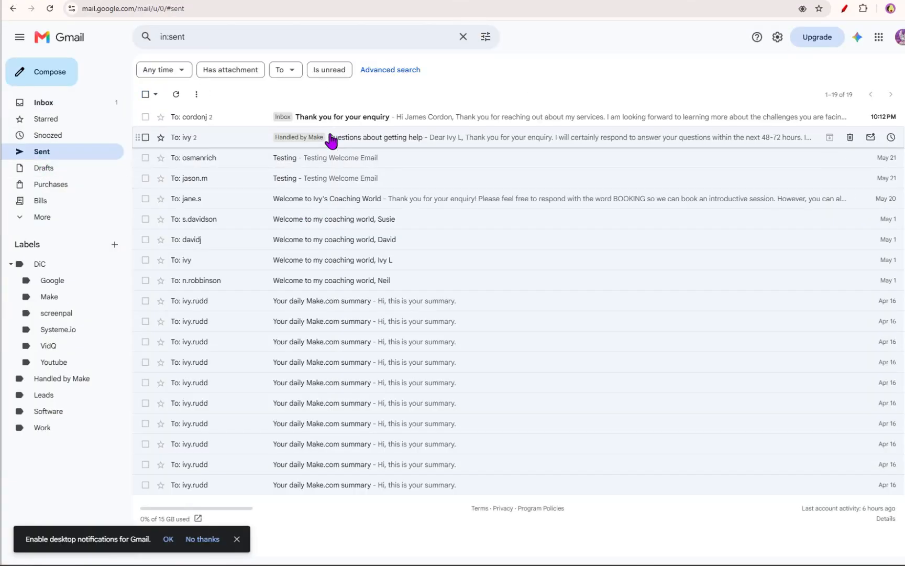
{"action": "left_click", "coordinate": [343, 117]}
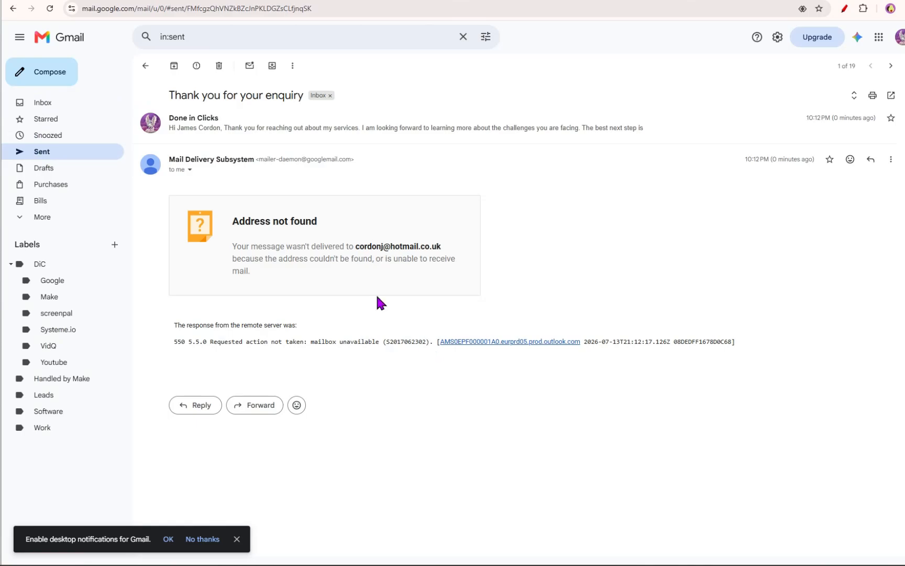
{"action": "left_click", "coordinate": [297, 127]}
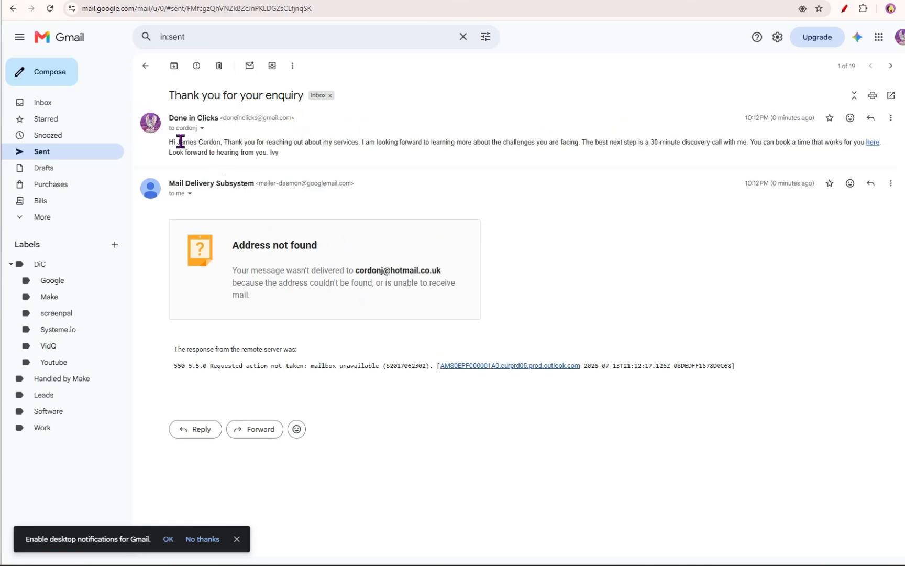
{"action": "left_click_drag", "start_coordinate": [179, 142], "coordinate": [220, 142]}
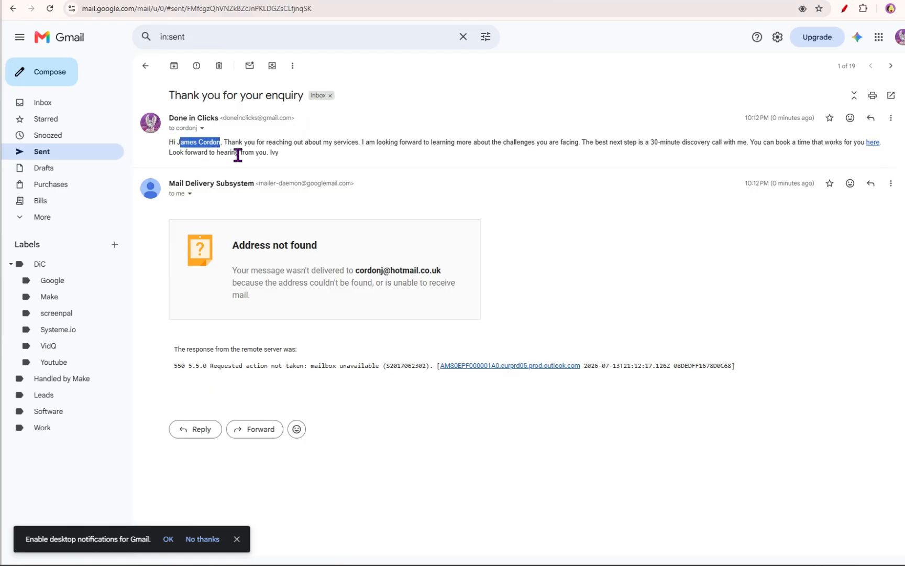
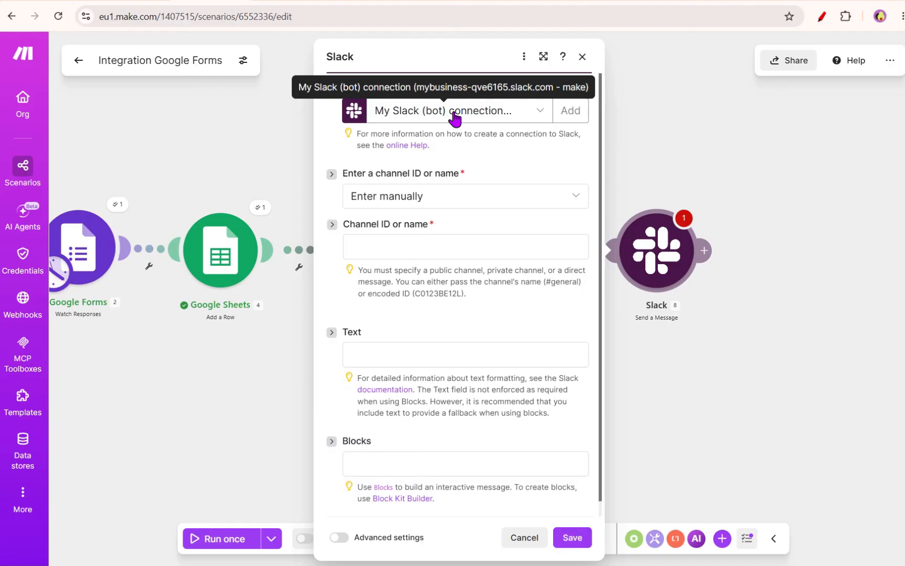
- Choose the Slack bot connection and switch channel entry to Select from the list
{"action": "left_click", "coordinate": [454, 112]}
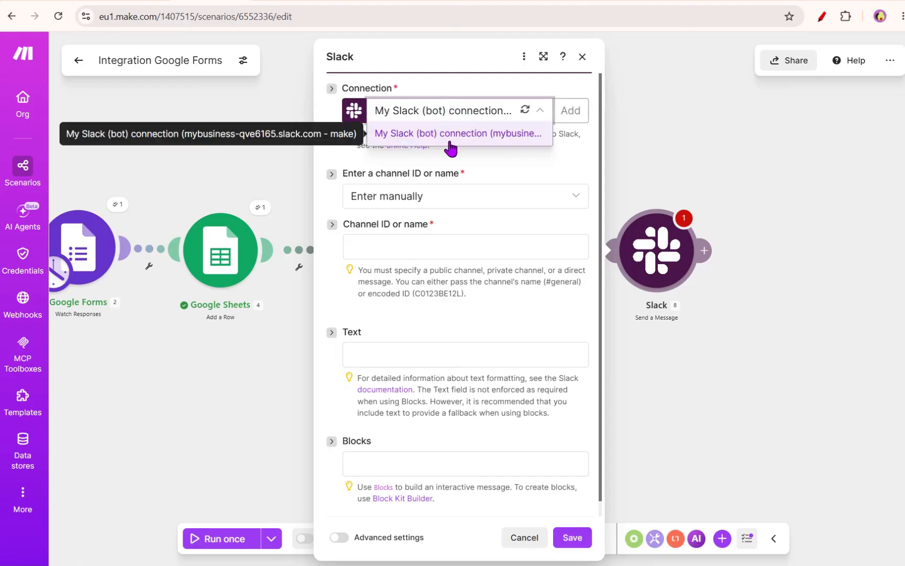
{"action": "left_click", "coordinate": [498, 166]}
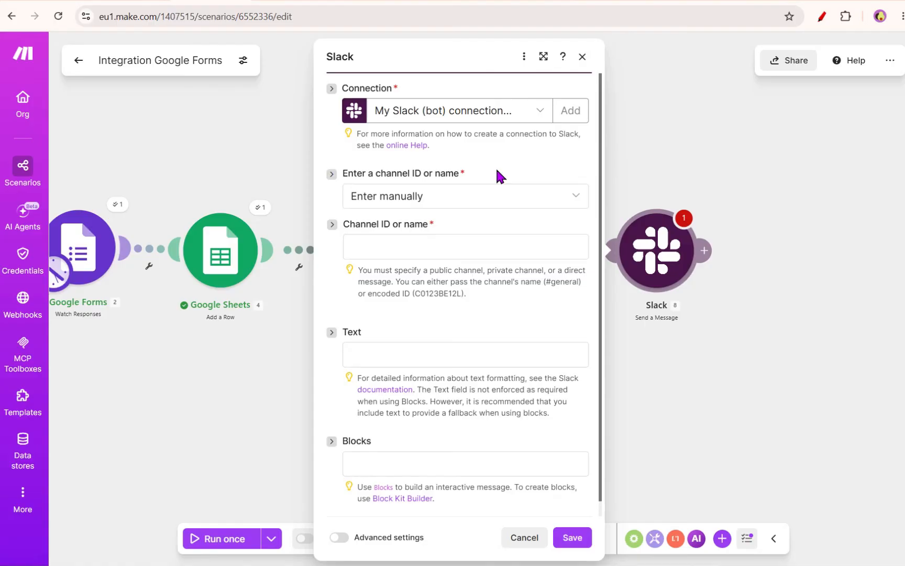
{"action": "left_click", "coordinate": [461, 247]}
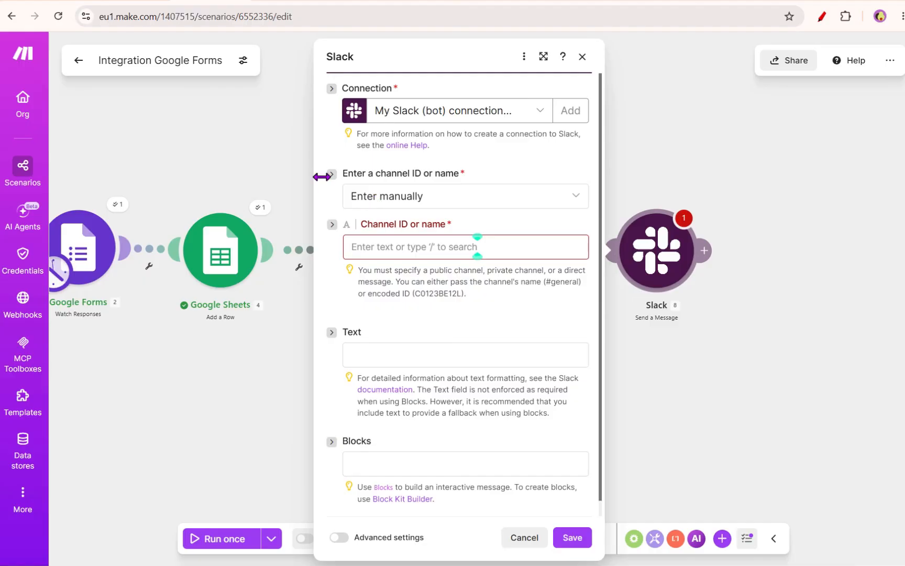
{"action": "left_click_drag", "start_coordinate": [345, 174], "coordinate": [459, 177]}
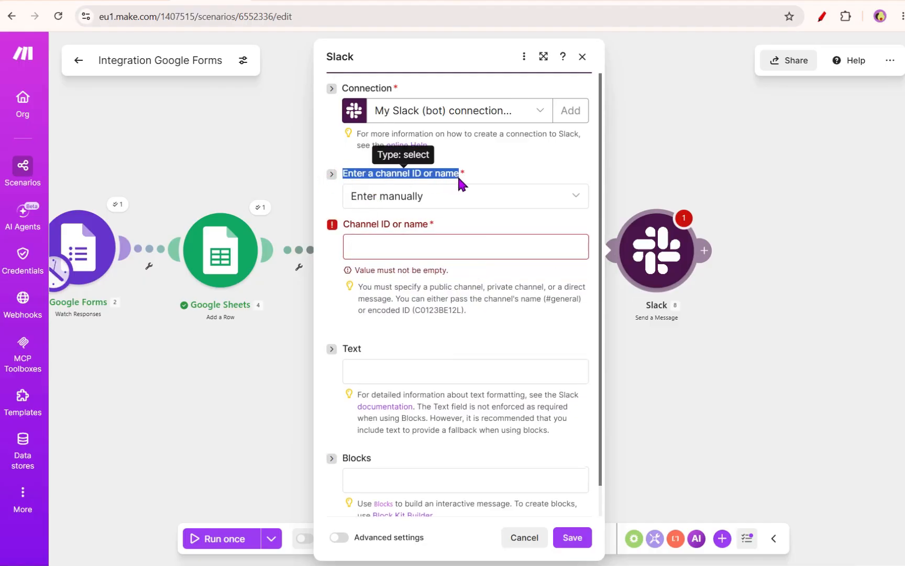
{"action": "left_click", "coordinate": [400, 203]}
{"action": "left_click", "coordinate": [403, 255]}
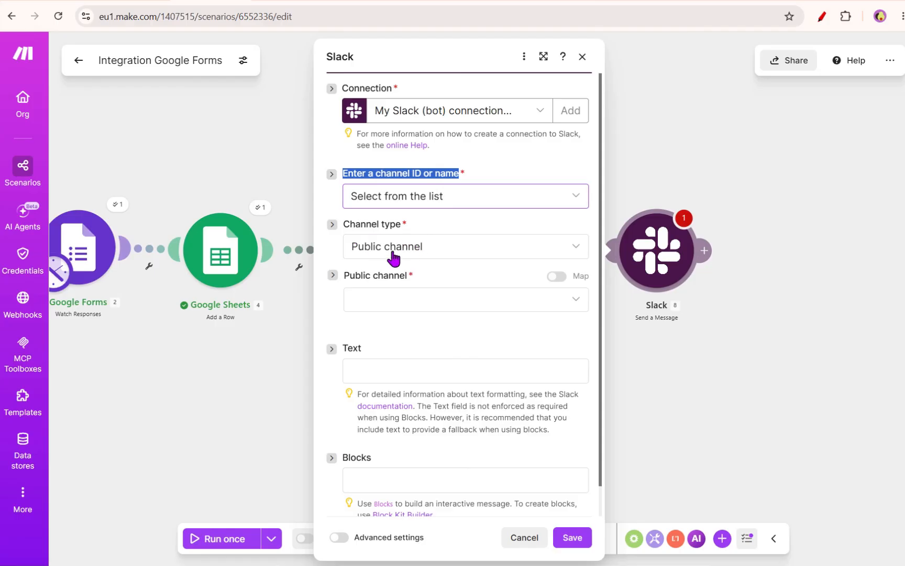
- Set the channel type to Direct message and the ID type to User ID
{"action": "left_click", "coordinate": [392, 252]}
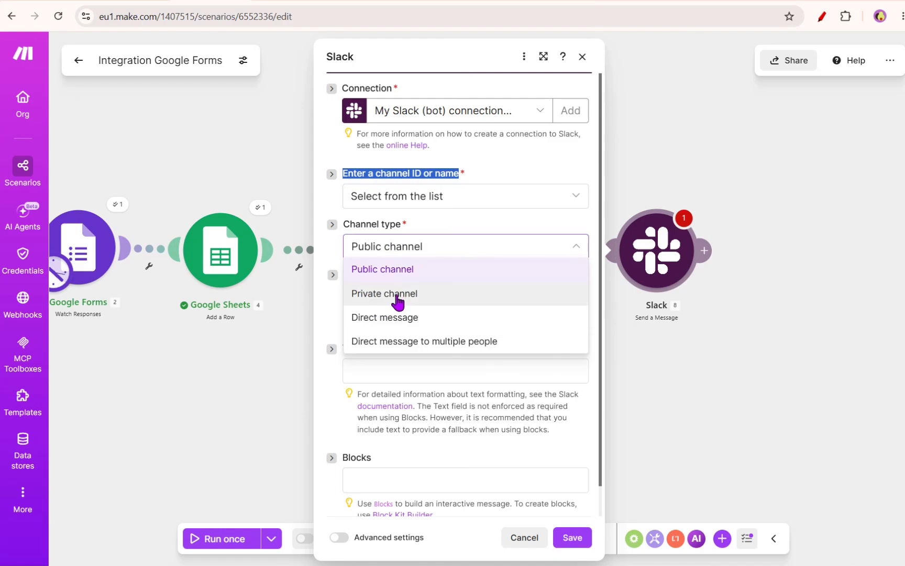
{"action": "left_click", "coordinate": [401, 328]}
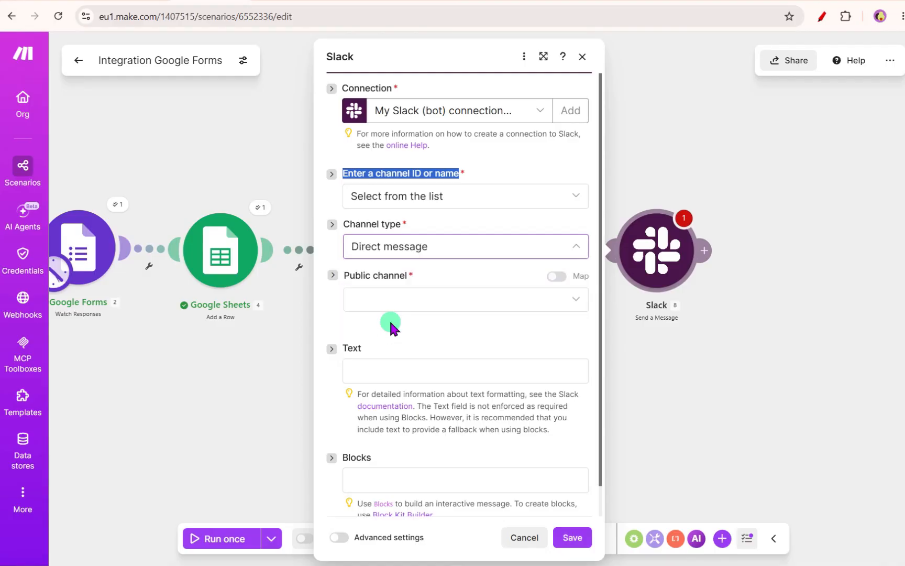
{"action": "left_click", "coordinate": [445, 304]}
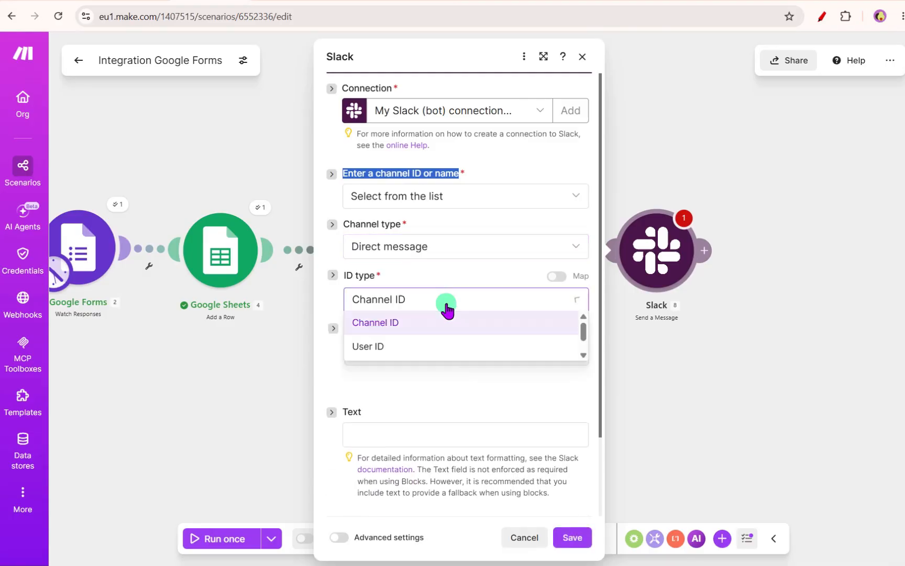
{"action": "left_click", "coordinate": [429, 348]}
{"action": "left_click", "coordinate": [431, 351]}
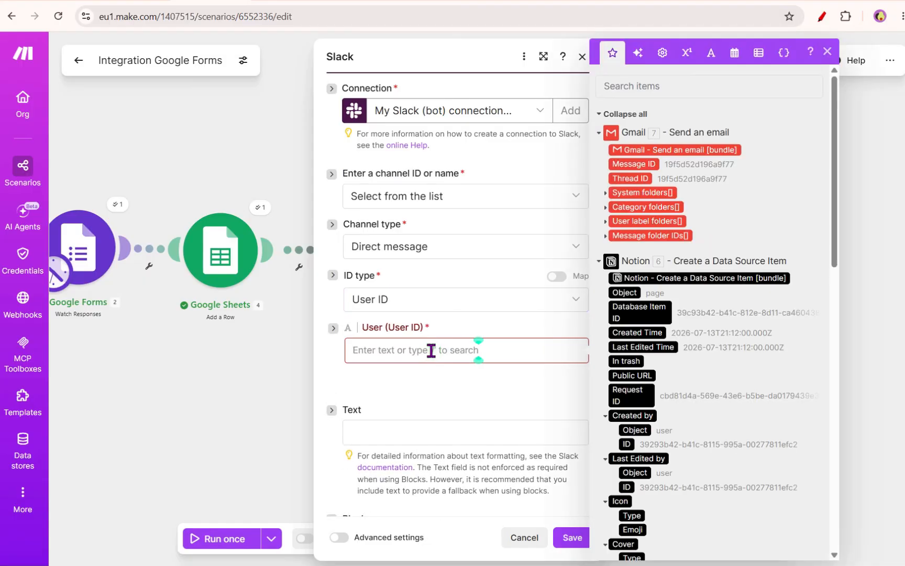
- Switch to the Slack app, open your own profile and copy your member ID
{"action": "left_click", "coordinate": [399, 375]}
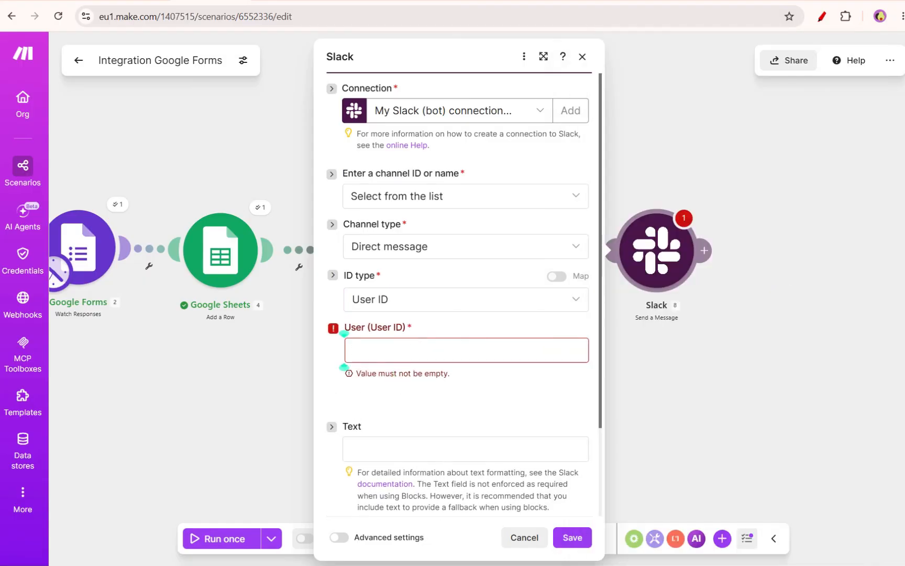
{"action": "key", "text": "alt+Tab"}
{"action": "left_click_drag", "start_coordinate": [622, 66], "coordinate": [634, 22]}
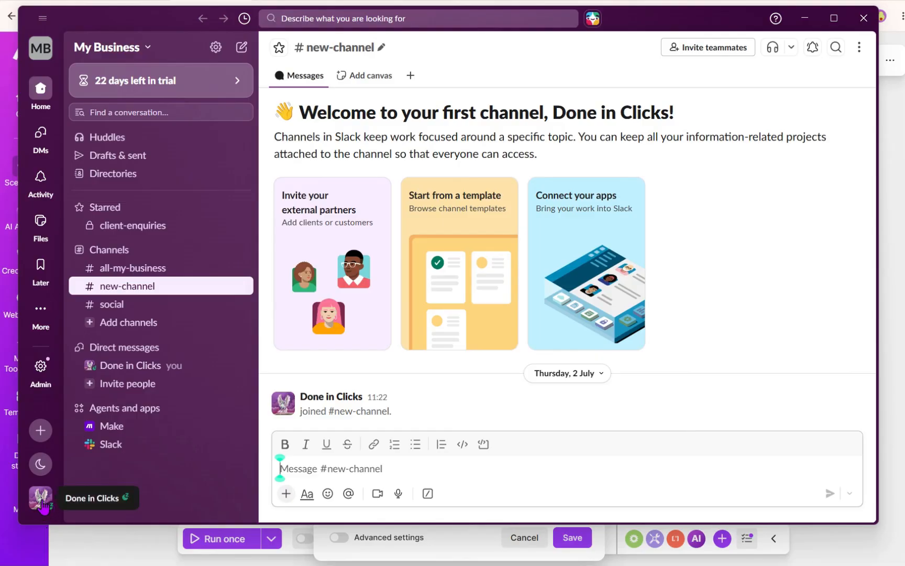
{"action": "left_click", "coordinate": [45, 503]}
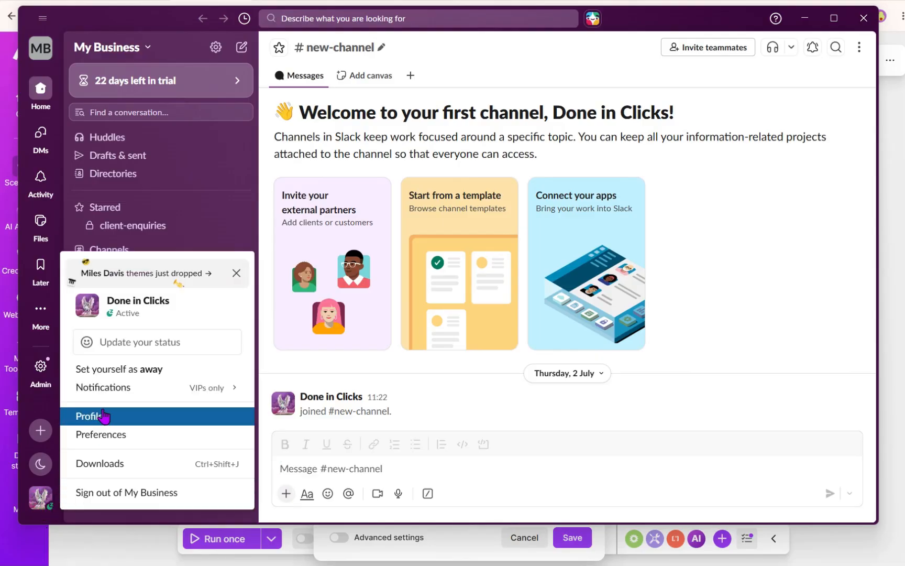
{"action": "left_click", "coordinate": [95, 416]}
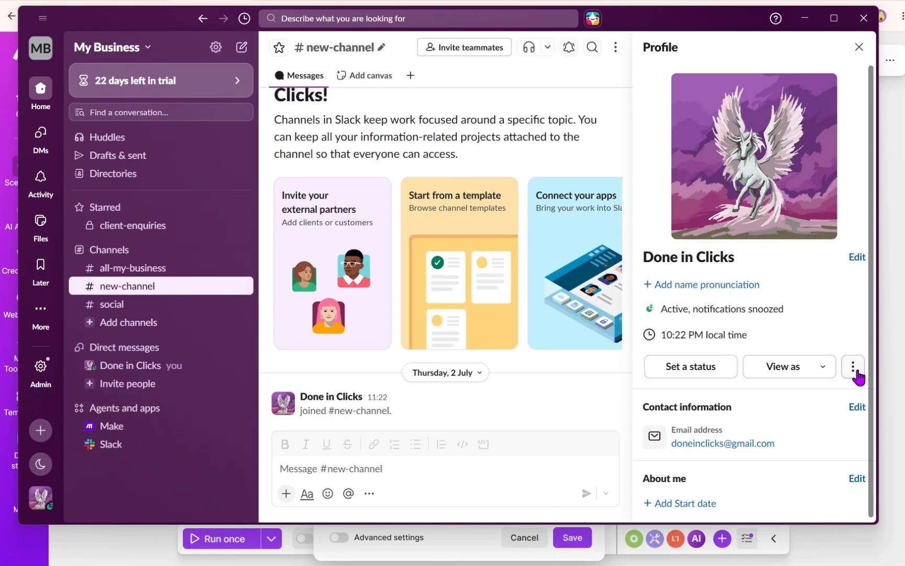
{"action": "left_click", "coordinate": [855, 370]}
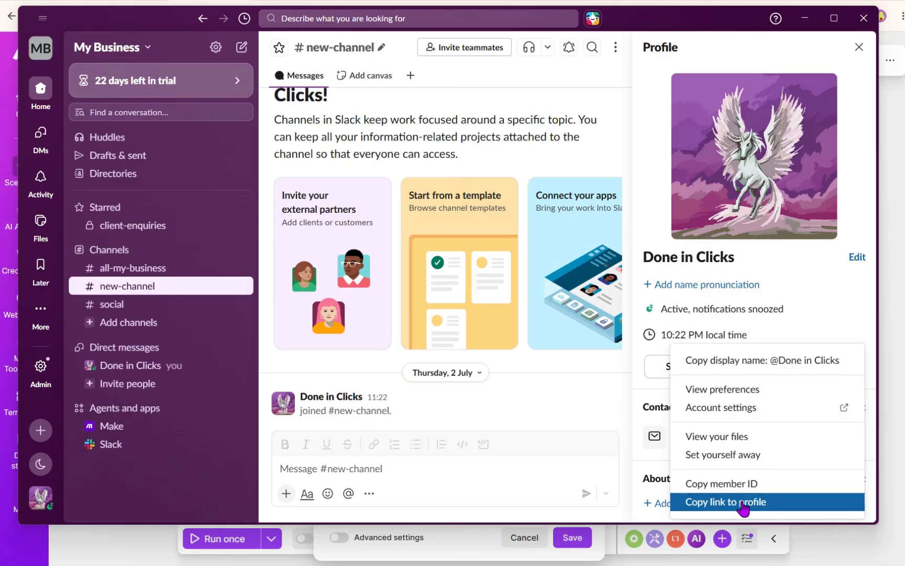
{"action": "left_click", "coordinate": [743, 484]}
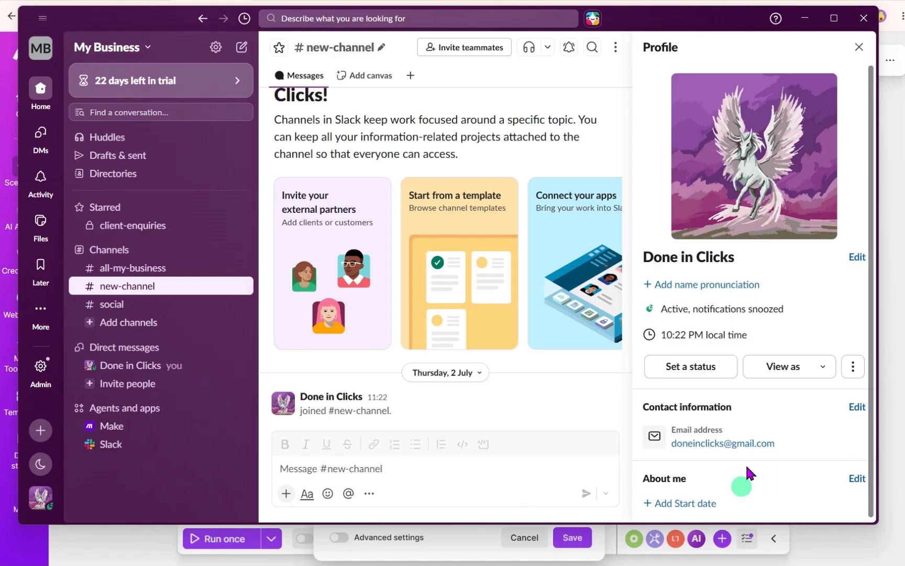
- Return to Make and paste the copied member ID into the User (User ID) field
{"action": "left_click", "coordinate": [805, 18]}
{"action": "left_click", "coordinate": [371, 354]}
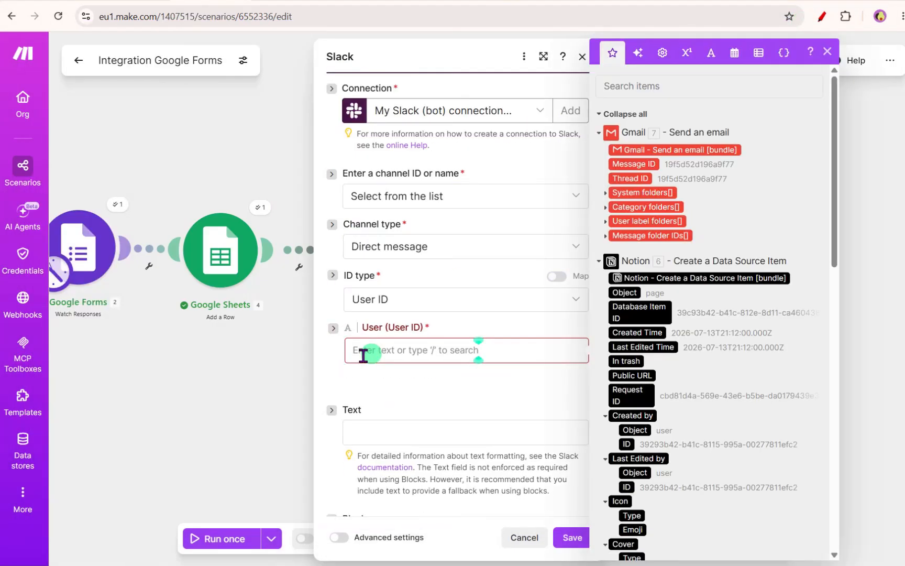
{"action": "type", "text": "U0BFJR8K8F2"}
{"action": "left_click", "coordinate": [428, 396]}
{"action": "scroll", "coordinate": [427, 392], "scroll_direction": "down", "scroll_amount": 2}
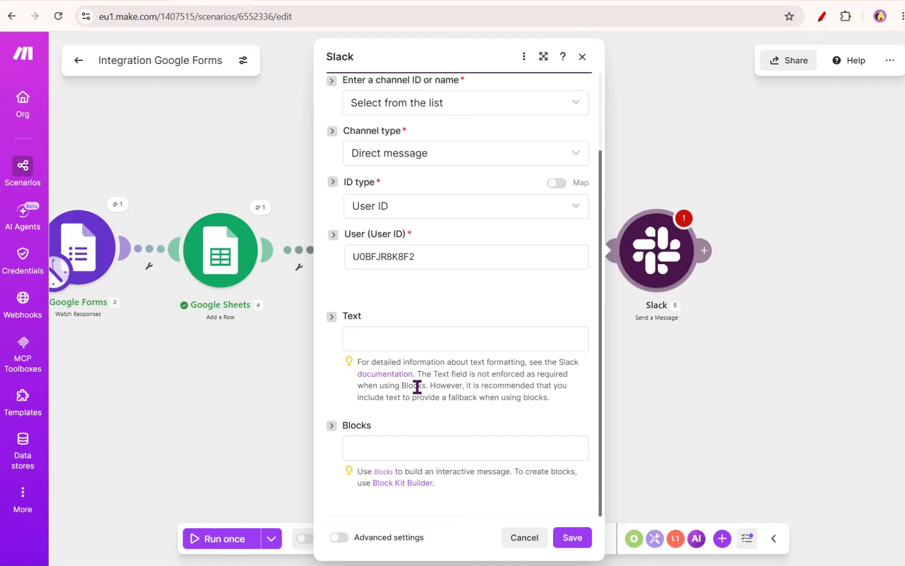
- Paste a bell-emoji enquiry line into the message Text and edit it to read New client enquiry! Name:
{"action": "left_click", "coordinate": [381, 333]}
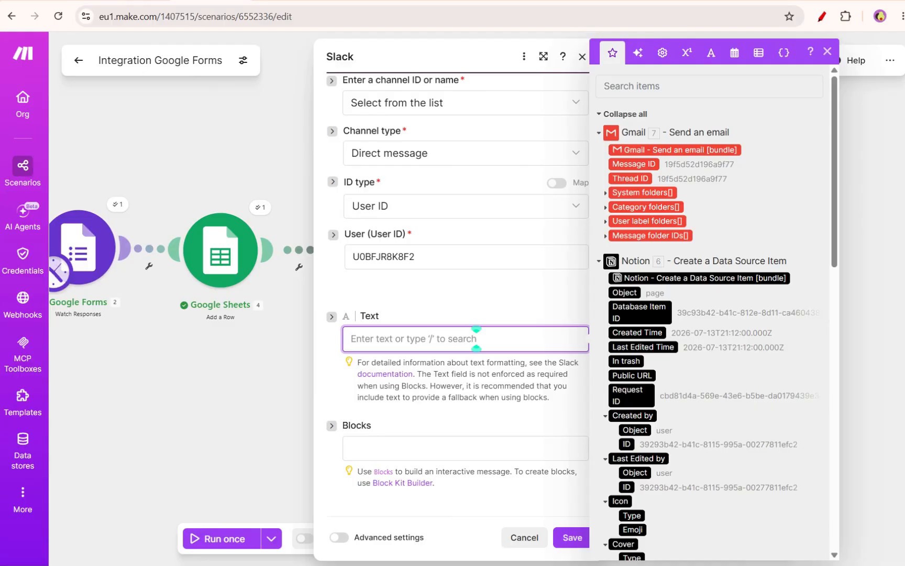
{"action": "key", "text": "Escape"}
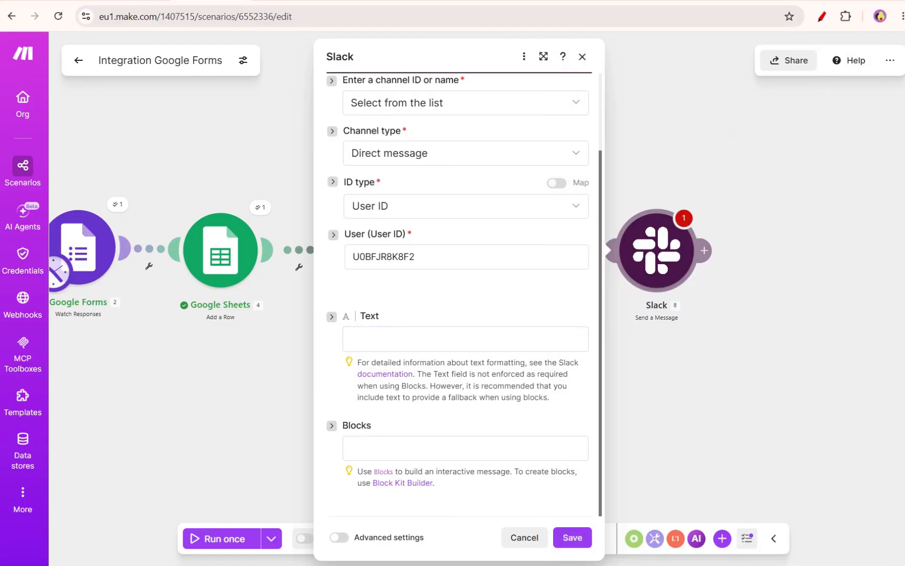
{"action": "left_click", "coordinate": [418, 340]}
{"action": "type", "text": "🔔 New project enquiry!"}
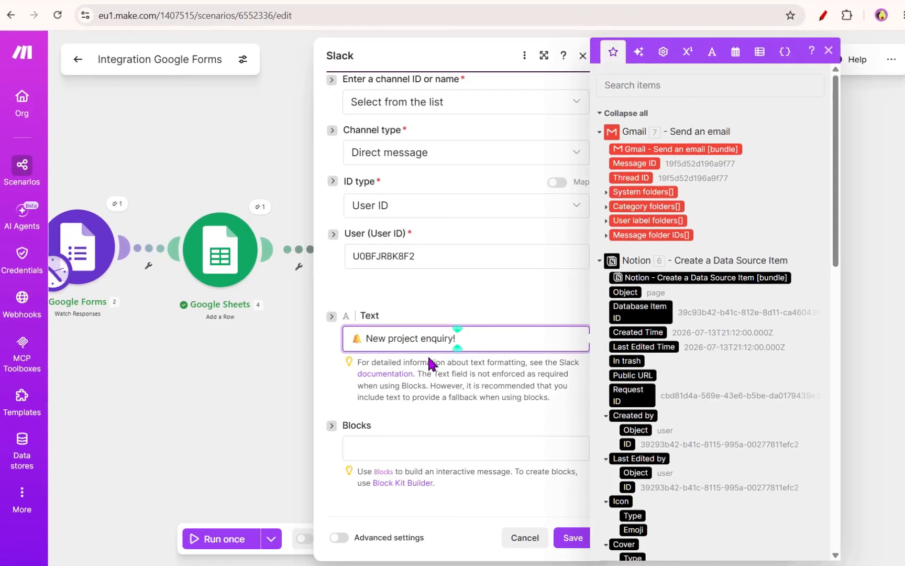
{"action": "double_click", "coordinate": [391, 338]}
{"action": "type", "text": "client"}
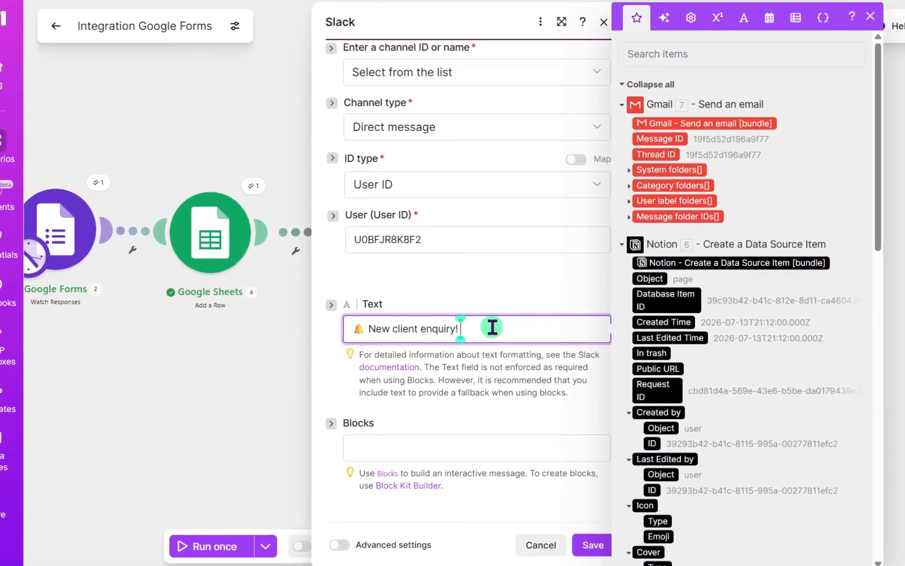
{"action": "type", "text": " enquiry! Name:"}
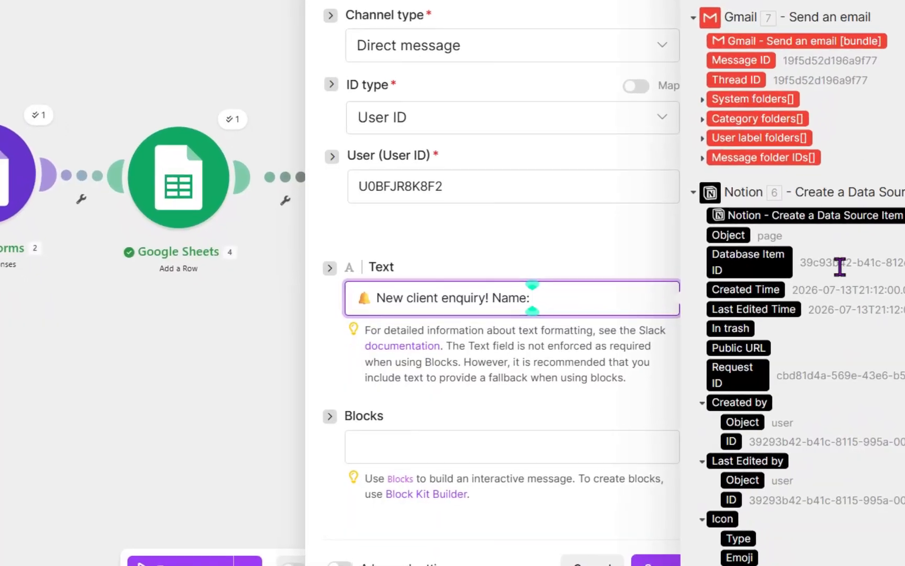
{"action": "scroll", "coordinate": [776, 314], "scroll_direction": "down", "scroll_amount": 5}
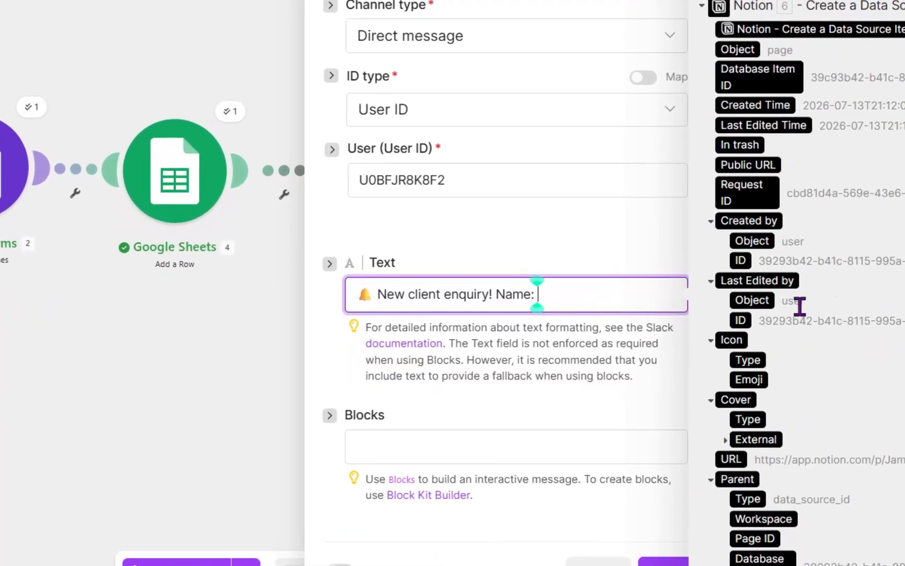
{"action": "scroll", "coordinate": [780, 396], "scroll_direction": "down", "scroll_amount": 7}
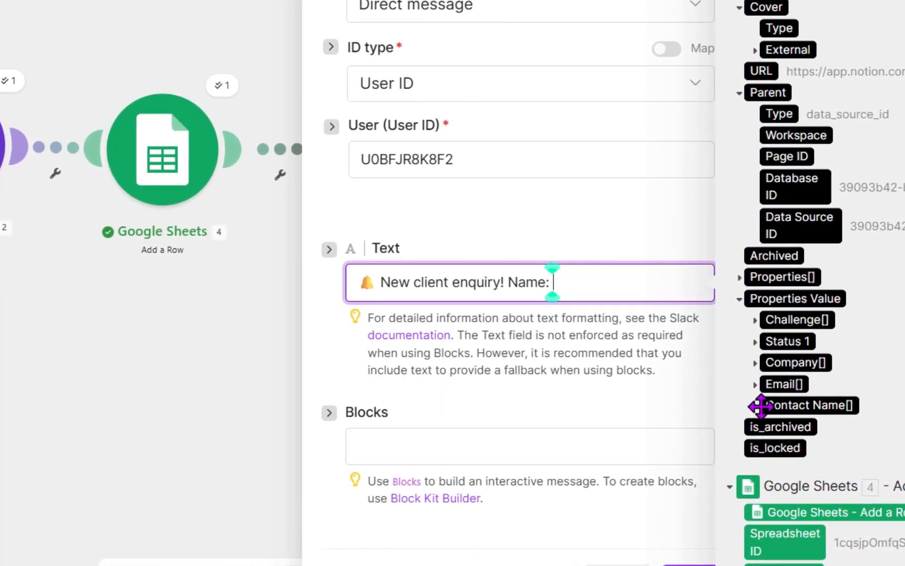
{"action": "left_click", "coordinate": [757, 406]}
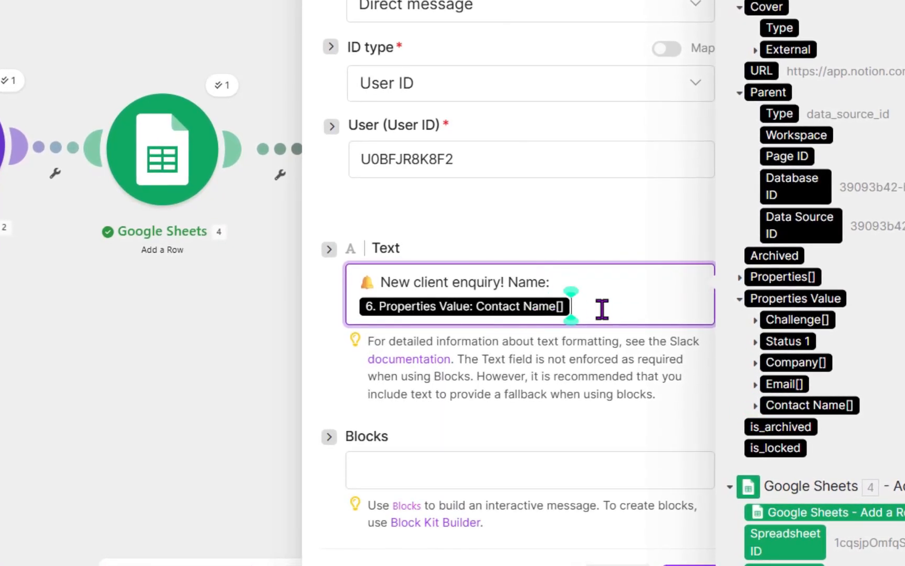
{"action": "key", "text": "BackSpace"}
- Insert the Google Forms Name answer value after Name: in the message text
{"action": "scroll", "coordinate": [859, 368], "scroll_direction": "down", "scroll_amount": 10}
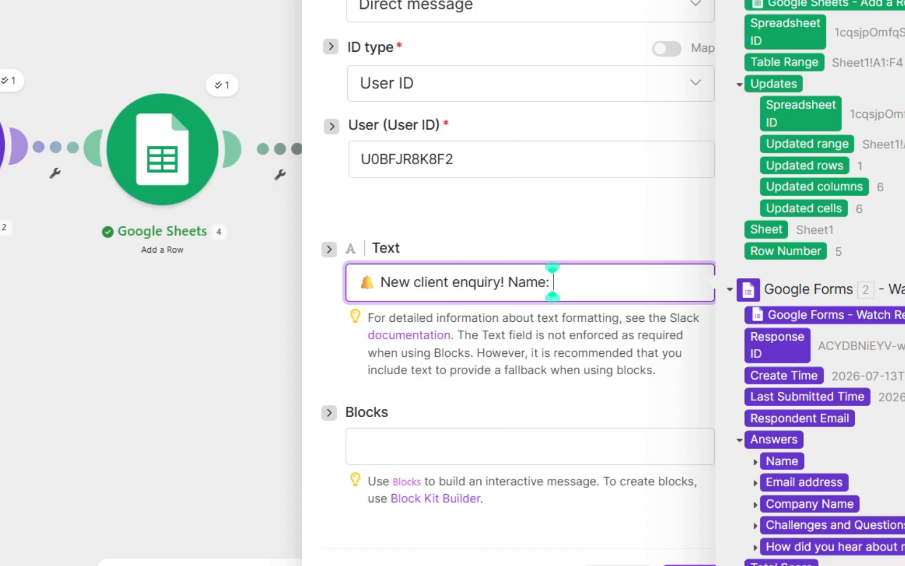
{"action": "left_click", "coordinate": [755, 461]}
{"action": "scroll", "coordinate": [793, 511], "scroll_direction": "down", "scroll_amount": 1}
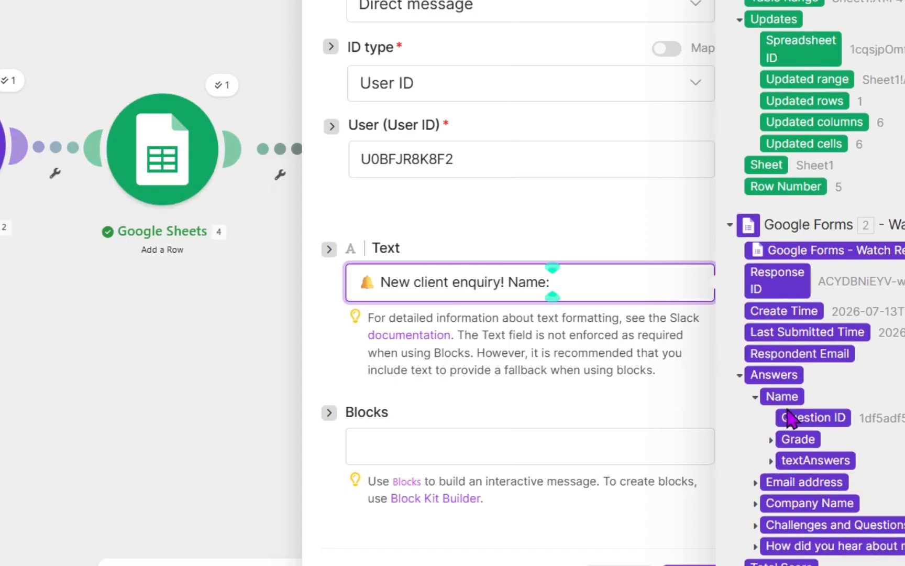
{"action": "left_click", "coordinate": [770, 461]}
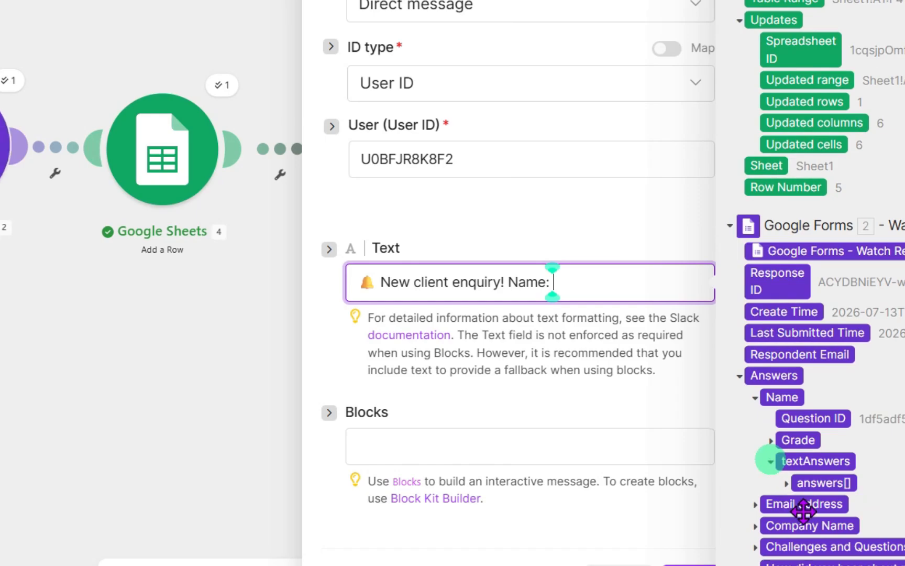
{"action": "left_click", "coordinate": [787, 485]}
{"action": "left_click", "coordinate": [826, 504]}
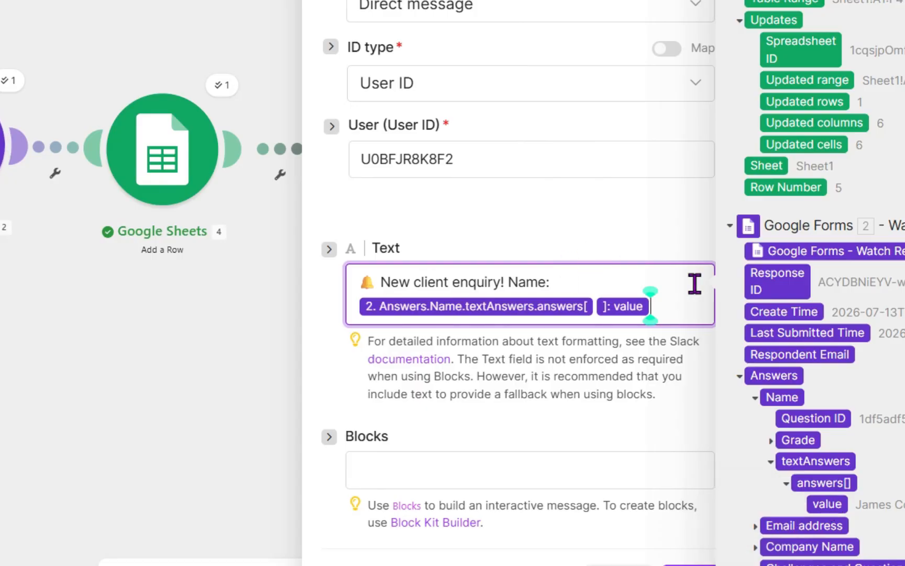
- Add ; Email: to the message and insert the Google Forms Email address answer value
{"action": "type", "text": "; E"}
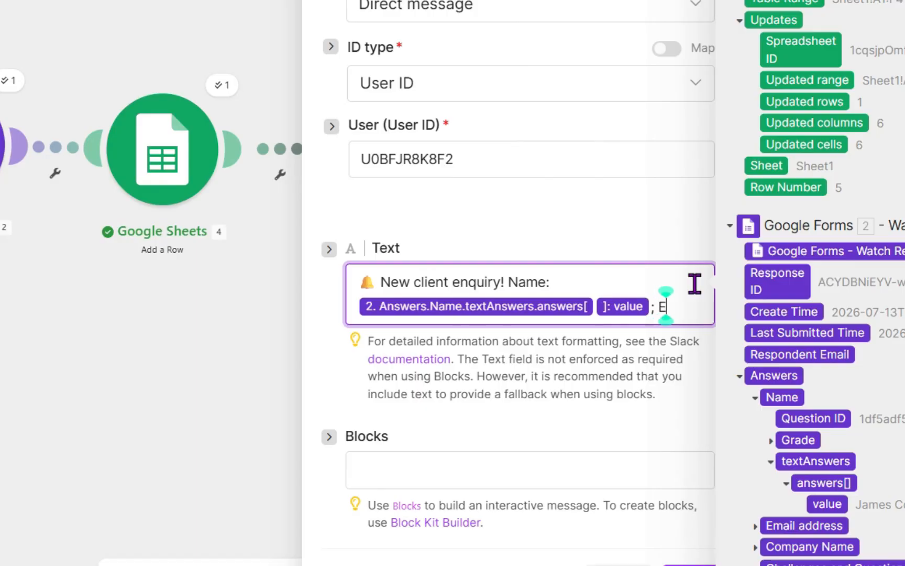
{"action": "type", "text": "mail:"}
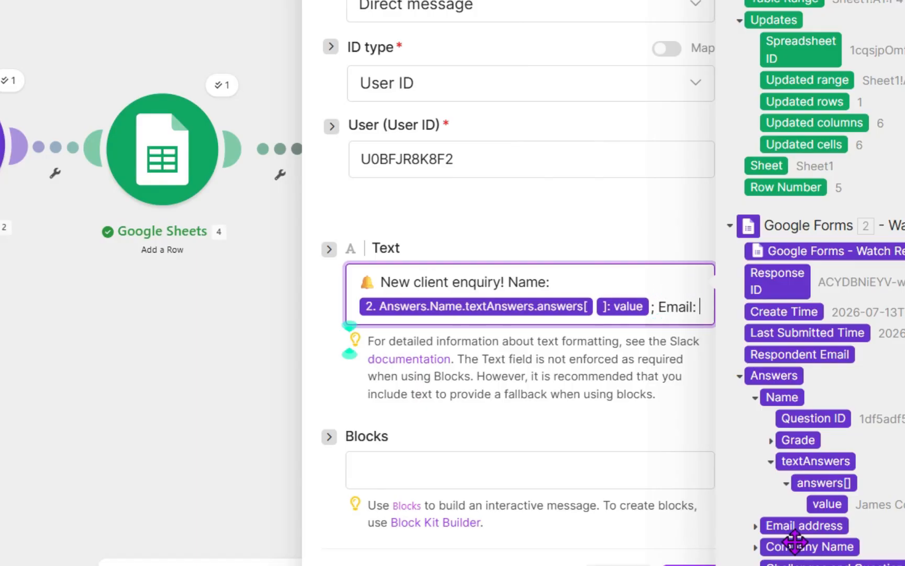
{"action": "left_click", "coordinate": [756, 526]}
{"action": "left_click", "coordinate": [771, 482]}
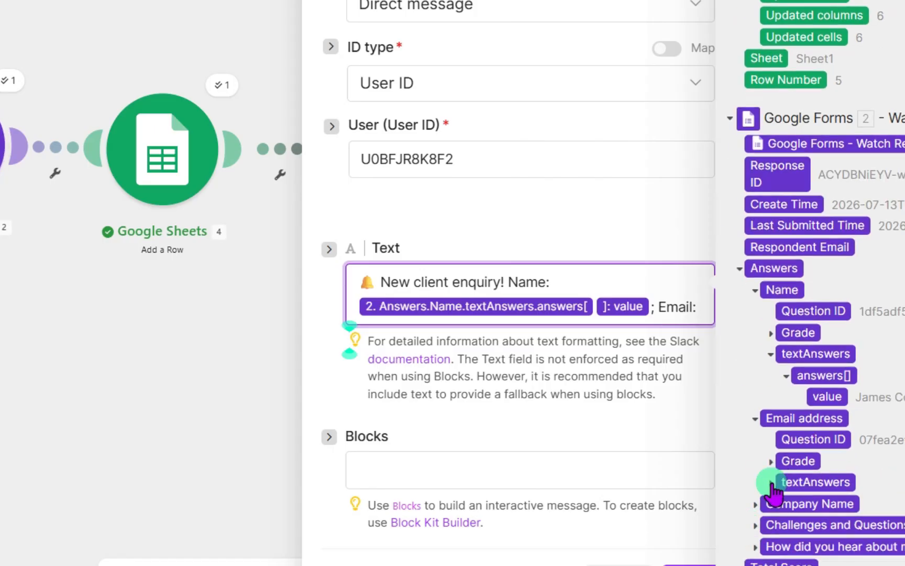
{"action": "left_click", "coordinate": [786, 484]}
{"action": "left_click", "coordinate": [834, 483]}
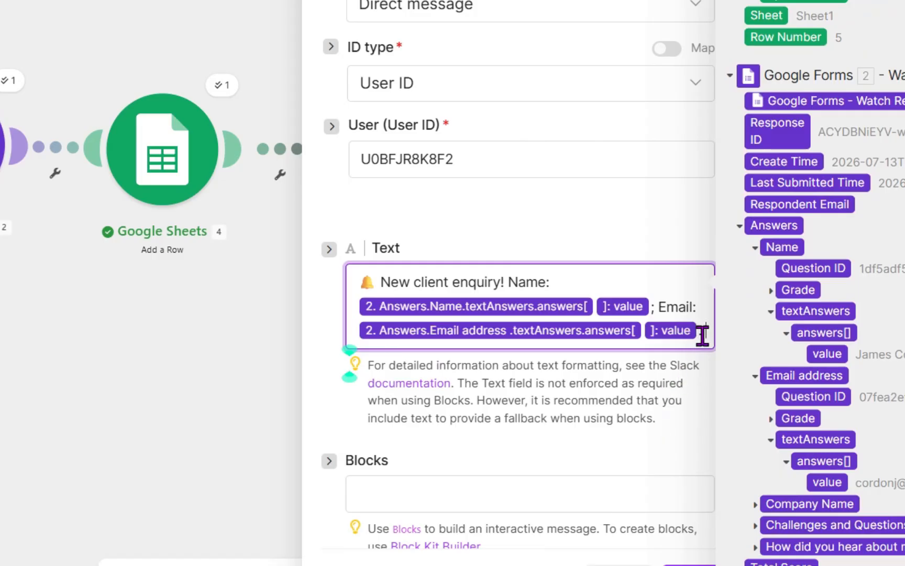
- Add a new line to the message reading Check Notion for full details
{"action": "key", "text": "Return"}
{"action": "type", "text": "Check Notion for full de"}
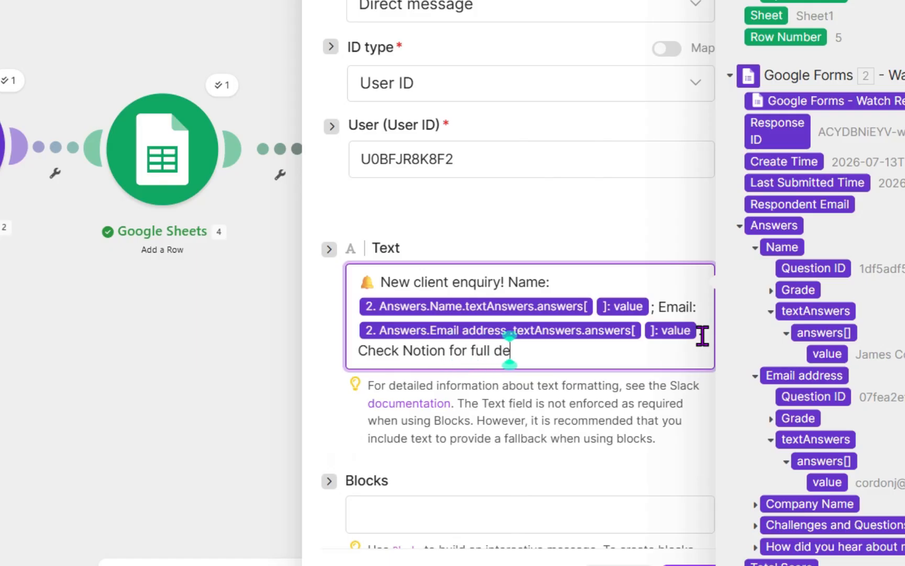
{"action": "type", "text": "tails."}
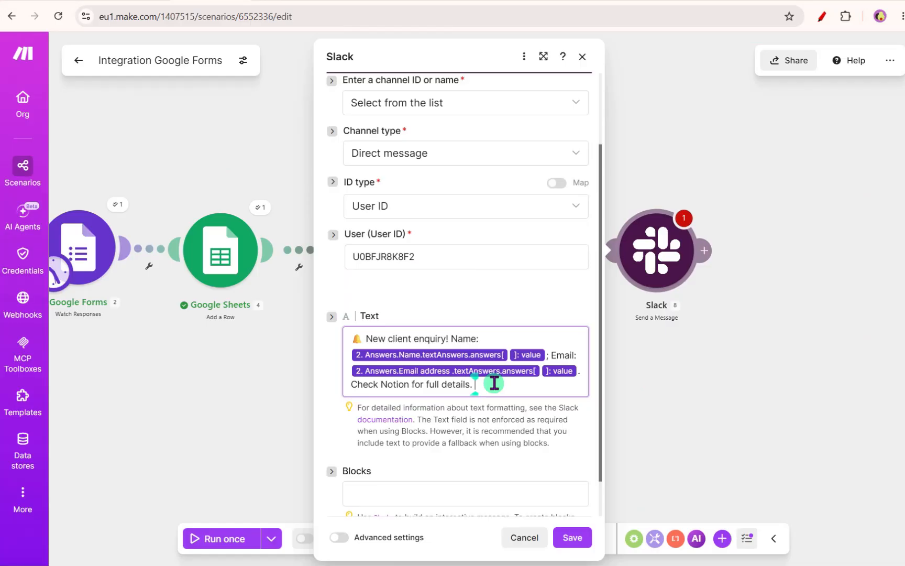
- Append a Notion Client Pipeline link labelled Click here on a new line of the message, then save the Slack module
{"action": "left_click", "coordinate": [574, 349]}
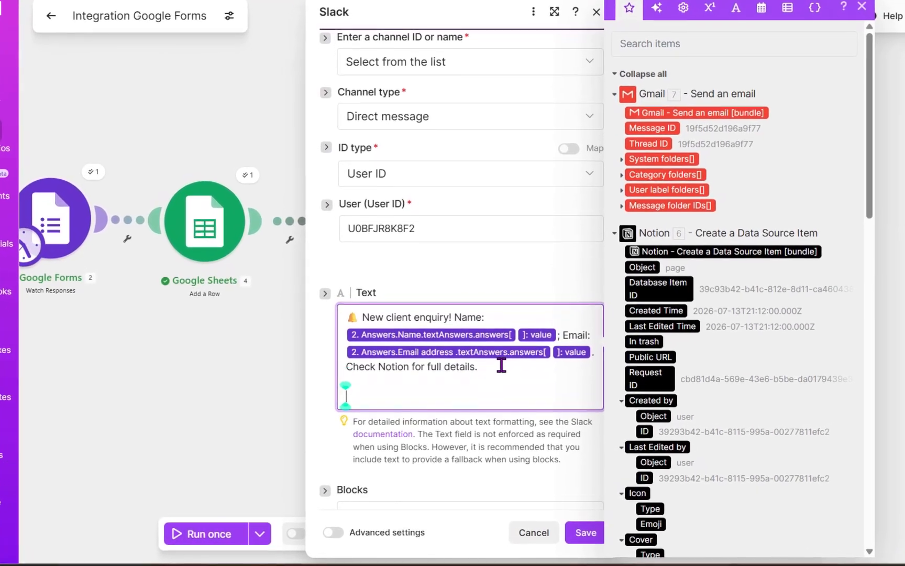
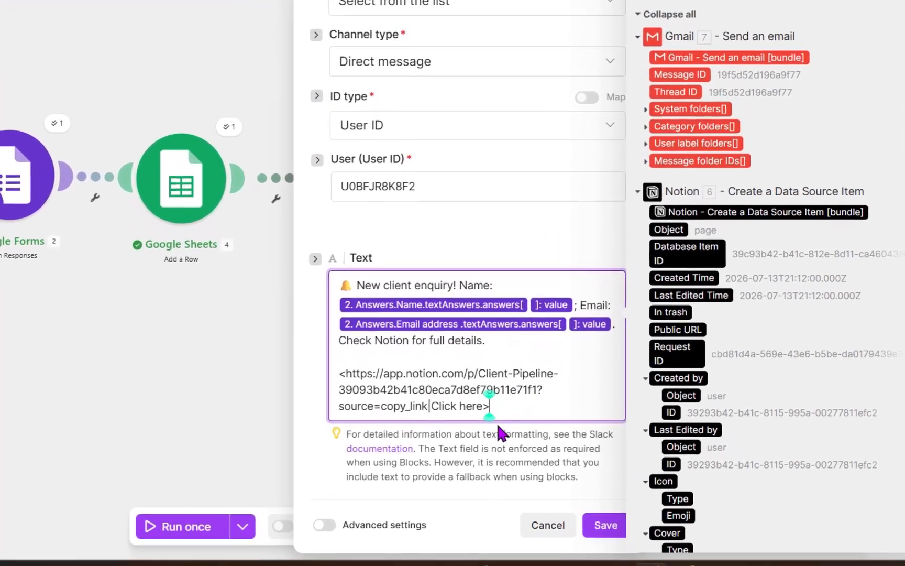
{"action": "left_click", "coordinate": [344, 361], "text": "shift"}
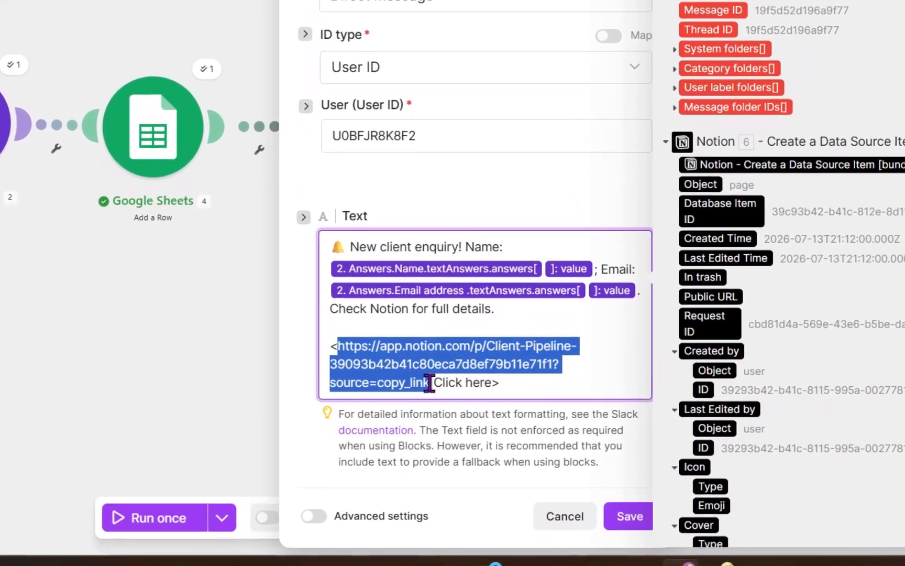
{"action": "left_click", "coordinate": [429, 394]}
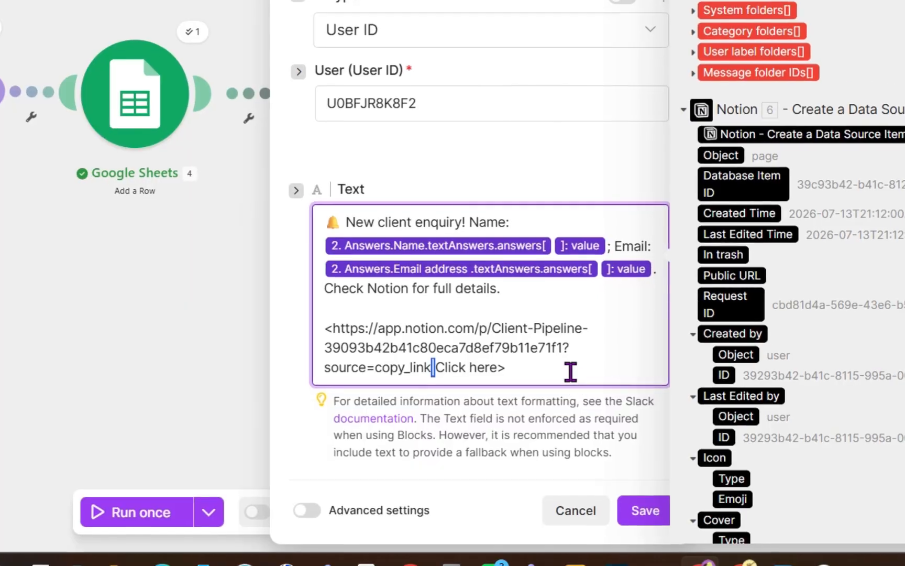
{"action": "left_click", "coordinate": [437, 363]}
{"action": "left_click_drag", "start_coordinate": [438, 360], "coordinate": [502, 361]}
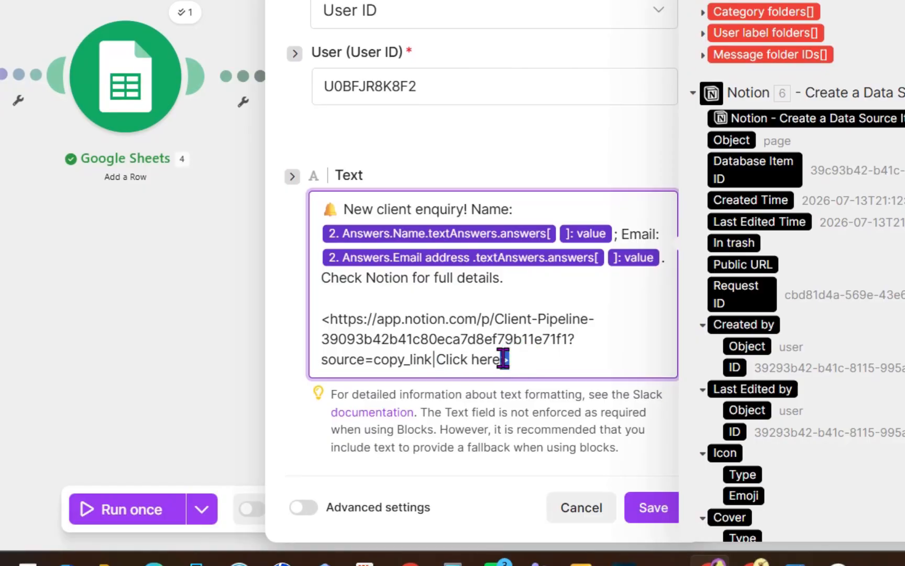
{"action": "left_click_drag", "start_coordinate": [320, 318], "coordinate": [330, 321]}
{"action": "left_click", "coordinate": [495, 342]}
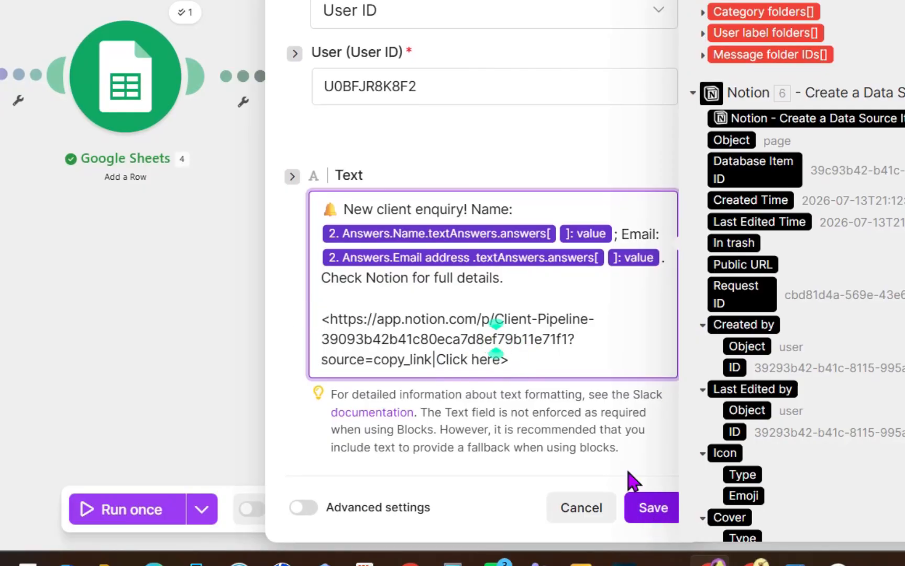
{"action": "left_click", "coordinate": [594, 463]}
{"action": "scroll", "coordinate": [597, 466], "scroll_direction": "down", "scroll_amount": 3}
{"action": "left_click", "coordinate": [655, 513]}
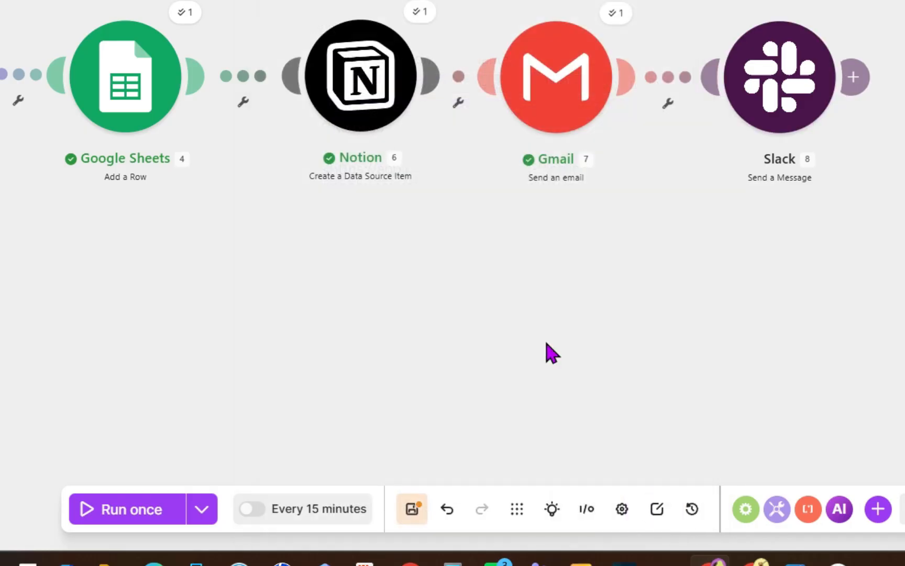
- Save the scenario and switch to the New Client Enquiry form in the browser
{"action": "left_click", "coordinate": [412, 509]}
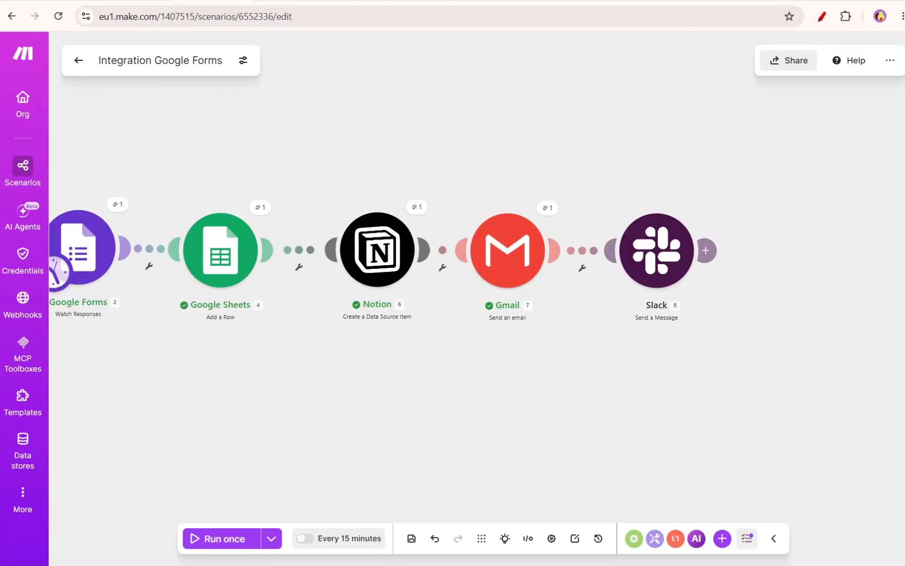
{"action": "mouse_move", "coordinate": [154, 563]}
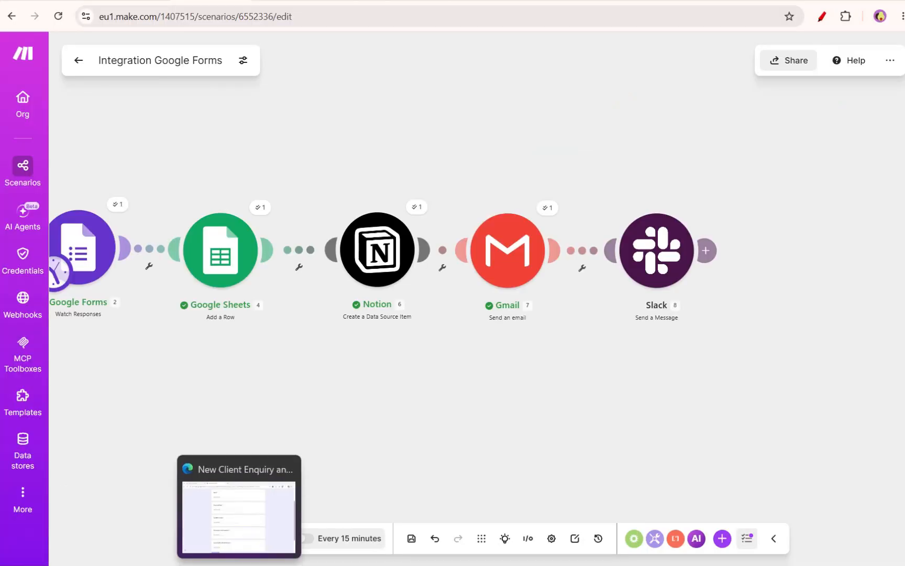
{"action": "left_click", "coordinate": [239, 516]}
- Fill in the form's Name as Margaret Thatcher and enter a test email address
{"action": "scroll", "coordinate": [427, 267], "scroll_direction": "up", "scroll_amount": 3}
{"action": "scroll", "coordinate": [425, 275], "scroll_direction": "down", "scroll_amount": 5}
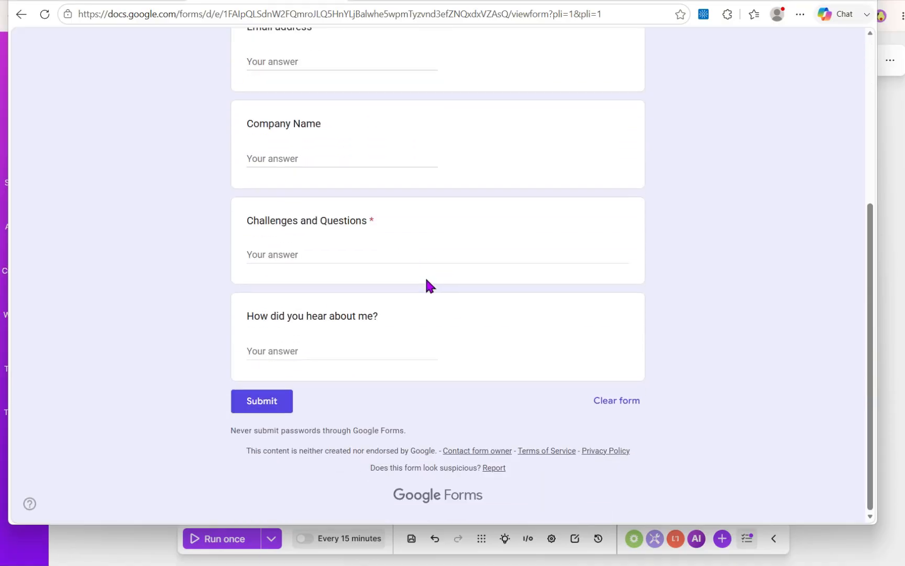
{"action": "scroll", "coordinate": [427, 280], "scroll_direction": "up", "scroll_amount": 3}
{"action": "left_click", "coordinate": [316, 87]}
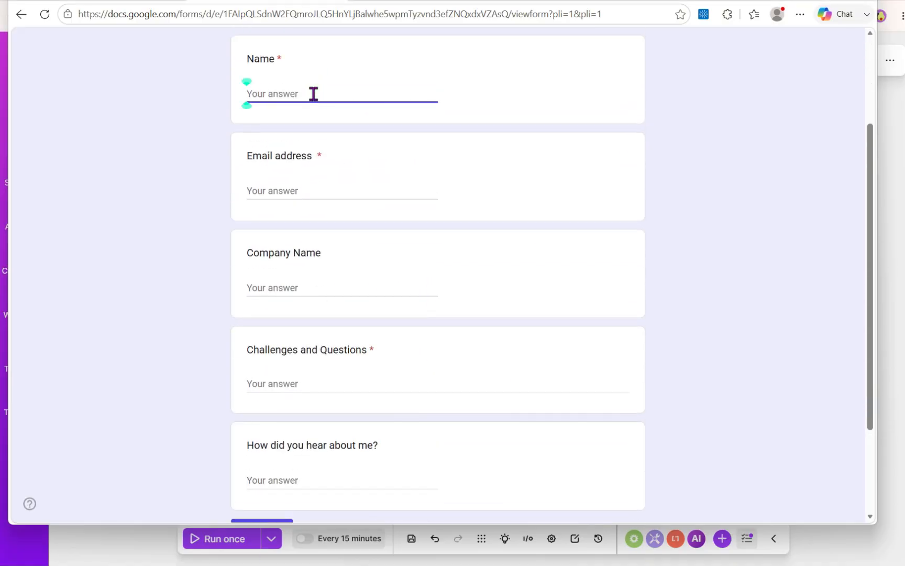
{"action": "type", "text": "Margaret Thact"}
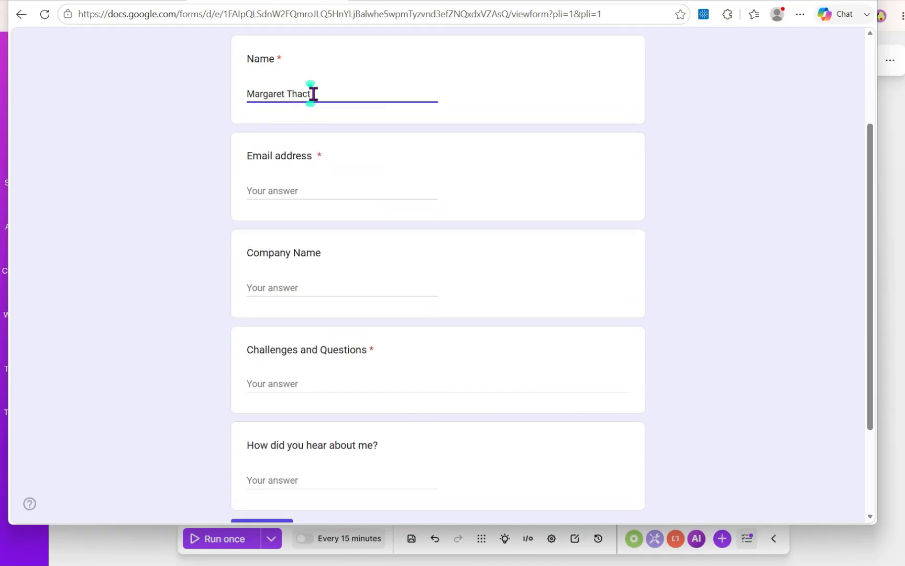
{"action": "type", "text": "her"}
{"action": "key", "text": "Tab"}
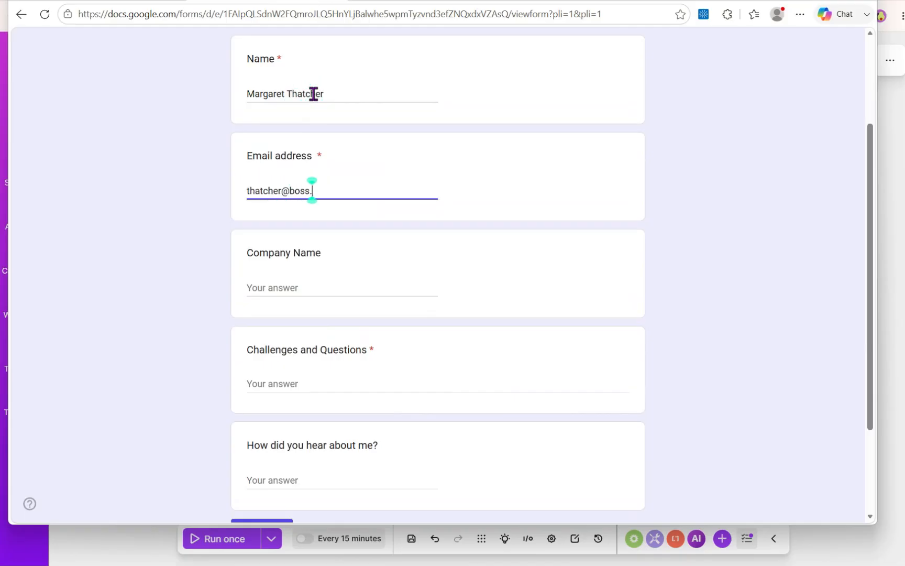
- Enter company I am my own, challenge I want to catch up with my fans' enquiries, source my politician friends, and submit
{"action": "key", "text": "Tab"}
{"action": "type", "text": "I am my own"}
{"action": "key", "text": "Tab"}
{"action": "type", "text": "I want to catc"}
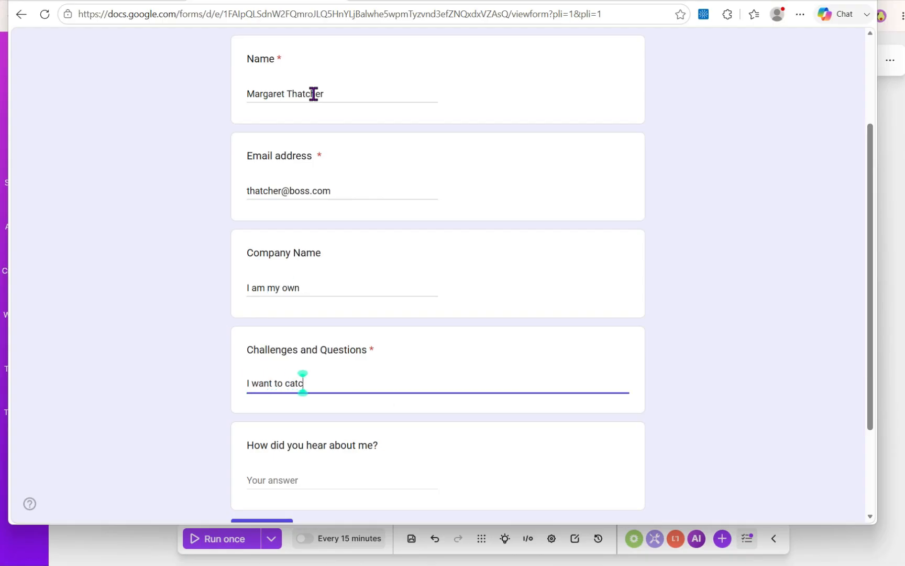
{"action": "type", "text": "h up with my fans' enquiries"}
{"action": "key", "text": "Tab"}
{"action": "type", "text": "my "}
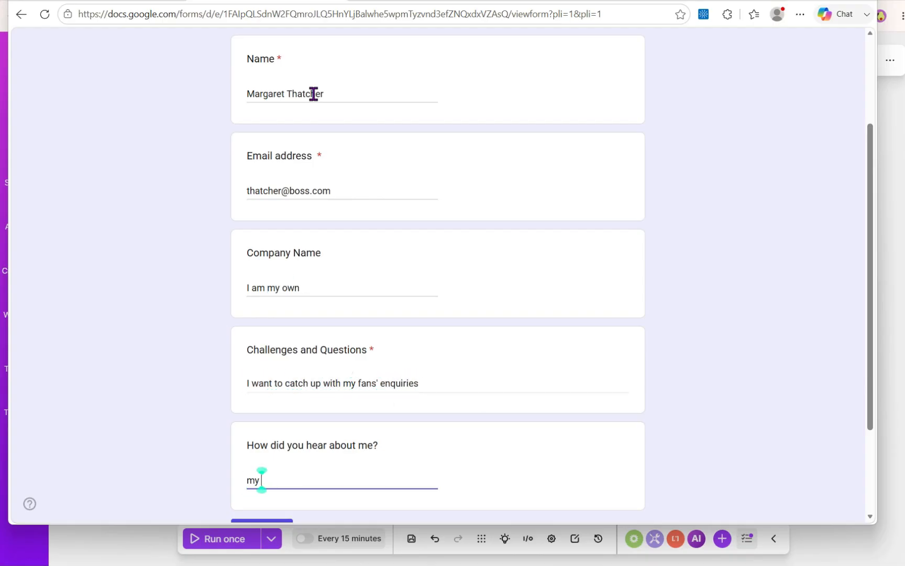
{"action": "type", "text": "politiicin friends"}
{"action": "scroll", "coordinate": [325, 127], "scroll_direction": "down", "scroll_amount": 3}
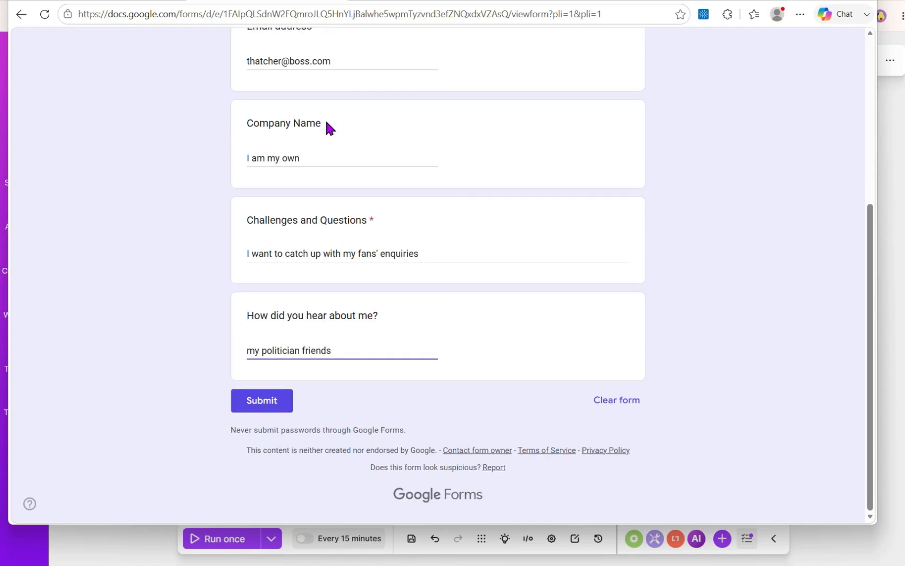
{"action": "left_click", "coordinate": [263, 402]}
- Run the scenario once and check the new row in the Client Pipeline sheet
{"action": "left_click", "coordinate": [133, 548]}
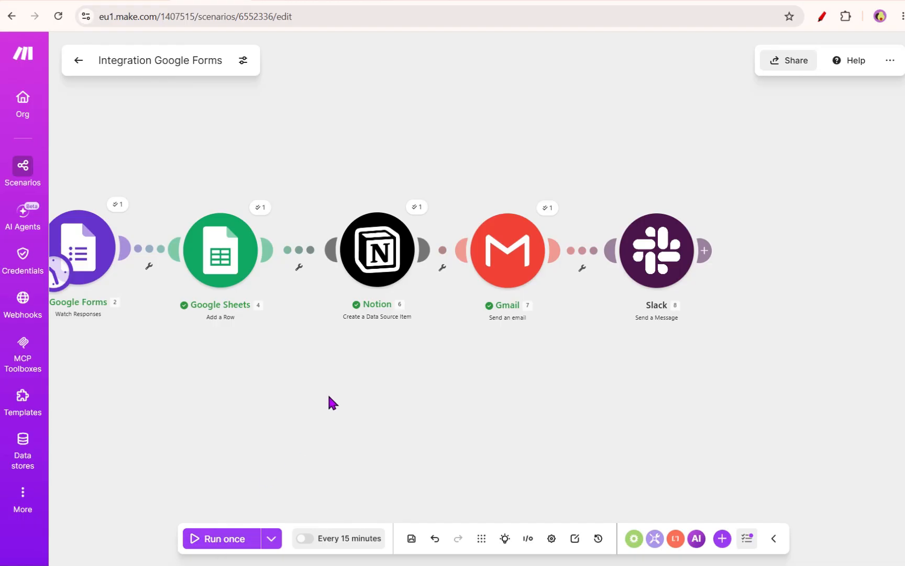
{"action": "left_click", "coordinate": [235, 539]}
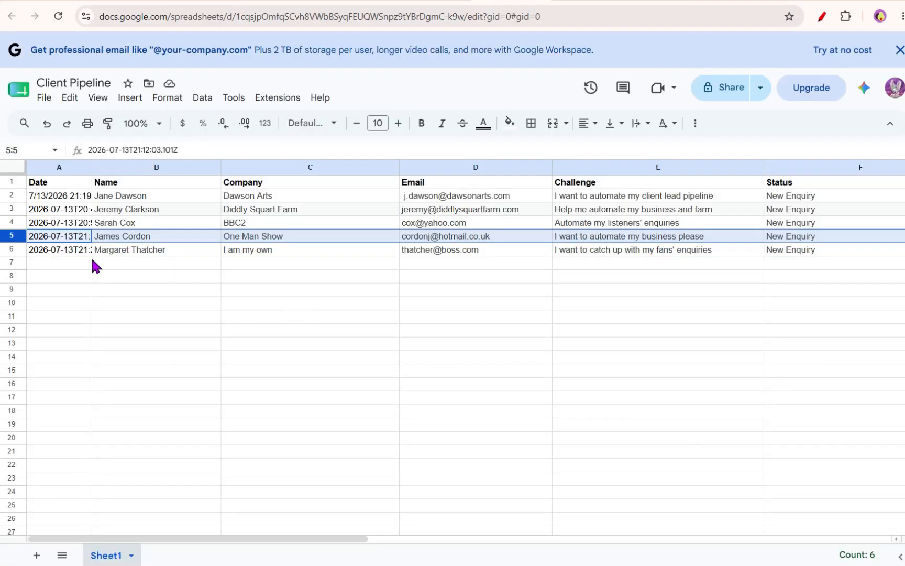
{"action": "left_click", "coordinate": [7, 249]}
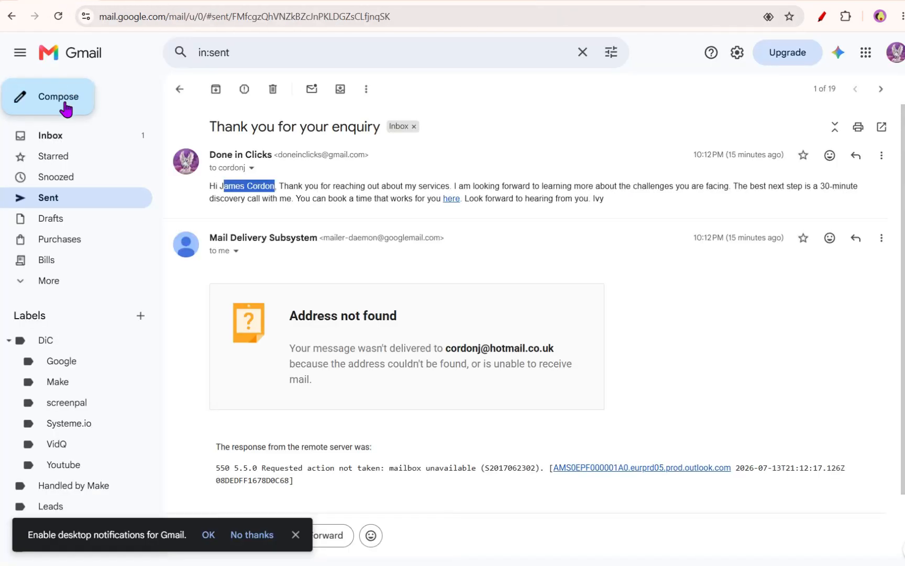
- Examine the latest sent thank-you email and open its booking link
{"action": "left_click", "coordinate": [180, 91]}
{"action": "left_click", "coordinate": [433, 156]}
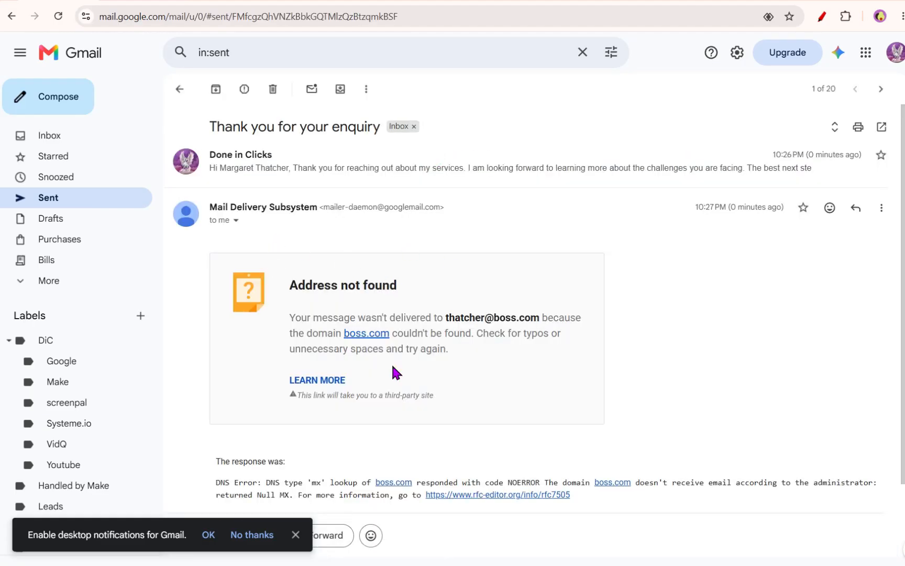
{"action": "left_click", "coordinate": [275, 172]}
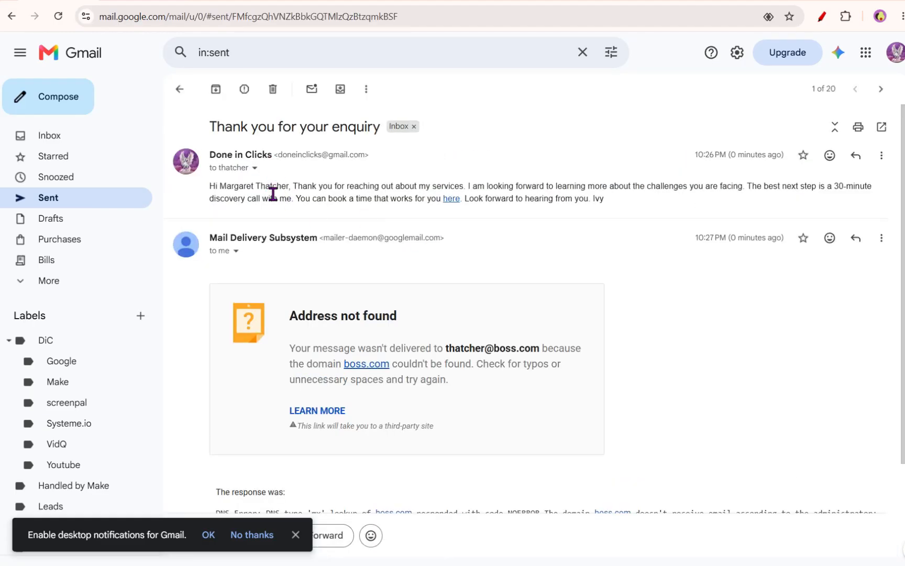
{"action": "left_click_drag", "start_coordinate": [220, 186], "coordinate": [622, 212]}
{"action": "left_click", "coordinate": [428, 211]}
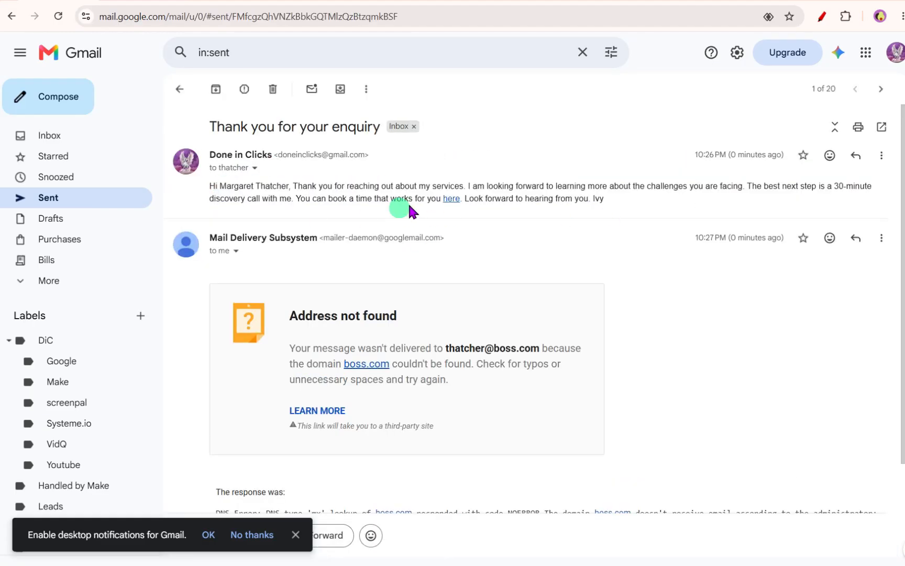
{"action": "left_click", "coordinate": [447, 199]}
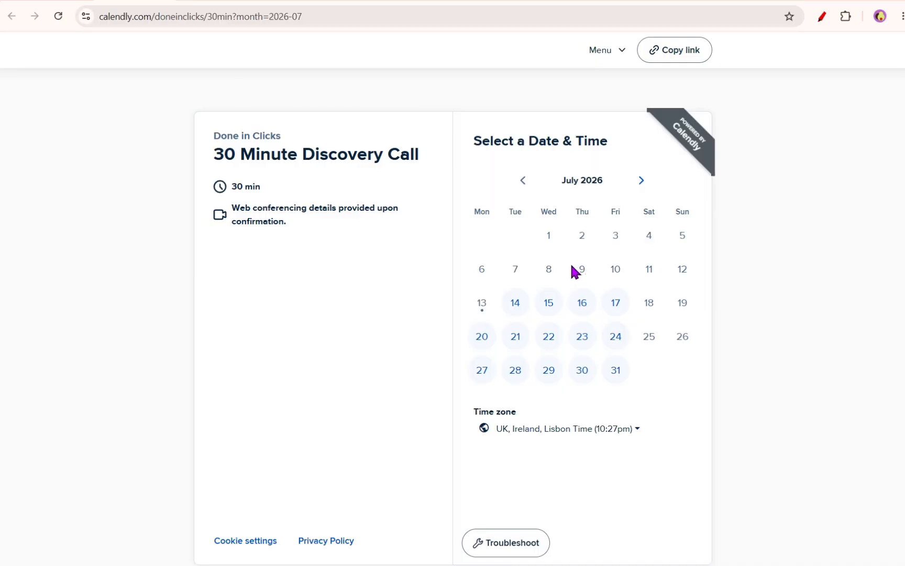
- Open the Make direct message in Slack and follow its Click here link to Notion
{"action": "key", "text": "alt+Tab"}
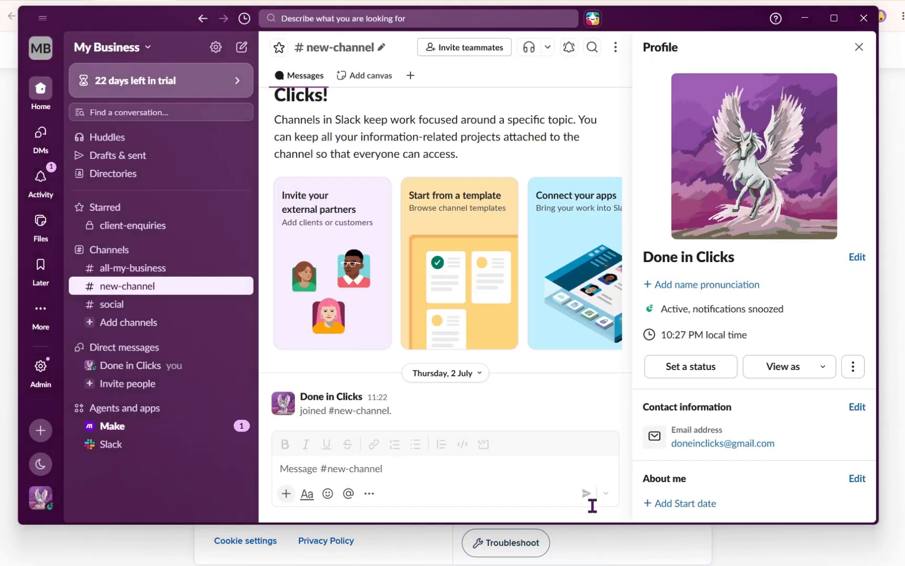
{"action": "left_click", "coordinate": [130, 425]}
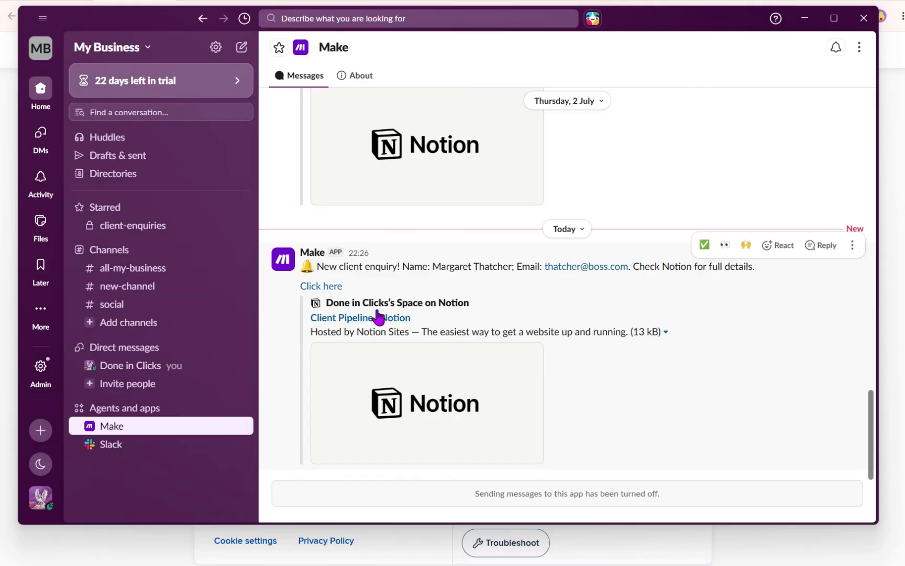
{"action": "left_click_drag", "start_coordinate": [324, 267], "coordinate": [770, 284]}
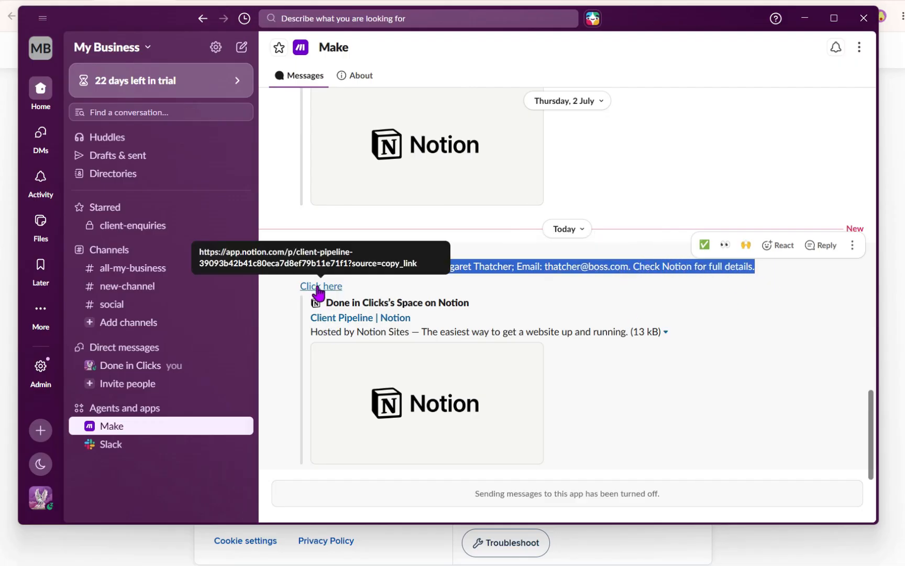
{"action": "left_click", "coordinate": [317, 288]}
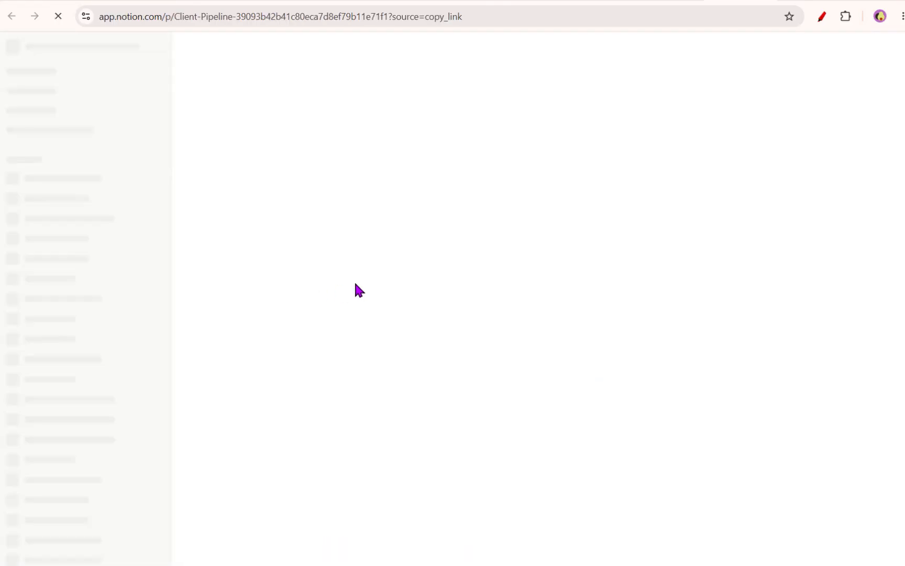
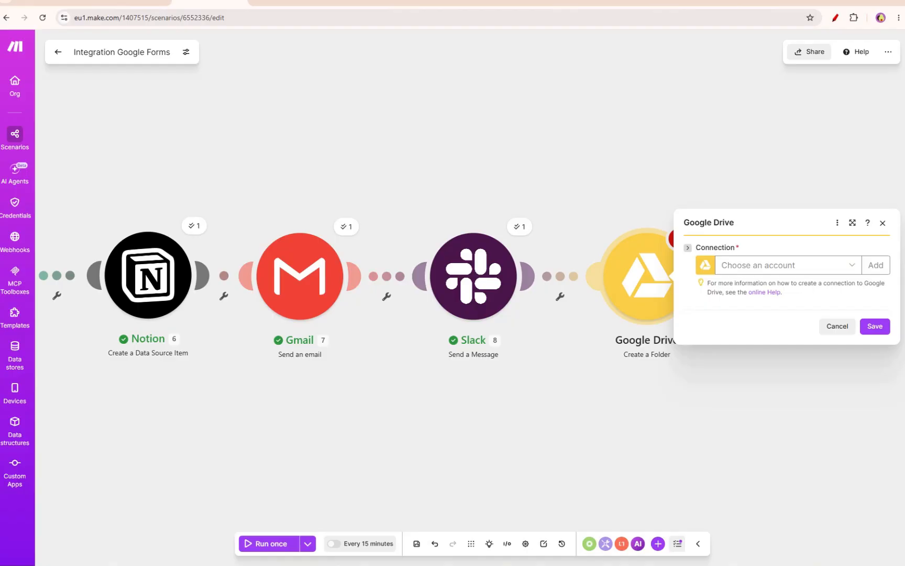
- Select the existing Google Drive connection and grant it the additional Drive access through the Google sign-in window
{"action": "left_click", "coordinate": [789, 264]}
{"action": "left_click", "coordinate": [752, 284]}
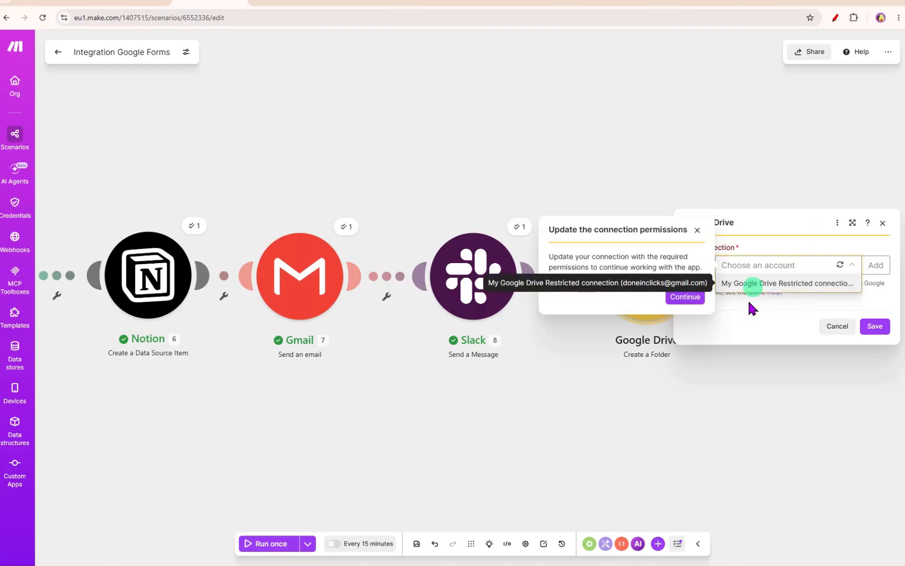
{"action": "left_click", "coordinate": [681, 296]}
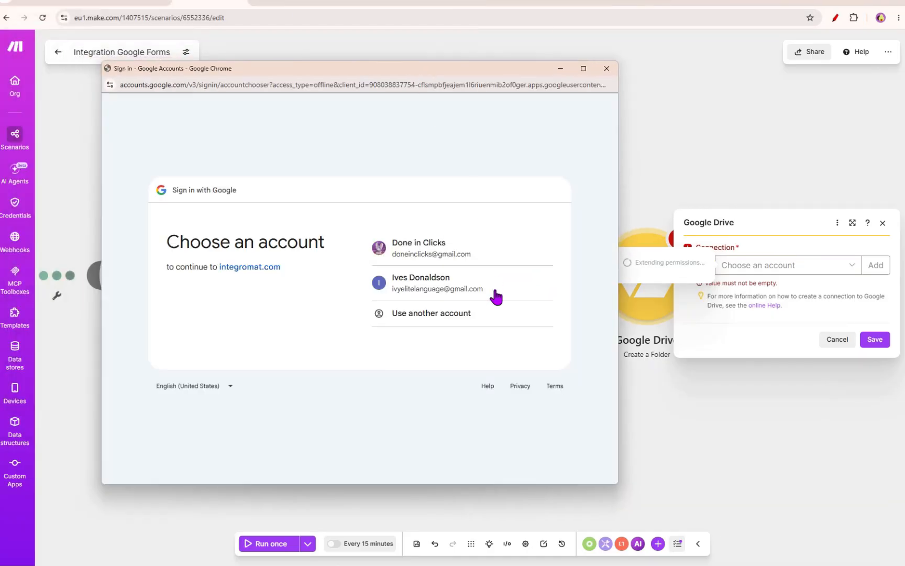
{"action": "left_click", "coordinate": [449, 255]}
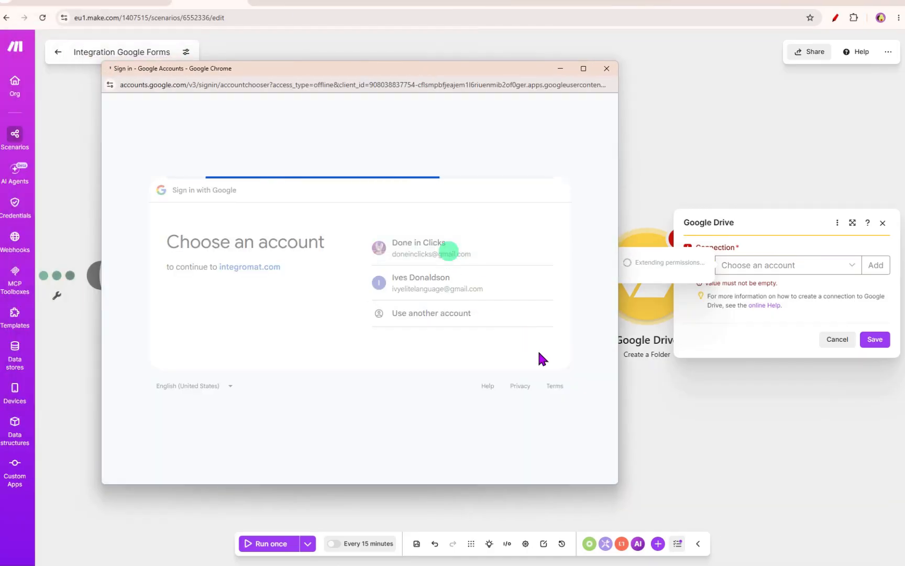
{"action": "left_click", "coordinate": [215, 303]}
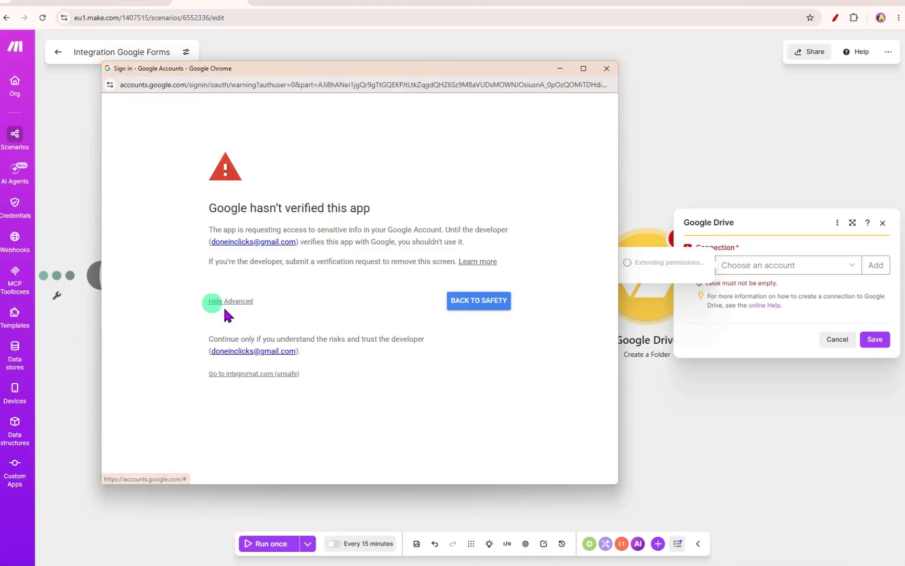
{"action": "left_click", "coordinate": [239, 378]}
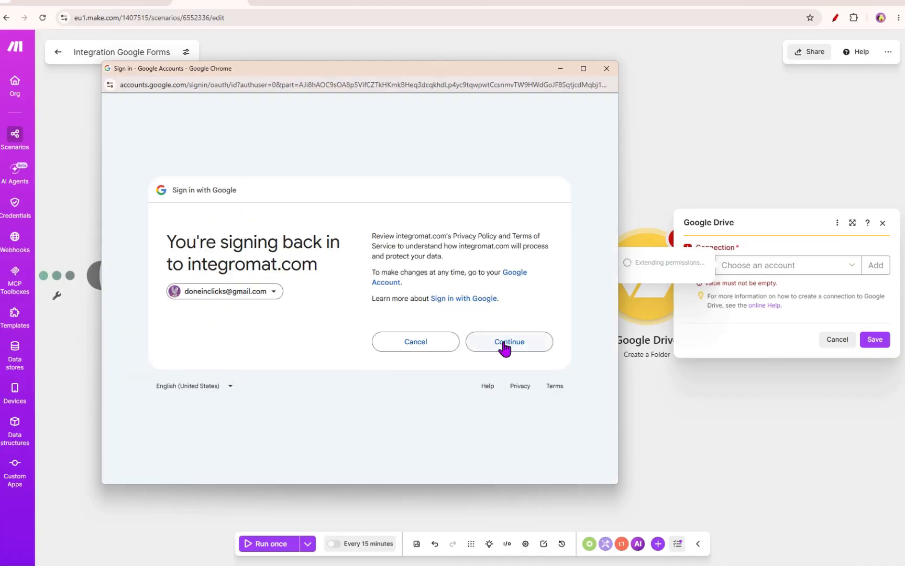
{"action": "left_click", "coordinate": [503, 342]}
{"action": "scroll", "coordinate": [486, 314], "scroll_direction": "down", "scroll_amount": 5}
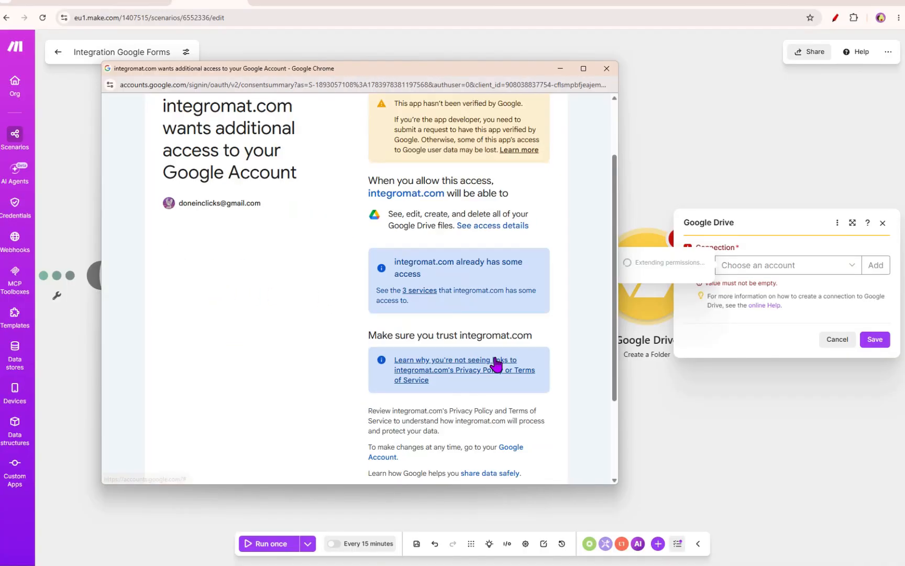
{"action": "left_click", "coordinate": [511, 404]}
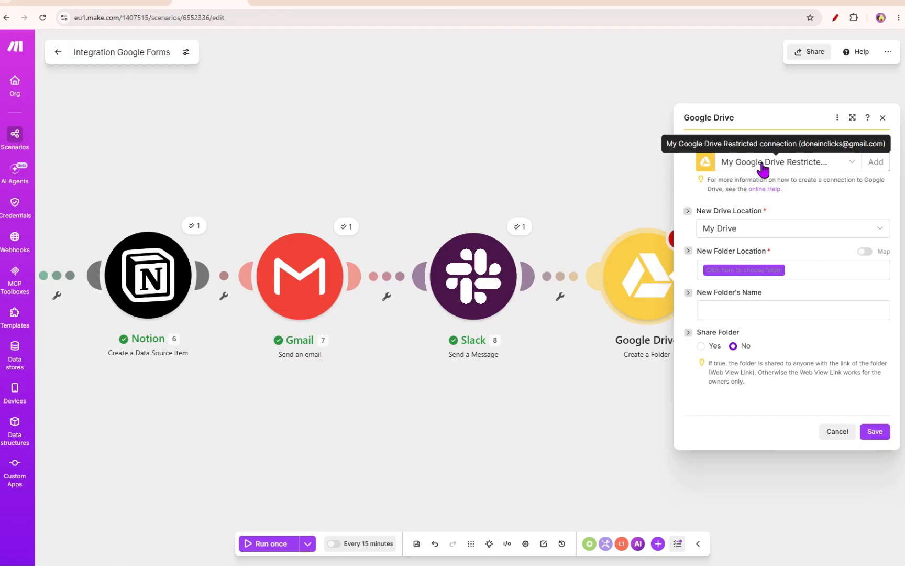
- Set the new folder location to the Clients folder, checking the folder in Google Drive
{"action": "left_click", "coordinate": [744, 270]}
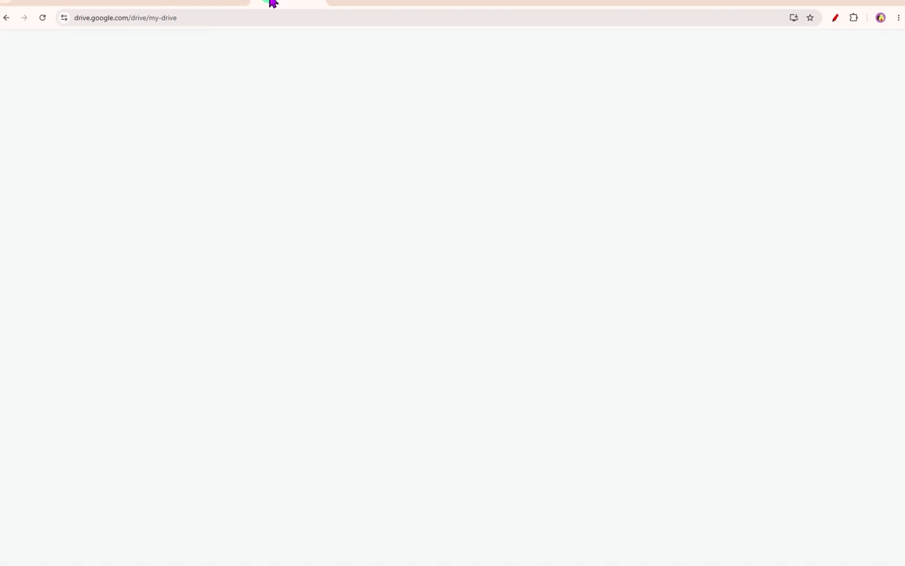
{"action": "left_click", "coordinate": [278, 4]}
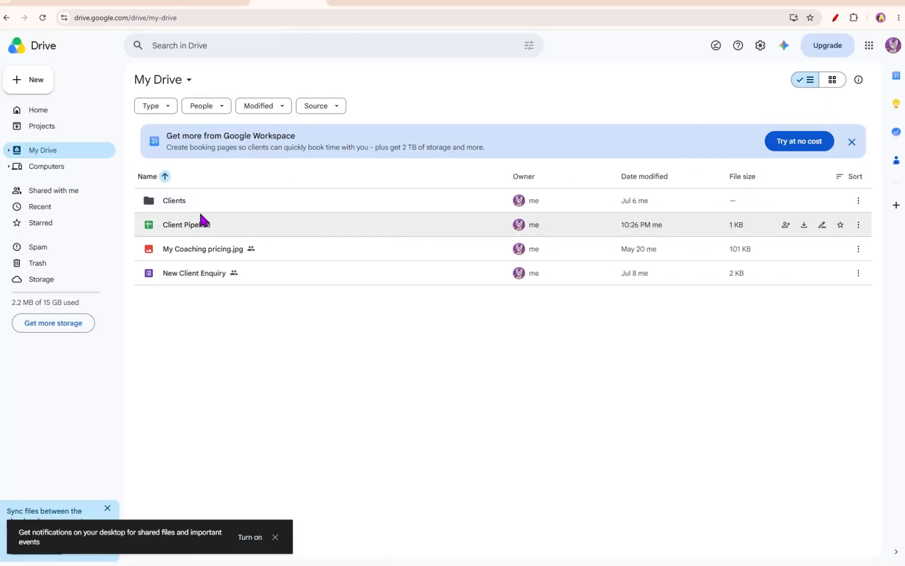
{"action": "mouse_move", "coordinate": [158, 208]}
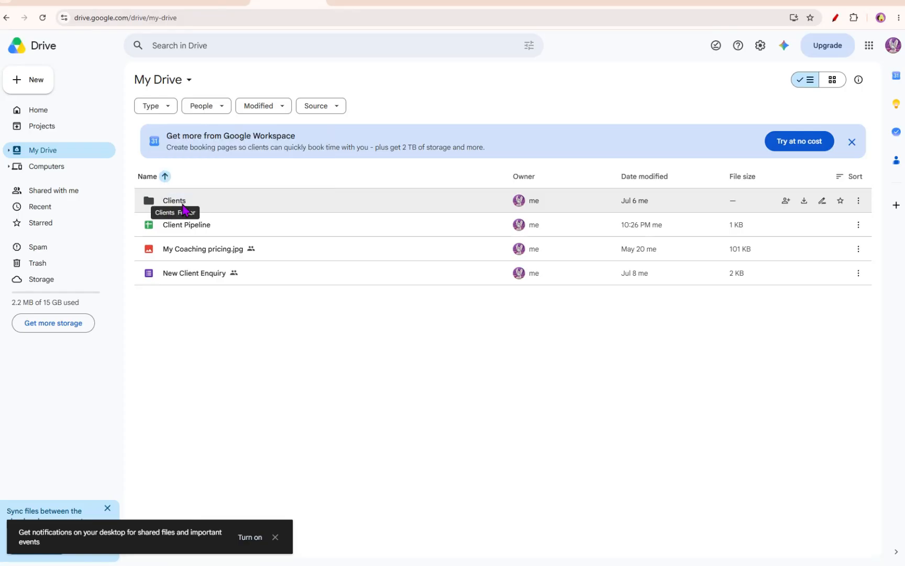
{"action": "left_click", "coordinate": [187, 5]}
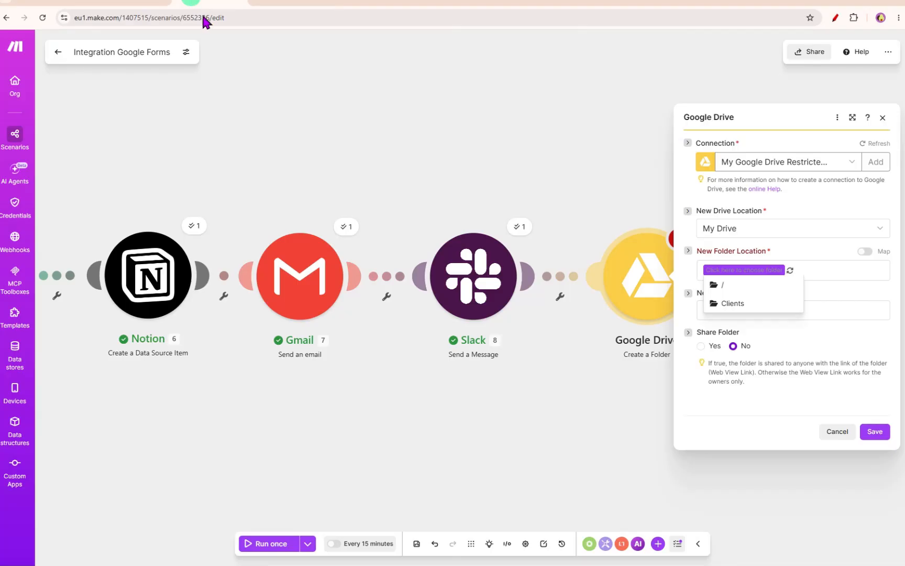
{"action": "left_click", "coordinate": [732, 305]}
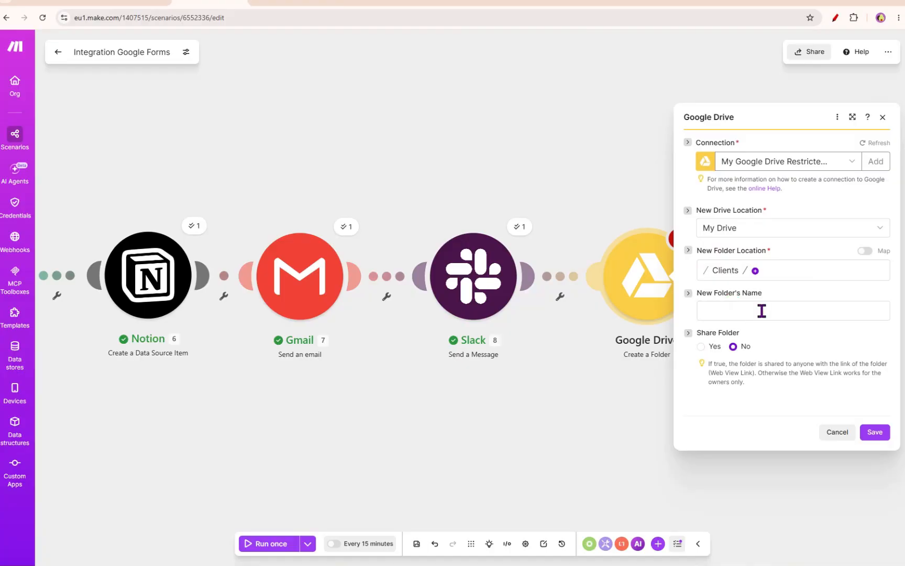
- Map the Google Forms Name answer value into the New Folder's Name field
{"action": "left_click", "coordinate": [761, 311]}
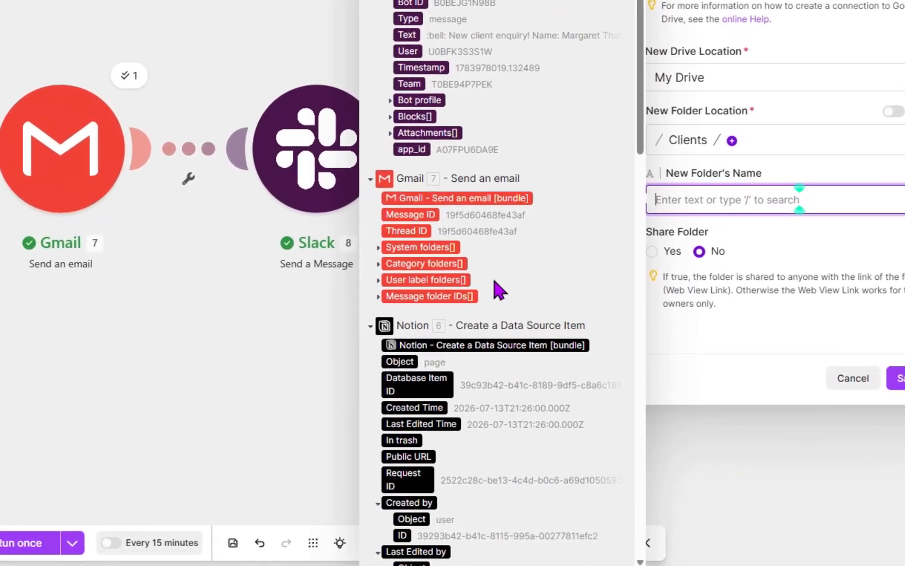
{"action": "left_click_drag", "start_coordinate": [641, 112], "coordinate": [635, 555]}
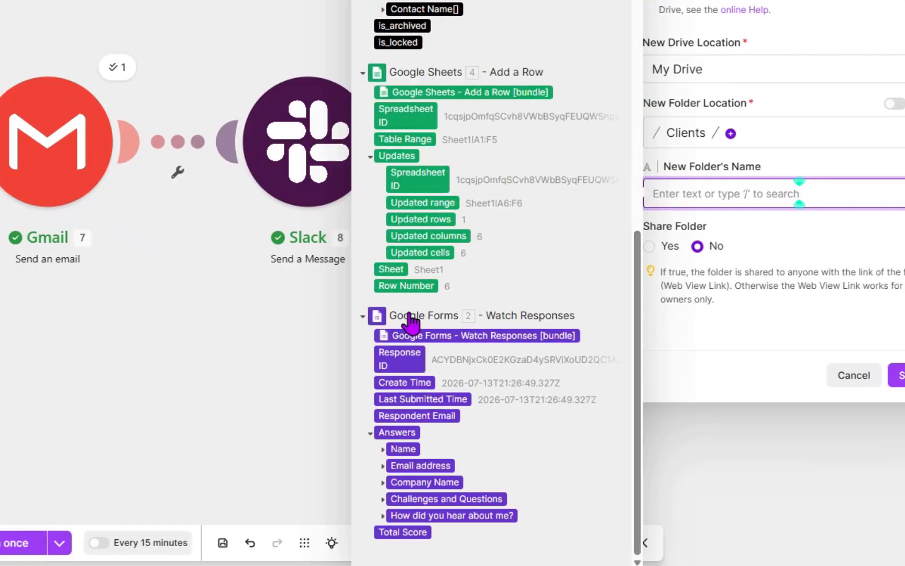
{"action": "left_click", "coordinate": [383, 449]}
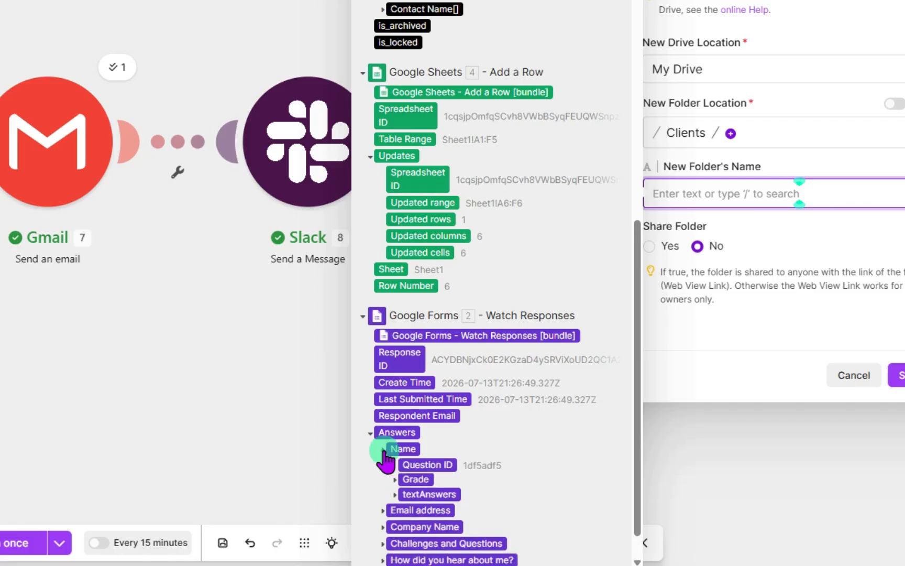
{"action": "left_click", "coordinate": [395, 500]}
{"action": "scroll", "coordinate": [546, 465], "scroll_direction": "down", "scroll_amount": 1}
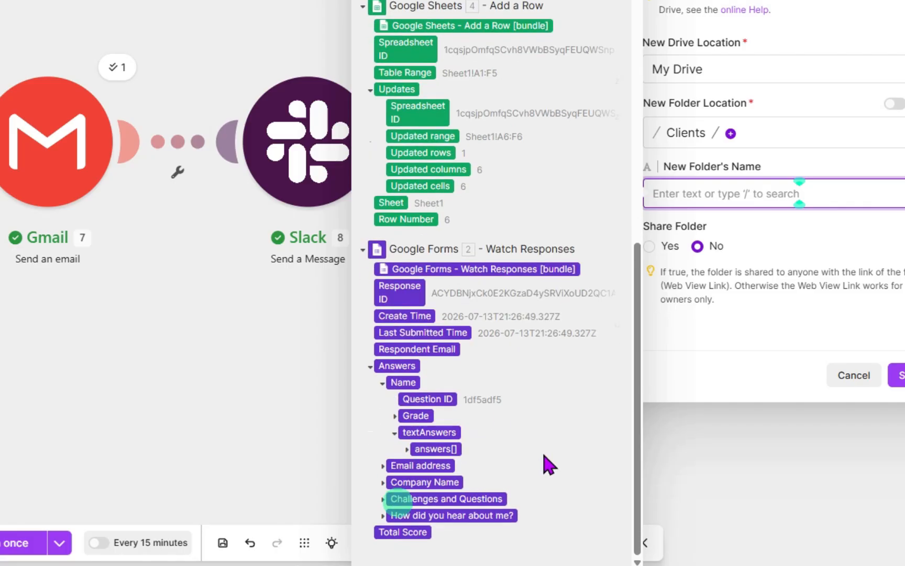
{"action": "left_click", "coordinate": [406, 450]}
{"action": "scroll", "coordinate": [472, 464], "scroll_direction": "down", "scroll_amount": 1}
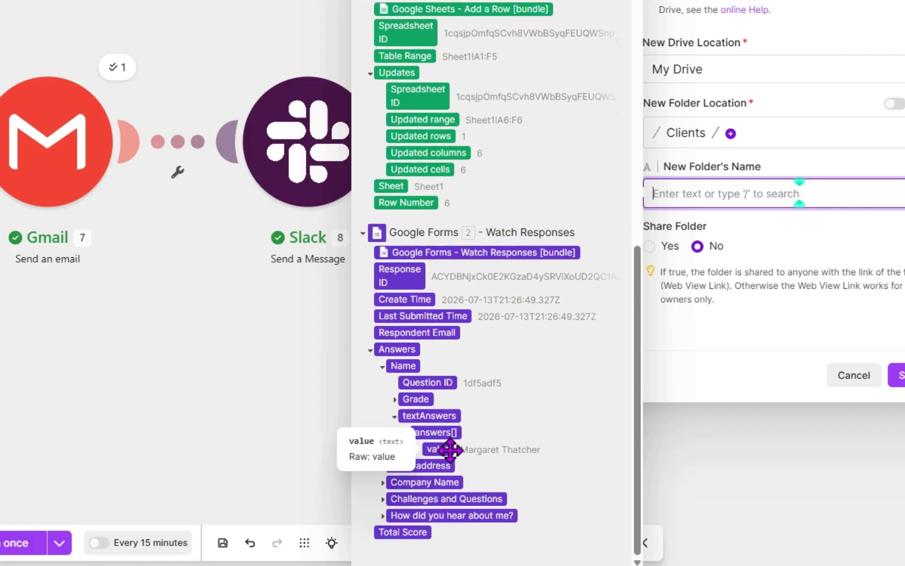
{"action": "left_click", "coordinate": [432, 447]}
{"action": "left_click", "coordinate": [771, 355]}
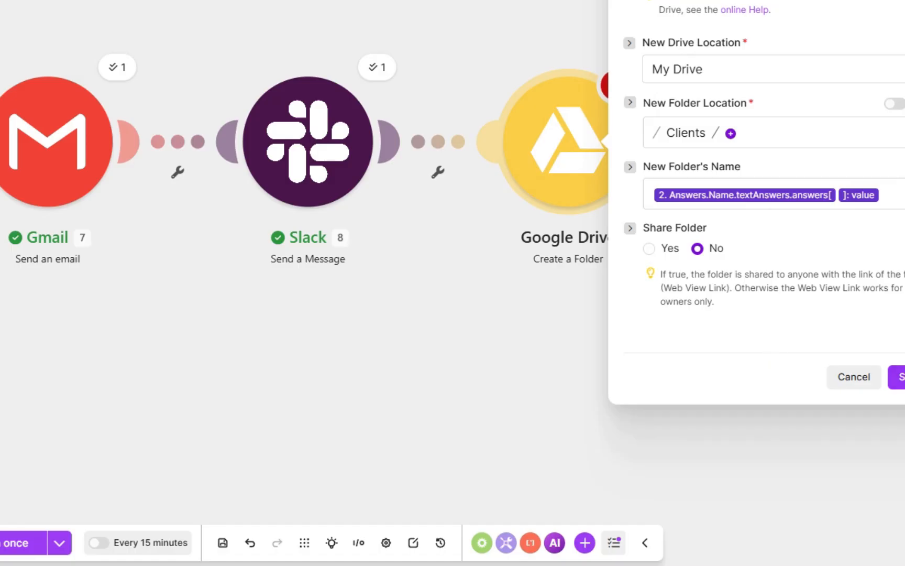
- Save the Google Drive Create a Folder module and save the scenario
{"action": "left_click", "coordinate": [897, 377]}
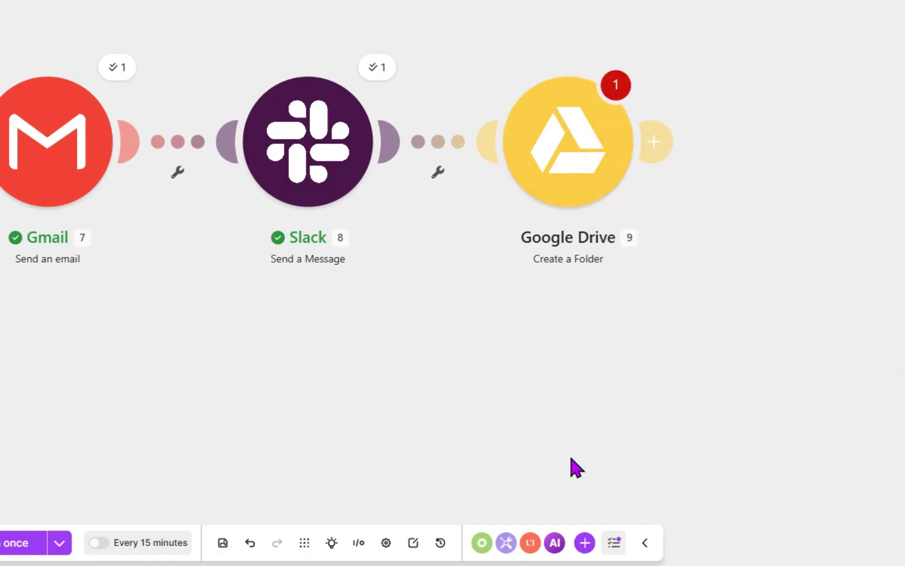
{"action": "left_click", "coordinate": [613, 88]}
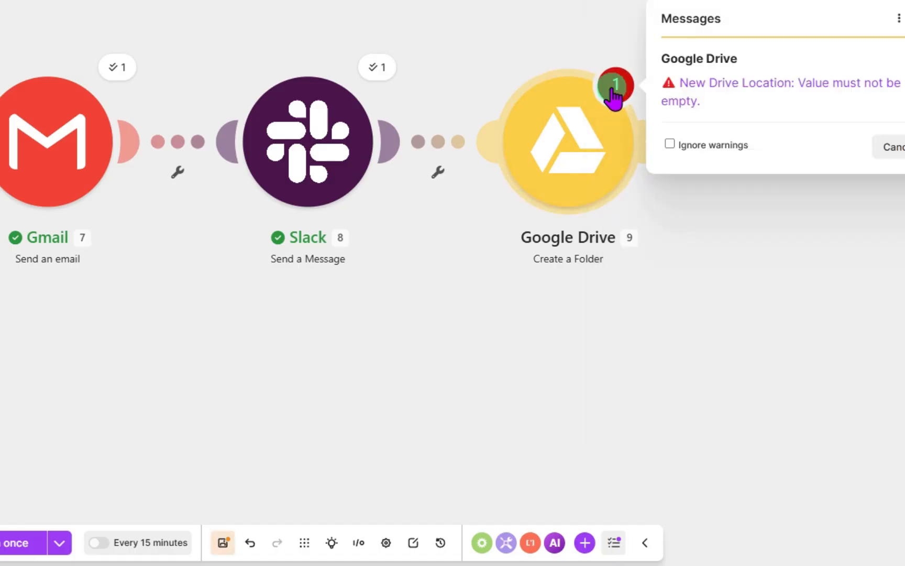
{"action": "left_click", "coordinate": [735, 90]}
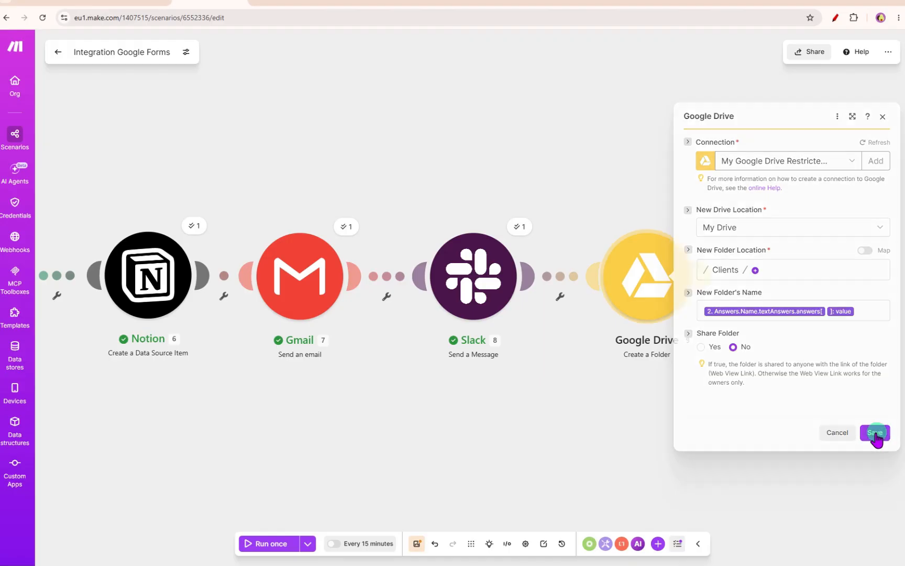
{"action": "left_click", "coordinate": [875, 432]}
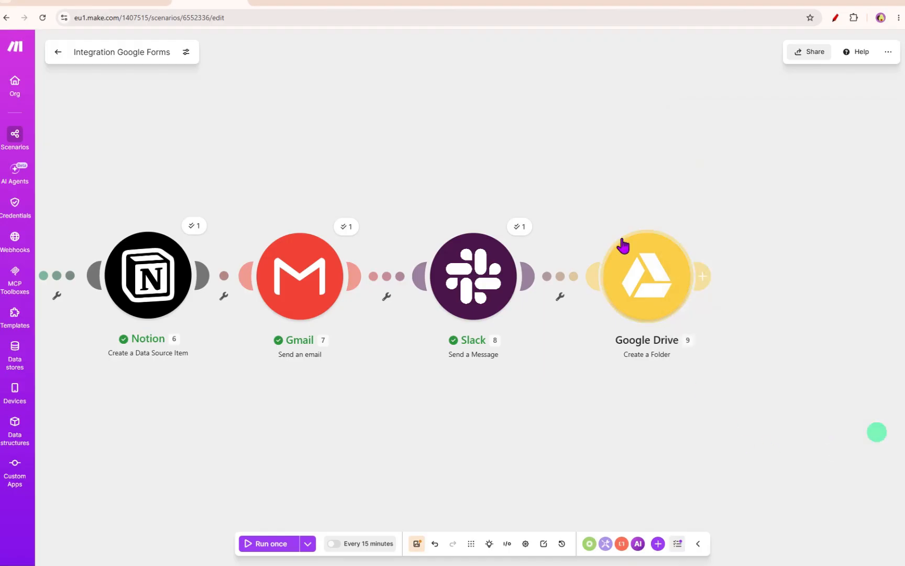
{"action": "left_click", "coordinate": [417, 543]}
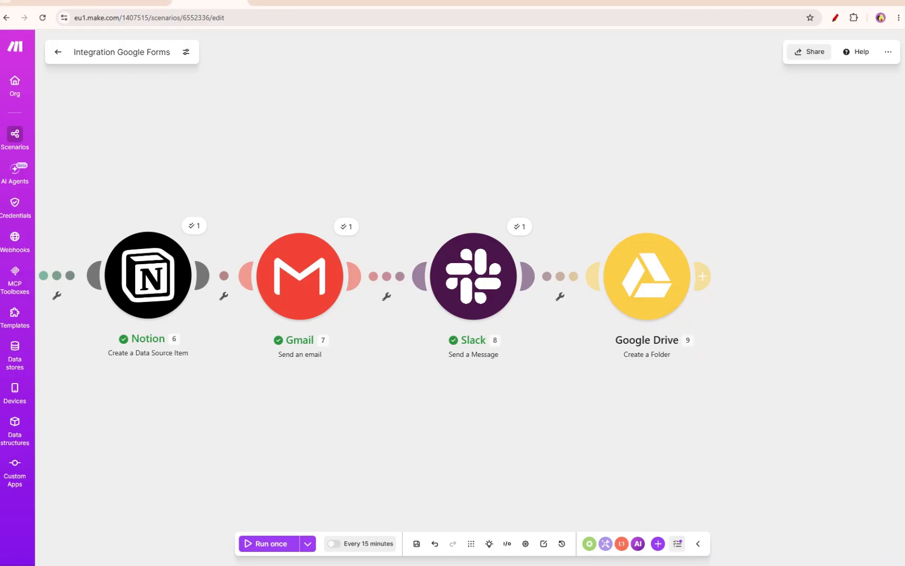
- Fill in the enquiry form with name Boris Johnson, the lead's e-mail, company Johnson Company, challenge I can't keep track of my customers' enquiries, source Mango
{"action": "key", "text": "alt+Tab"}
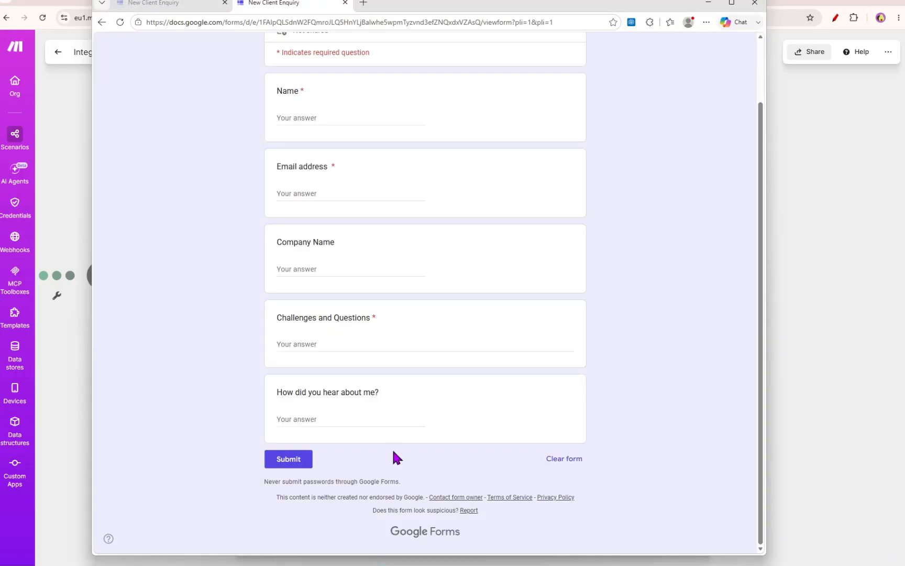
{"action": "left_click", "coordinate": [317, 120]}
{"action": "type", "text": "Boris Johnson"}
{"action": "key", "text": "Tab"}
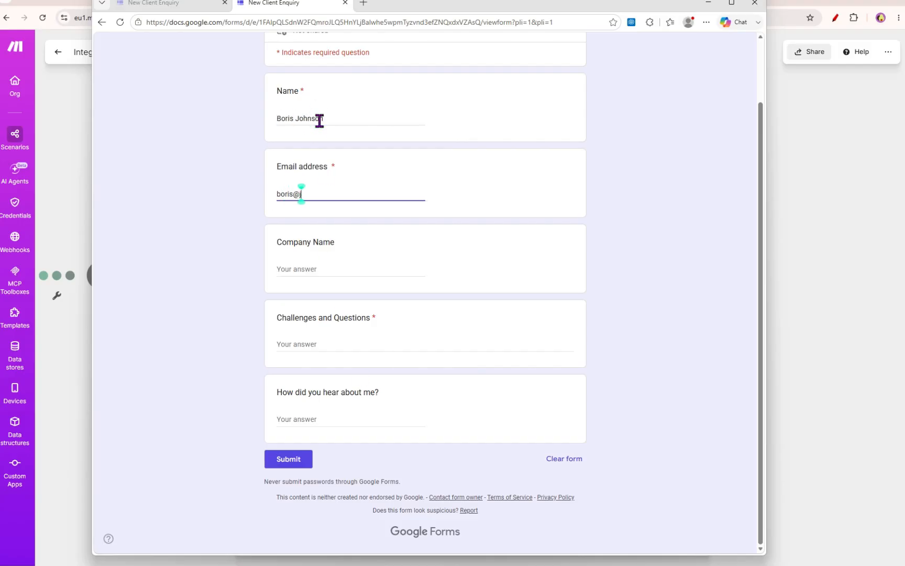
{"action": "key", "text": "Tab"}
{"action": "type", "text": "Johnson Company"}
{"action": "key", "text": "Tab"}
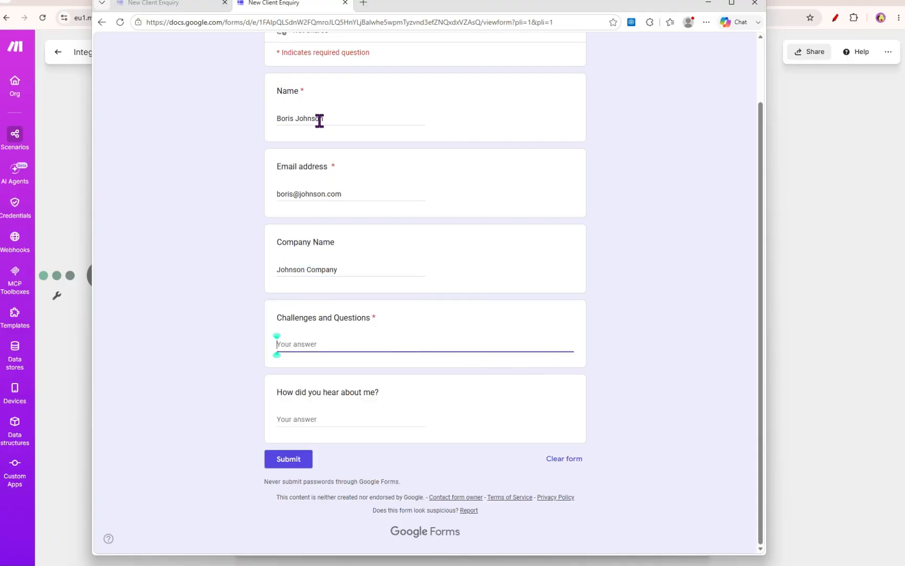
{"action": "type", "text": "I can't keep track of my customers' enquiries"}
{"action": "key", "text": "Tab"}
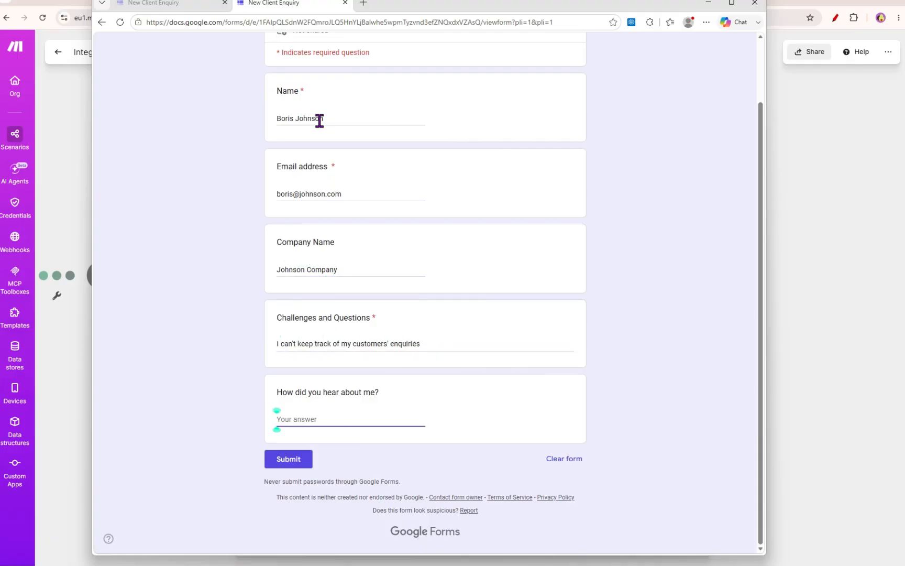
{"action": "type", "text": "Mango"}
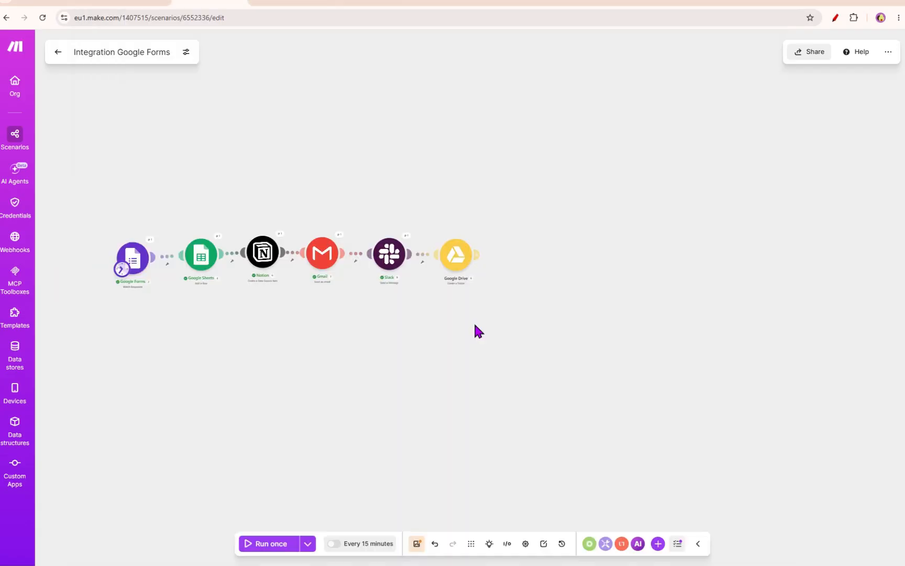
- Run the whole scenario once and inspect the newest row in the Client Pipeline sheet
{"action": "scroll", "coordinate": [440, 364], "scroll_direction": "up", "scroll_amount": 5}
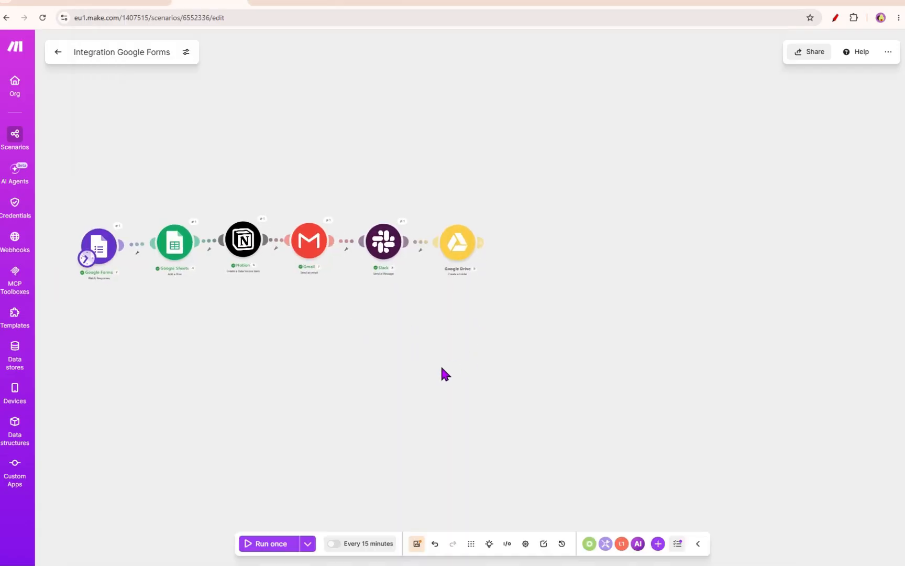
{"action": "scroll", "coordinate": [304, 341], "scroll_direction": "down", "scroll_amount": 2}
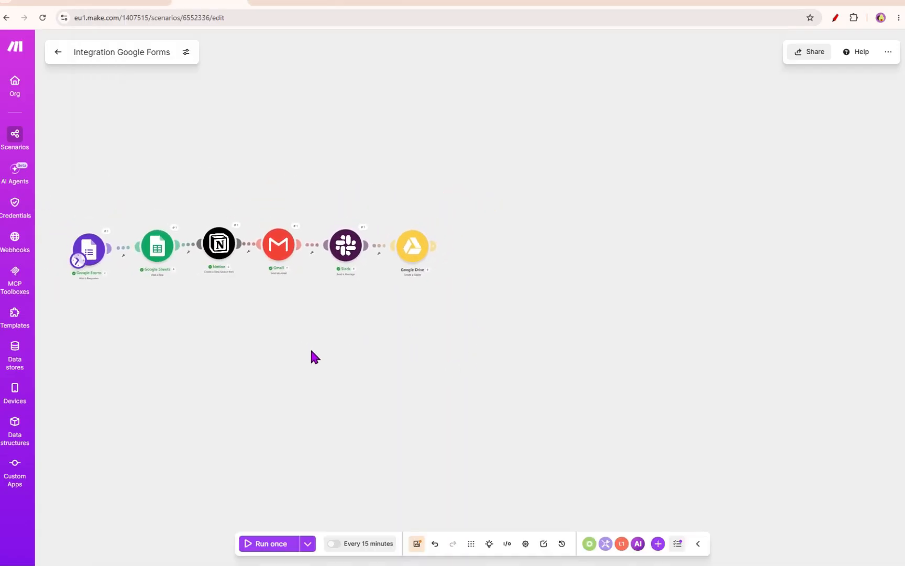
{"action": "left_click", "coordinate": [273, 544]}
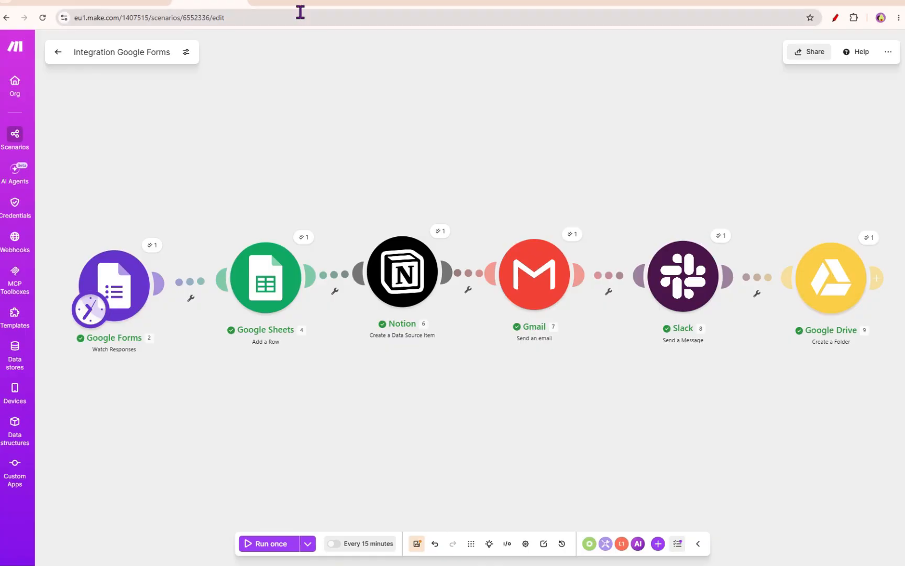
{"action": "left_click", "coordinate": [432, 3]}
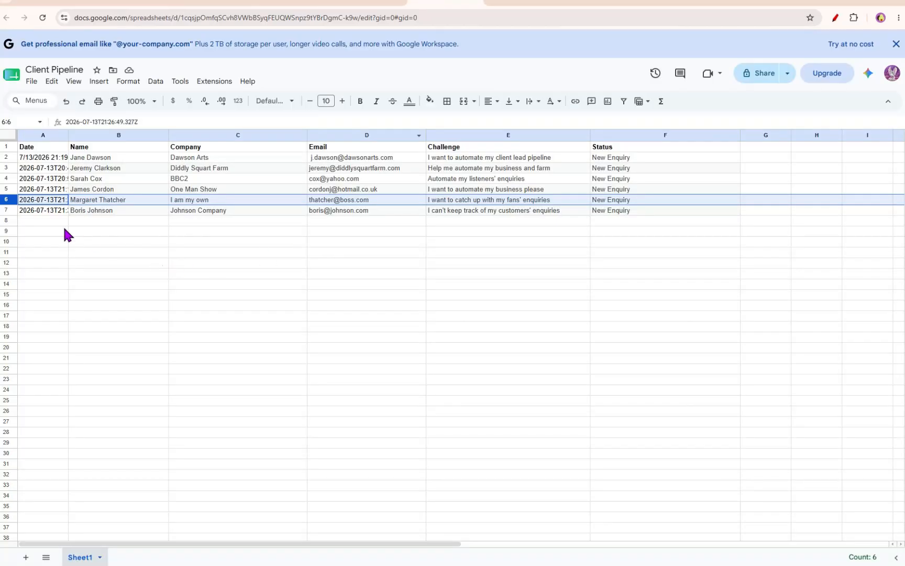
{"action": "left_click", "coordinate": [8, 208]}
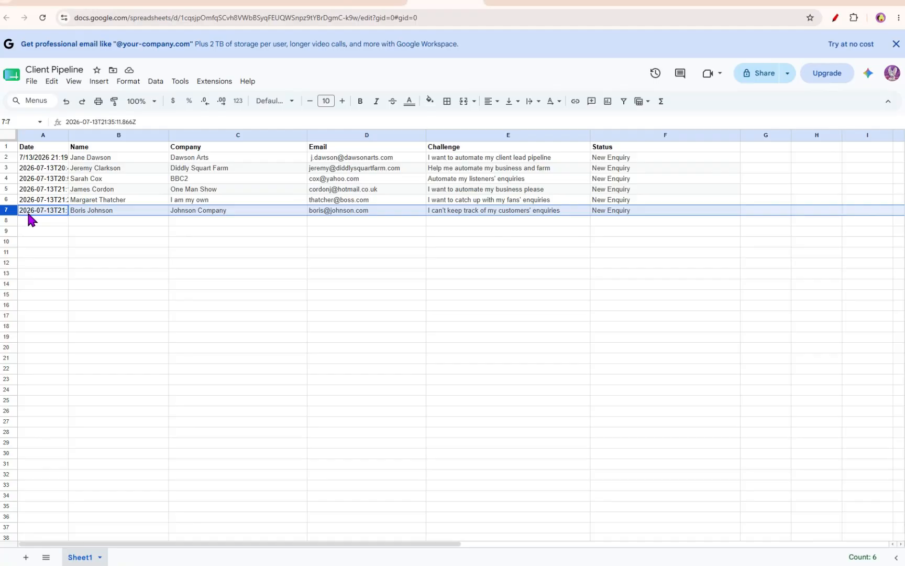
- Check the Client Pipeline database in Notion and the sent thank-you emails in Gmail
{"action": "left_click", "coordinate": [542, 4]}
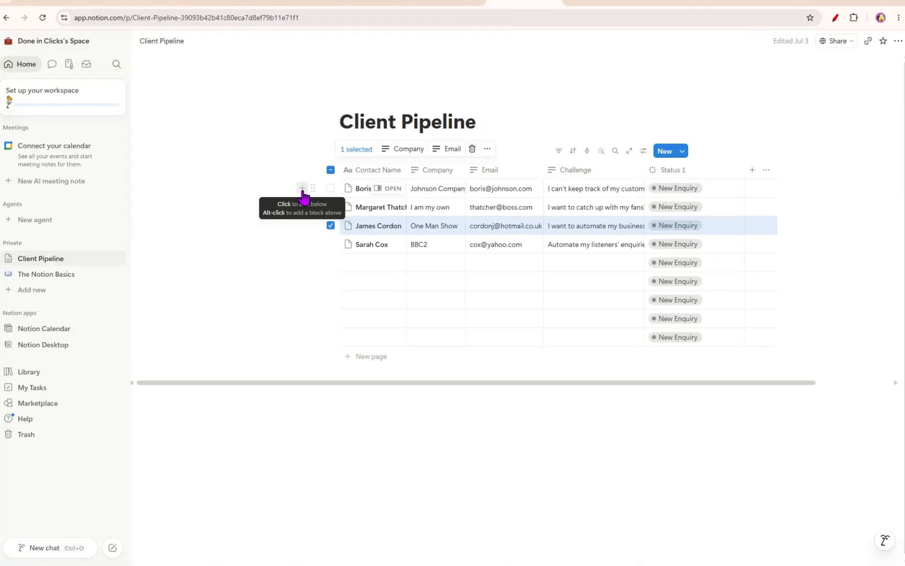
{"action": "left_click", "coordinate": [52, 5]}
{"action": "left_click", "coordinate": [53, 157]}
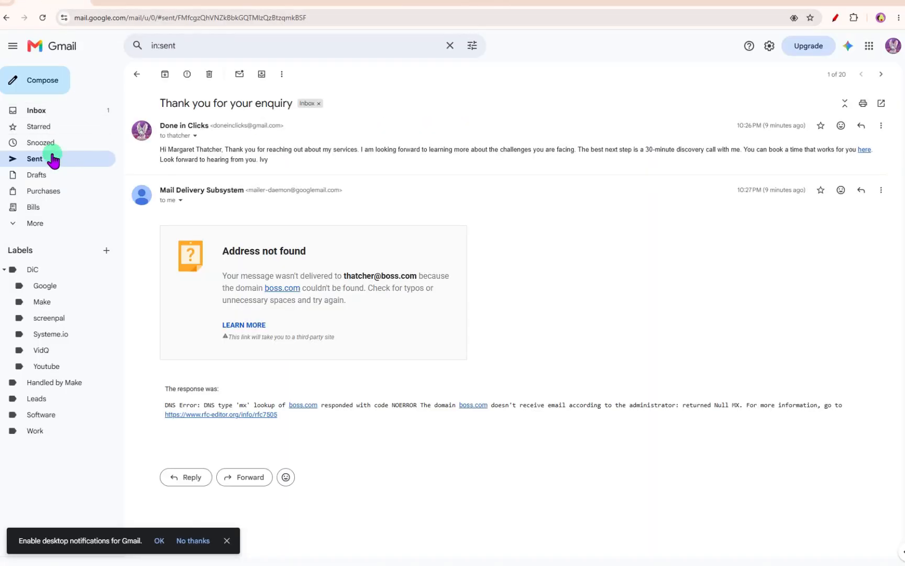
{"action": "left_click", "coordinate": [137, 74]}
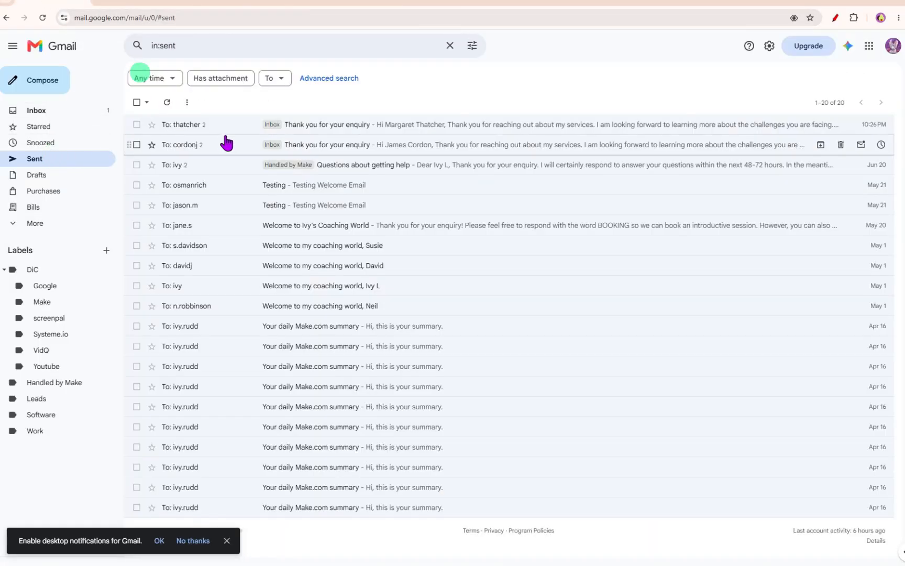
- Reload the Gmail Sent list, open the newest thank-you email and follow its booking link to the discovery call page
{"action": "left_click", "coordinate": [307, 125]}
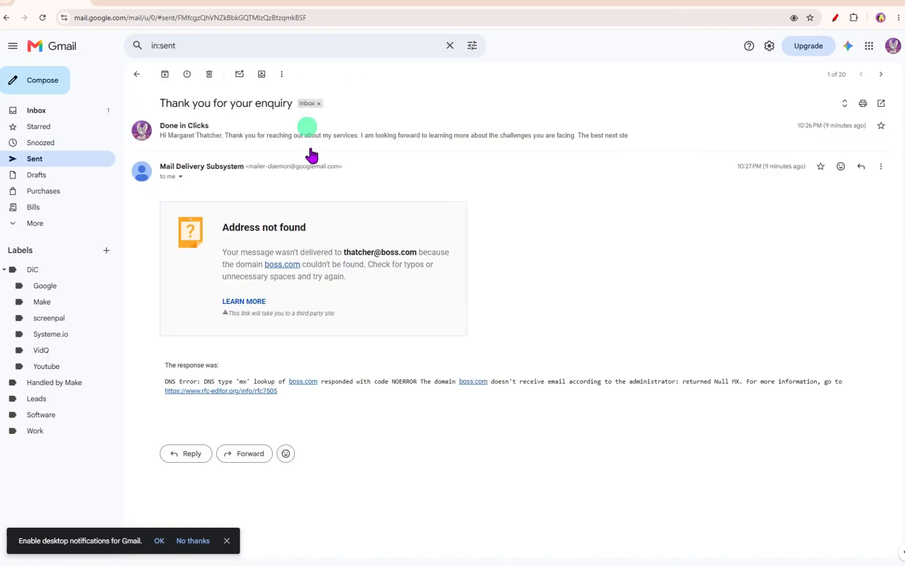
{"action": "left_click", "coordinate": [134, 74]}
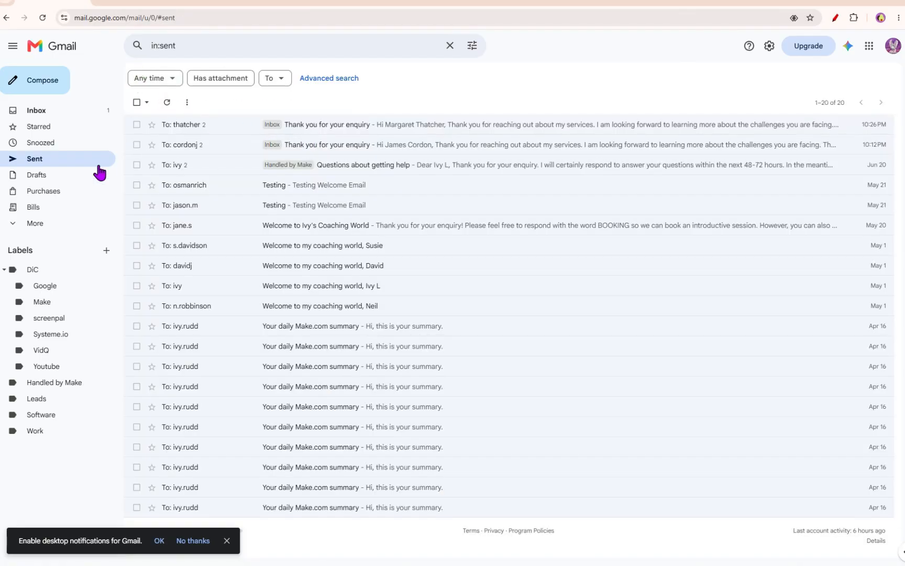
{"action": "key", "text": "F5"}
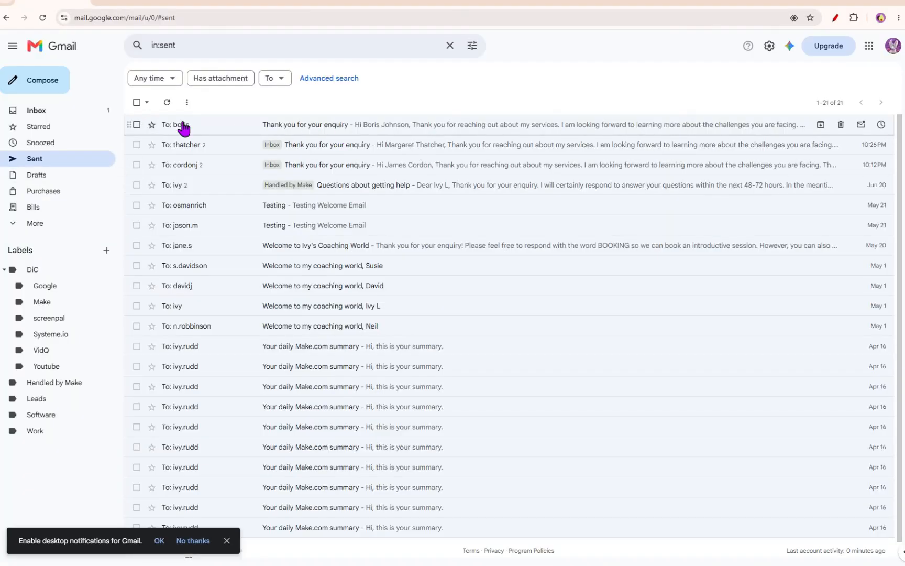
{"action": "left_click", "coordinate": [371, 125]}
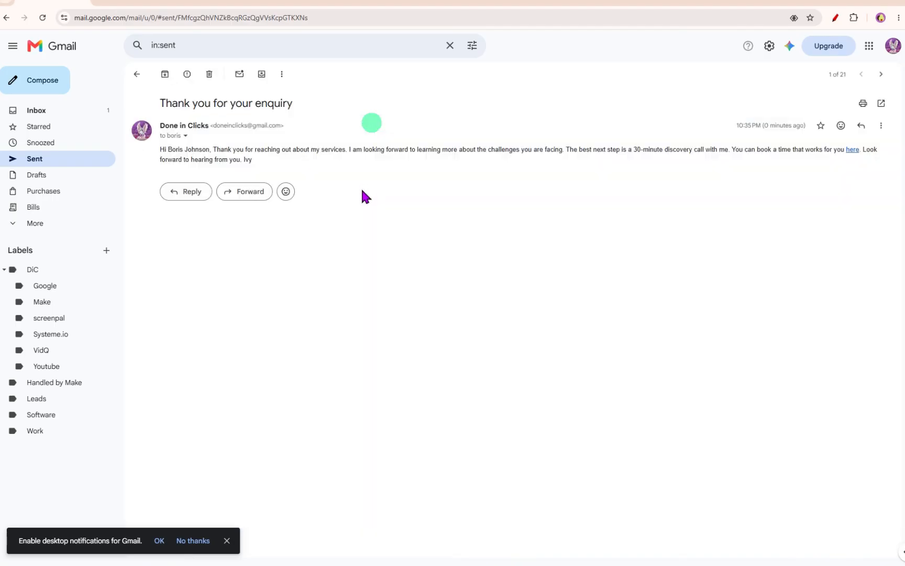
{"action": "left_click", "coordinate": [853, 149]}
{"action": "left_click", "coordinate": [134, 5]}
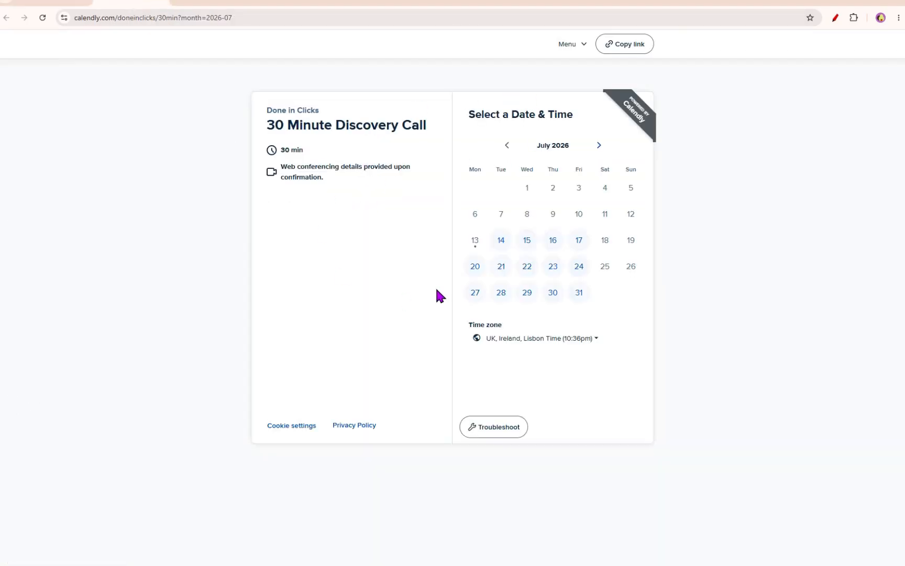
- Check the new client folder inside the Drive Clients folder and the new enquiry alert from Make in Slack
{"action": "left_click", "coordinate": [273, 6]}
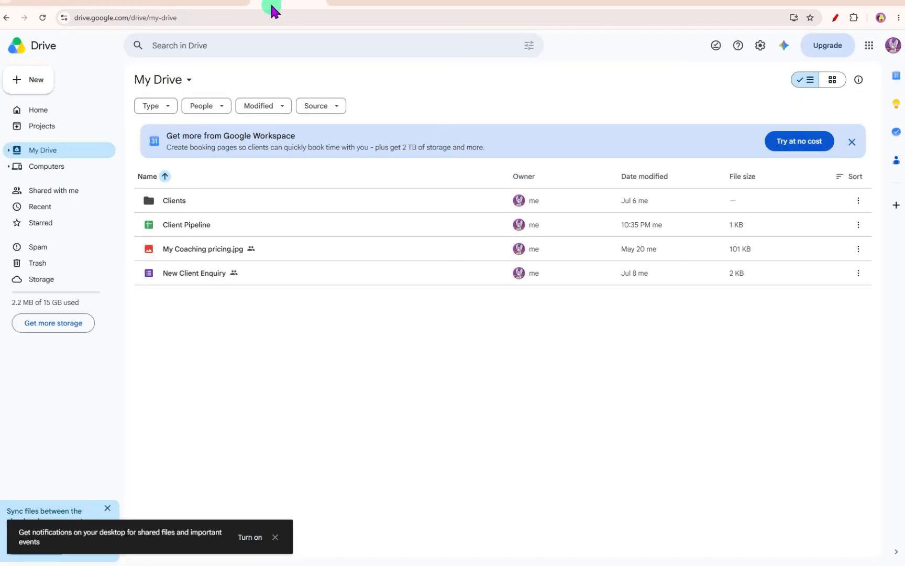
{"action": "left_click", "coordinate": [175, 204]}
{"action": "double_click", "coordinate": [174, 204]}
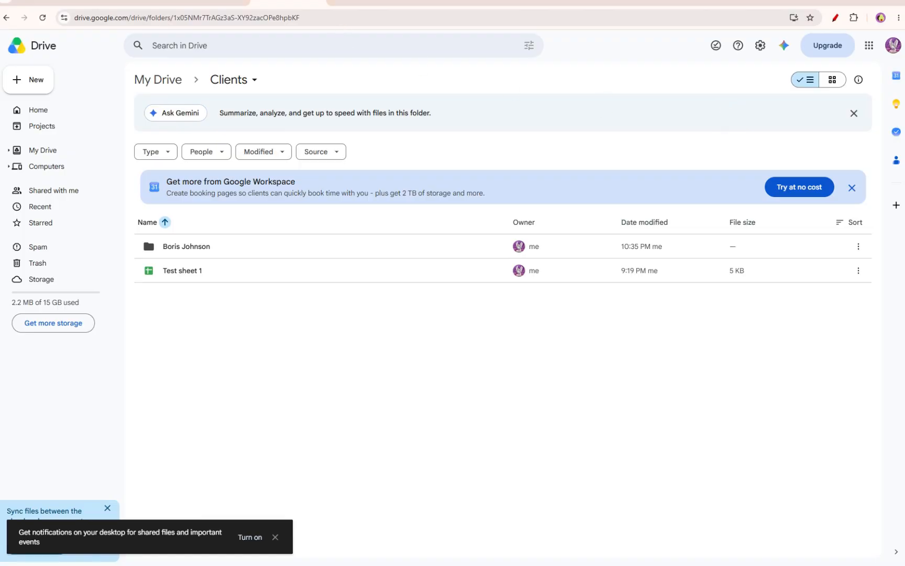
{"action": "left_click_drag", "start_coordinate": [1, 102], "coordinate": [598, 105]}
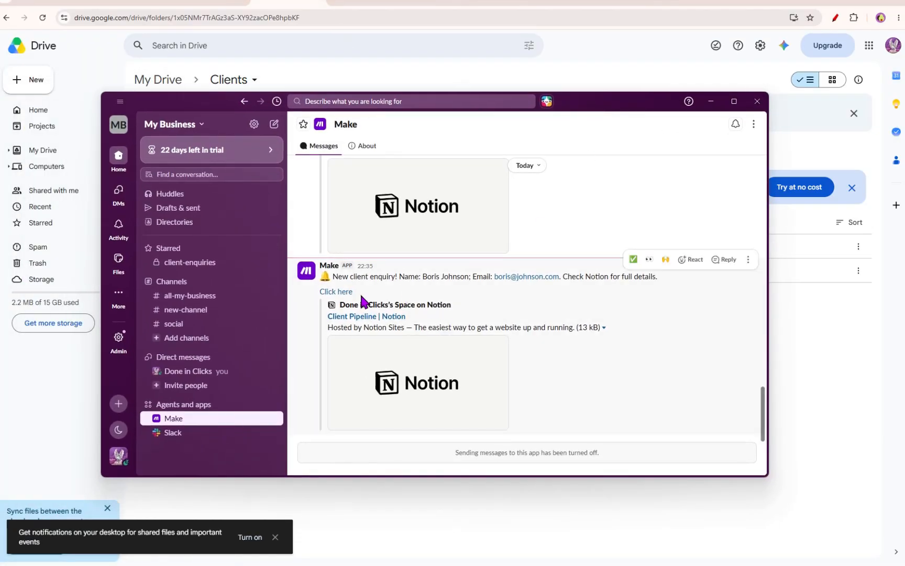
{"action": "left_click_drag", "start_coordinate": [419, 275], "coordinate": [473, 278]}
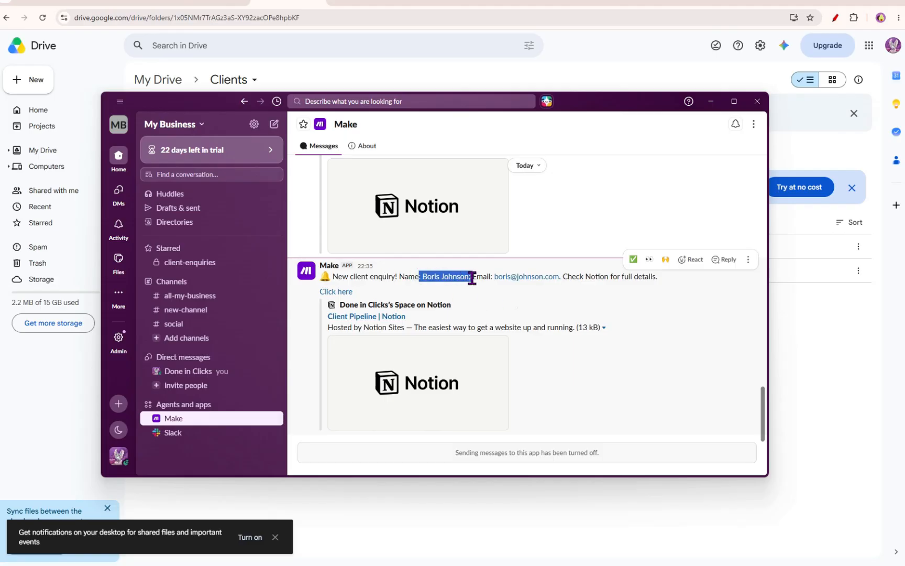
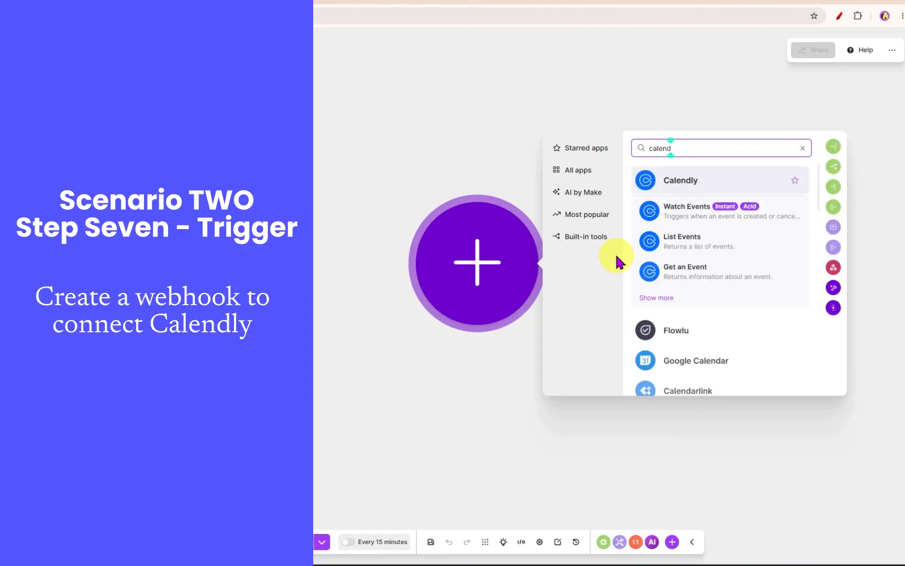
- Add a Calendly Watch Events trigger with a new webhook for Invitee Created events using the listed organization URI, and save it
{"action": "left_click", "coordinate": [687, 212]}
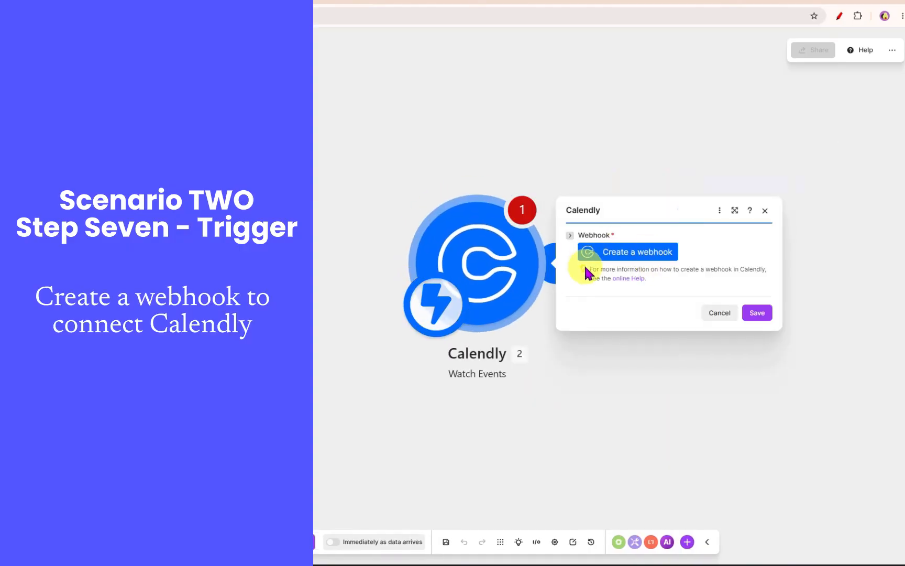
{"action": "left_click", "coordinate": [626, 254]}
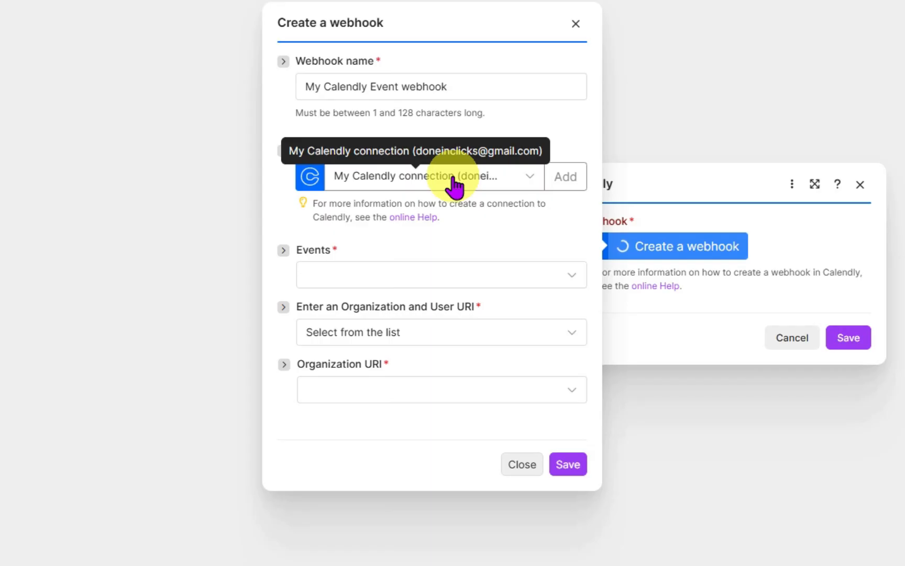
{"action": "left_click", "coordinate": [515, 284]}
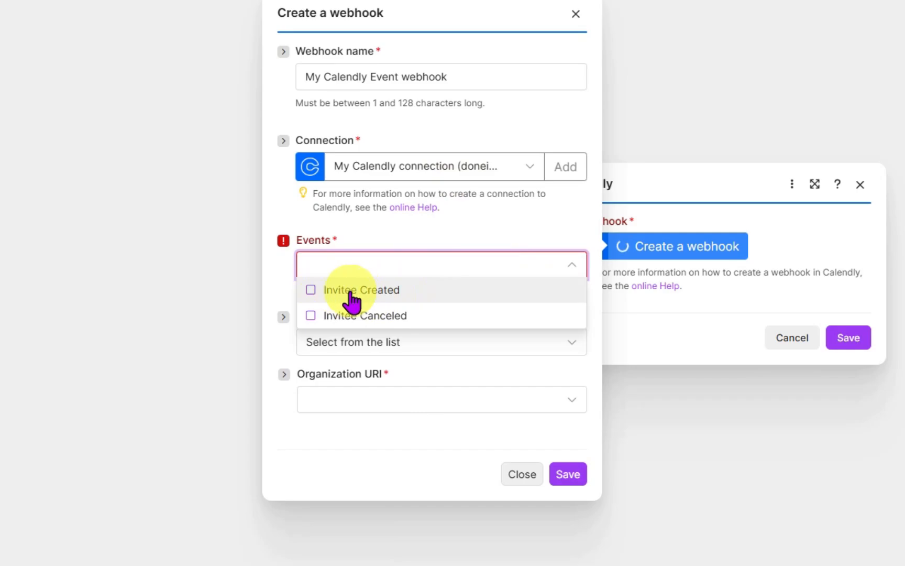
{"action": "left_click", "coordinate": [311, 291]}
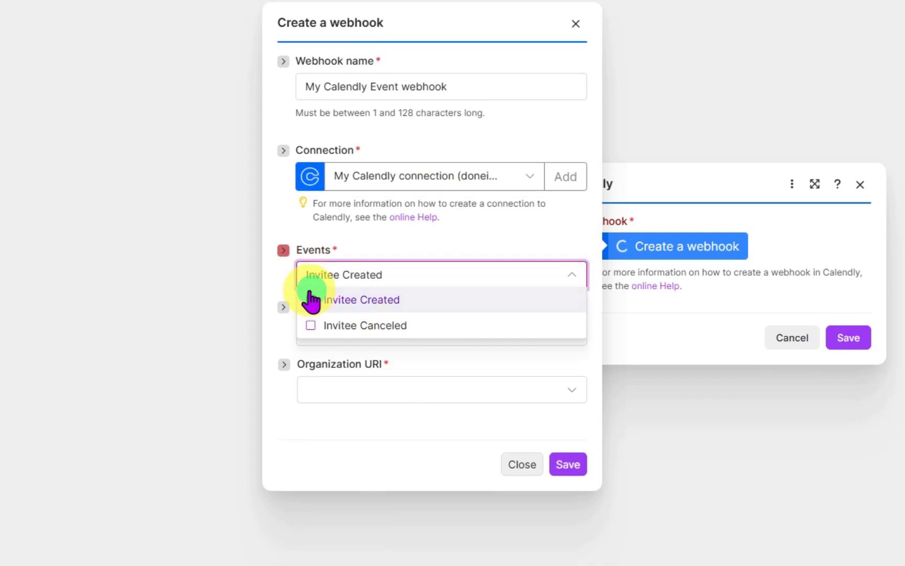
{"action": "left_click", "coordinate": [283, 346]}
{"action": "left_click", "coordinate": [392, 335]}
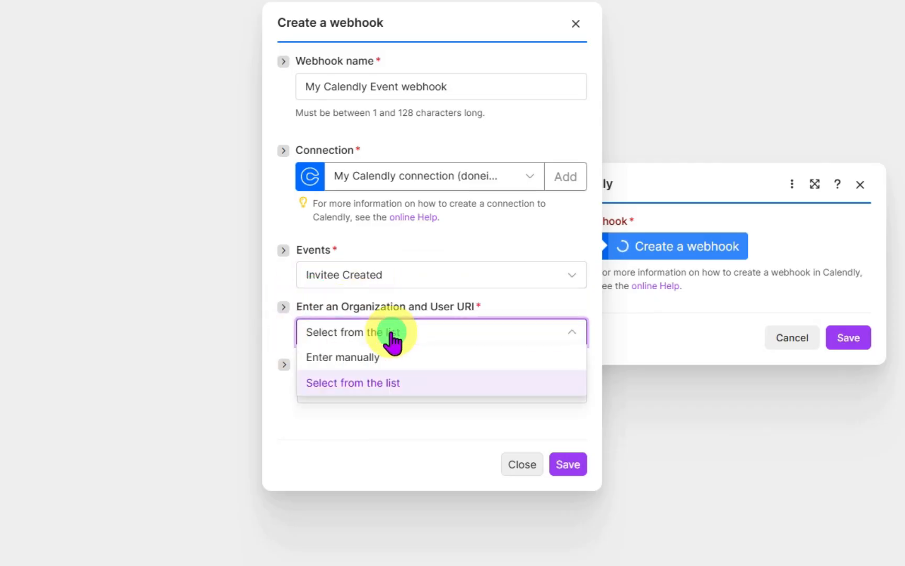
{"action": "left_click", "coordinate": [377, 383]}
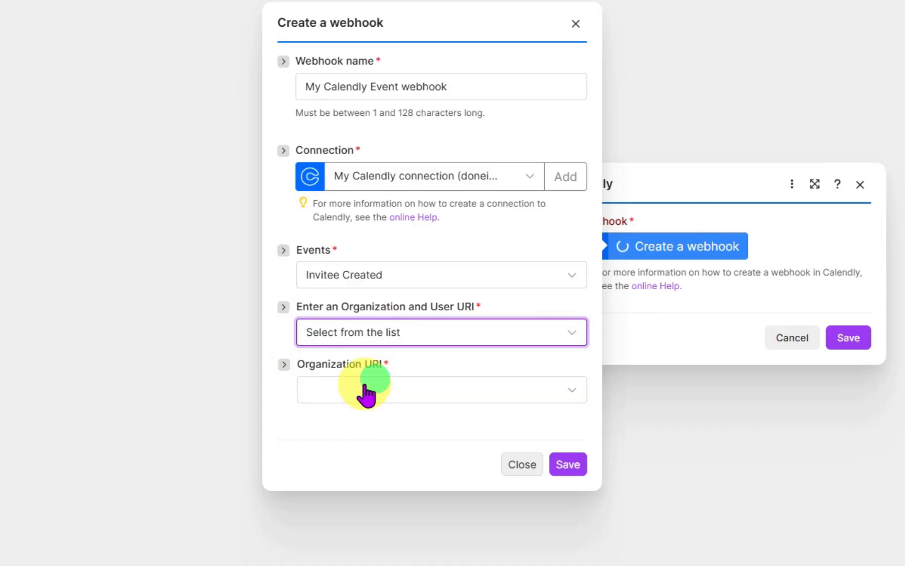
{"action": "left_click", "coordinate": [366, 394]}
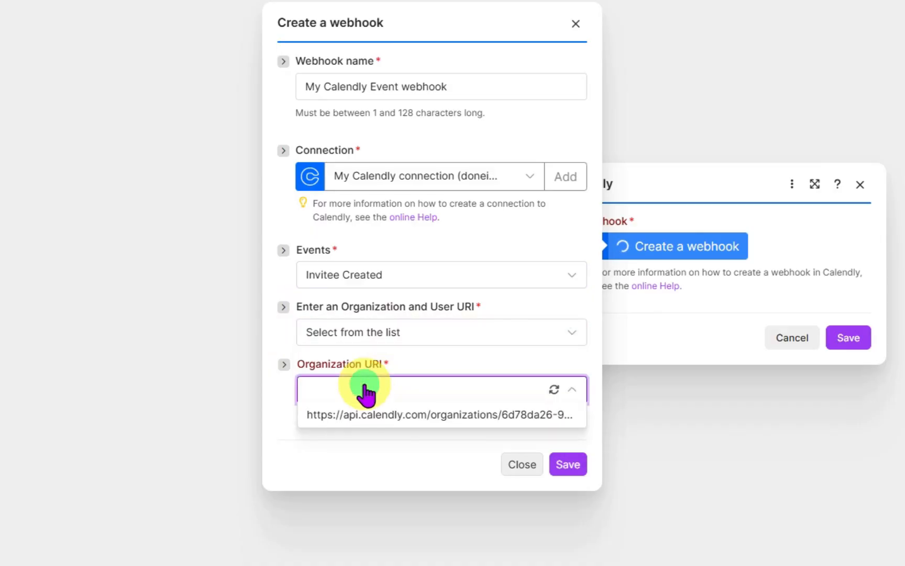
{"action": "left_click", "coordinate": [388, 422]}
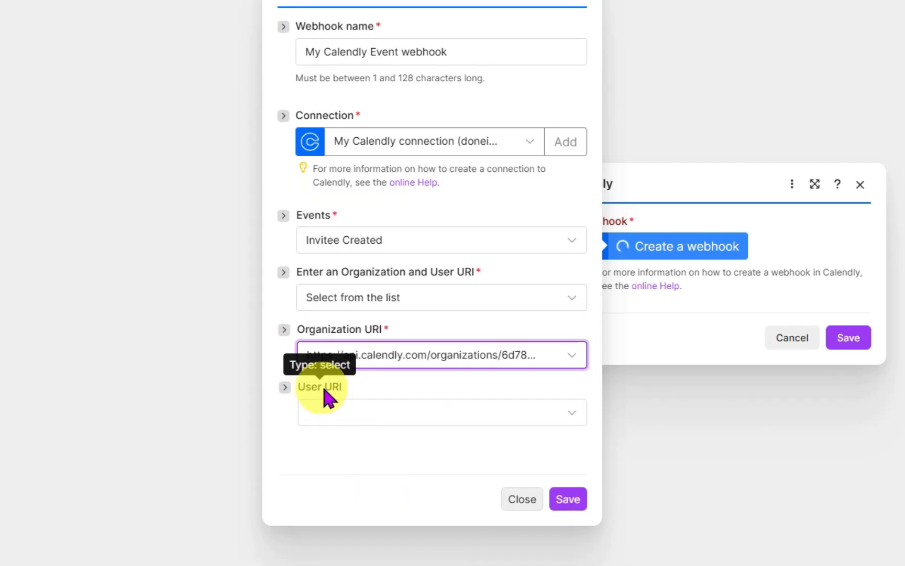
{"action": "left_click", "coordinate": [569, 499]}
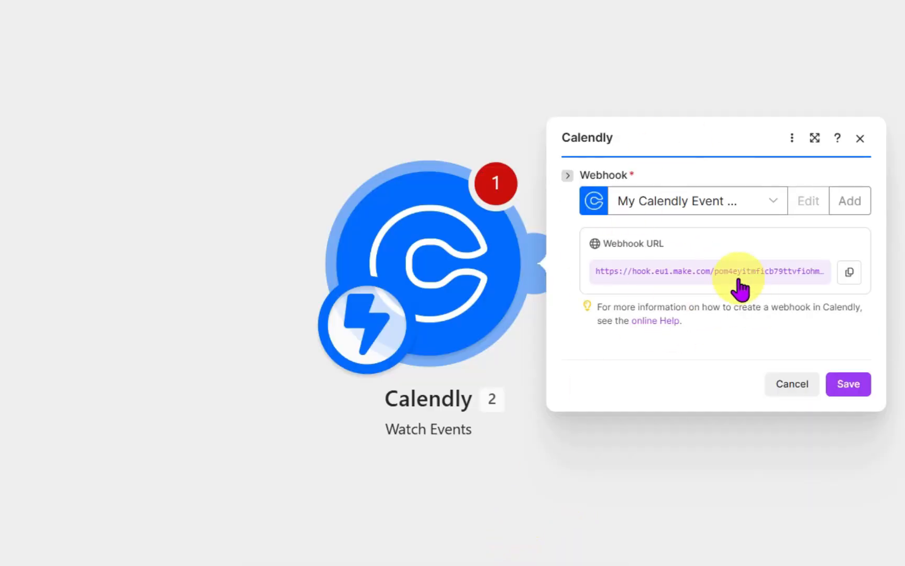
{"action": "left_click", "coordinate": [845, 387]}
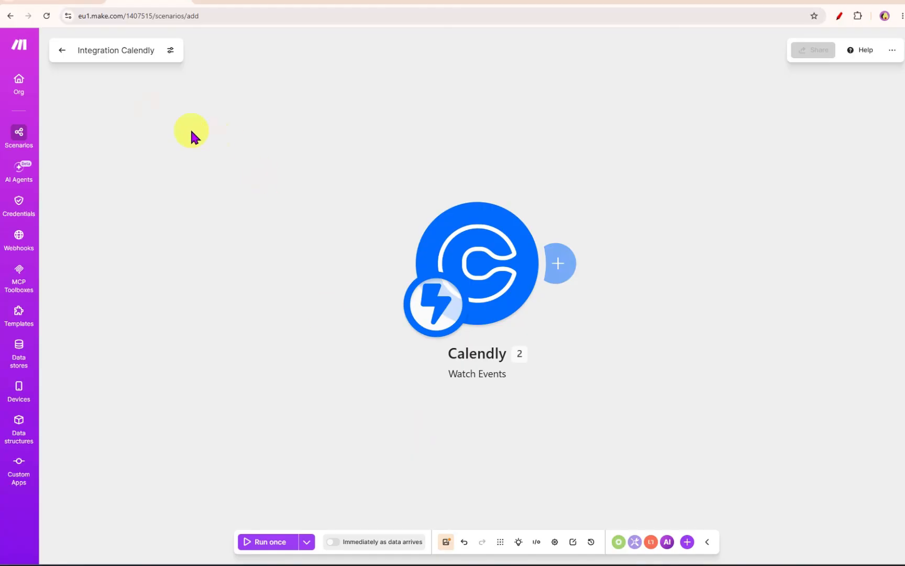
- Rename the scenario to Discovery Call Notion Log Slack Notification and save it
{"action": "left_click", "coordinate": [151, 57]}
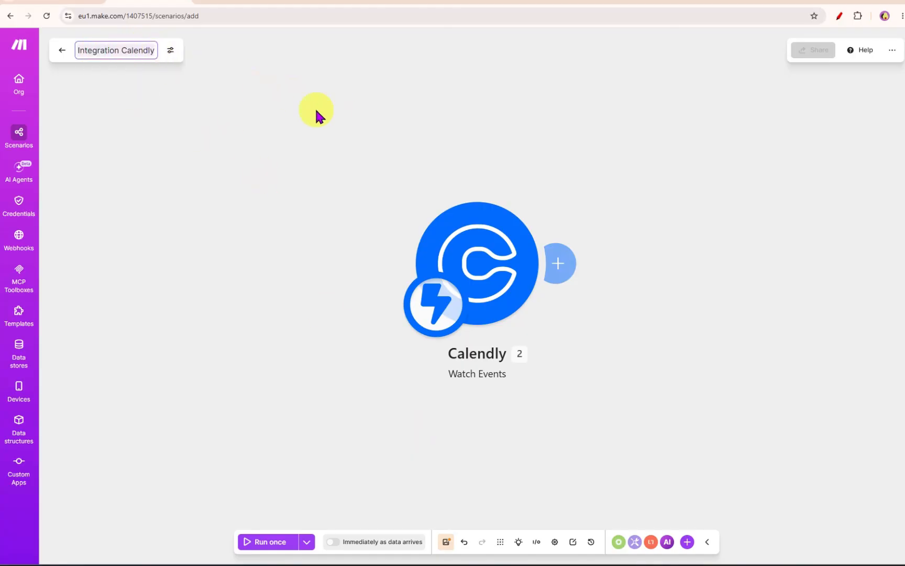
{"action": "key", "text": "ctrl+a"}
{"action": "type", "text": "Dis"}
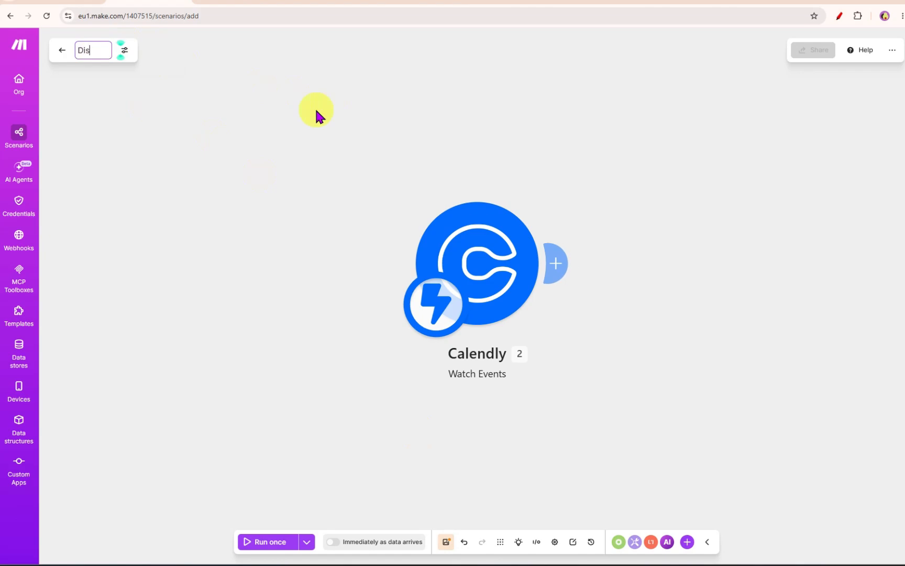
{"action": "type", "text": "covery Call Notion Log Slack Notification"}
{"action": "left_click", "coordinate": [326, 105]}
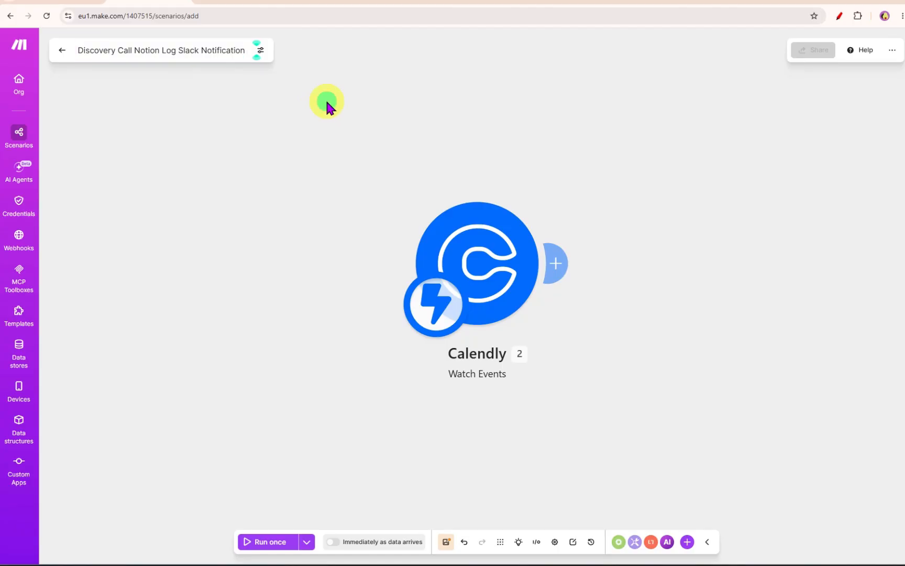
{"action": "left_click", "coordinate": [446, 543]}
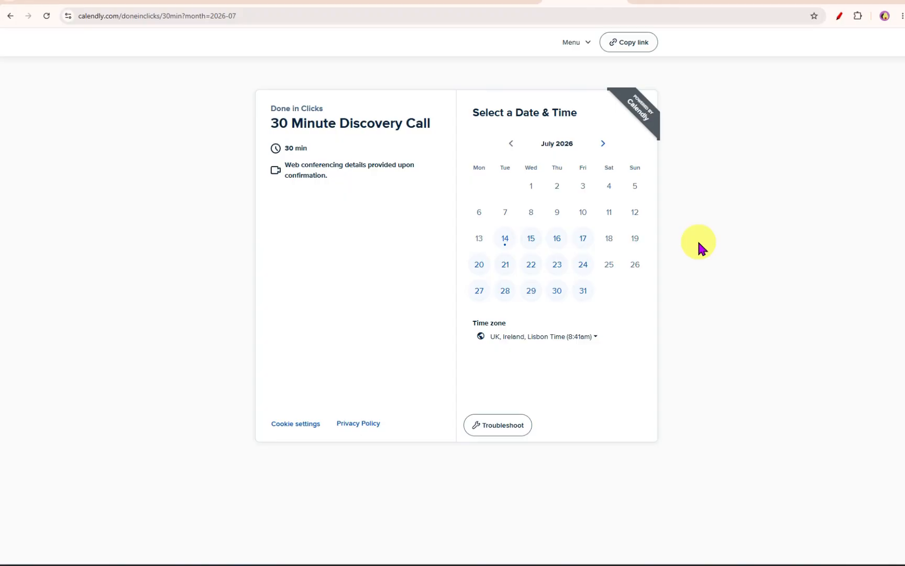
- Pick the 10:00am slot on Wednesday, July 15 on the 30 Minute Discovery Call booking page
{"action": "left_click", "coordinate": [531, 243]}
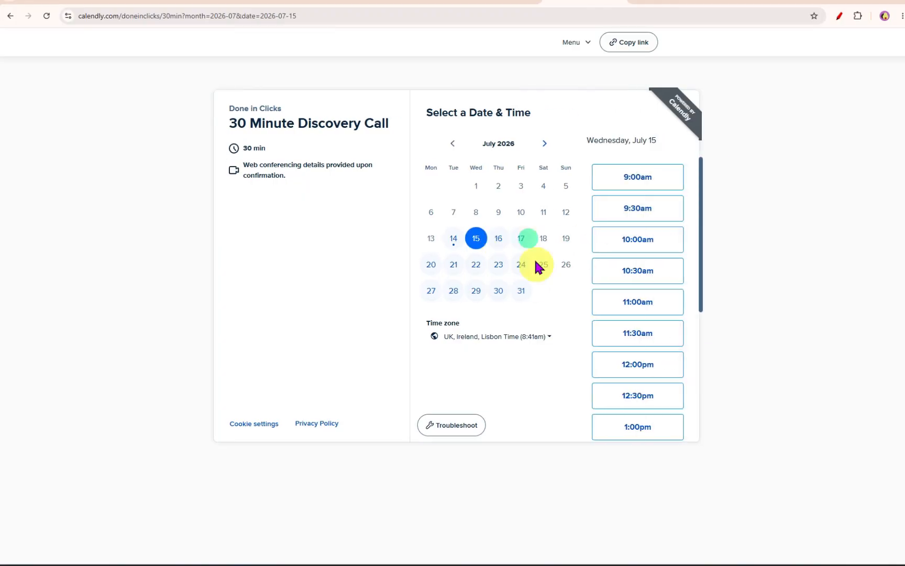
{"action": "left_click", "coordinate": [638, 242]}
{"action": "left_click", "coordinate": [644, 242]}
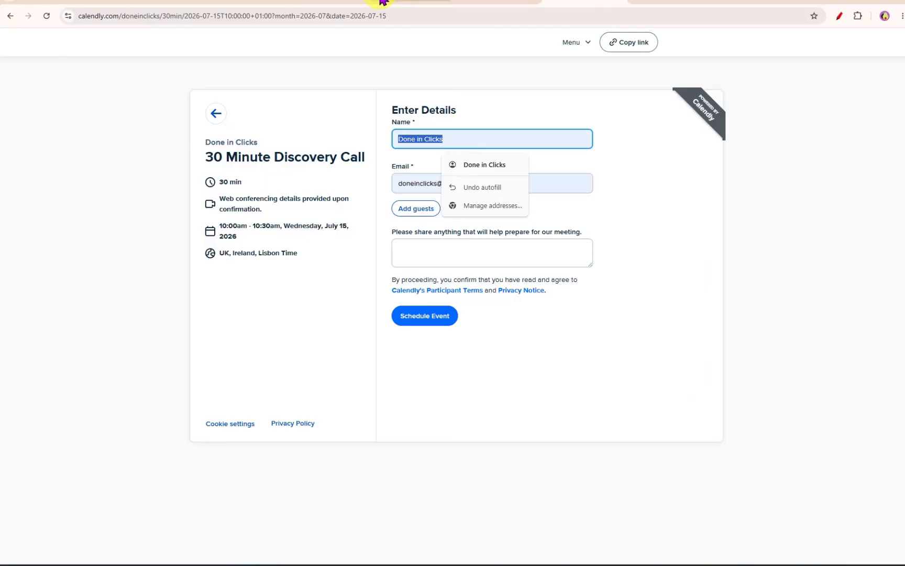
- Copy a lead's email from the Client Pipeline sheet, paste it into the booking form with the lead's name, and schedule the event
{"action": "left_click", "coordinate": [313, 5]}
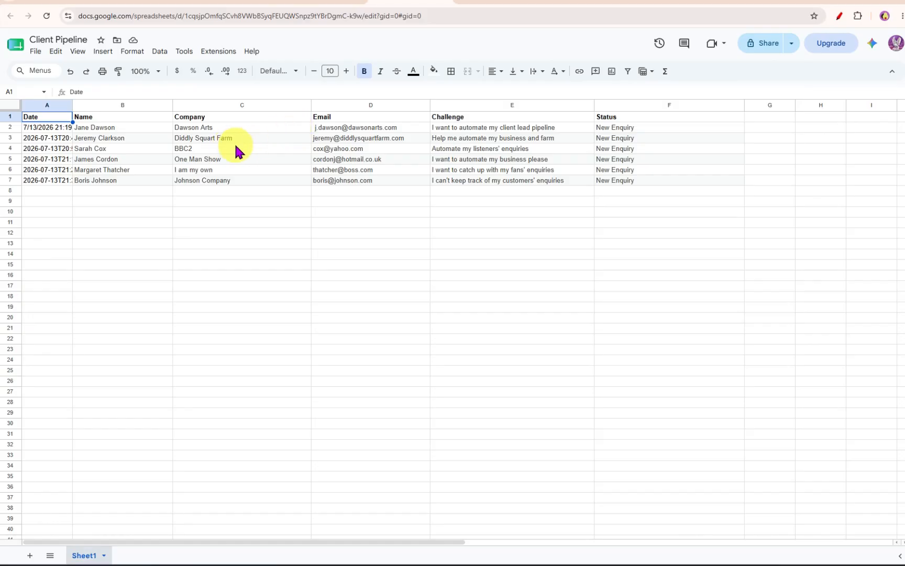
{"action": "double_click", "coordinate": [336, 150]}
{"action": "key", "text": "ctrl+a"}
{"action": "key", "text": "ctrl+c"}
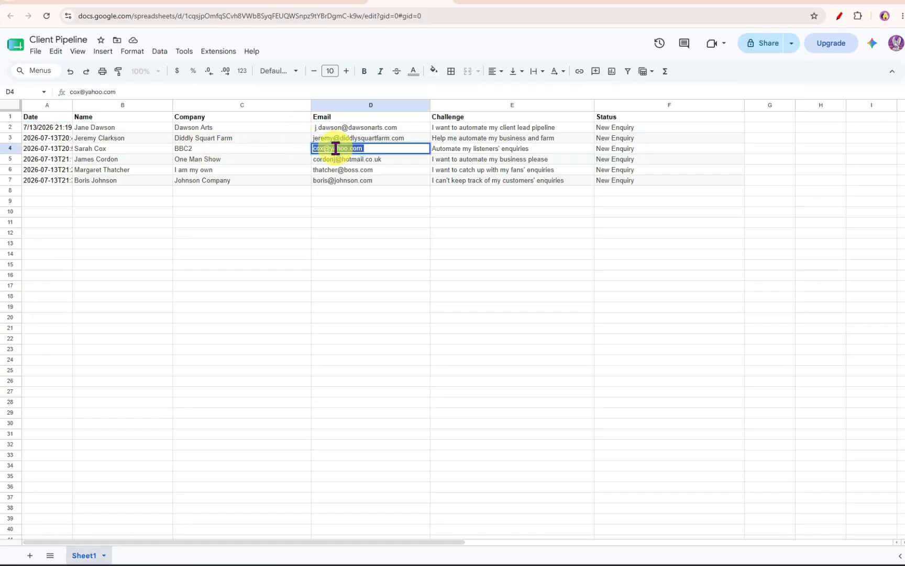
{"action": "left_click", "coordinate": [581, 4]}
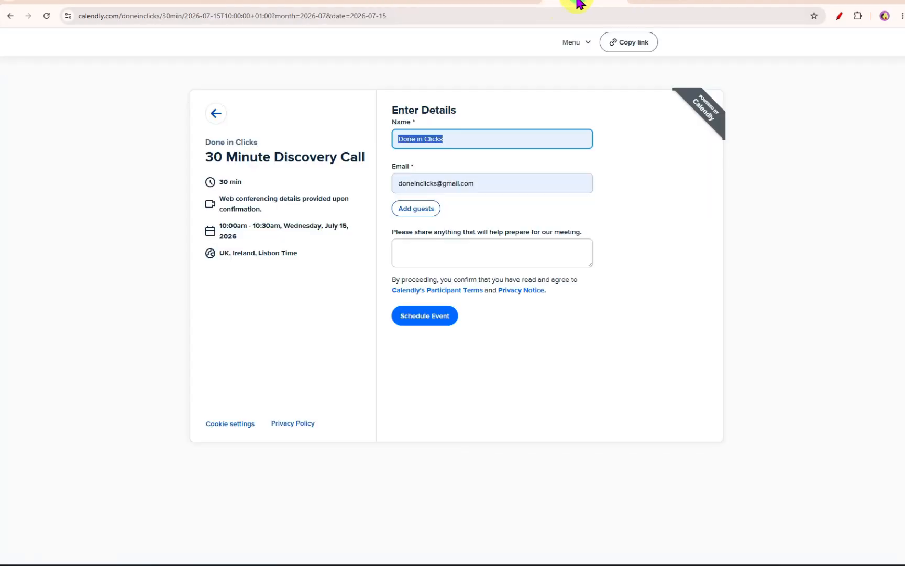
{"action": "left_click", "coordinate": [431, 178]}
{"action": "key", "text": "ctrl+a"}
{"action": "key", "text": "ctrl+v"}
{"action": "left_click", "coordinate": [420, 141]}
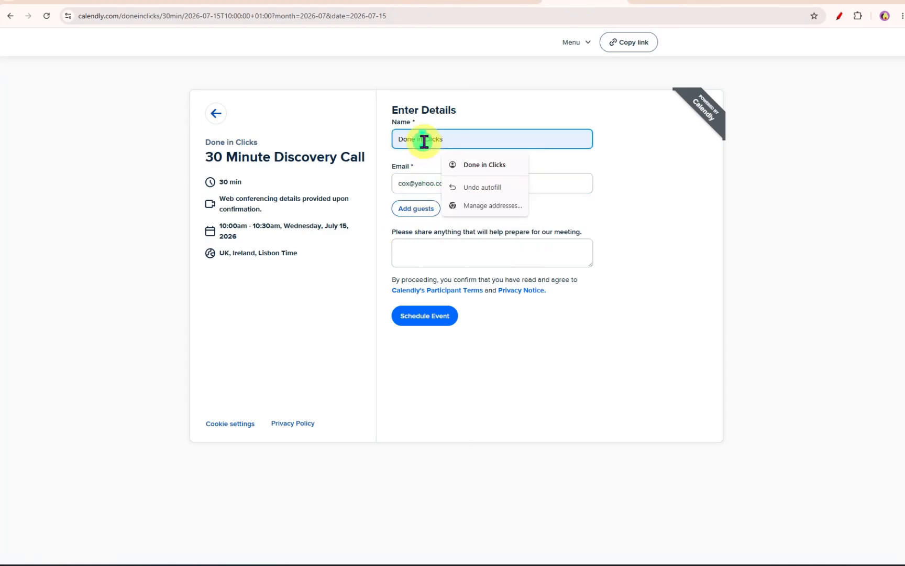
{"action": "key", "text": "ctrl+a"}
{"action": "type", "text": "Sarah Cox"}
{"action": "left_click", "coordinate": [646, 343]}
{"action": "left_click", "coordinate": [431, 316]}
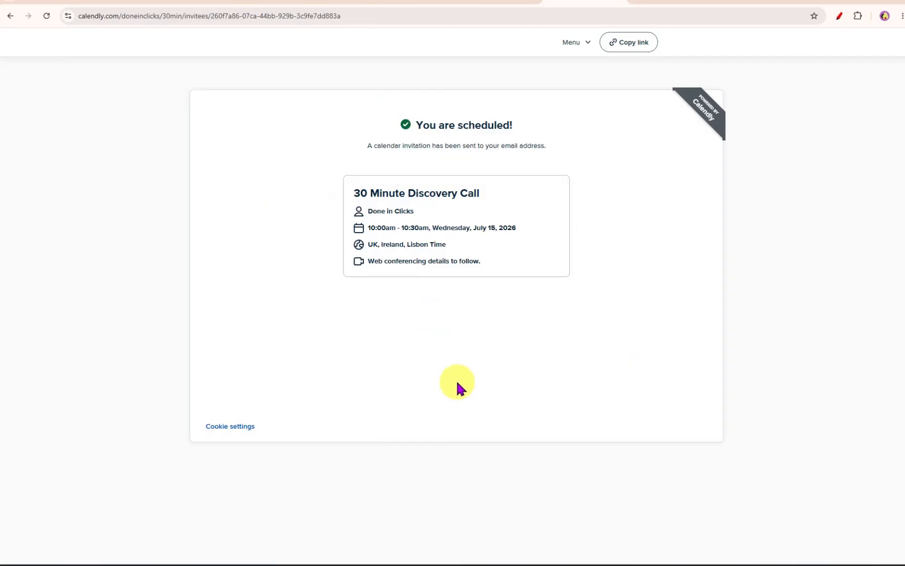
- Review the Calendly trigger's webhook settings in the scenario and the booking confirmation page
{"action": "left_click", "coordinate": [137, 3]}
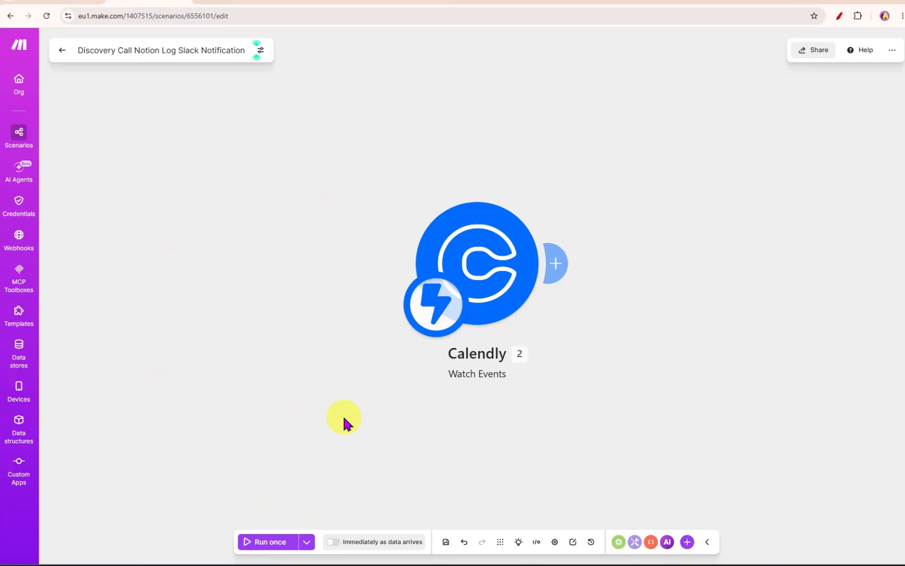
{"action": "left_click", "coordinate": [505, 263]}
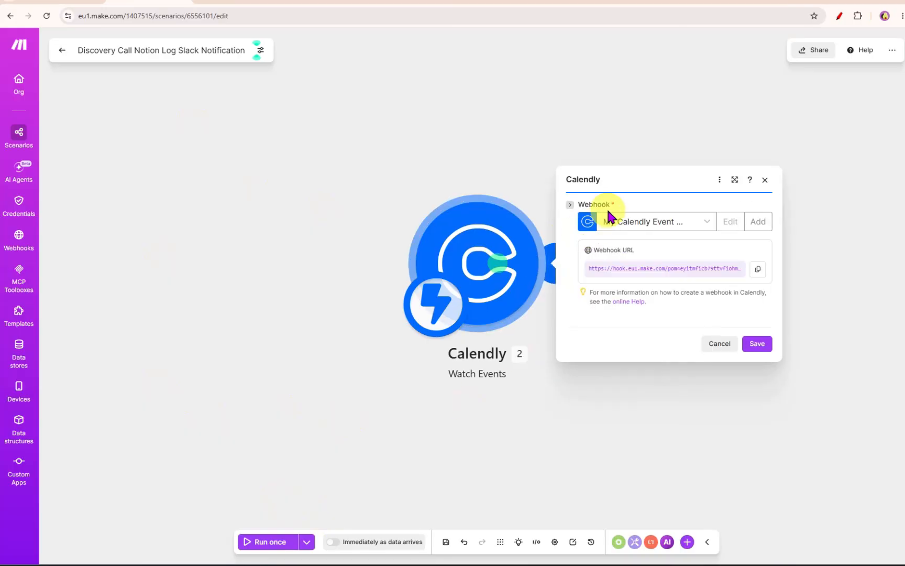
{"action": "left_click", "coordinate": [765, 181]}
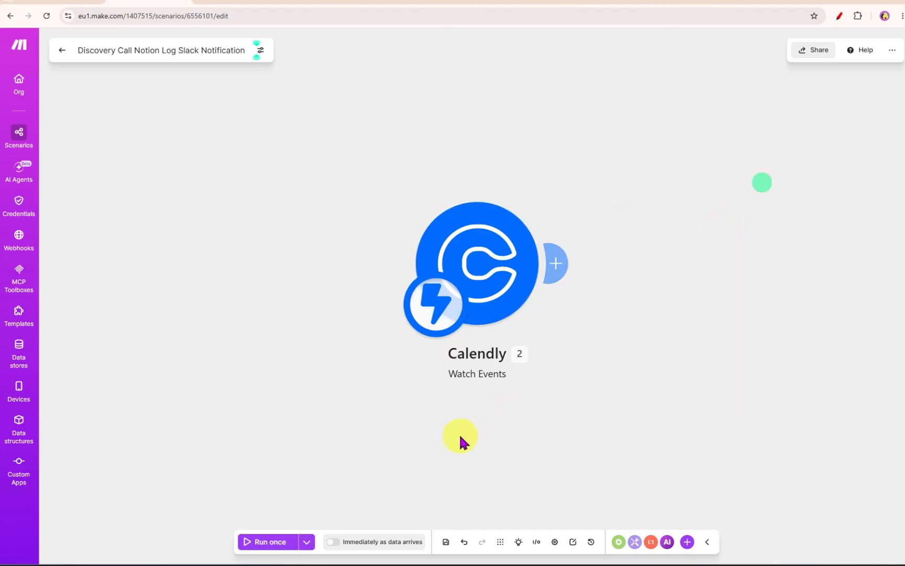
{"action": "left_click", "coordinate": [596, 3]}
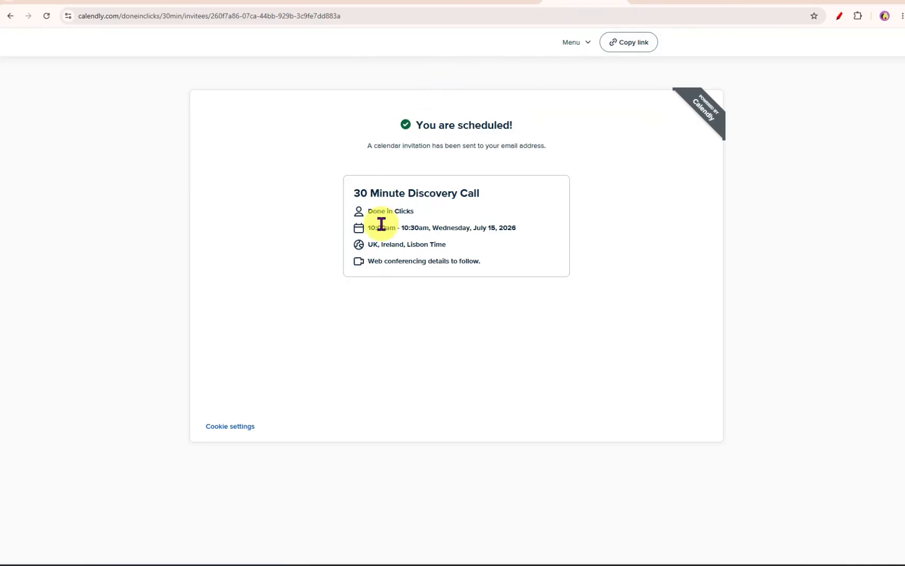
{"action": "left_click", "coordinate": [153, 4]}
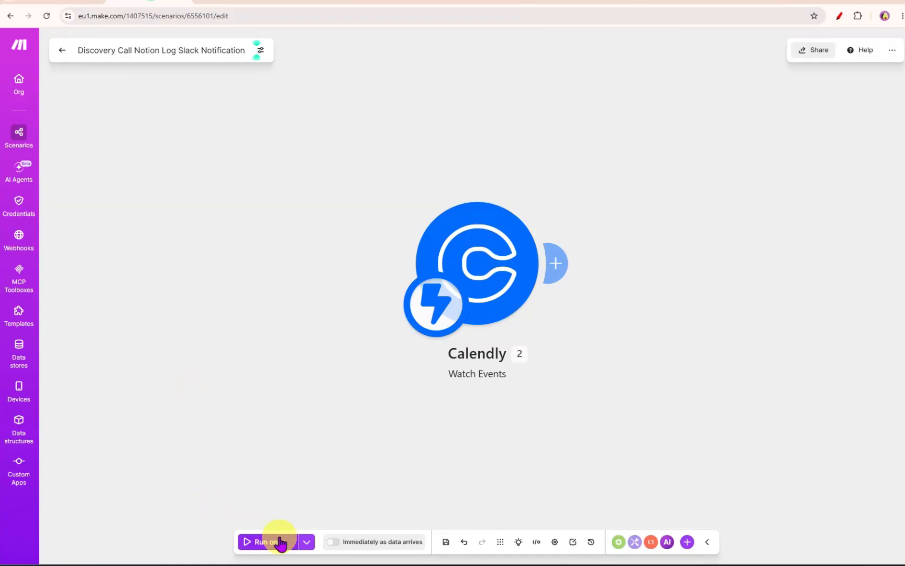
- Run the scenario once using the existing queued webhook data
{"action": "left_click", "coordinate": [280, 544]}
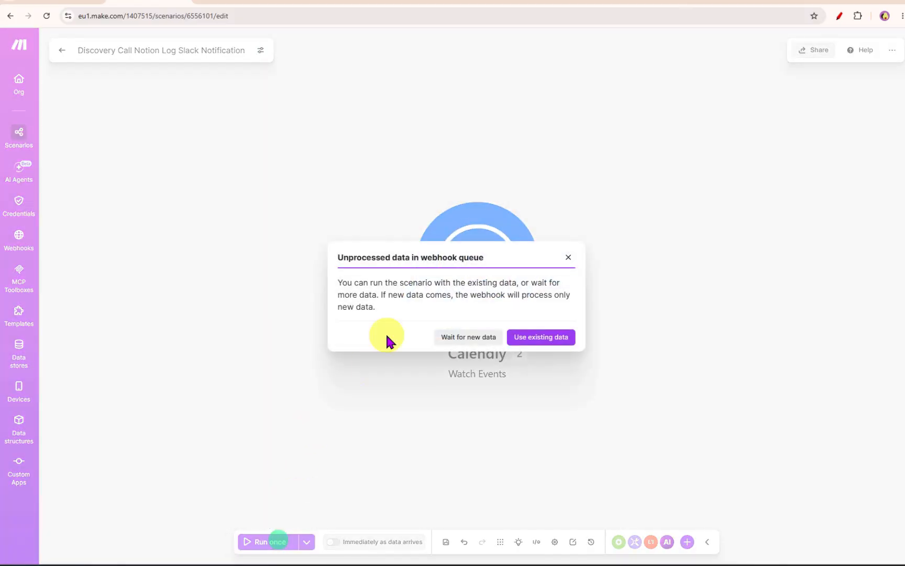
{"action": "left_click_drag", "start_coordinate": [340, 257], "coordinate": [490, 261]}
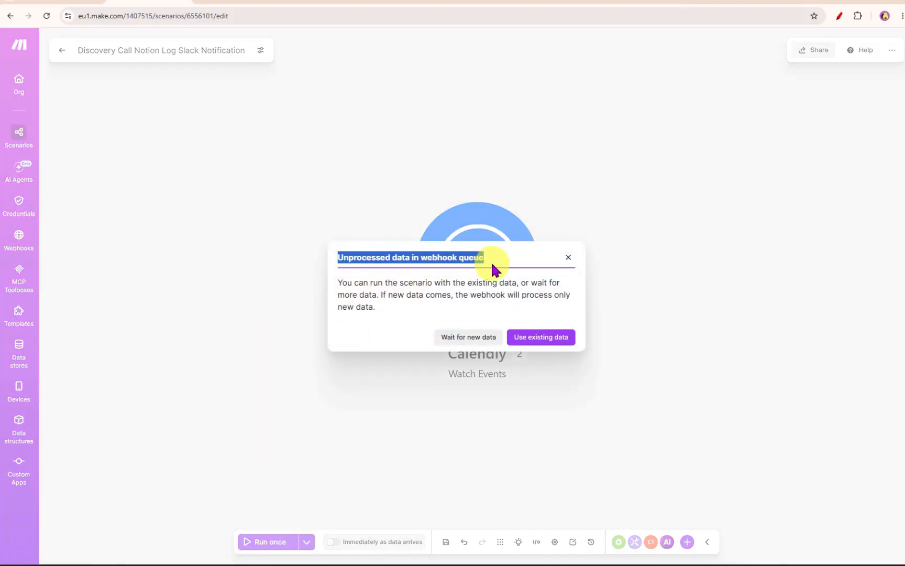
{"action": "left_click_drag", "start_coordinate": [358, 282], "coordinate": [389, 311]}
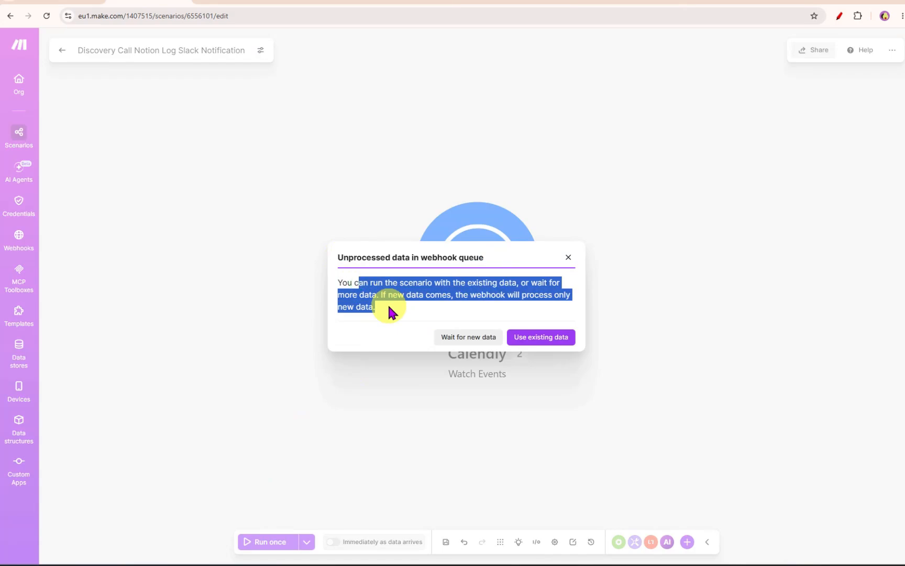
{"action": "left_click", "coordinate": [524, 338]}
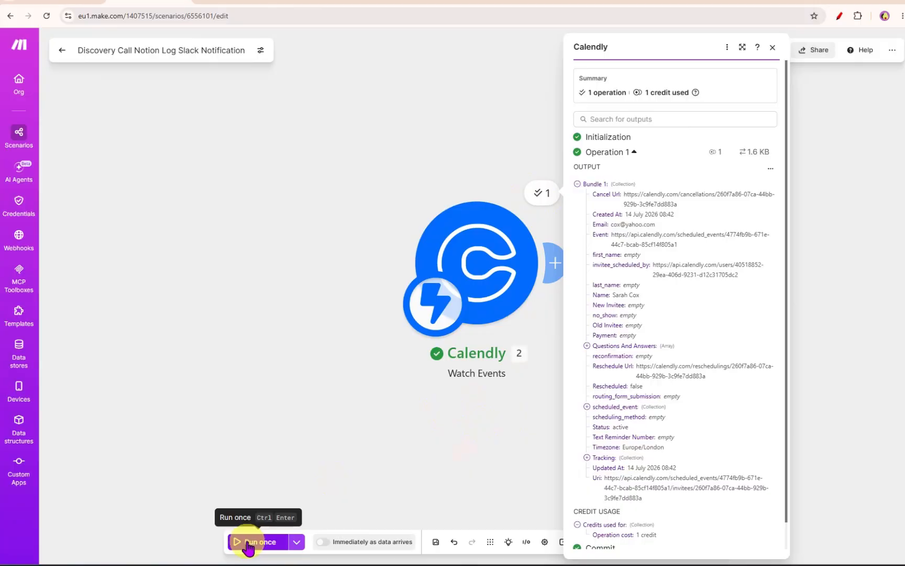
- Inspect the Calendly trigger's output bundle from the run against the booking confirmation
{"action": "left_click", "coordinate": [576, 7]}
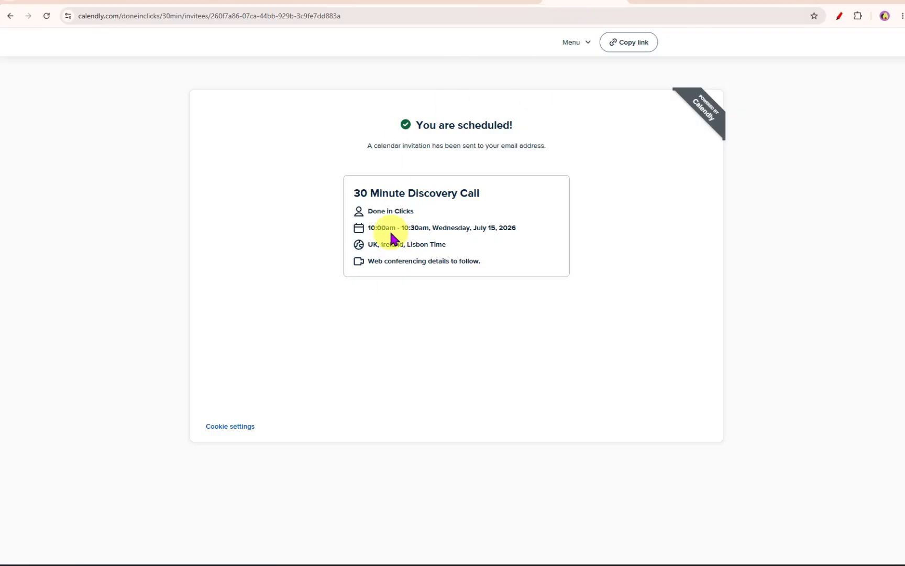
{"action": "left_click", "coordinate": [175, 6]}
{"action": "left_click", "coordinate": [260, 542]}
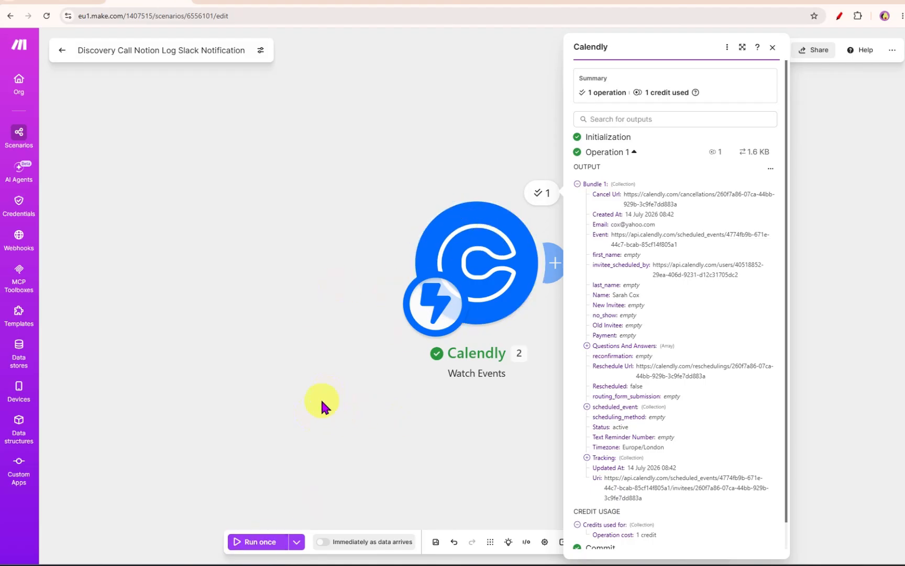
{"action": "left_click", "coordinate": [492, 281]}
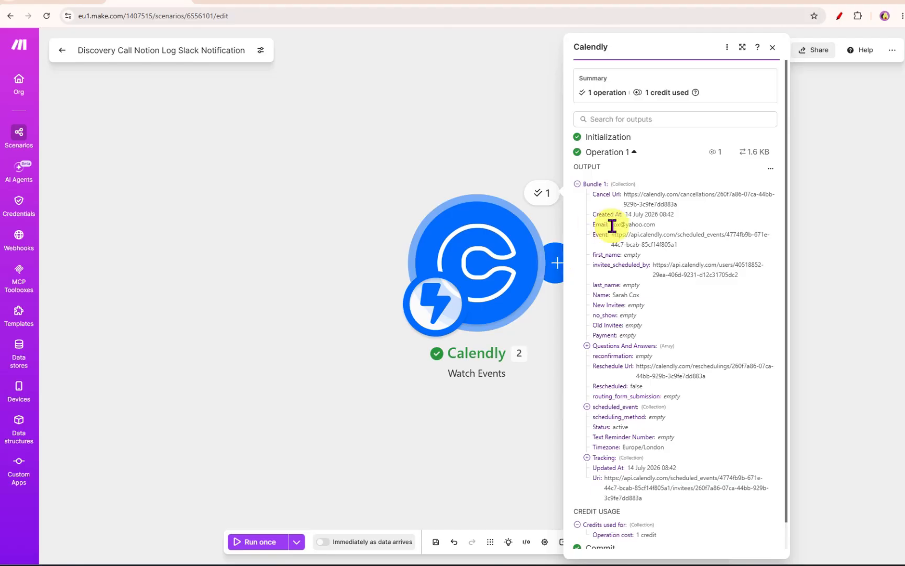
{"action": "left_click_drag", "start_coordinate": [610, 224], "coordinate": [655, 224]}
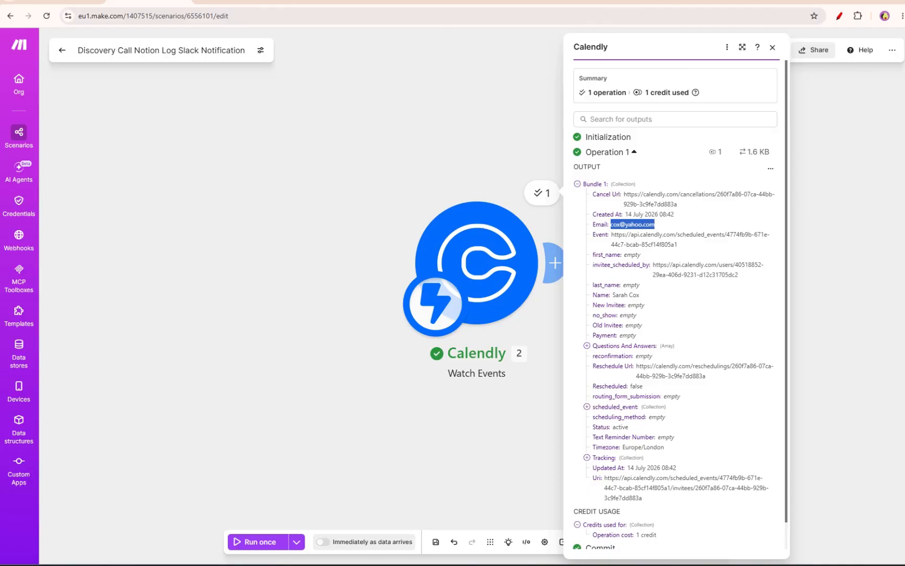
{"action": "left_click", "coordinate": [371, 367]}
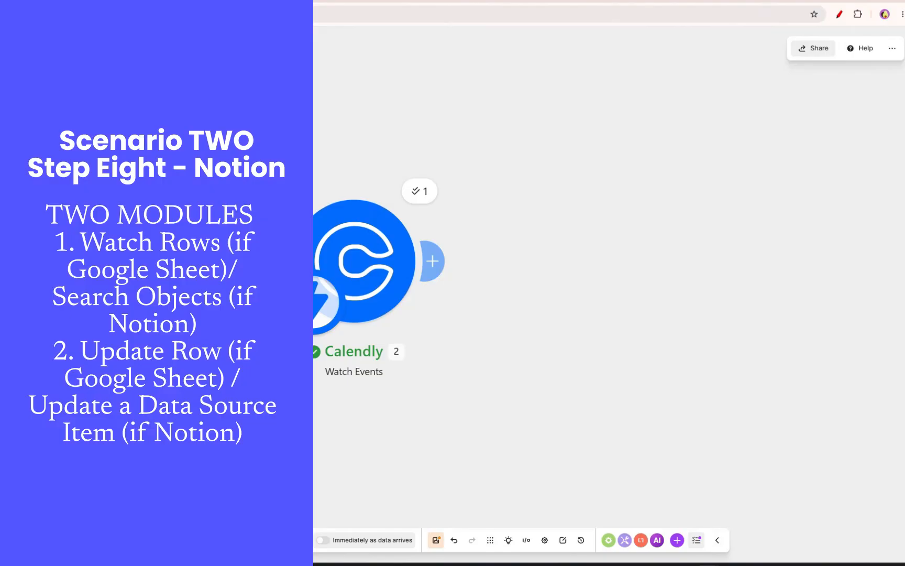
- Add a Notion Search Objects module after the Calendly Watch Events trigger
{"action": "left_click", "coordinate": [436, 261]}
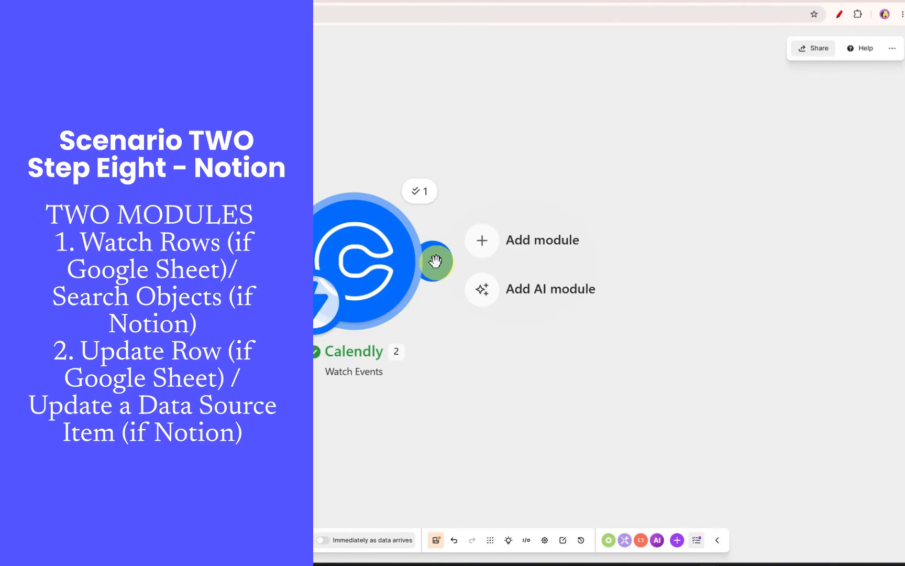
{"action": "left_click", "coordinate": [499, 254]}
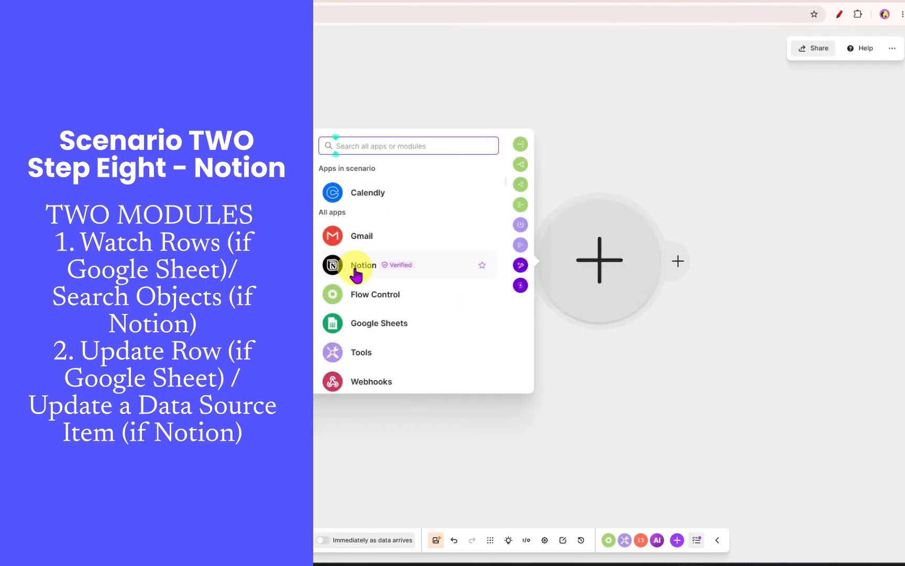
{"action": "left_click", "coordinate": [354, 267]}
{"action": "scroll", "coordinate": [364, 299], "scroll_direction": "down", "scroll_amount": 2}
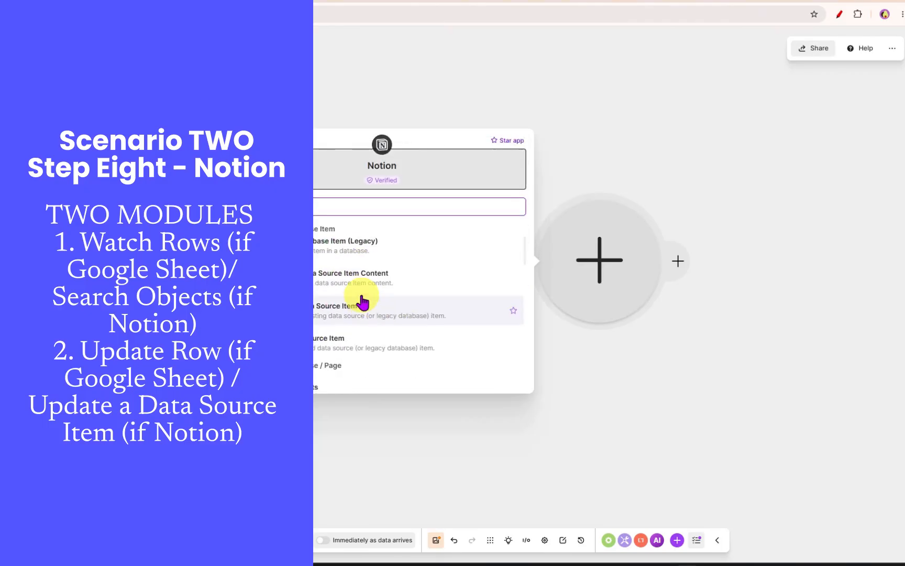
{"action": "scroll", "coordinate": [366, 301], "scroll_direction": "up", "scroll_amount": 1}
{"action": "scroll", "coordinate": [367, 301], "scroll_direction": "down", "scroll_amount": 1}
{"action": "scroll", "coordinate": [367, 300], "scroll_direction": "down", "scroll_amount": 2}
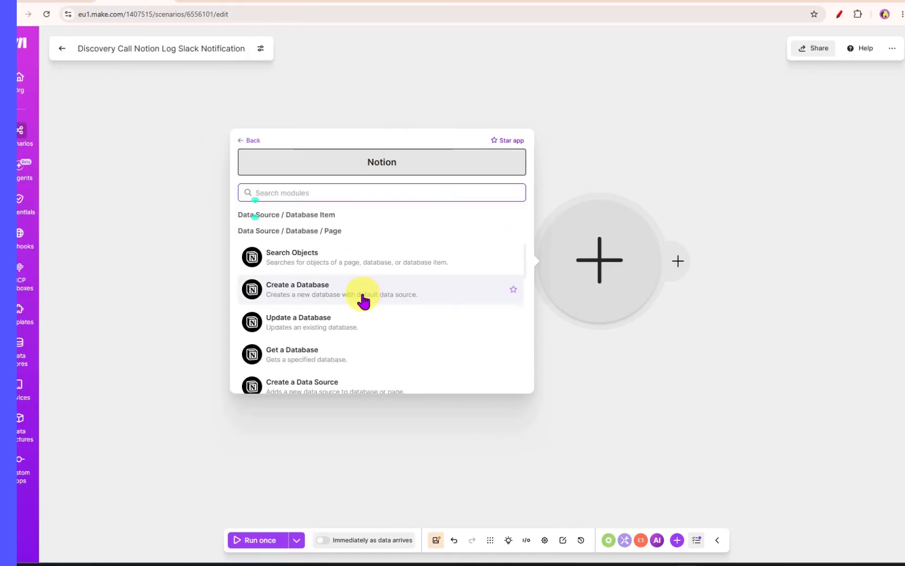
{"action": "left_click", "coordinate": [307, 259]}
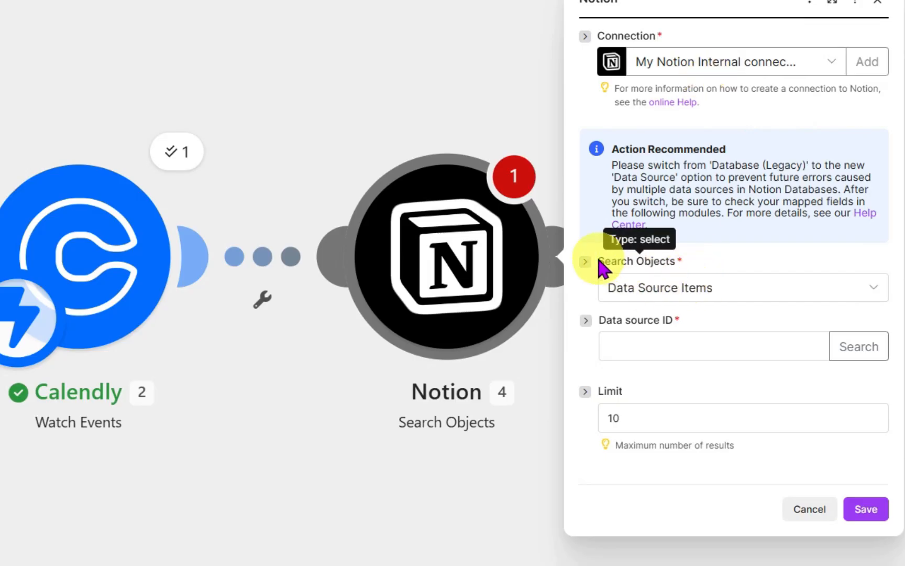
- Set the module to search Data Source Items and choose the client data source found by searching for "client"
{"action": "left_click", "coordinate": [678, 289]}
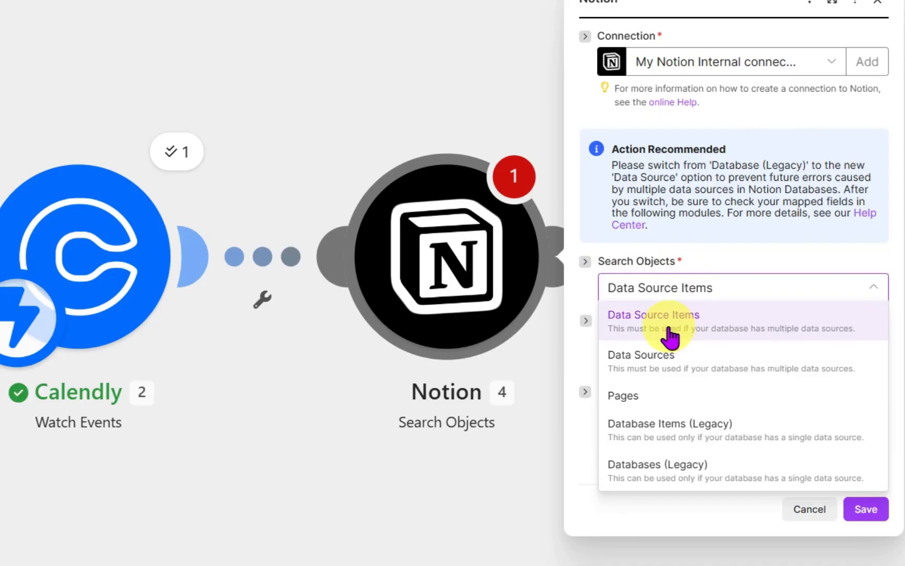
{"action": "left_click", "coordinate": [669, 326]}
{"action": "left_click_drag", "start_coordinate": [610, 322], "coordinate": [712, 323]}
{"action": "left_click", "coordinate": [845, 346]}
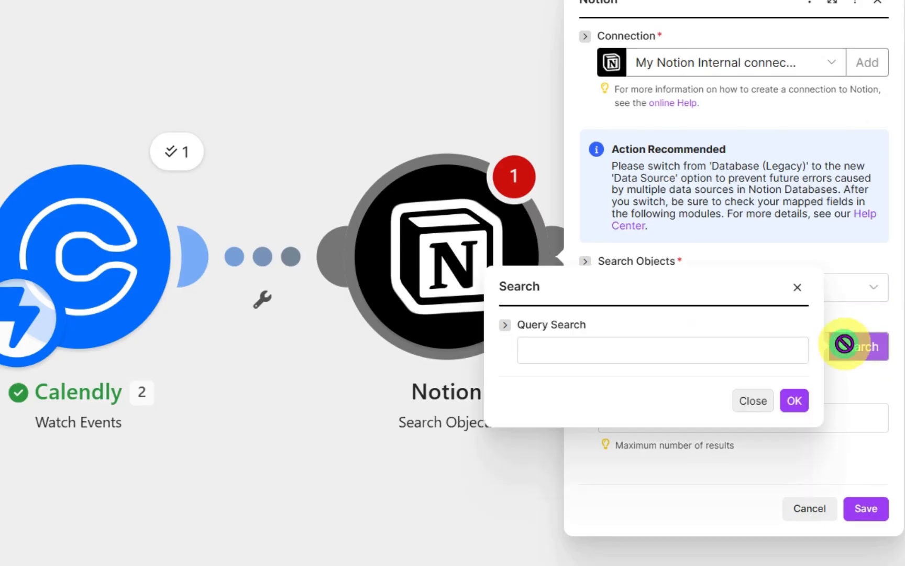
{"action": "left_click", "coordinate": [639, 355]}
{"action": "type", "text": "client"}
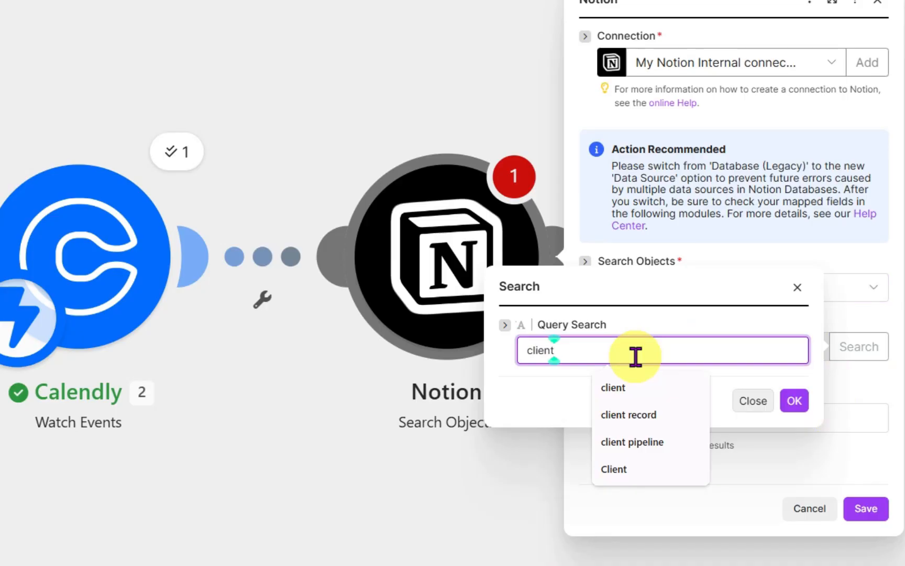
{"action": "left_click", "coordinate": [619, 386]}
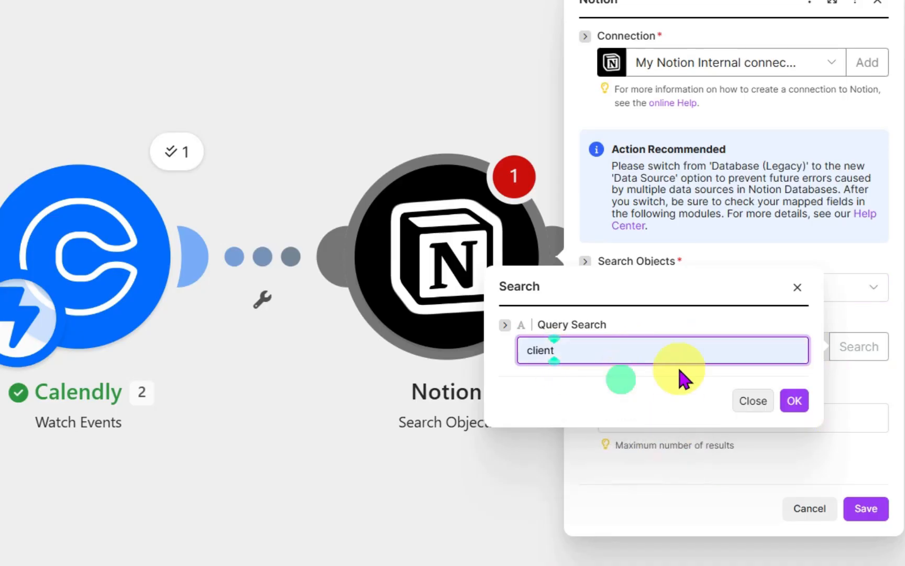
{"action": "left_click", "coordinate": [792, 401]}
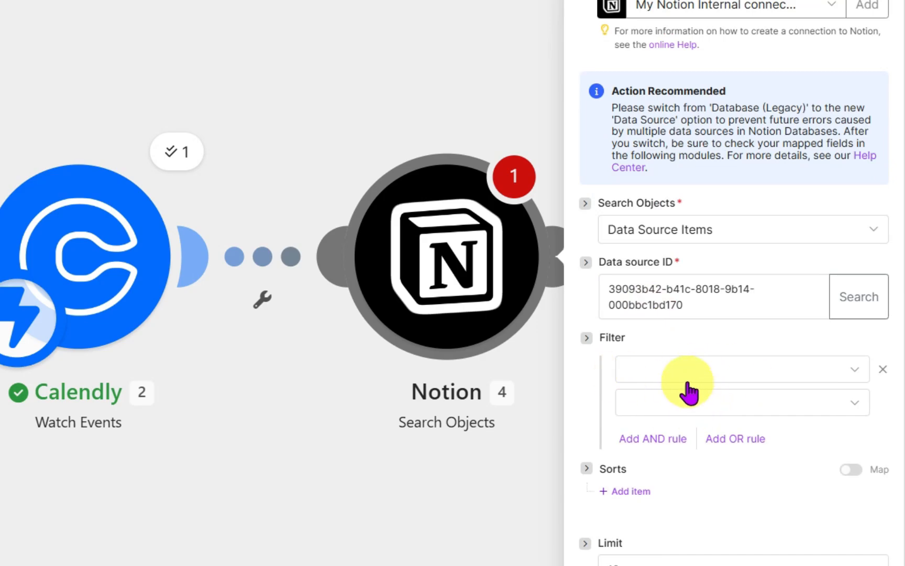
- Add a filter where the Notion Email (Rich text) property equals the Calendly trigger's Email value
{"action": "left_click", "coordinate": [657, 373]}
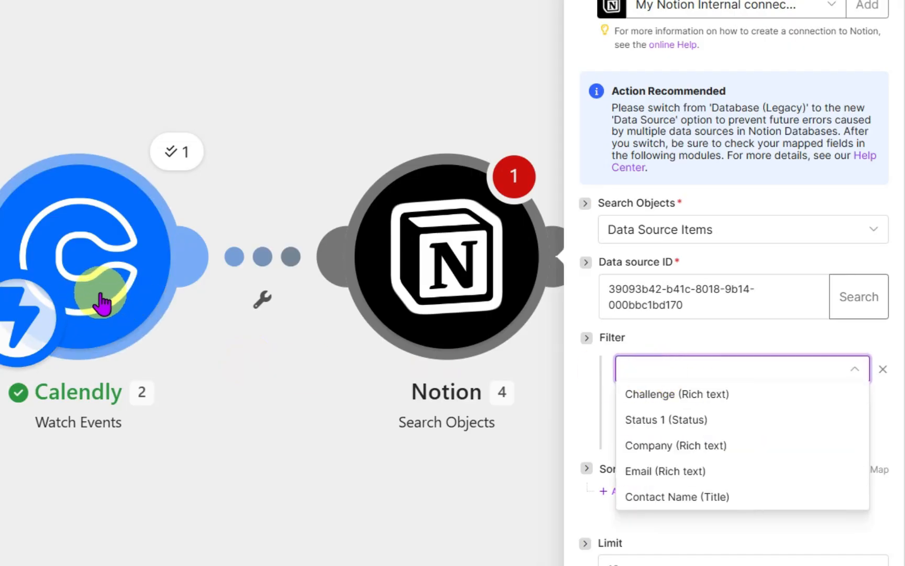
{"action": "left_click", "coordinate": [673, 475]}
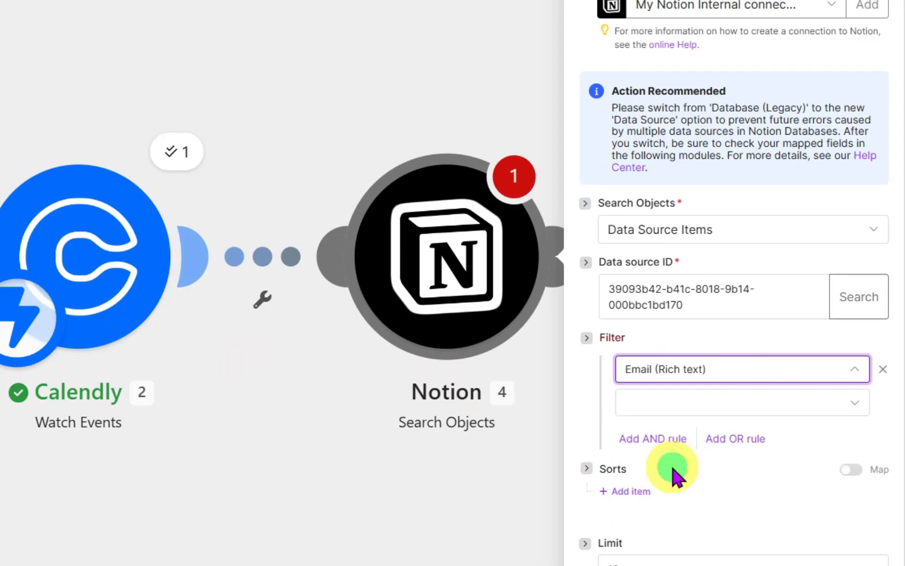
{"action": "left_click", "coordinate": [677, 402]}
{"action": "left_click", "coordinate": [667, 476]}
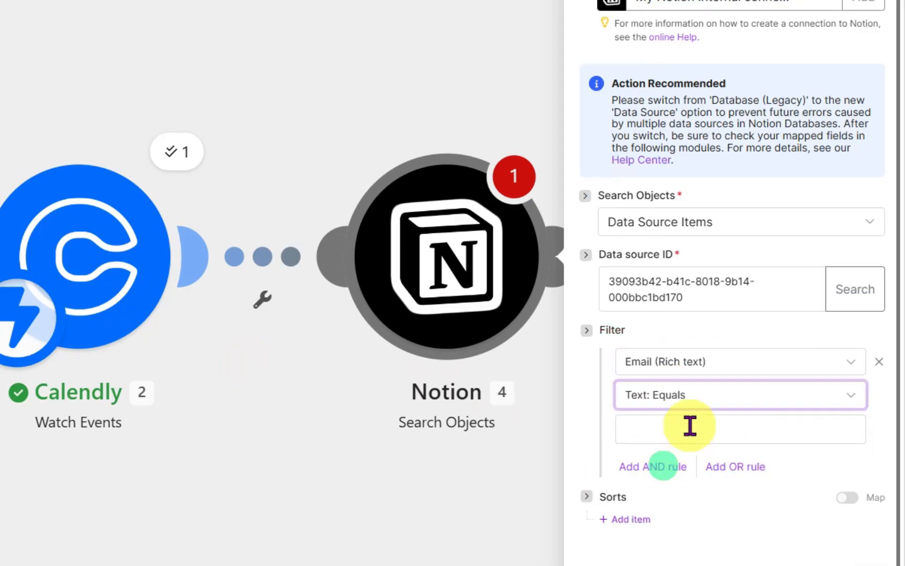
{"action": "left_click", "coordinate": [690, 428]}
{"action": "scroll", "coordinate": [465, 415], "scroll_direction": "down", "scroll_amount": 5}
{"action": "scroll", "coordinate": [461, 397], "scroll_direction": "up", "scroll_amount": 5}
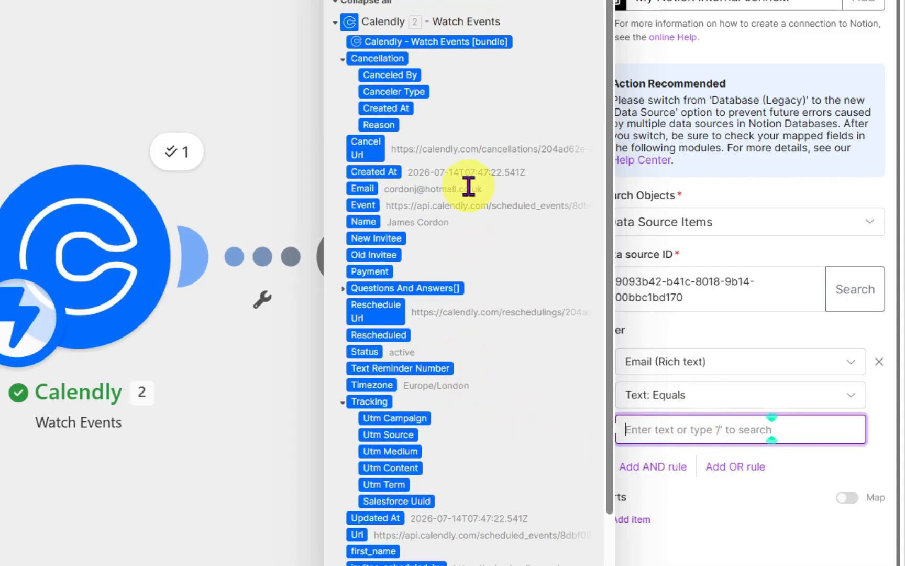
{"action": "left_click", "coordinate": [358, 188]}
{"action": "left_click", "coordinate": [769, 514]}
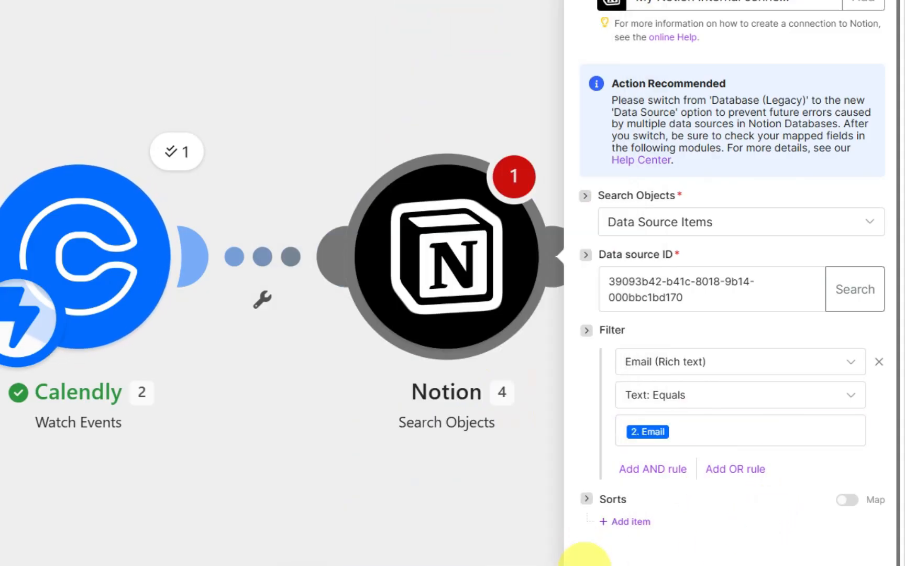
- Save the Search Objects module, check its warning messages, and save it again
{"action": "left_click", "coordinate": [733, 564]}
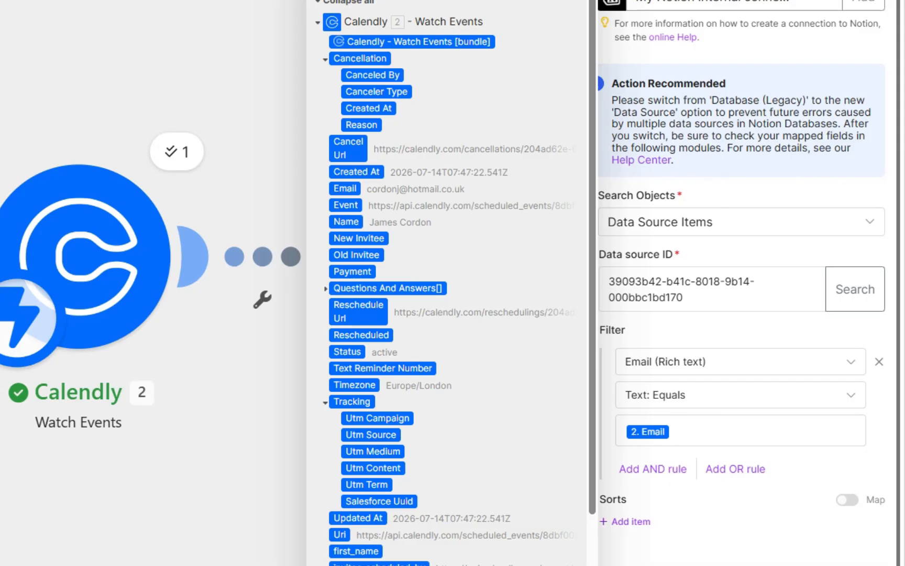
{"action": "left_click", "coordinate": [859, 564]}
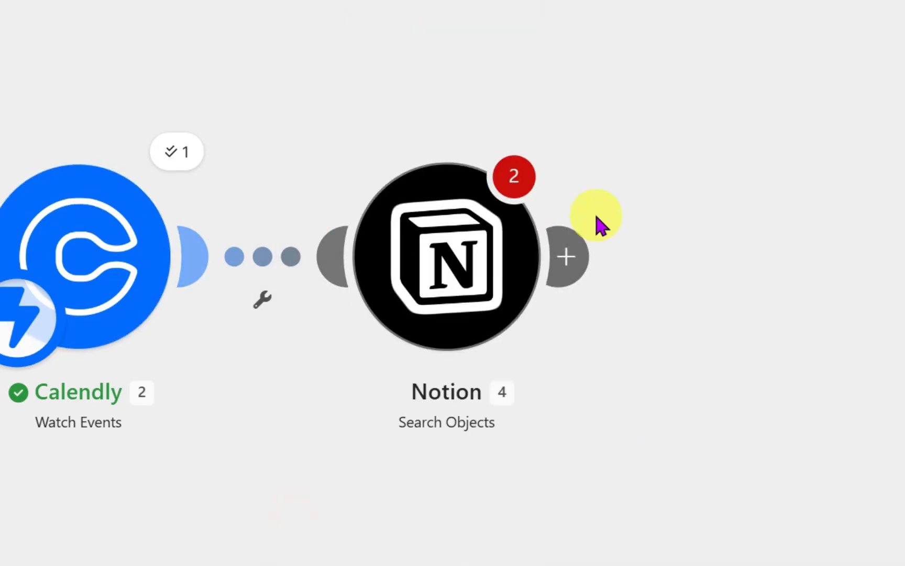
{"action": "left_click", "coordinate": [514, 181]}
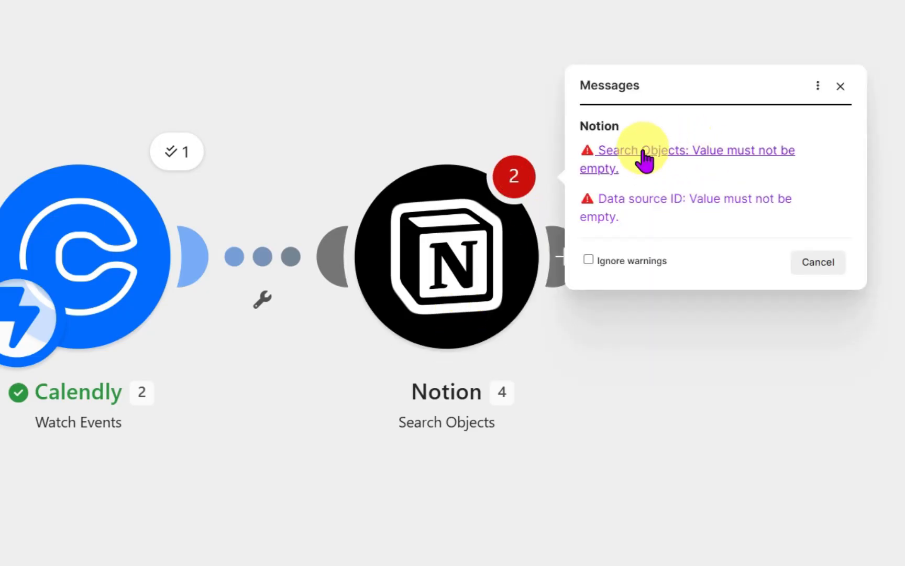
{"action": "left_click", "coordinate": [610, 158]}
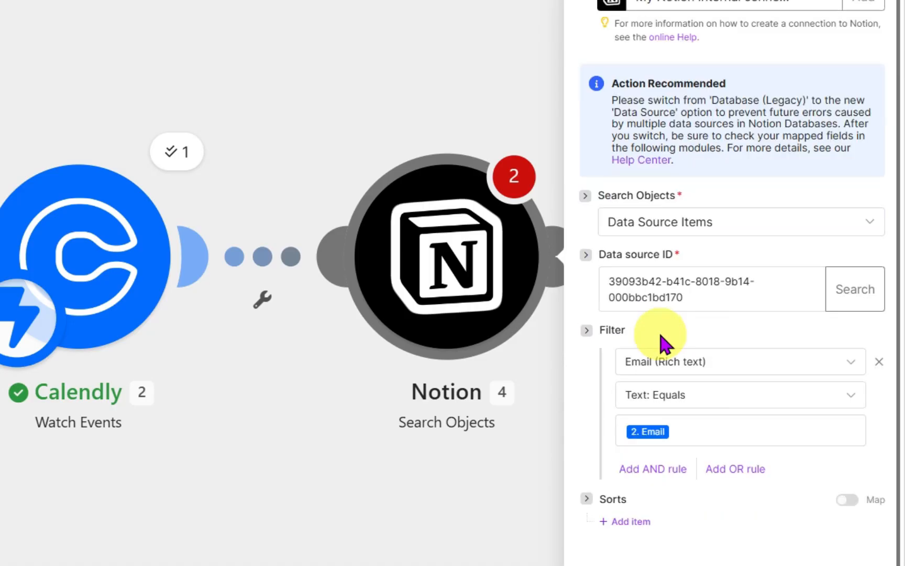
{"action": "left_click", "coordinate": [860, 563]}
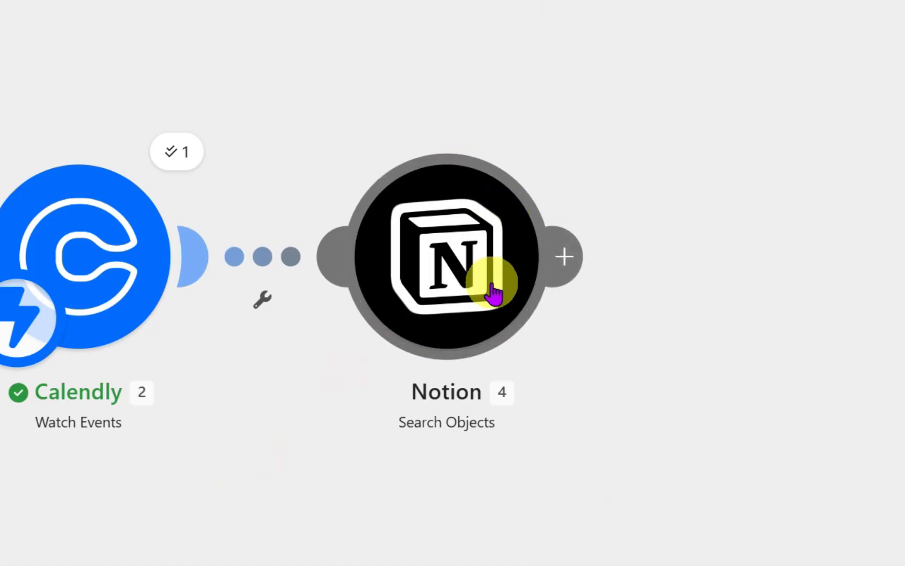
- Reopen the Calendly trigger settings and save them
{"action": "left_click", "coordinate": [91, 265]}
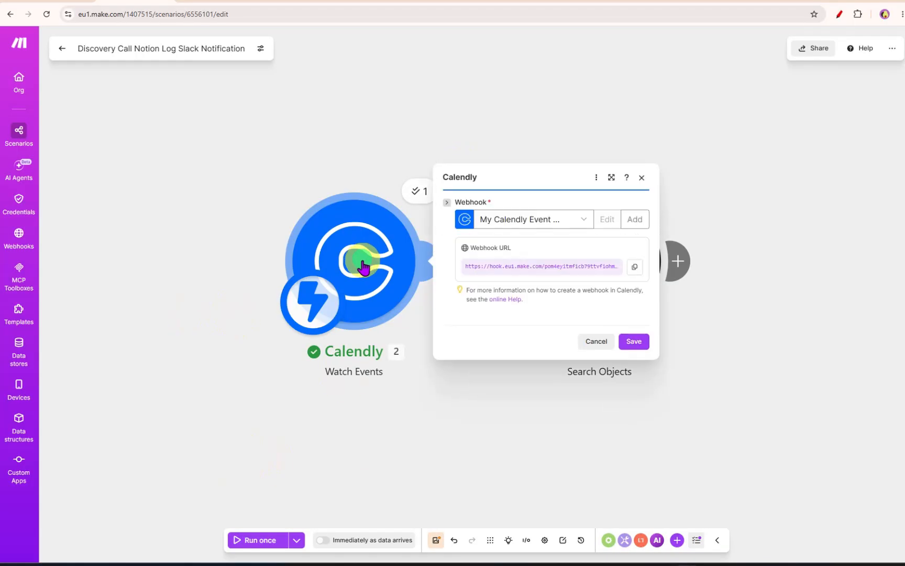
{"action": "left_click", "coordinate": [639, 343]}
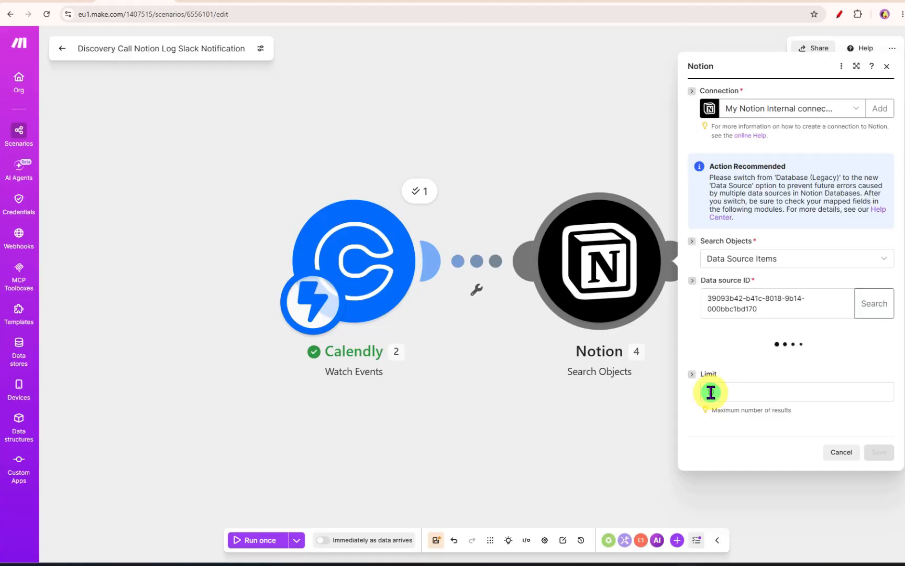
- Set the Search Objects result limit to 1 and save the module
{"action": "left_click", "coordinate": [711, 392]}
{"action": "type", "text": "1"}
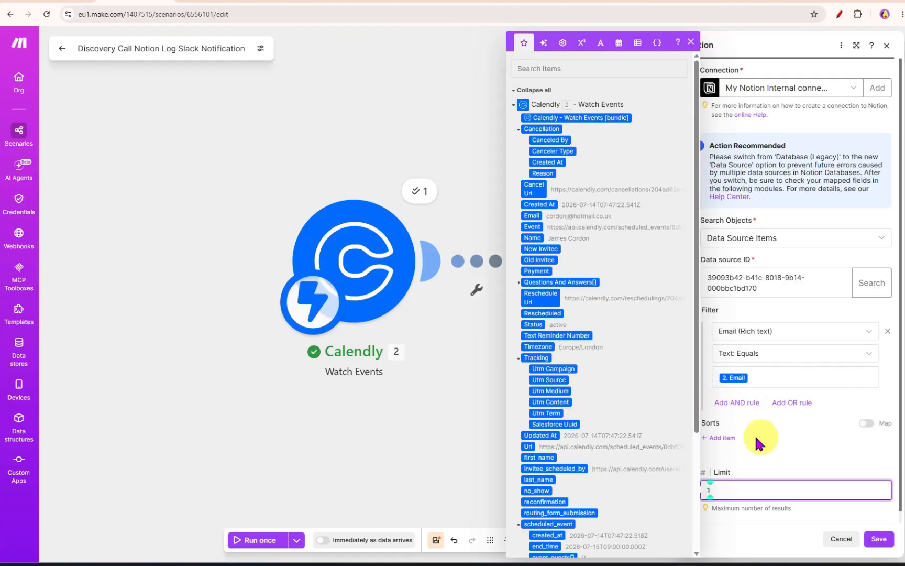
{"action": "left_click", "coordinate": [880, 539]}
- Add a Notion Update a Data Source Item module after the Search Objects module
{"action": "left_click", "coordinate": [680, 259]}
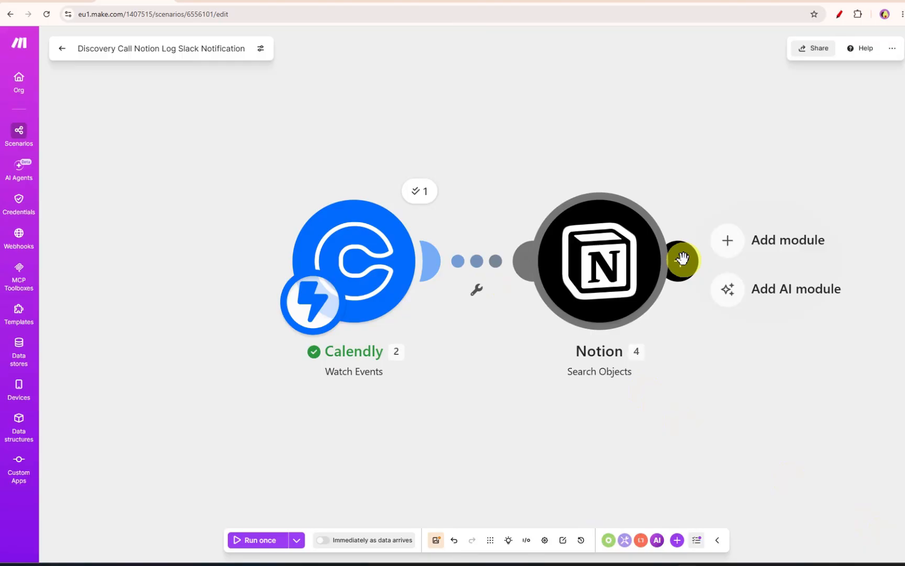
{"action": "left_click", "coordinate": [773, 246]}
{"action": "left_click", "coordinate": [417, 228]}
{"action": "scroll", "coordinate": [373, 324], "scroll_direction": "down", "scroll_amount": 2}
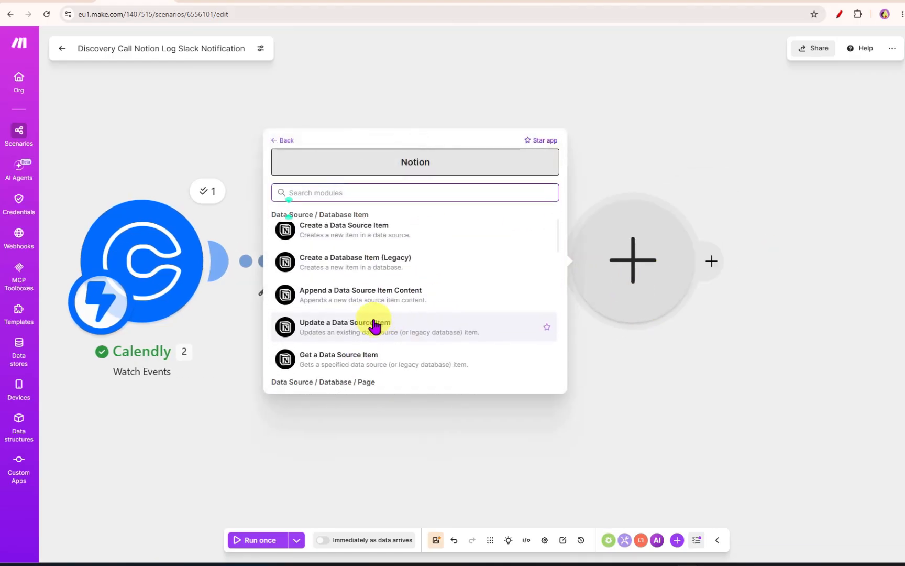
{"action": "left_click", "coordinate": [346, 328]}
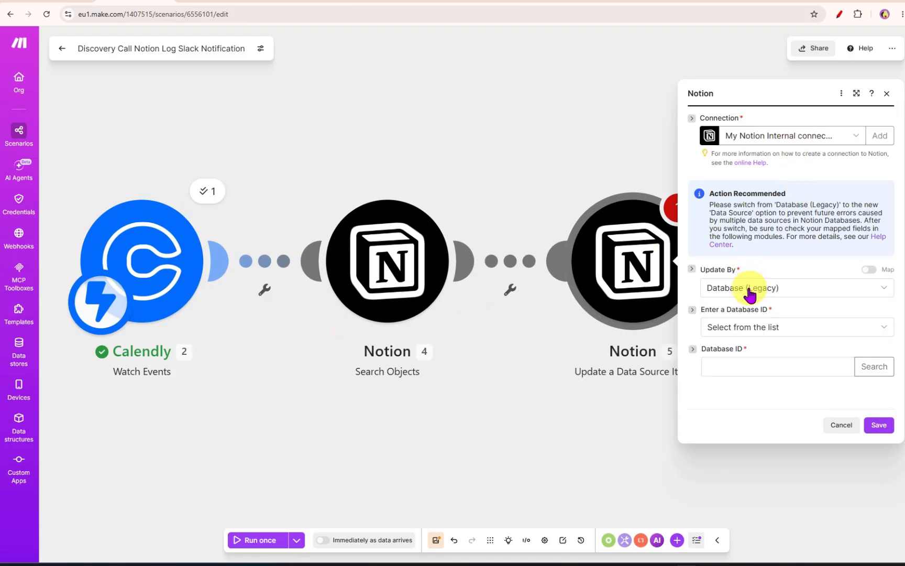
- Set Update By to Data Source and pick the client data source by searching for "client"
{"action": "left_click", "coordinate": [737, 288]}
{"action": "left_click", "coordinate": [736, 314]}
{"action": "left_click", "coordinate": [774, 325]}
{"action": "left_click", "coordinate": [748, 363]}
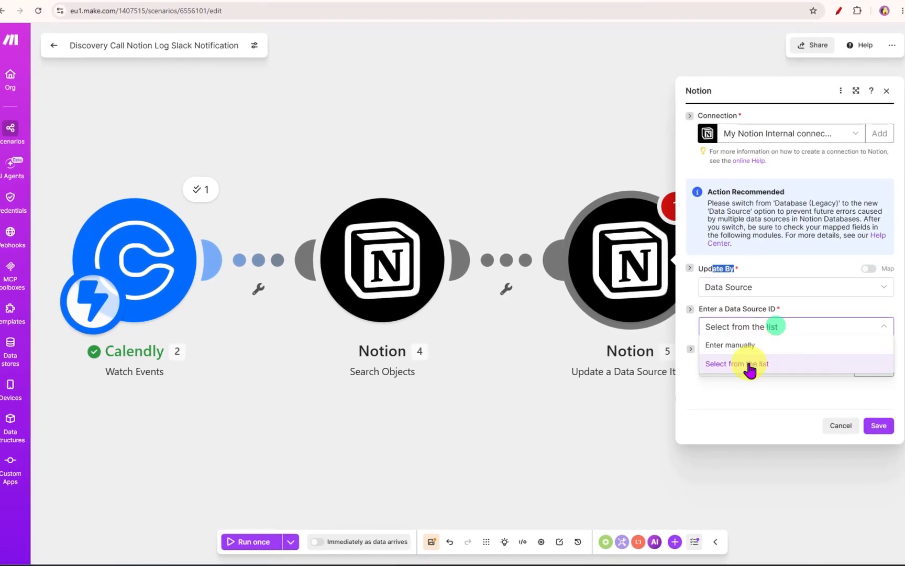
{"action": "left_click", "coordinate": [880, 373]}
{"action": "left_click", "coordinate": [677, 360]}
{"action": "type", "text": "client"}
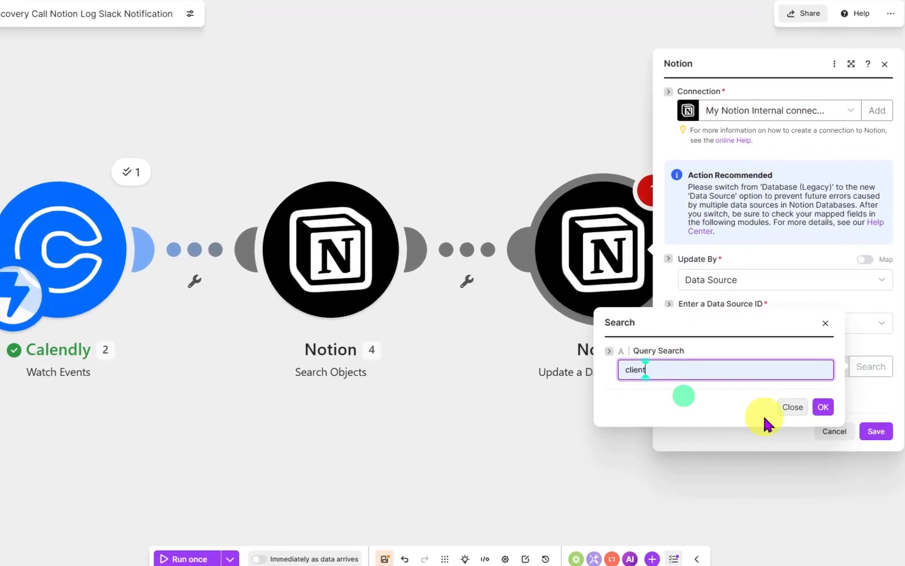
{"action": "left_click", "coordinate": [824, 407]}
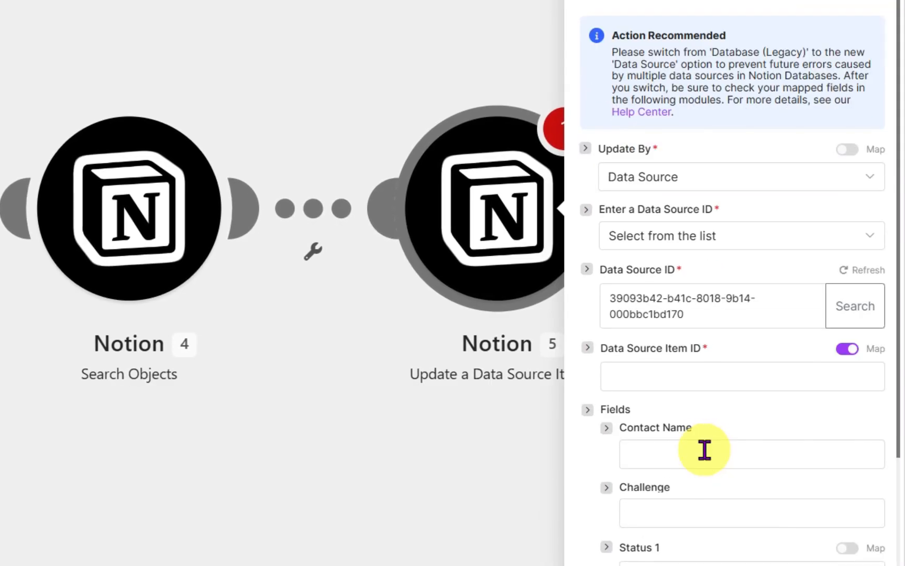
- Map the Data Source Item ID to the Search Objects Page ID and set Status 1 to Call Booked
{"action": "left_click", "coordinate": [671, 376]}
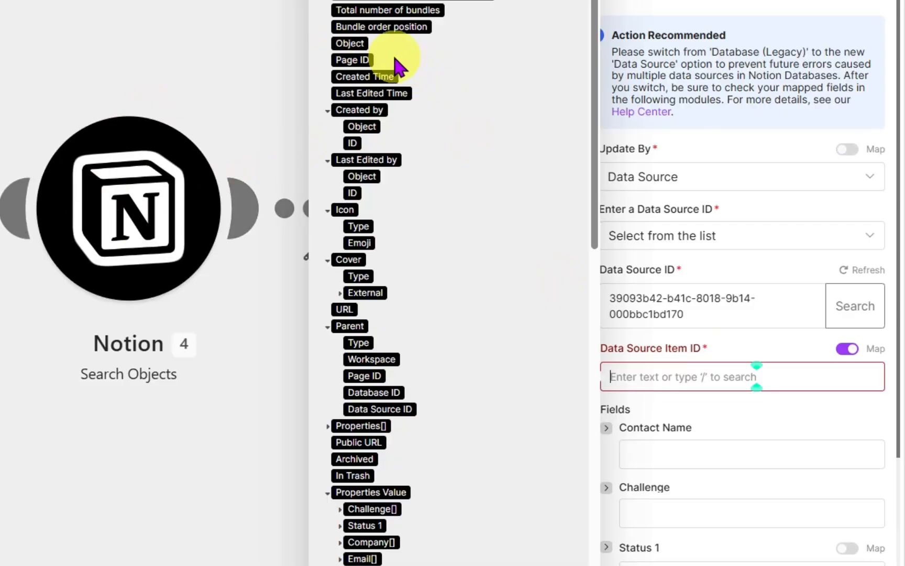
{"action": "left_click", "coordinate": [359, 61]}
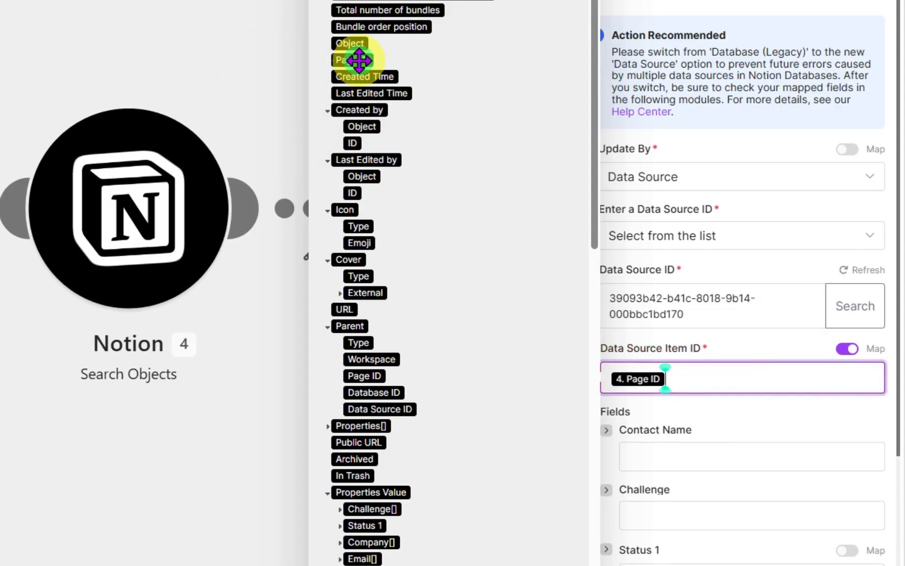
{"action": "left_click", "coordinate": [773, 495]}
{"action": "scroll", "coordinate": [771, 484], "scroll_direction": "down", "scroll_amount": 3}
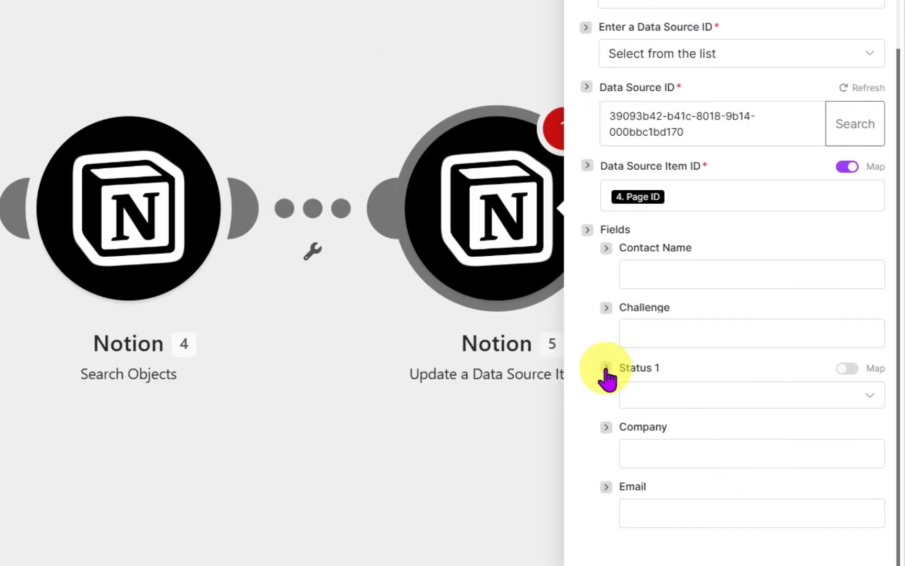
{"action": "left_click", "coordinate": [662, 396]}
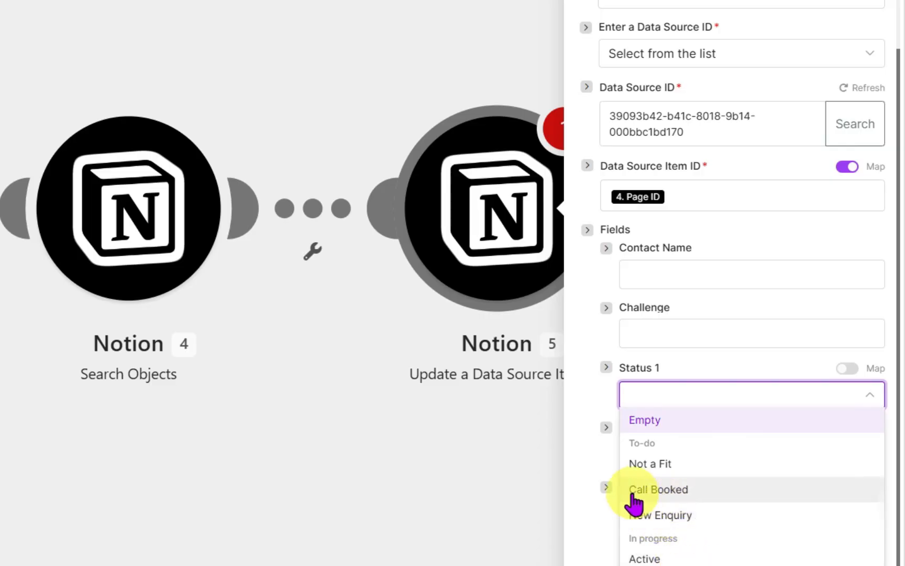
{"action": "left_click", "coordinate": [659, 490]}
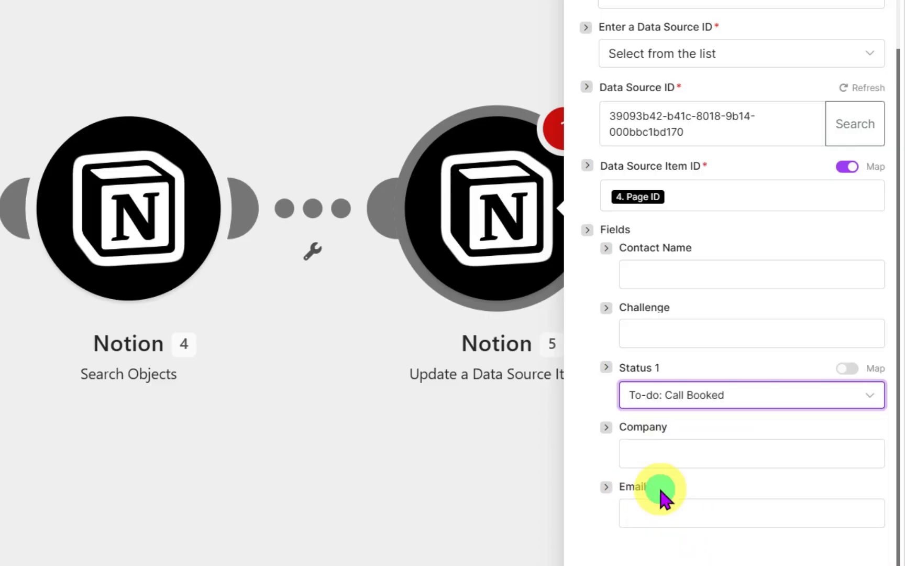
- Close the update module's settings and open its warning messages
{"action": "left_click", "coordinate": [571, 558]}
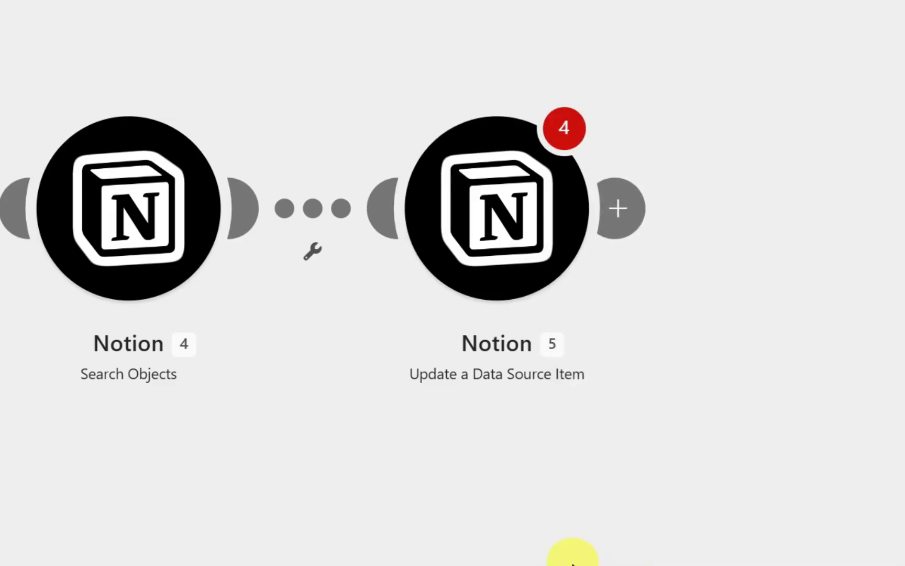
{"action": "left_click", "coordinate": [565, 152]}
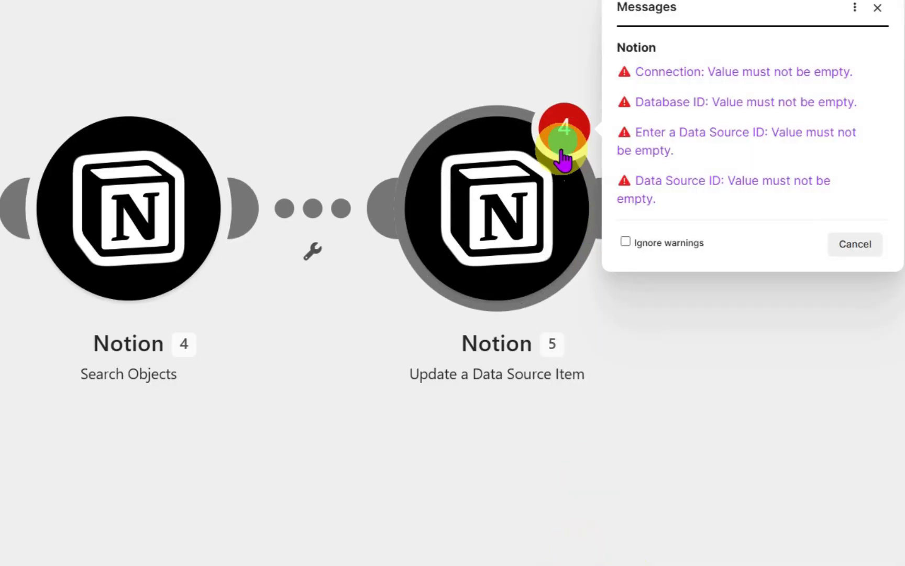
- Open the update module from its warning, save its settings, and save the scenario
{"action": "left_click", "coordinate": [708, 73]}
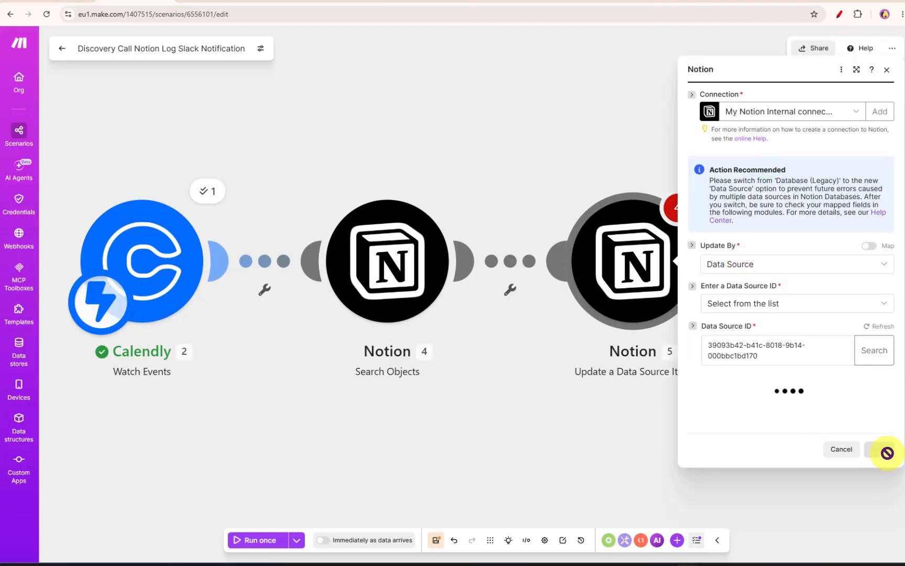
{"action": "left_click", "coordinate": [884, 537]}
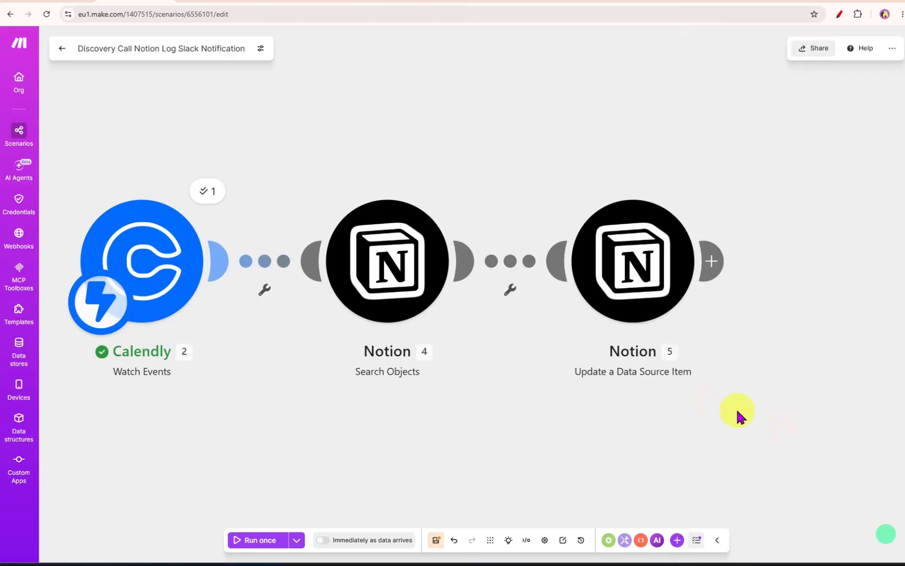
{"action": "left_click", "coordinate": [437, 540]}
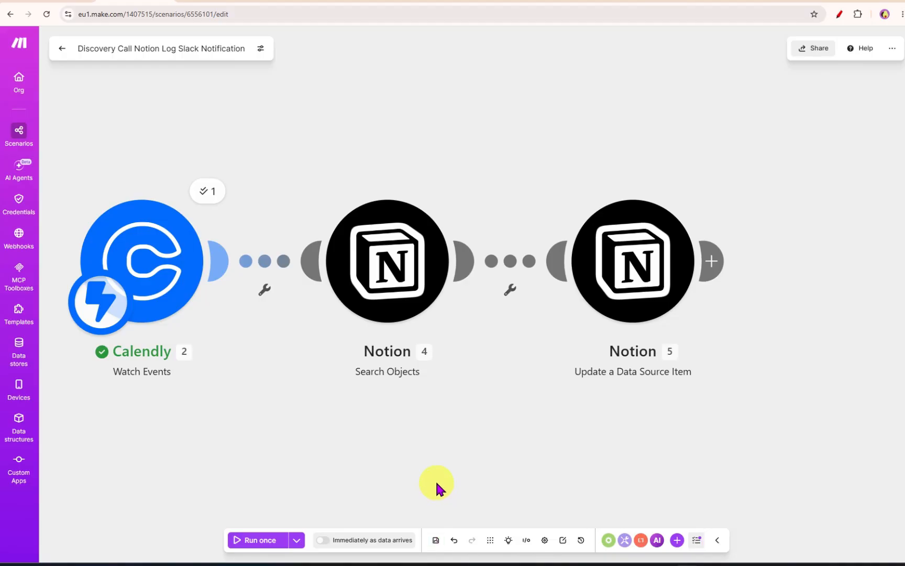
- Copy an existing lead's email address from the Client Pipeline sheet for a test booking
{"action": "key", "text": "ctrl+Tab"}
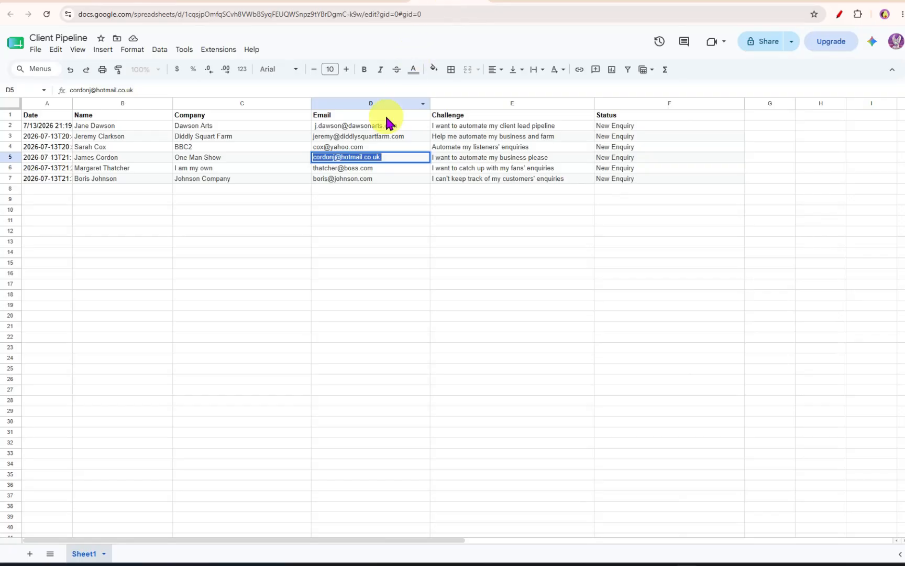
{"action": "double_click", "coordinate": [345, 168]}
{"action": "key", "text": "ctrl+a"}
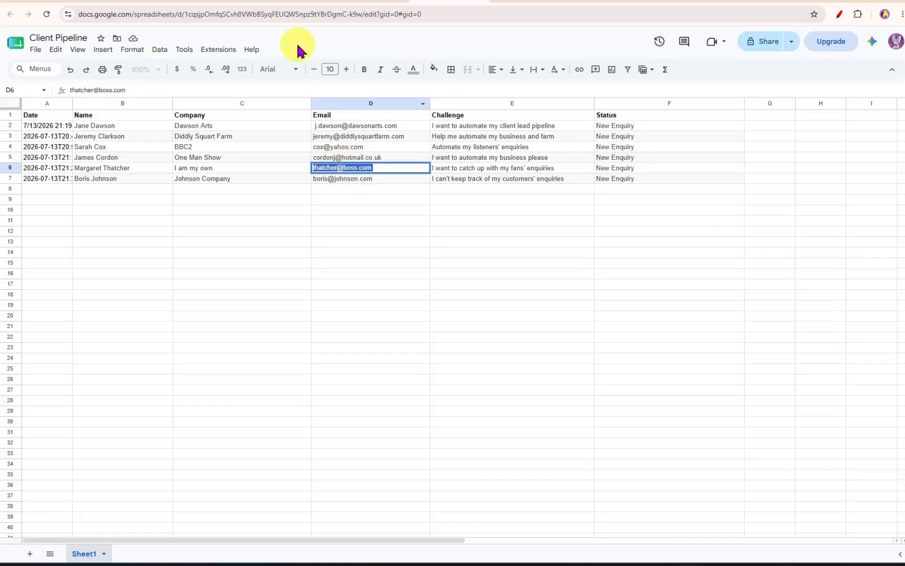
{"action": "left_click", "coordinate": [160, 2]}
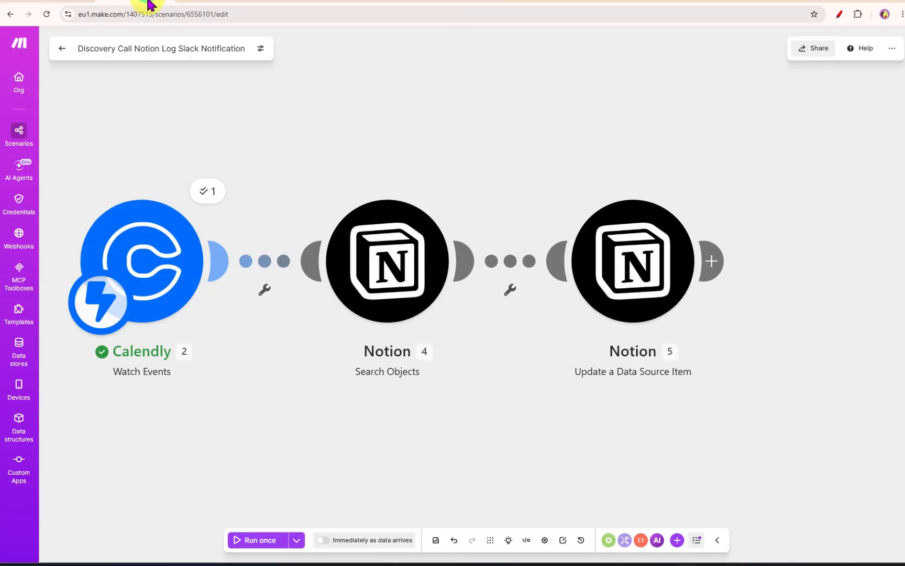
- Run the scenario once and pick the 9:30am slot on July 24, 2026 on the Calendly booking page
{"action": "left_click", "coordinate": [261, 545]}
{"action": "left_click", "coordinate": [608, 3]}
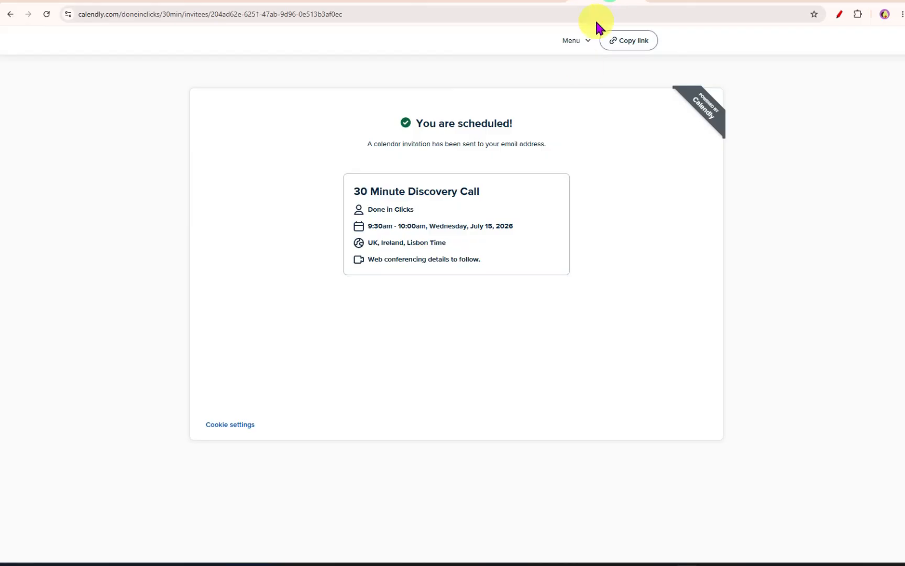
{"action": "left_click", "coordinate": [11, 14]}
{"action": "left_click", "coordinate": [11, 15]}
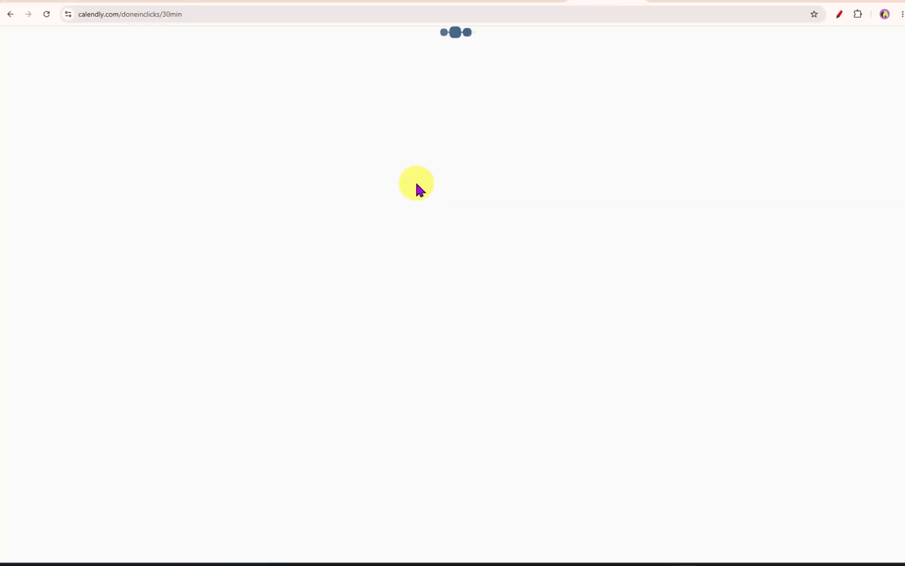
{"action": "left_click", "coordinate": [580, 262]}
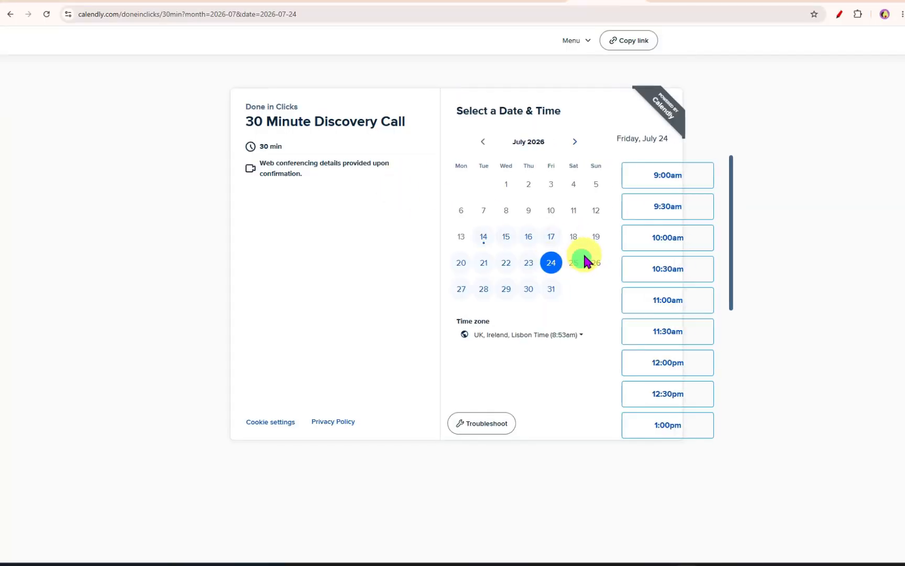
{"action": "left_click", "coordinate": [639, 224]}
{"action": "left_click", "coordinate": [673, 207]}
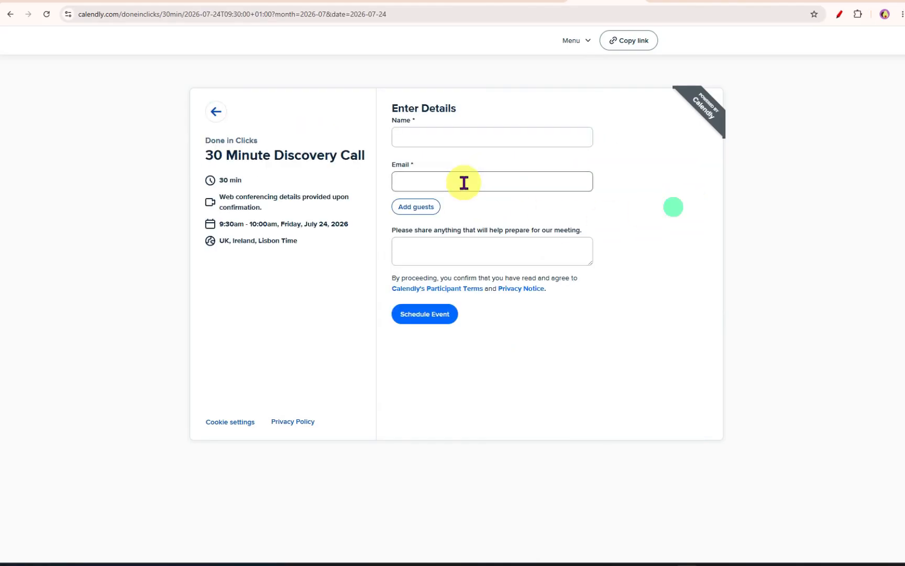
- Enter the lead's name and email on the booking form and schedule the event
{"action": "left_click", "coordinate": [452, 136]}
{"action": "type", "text": "Marg"}
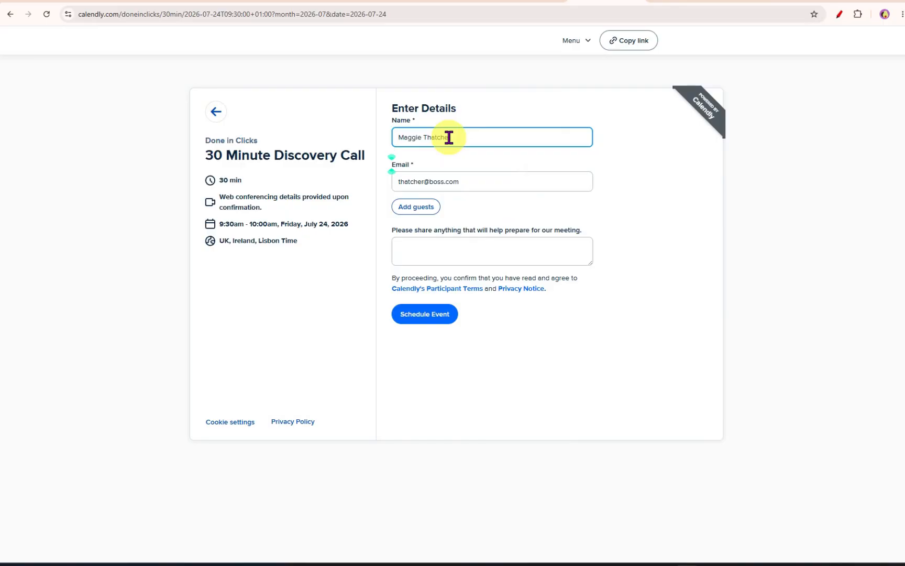
{"action": "left_click", "coordinate": [420, 317]}
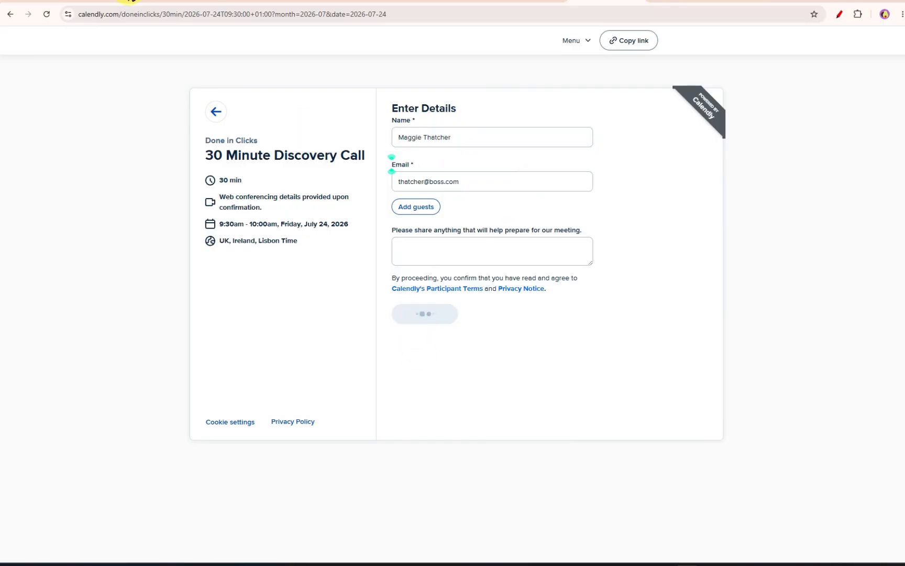
- Return to the scenario to check the run results and switch to the Notion client pipeline tab
{"action": "left_click", "coordinate": [129, 1]}
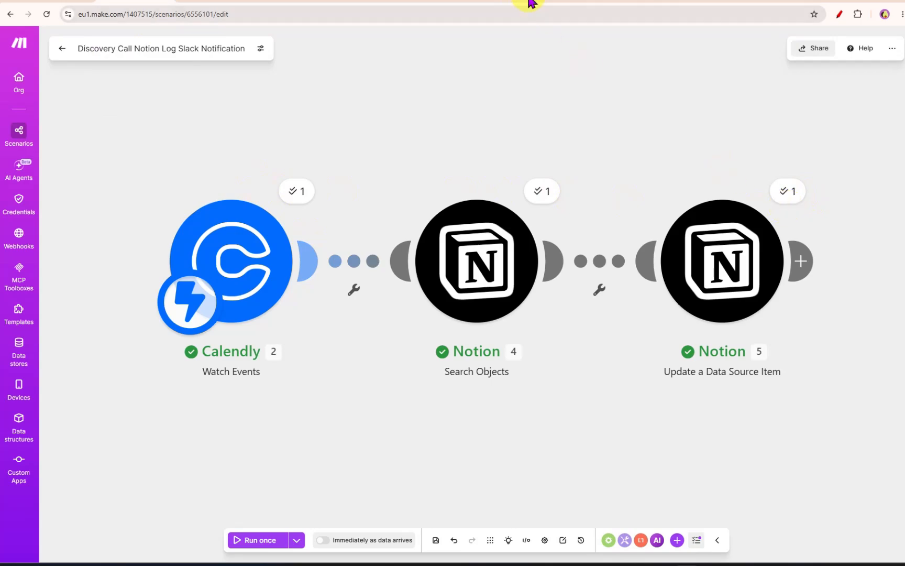
{"action": "mouse_move", "coordinate": [520, 2]}
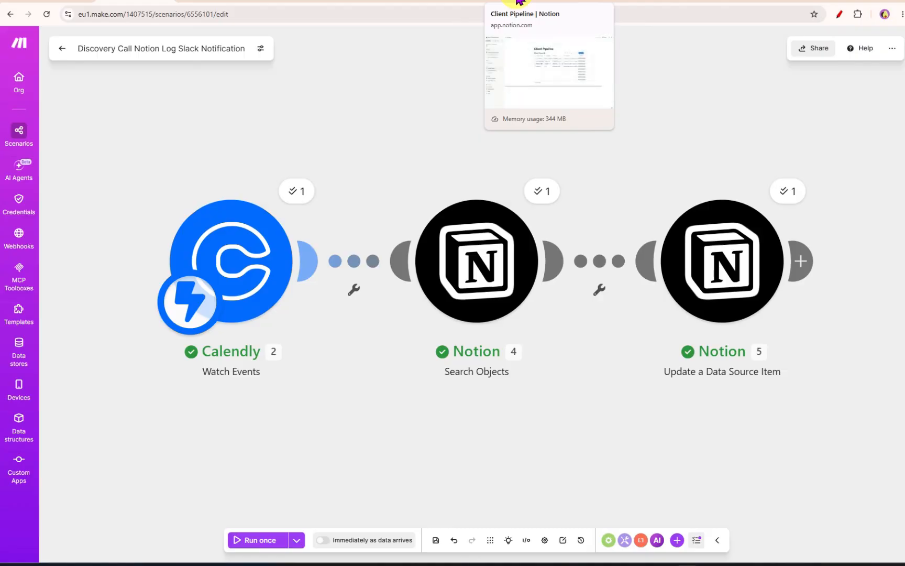
{"action": "left_click", "coordinate": [519, 2]}
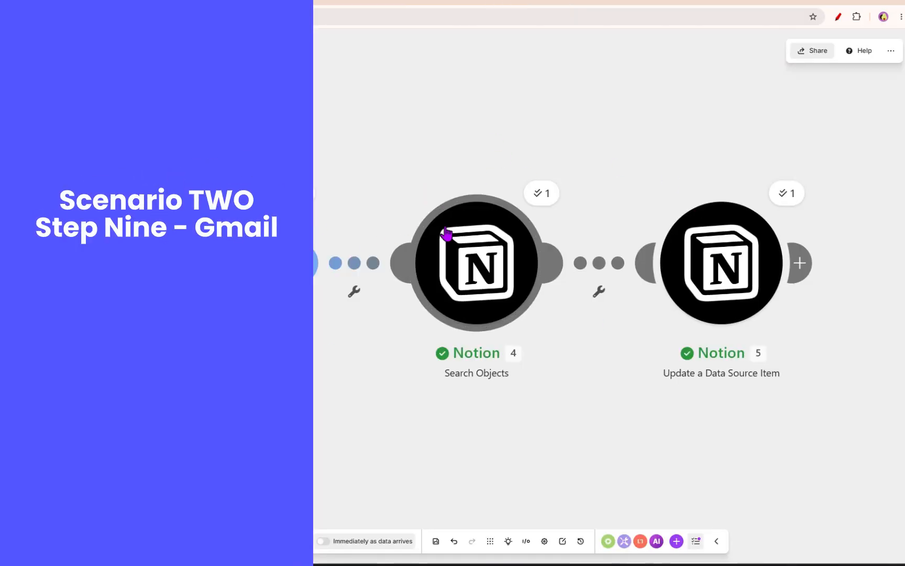
- Add a Gmail Send an email module after the Update a Data Source Item module
{"action": "mouse_move", "coordinate": [803, 260]}
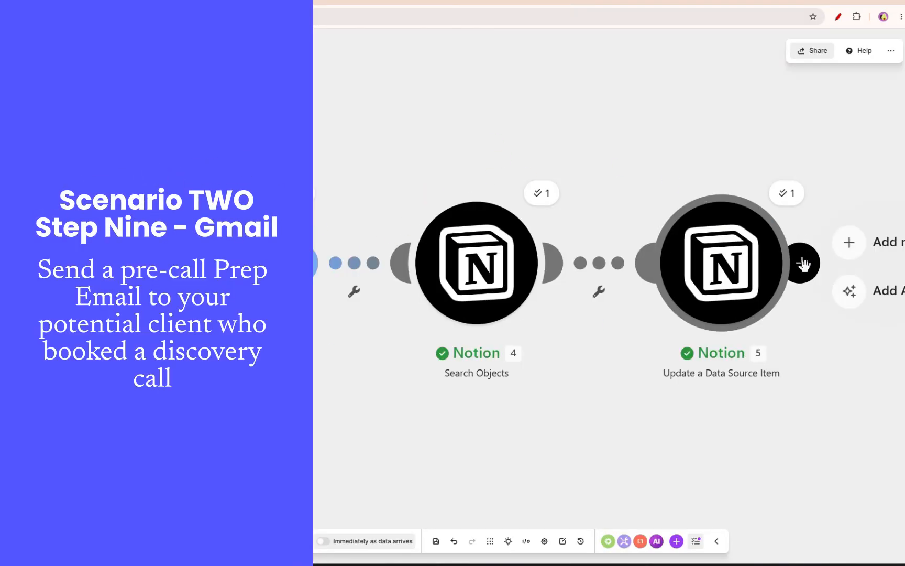
{"action": "left_click", "coordinate": [853, 249]}
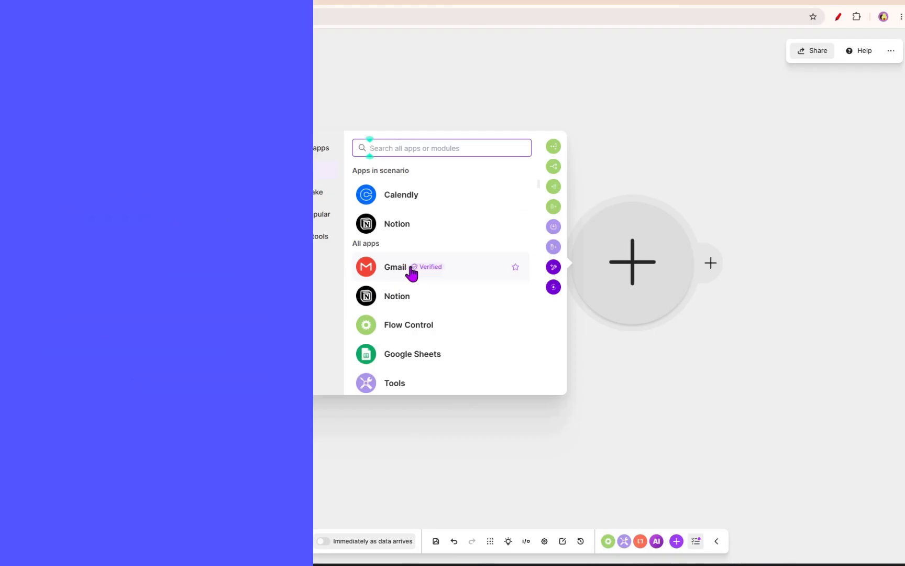
{"action": "left_click", "coordinate": [394, 276]}
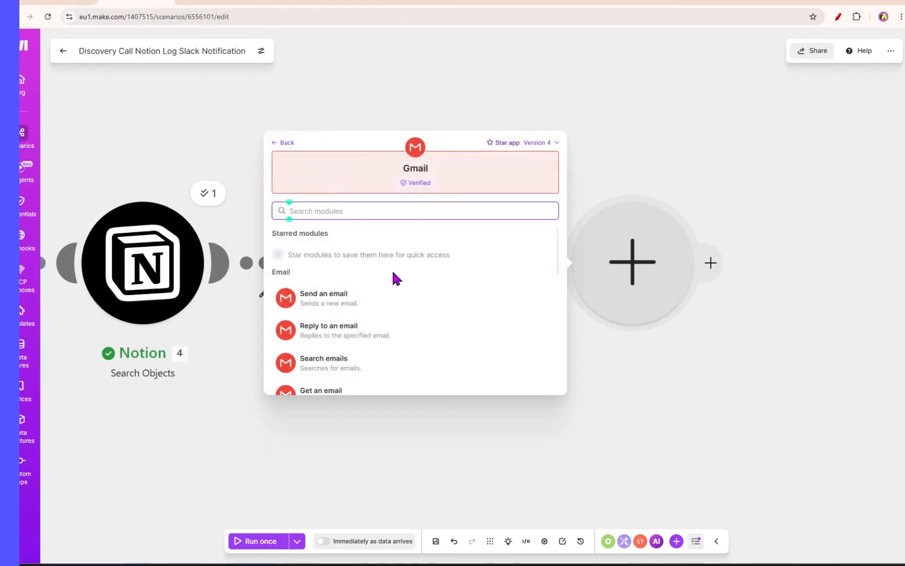
{"action": "left_click", "coordinate": [331, 306]}
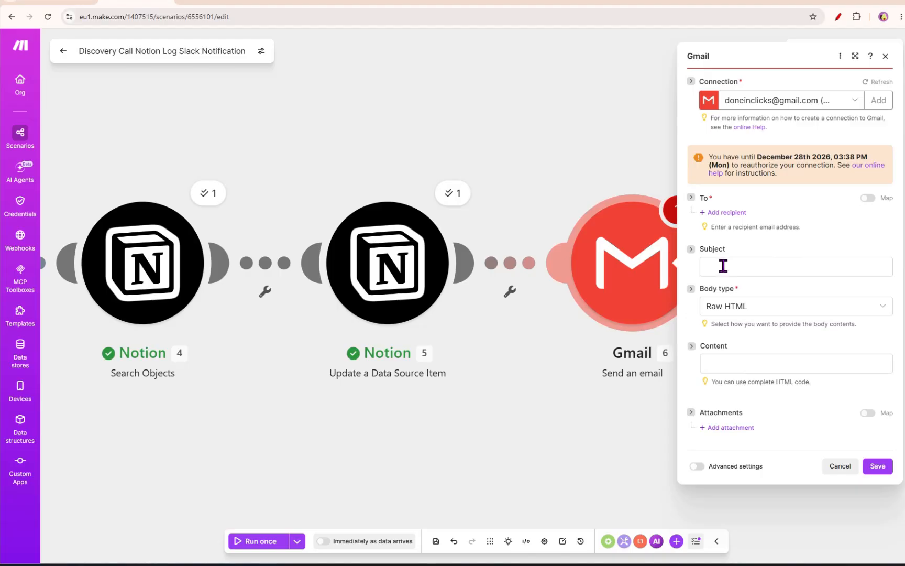
- Add a recipient mapped to the update module's Email Plain Text value
{"action": "left_click", "coordinate": [720, 213]}
{"action": "left_click", "coordinate": [740, 225]}
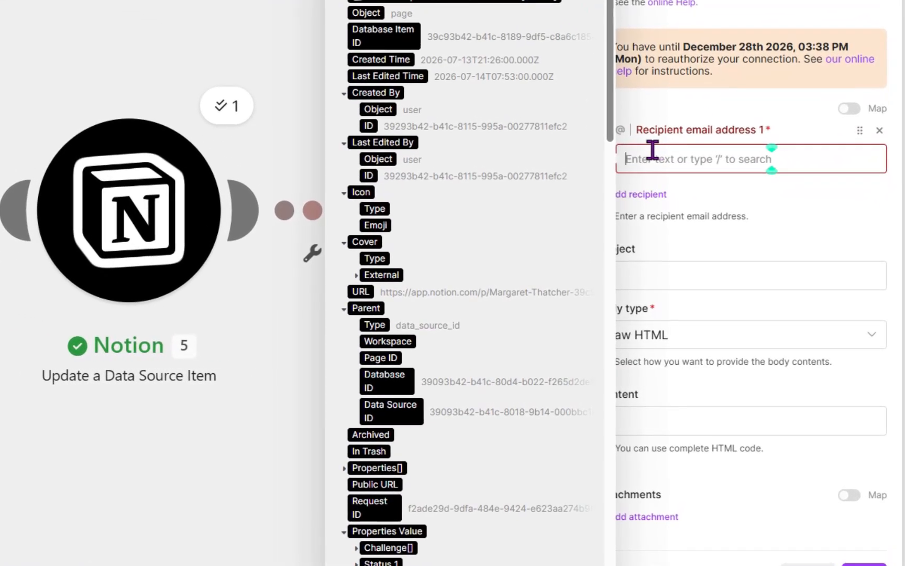
{"action": "scroll", "coordinate": [441, 336], "scroll_direction": "down", "scroll_amount": 7}
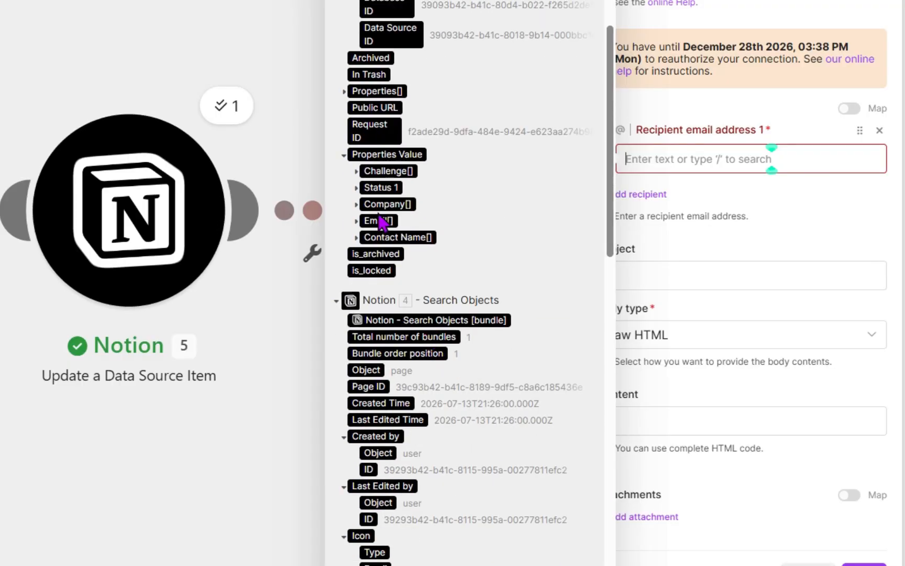
{"action": "left_click", "coordinate": [358, 220]}
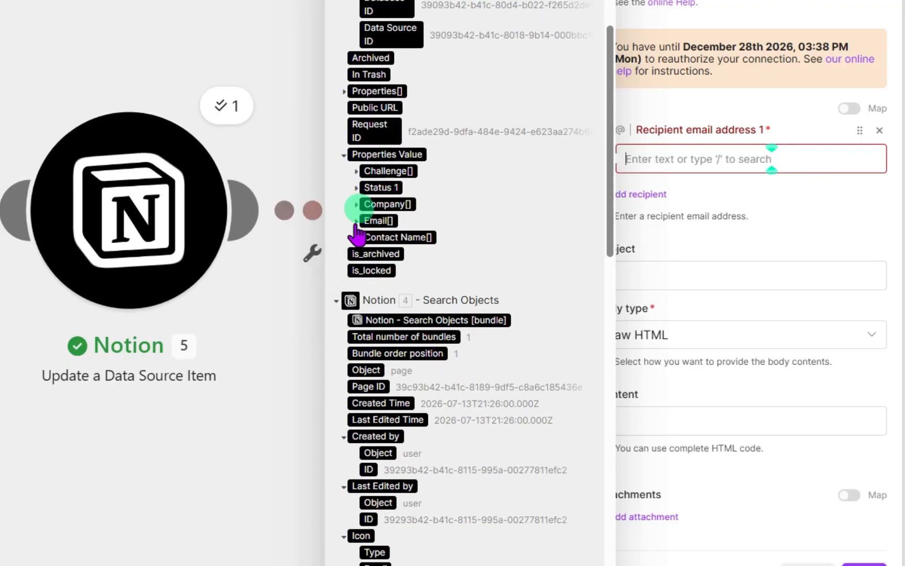
{"action": "left_click", "coordinate": [356, 221]}
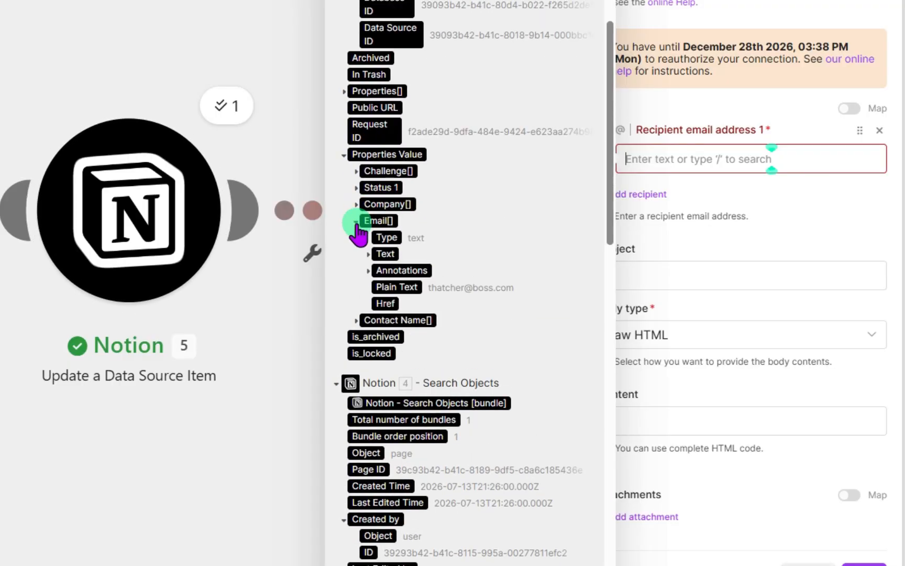
{"action": "left_click", "coordinate": [400, 286]}
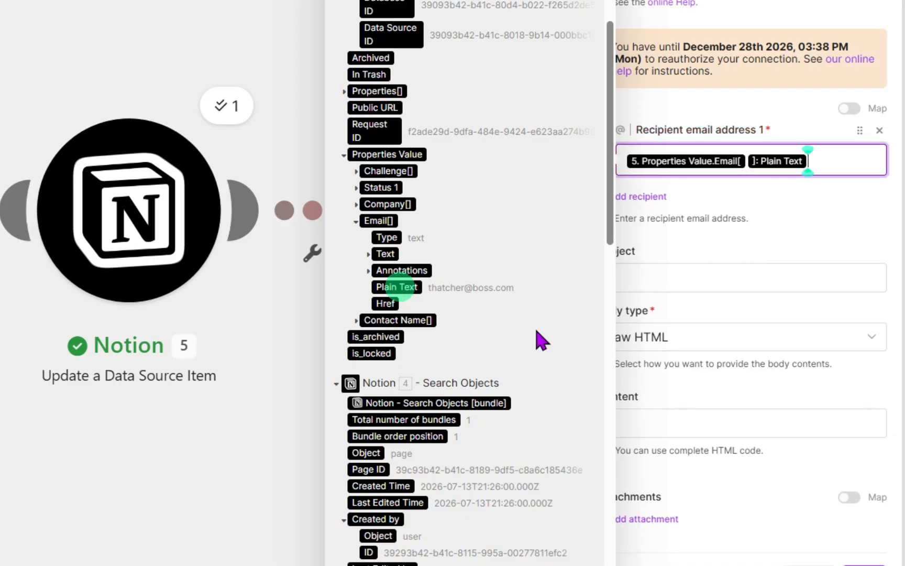
{"action": "left_click", "coordinate": [741, 259]}
- Set the subject to "Your discovery call is confirmed — here is what to prepare"
{"action": "left_click", "coordinate": [652, 284]}
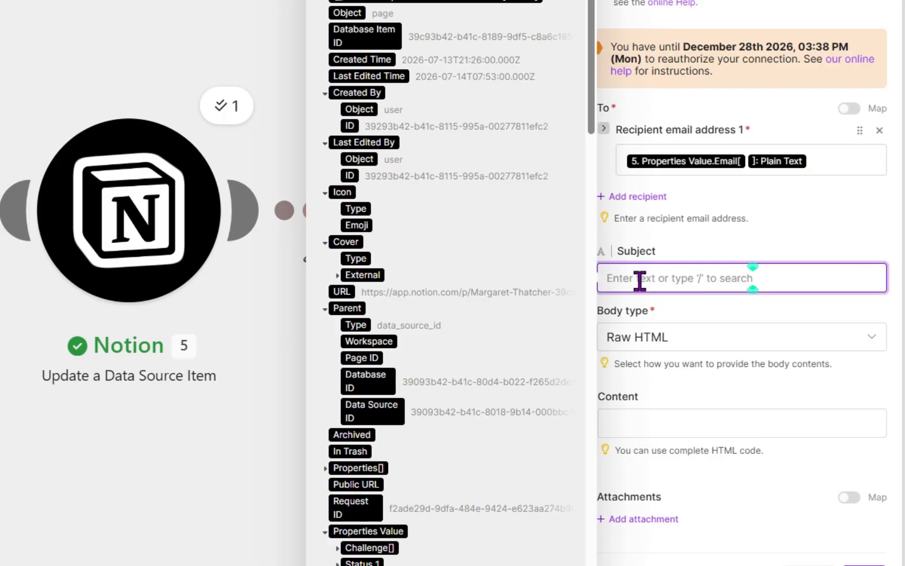
{"action": "type", "text": "Your discovery call is confirmed — here is what to prepare"}
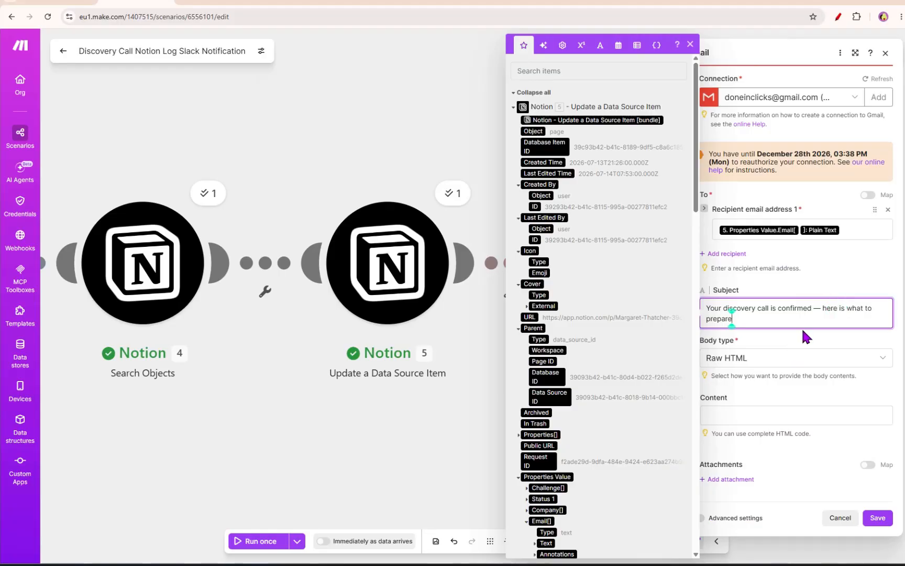
{"action": "left_click", "coordinate": [799, 387]}
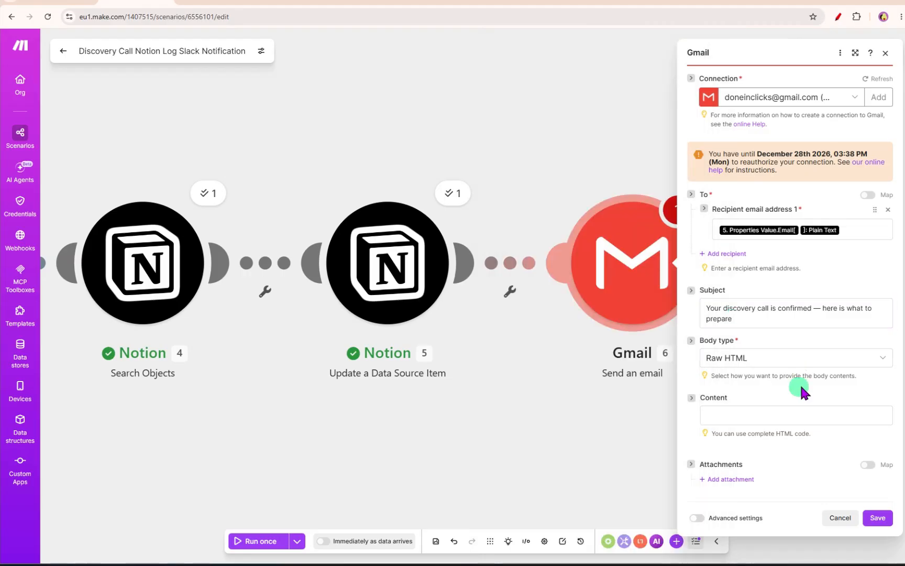
- Set the body type to Collection of contents and add a body content item
{"action": "left_click", "coordinate": [745, 359]}
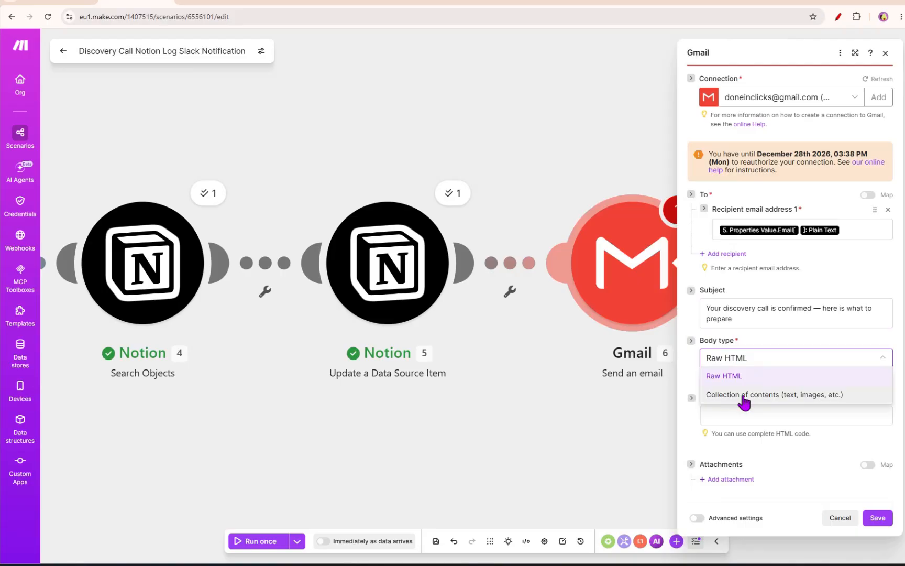
{"action": "left_click", "coordinate": [795, 399]}
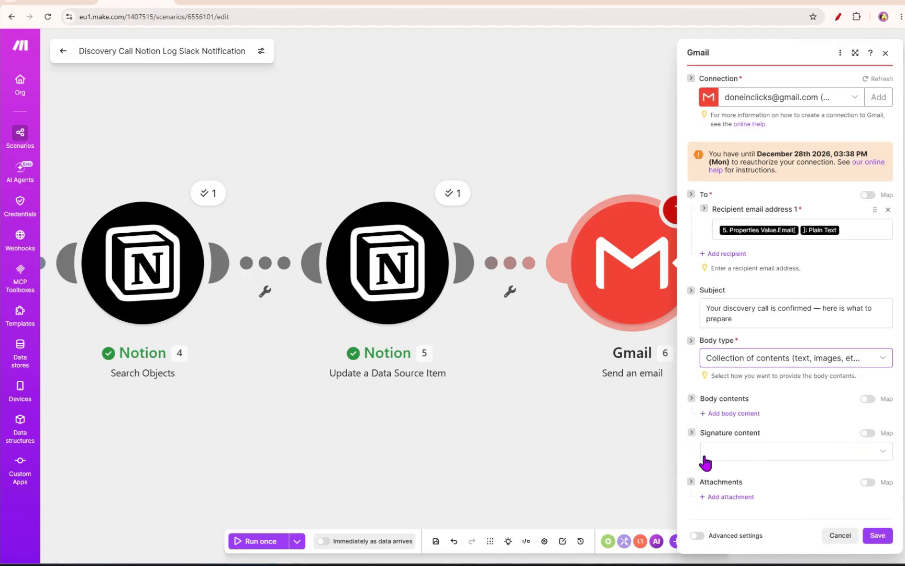
{"action": "left_click", "coordinate": [707, 414]}
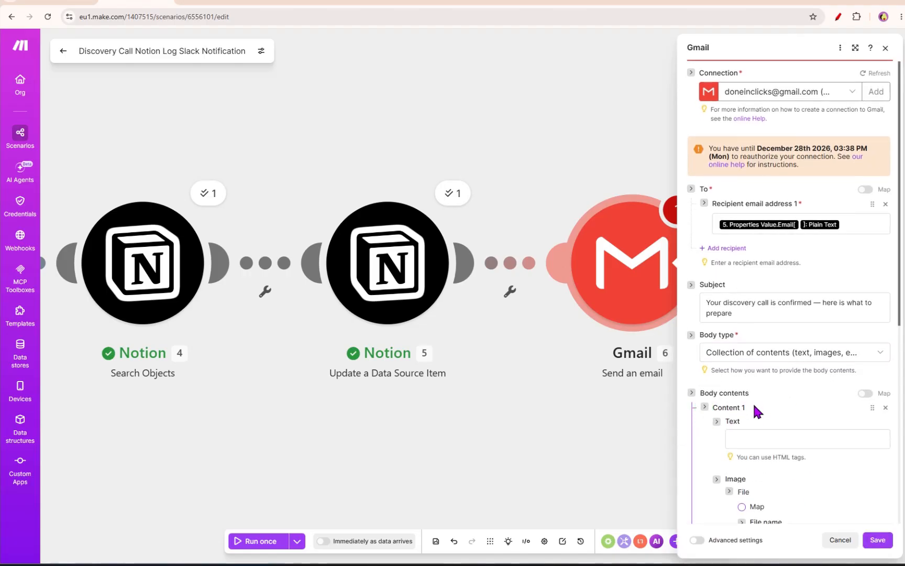
{"action": "scroll", "coordinate": [754, 402], "scroll_direction": "down", "scroll_amount": 3}
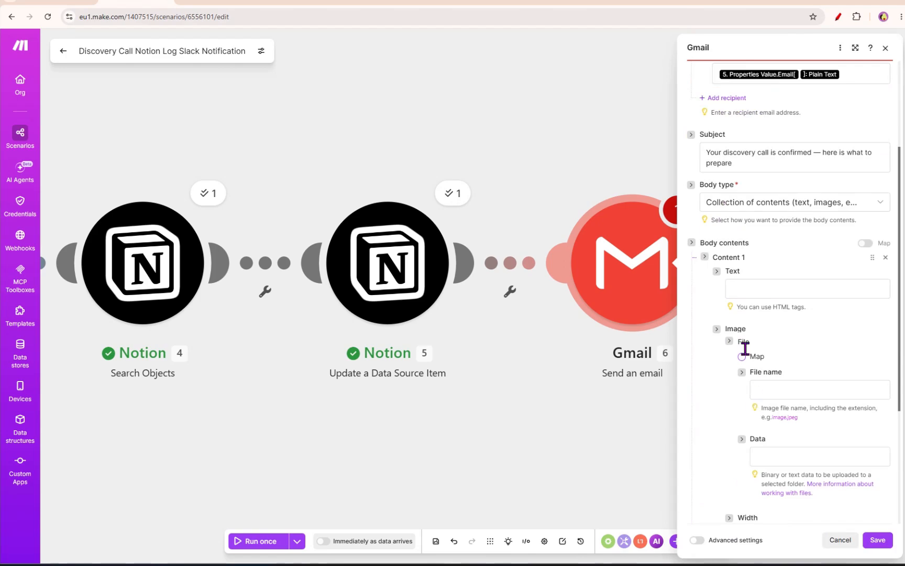
{"action": "left_click", "coordinate": [758, 205]}
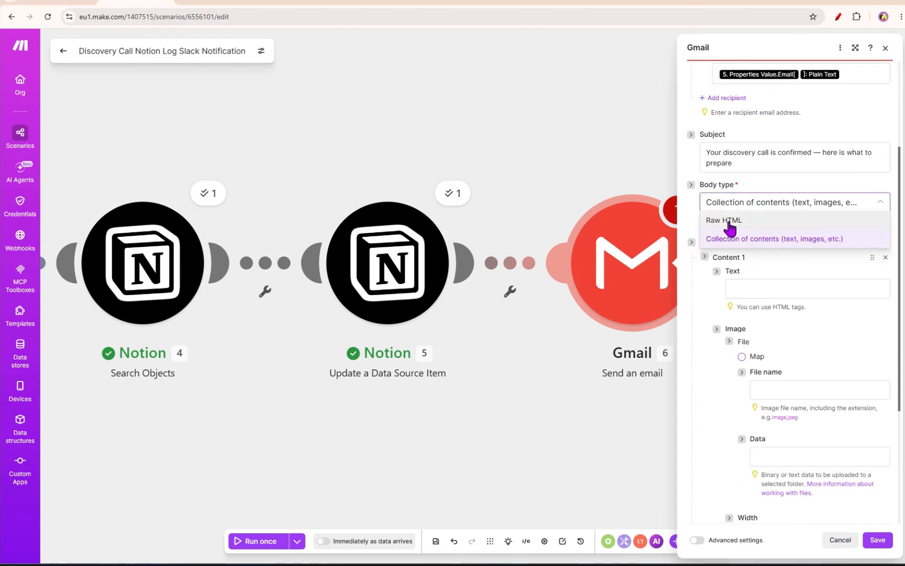
{"action": "left_click", "coordinate": [706, 295]}
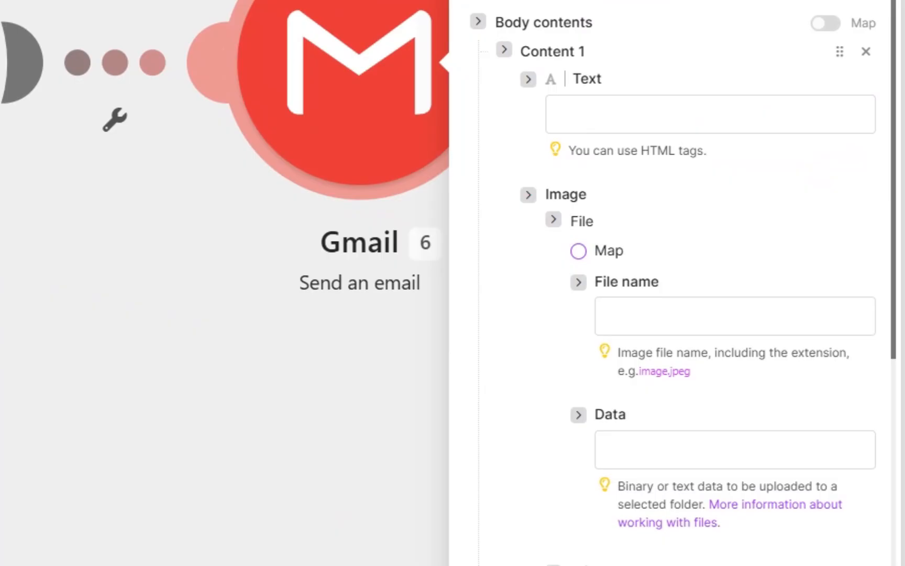
- Write the email text as "Hi" followed by the mapped Contact Name Plain Text value, then paste in the call-preparation paragraph
{"action": "left_click", "coordinate": [639, 117]}
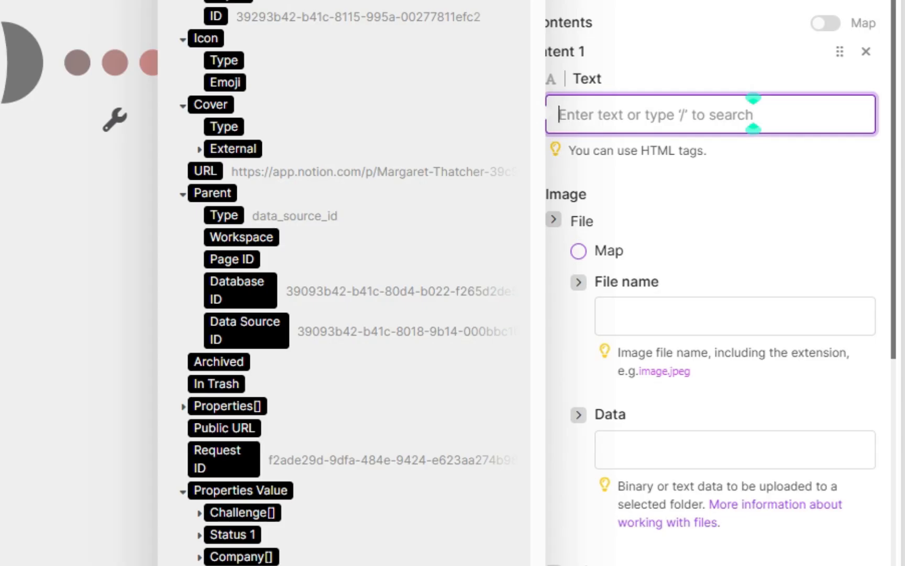
{"action": "type", "text": "Hi"}
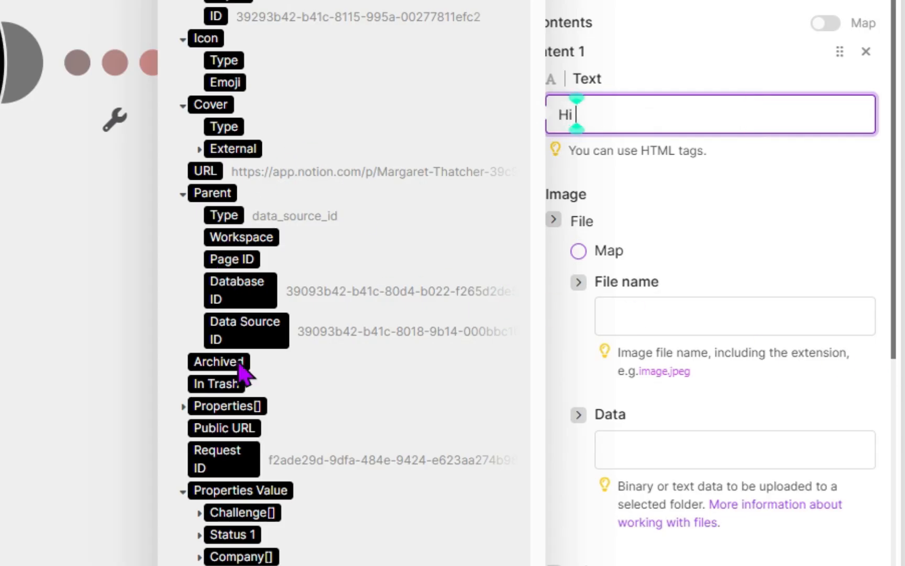
{"action": "scroll", "coordinate": [226, 443], "scroll_direction": "down", "scroll_amount": 1}
{"action": "scroll", "coordinate": [226, 442], "scroll_direction": "down", "scroll_amount": 7}
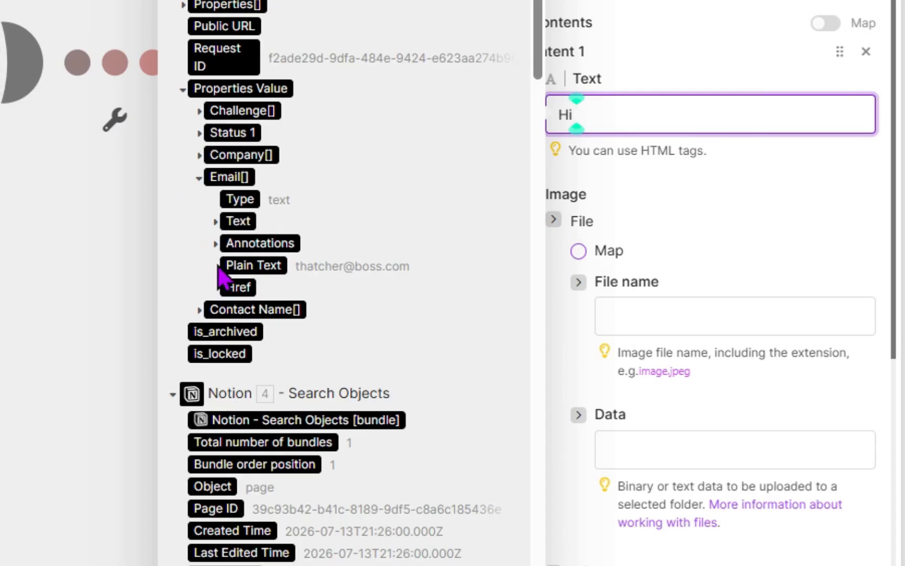
{"action": "left_click", "coordinate": [200, 310]}
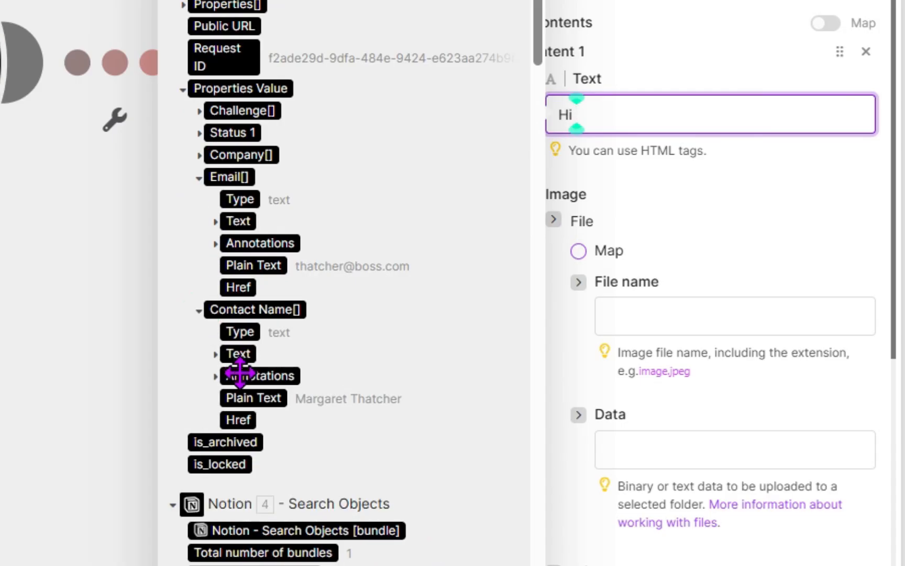
{"action": "left_click", "coordinate": [262, 398]}
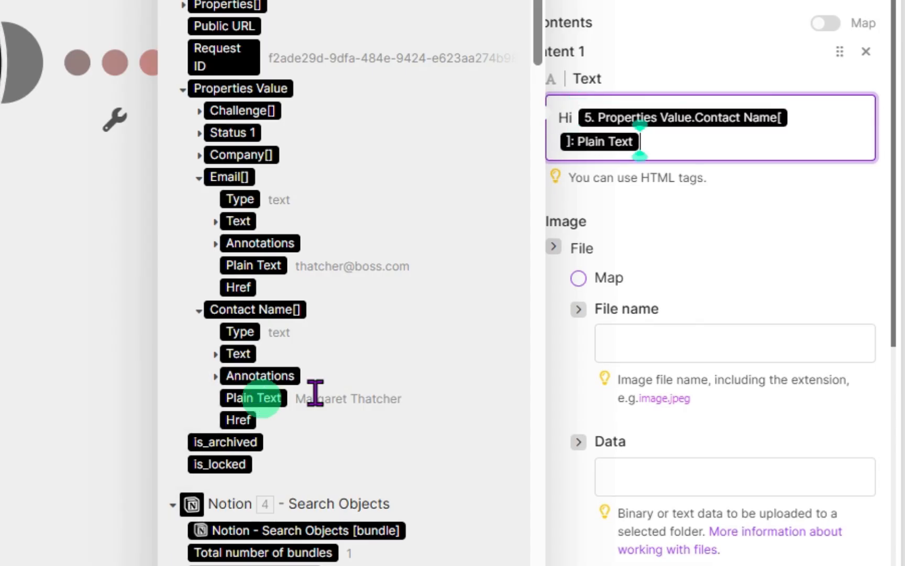
{"action": "type", "text": ",  Your 30-minute discovery call is confirmed. To make the most of our time: a brief overview of your current situation, your 2-3 biggest challenges, and what success looks like in the next 6 months. I look forward to our conversation."}
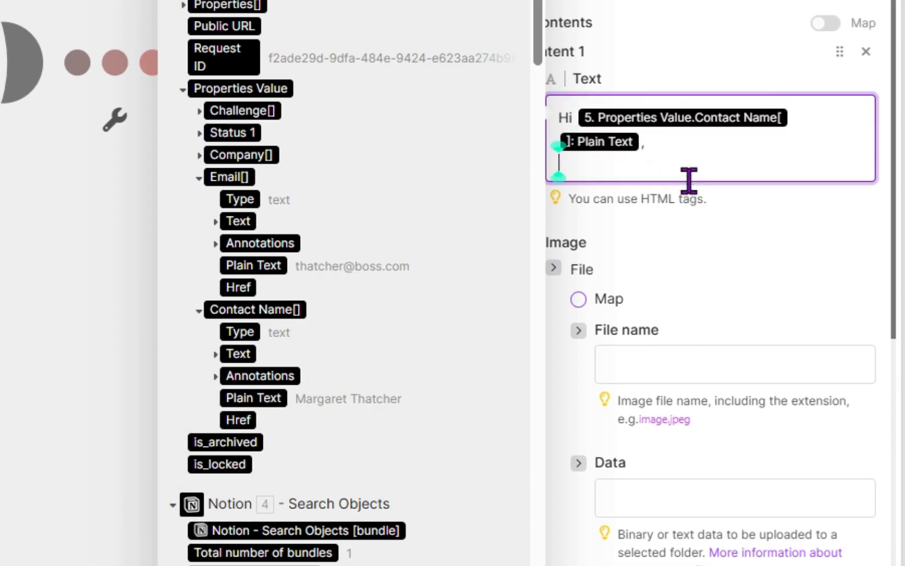
{"action": "scroll", "coordinate": [634, 217], "scroll_direction": "down", "scroll_amount": 2}
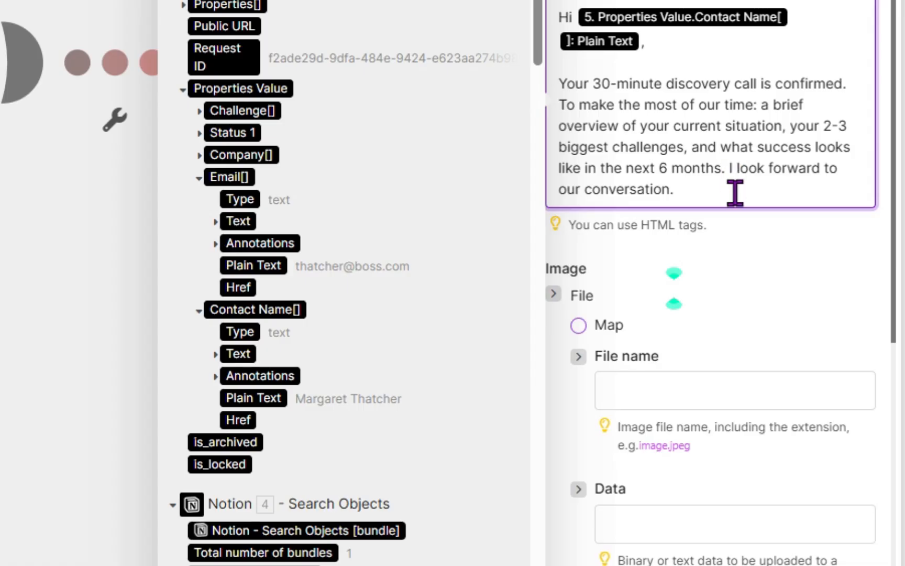
- Add the sign-off "Ivy" on a new line at the end of the email text
{"action": "key", "text": "alt+f"}
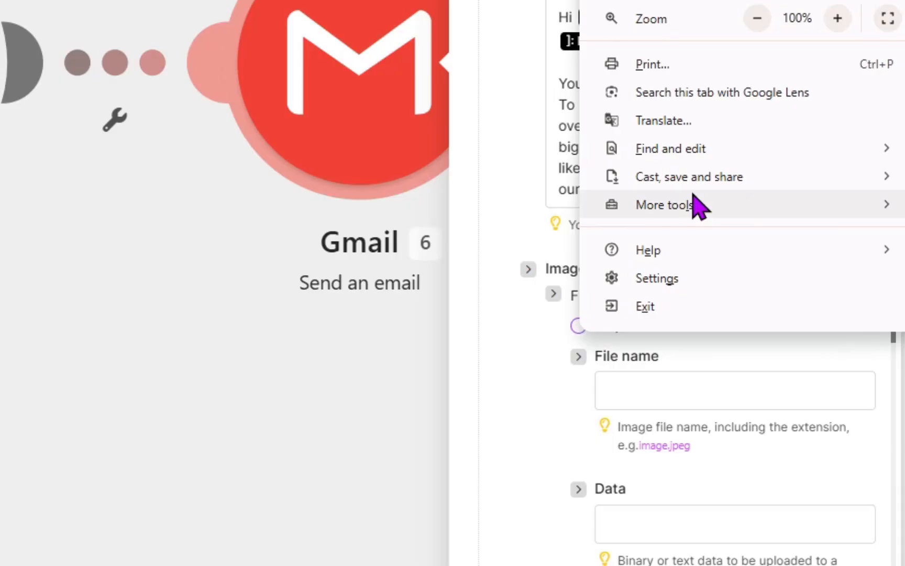
{"action": "left_click", "coordinate": [585, 183]}
{"action": "left_click", "coordinate": [691, 184]}
{"action": "key", "text": "Return"}
{"action": "key", "text": "Return"}
{"action": "type", "text": "Ivy"}
{"action": "left_click", "coordinate": [755, 301]}
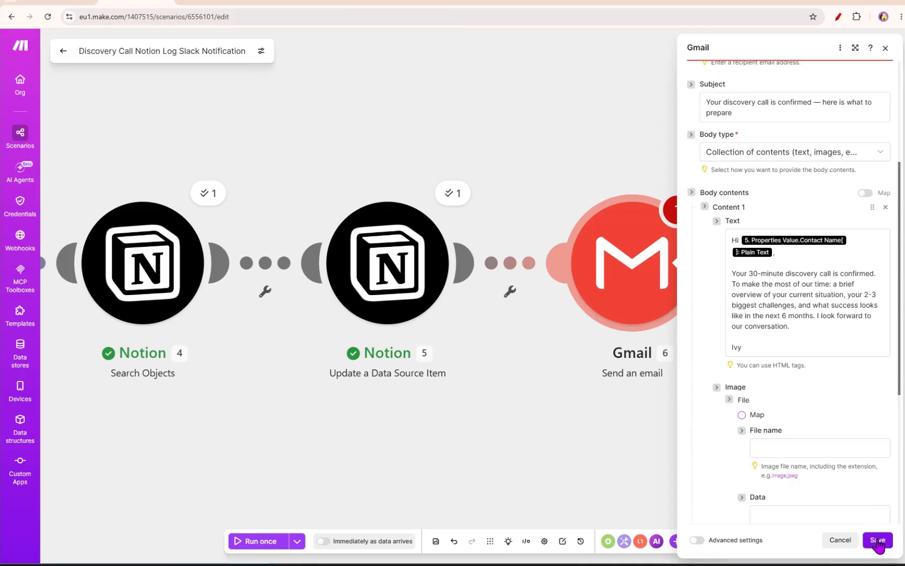
- Save the Gmail module and the scenario, then run the scenario once
{"action": "left_click", "coordinate": [880, 540]}
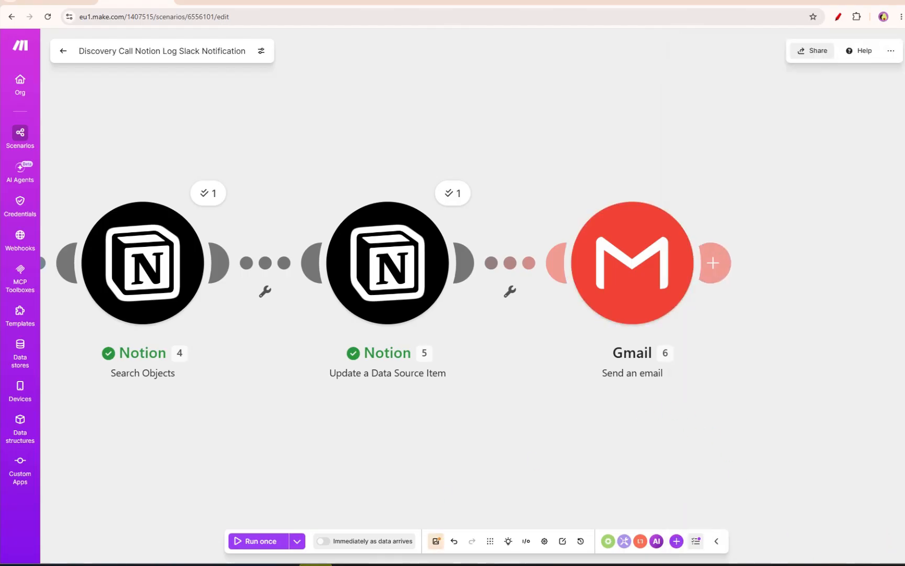
{"action": "left_click", "coordinate": [436, 542]}
{"action": "left_click", "coordinate": [240, 540]}
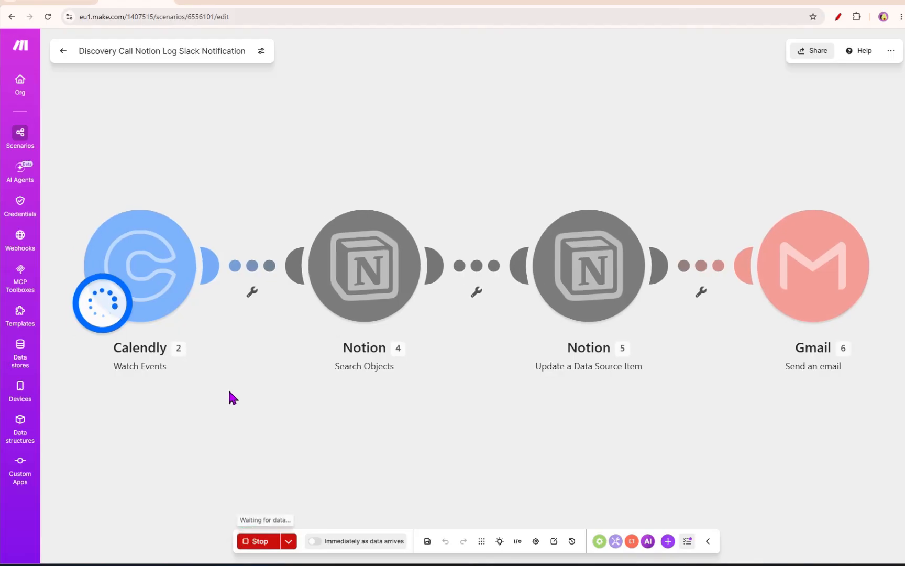
- Book a 30 Minute Discovery Call on Thursday, July 16 at 9:30am, entering the invitee's full name, and schedule the event
{"action": "left_click", "coordinate": [577, 4]}
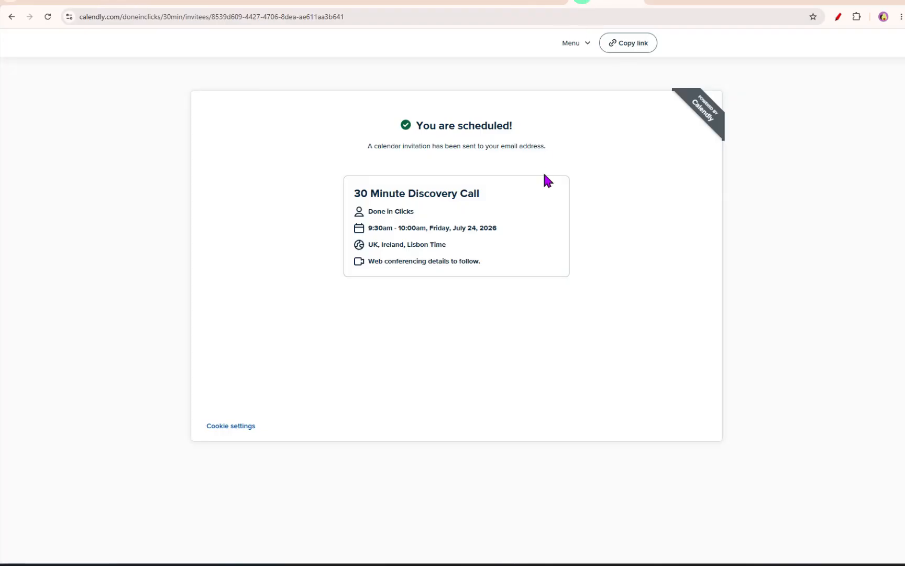
{"action": "left_click", "coordinate": [12, 20]}
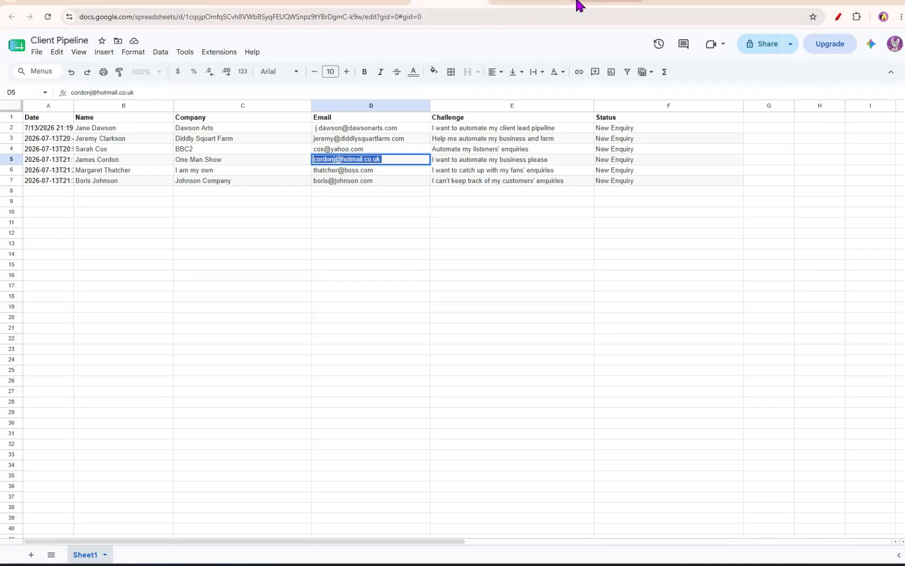
{"action": "left_click", "coordinate": [577, 3]}
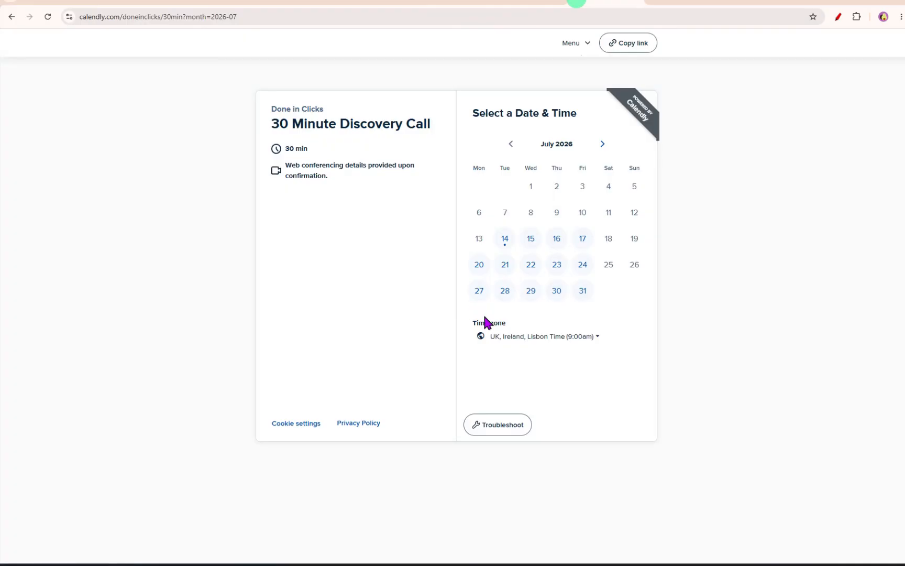
{"action": "left_click", "coordinate": [559, 238]}
{"action": "left_click", "coordinate": [627, 207]}
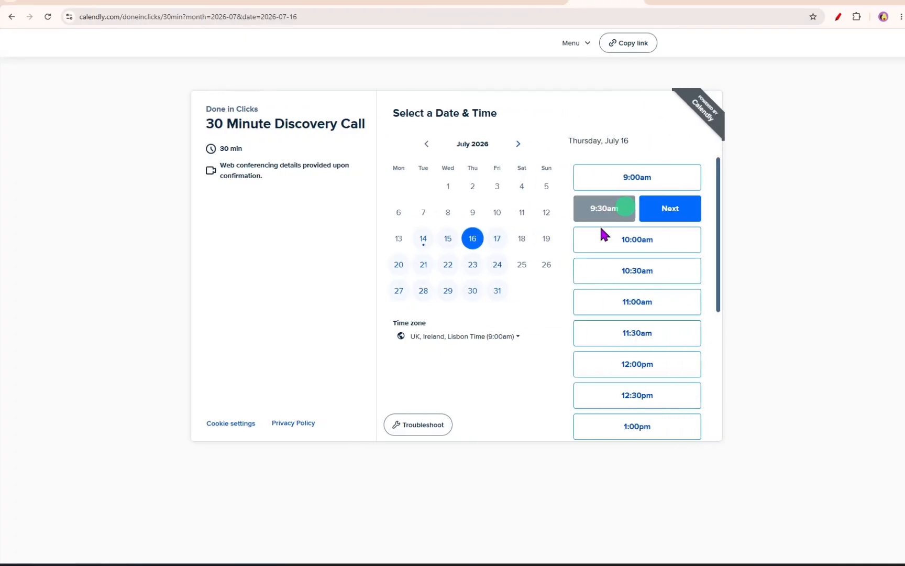
{"action": "left_click", "coordinate": [652, 207]}
{"action": "left_click", "coordinate": [434, 139]}
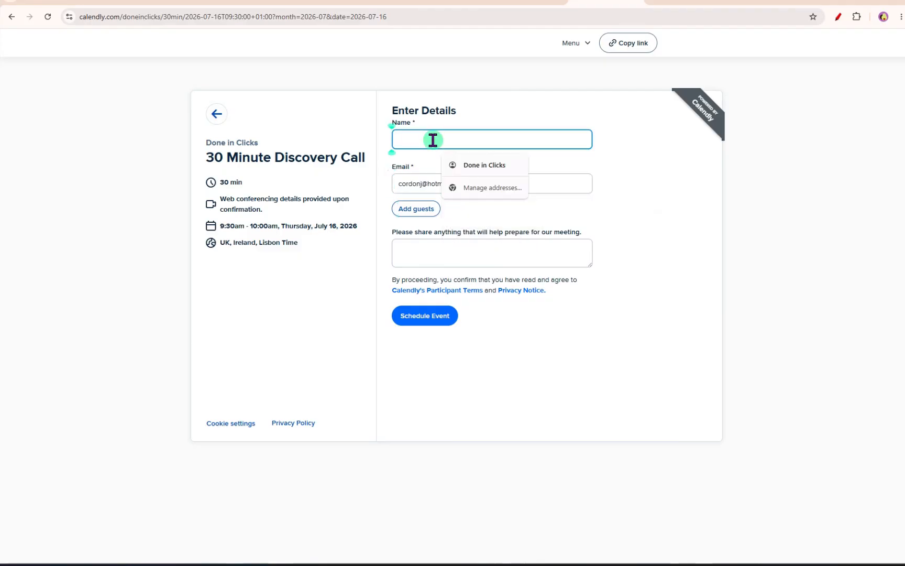
{"action": "type", "text": "James Cordon"}
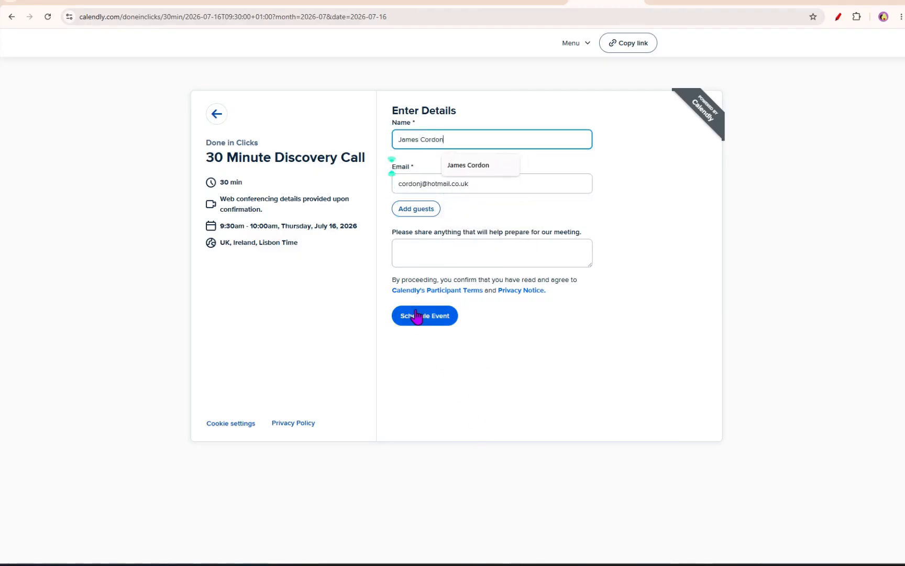
{"action": "left_click", "coordinate": [423, 319]}
- Check the run results on the scenario, the Client Pipeline status in Notion, and the sent confirmation email in Gmail
{"action": "left_click", "coordinate": [140, 4]}
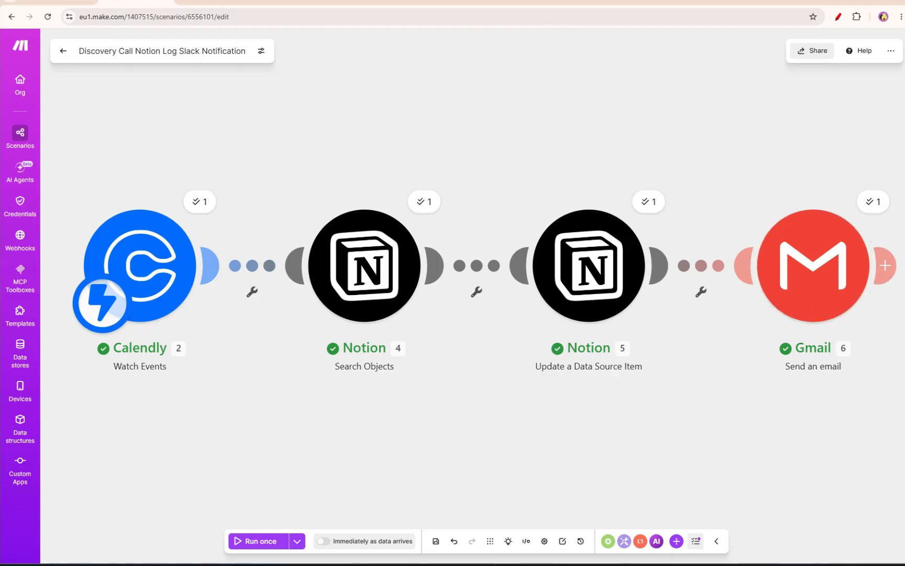
{"action": "left_click", "coordinate": [515, 6]}
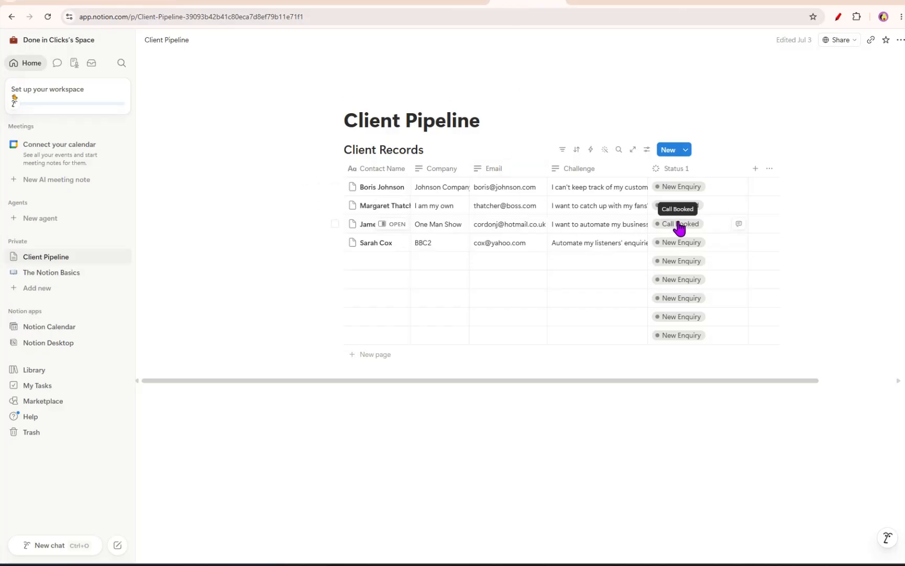
{"action": "left_click", "coordinate": [33, 5]}
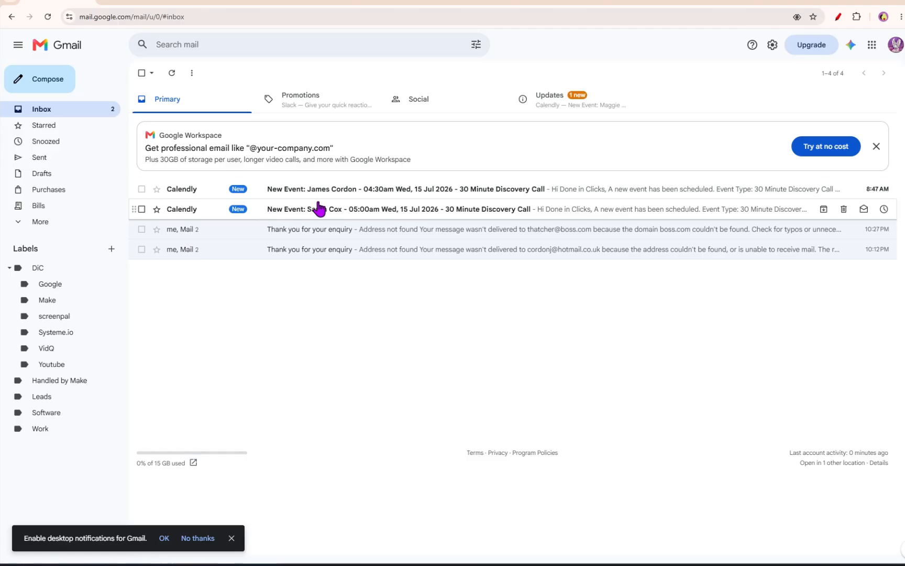
{"action": "left_click", "coordinate": [40, 157]}
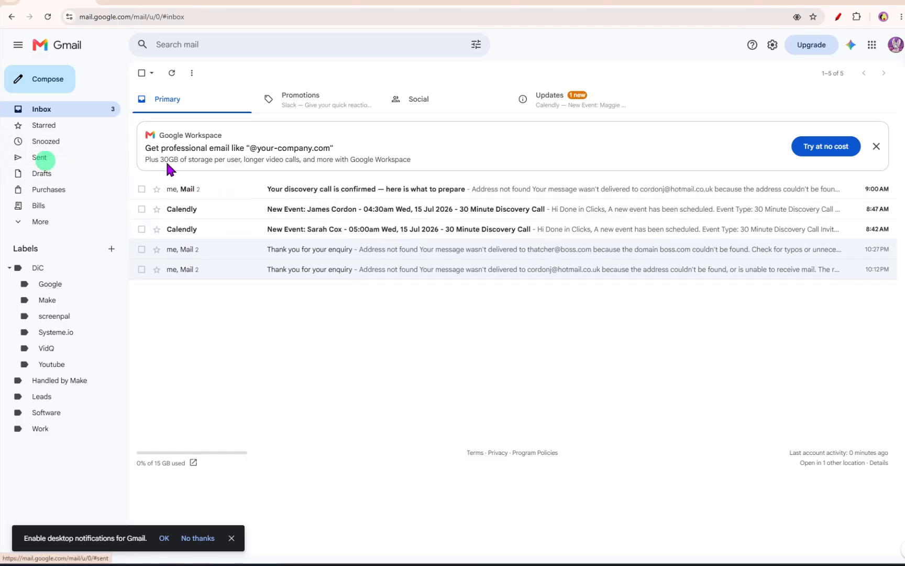
{"action": "left_click", "coordinate": [313, 124]}
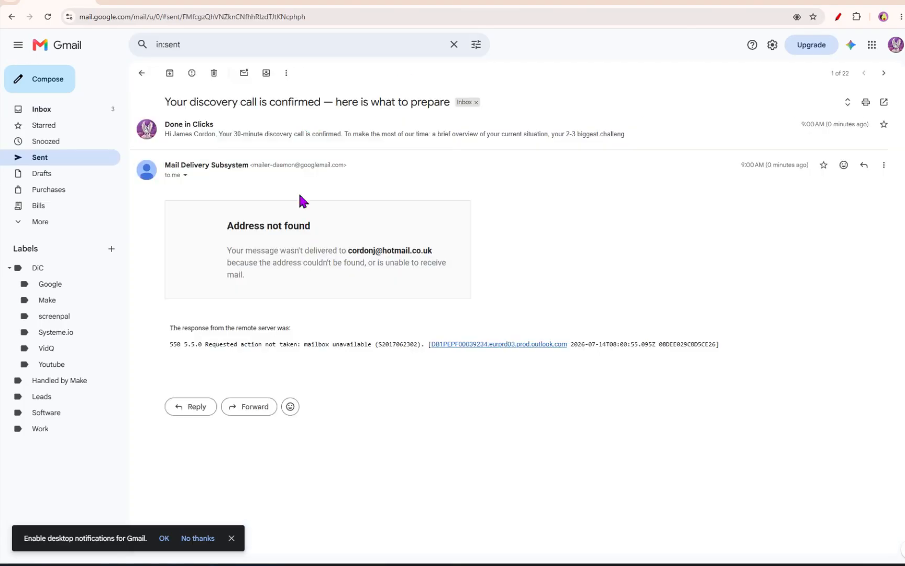
{"action": "left_click_drag", "start_coordinate": [231, 220], "coordinate": [376, 293]}
{"action": "left_click", "coordinate": [262, 137]}
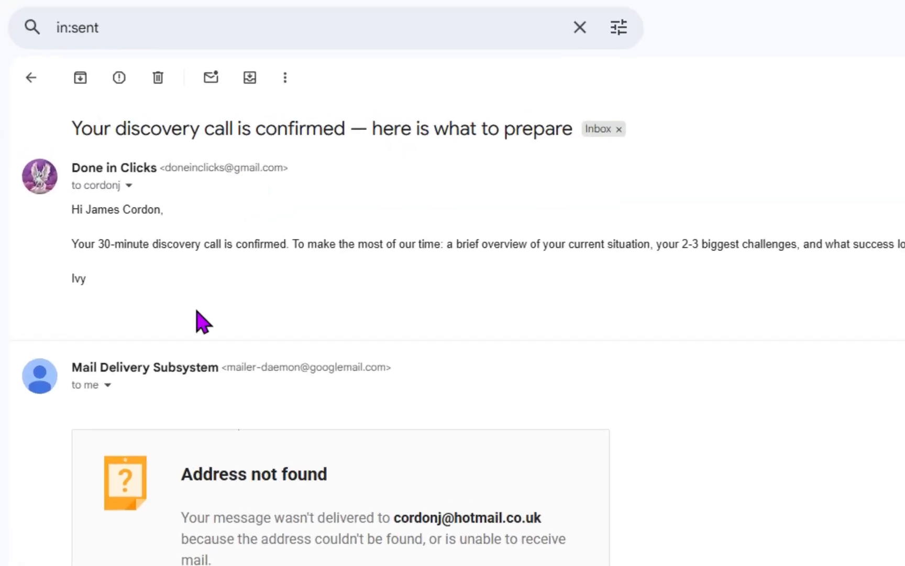
{"action": "left_click_drag", "start_coordinate": [60, 244], "coordinate": [640, 293]}
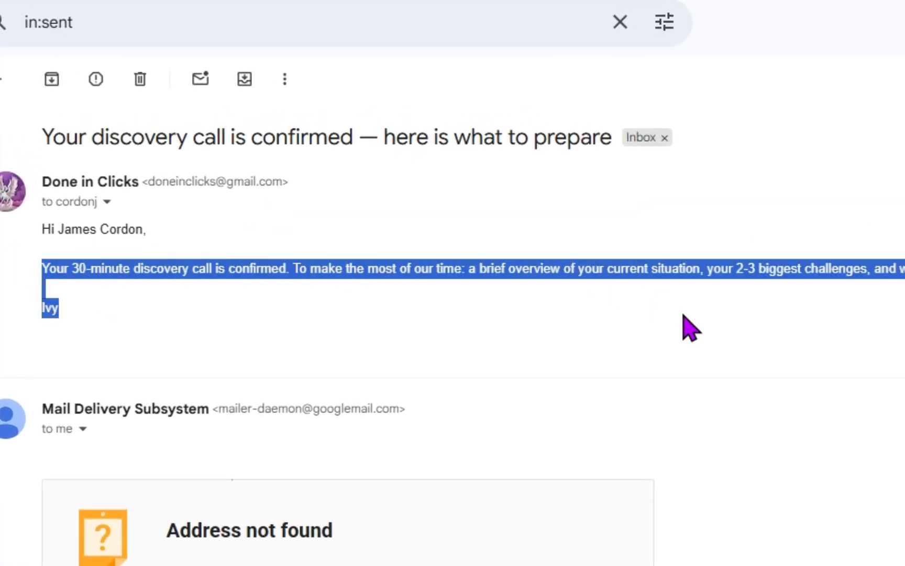
{"action": "left_click_drag", "start_coordinate": [56, 229], "coordinate": [156, 236]}
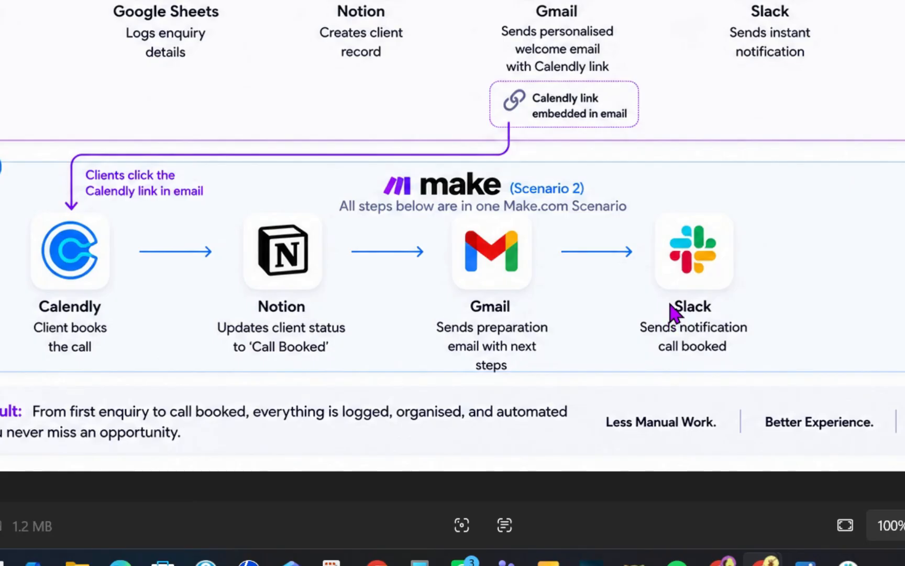
- Add a Slack Send a Message module after the Gmail module
{"action": "left_click", "coordinate": [722, 560]}
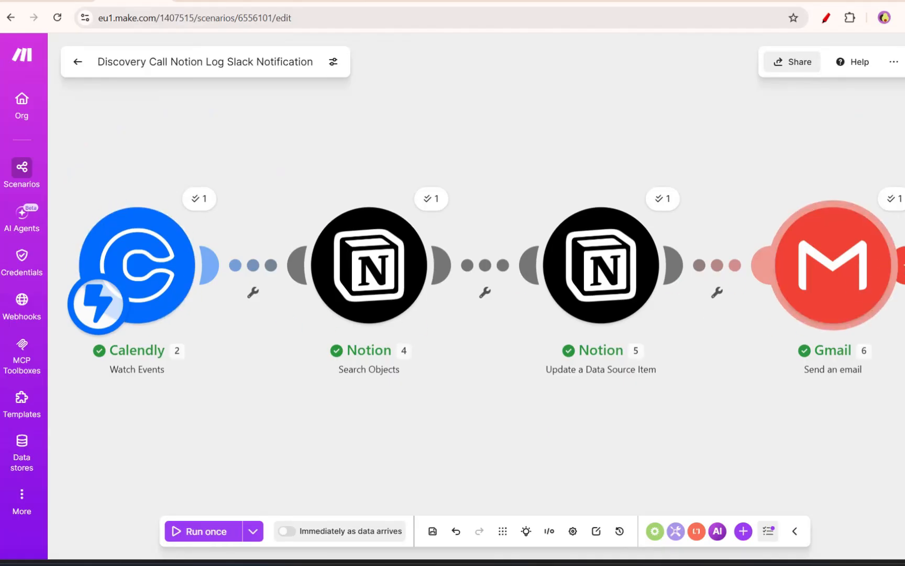
{"action": "left_click", "coordinate": [903, 265]}
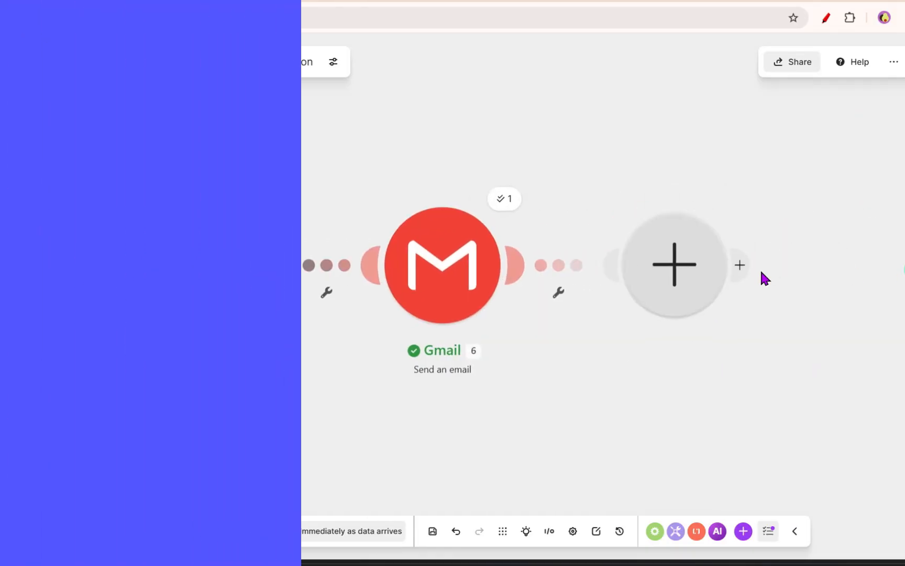
{"action": "left_click", "coordinate": [389, 123]}
{"action": "type", "text": "slack"}
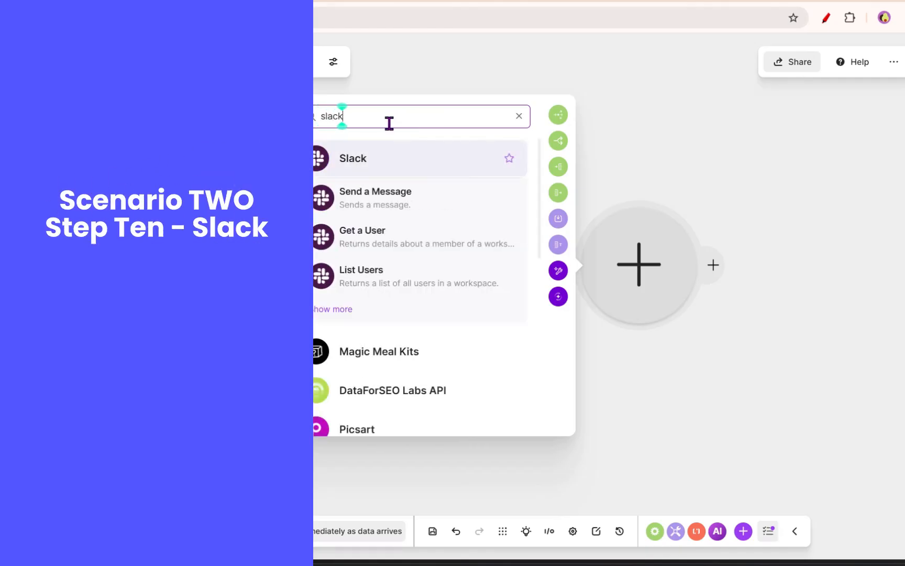
{"action": "left_click", "coordinate": [379, 202]}
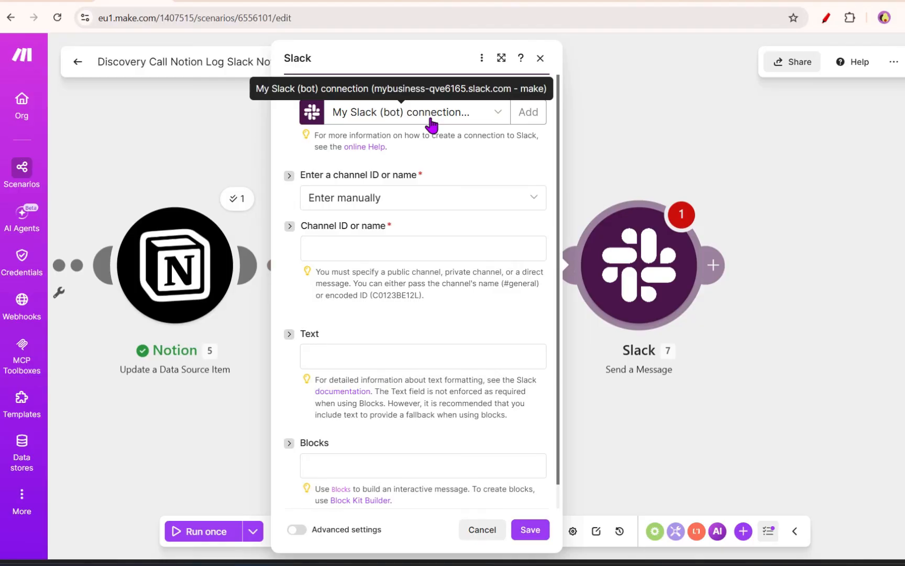
- Set the Slack channel to be selected from the list with channel type Direct message
{"action": "left_click", "coordinate": [330, 198]}
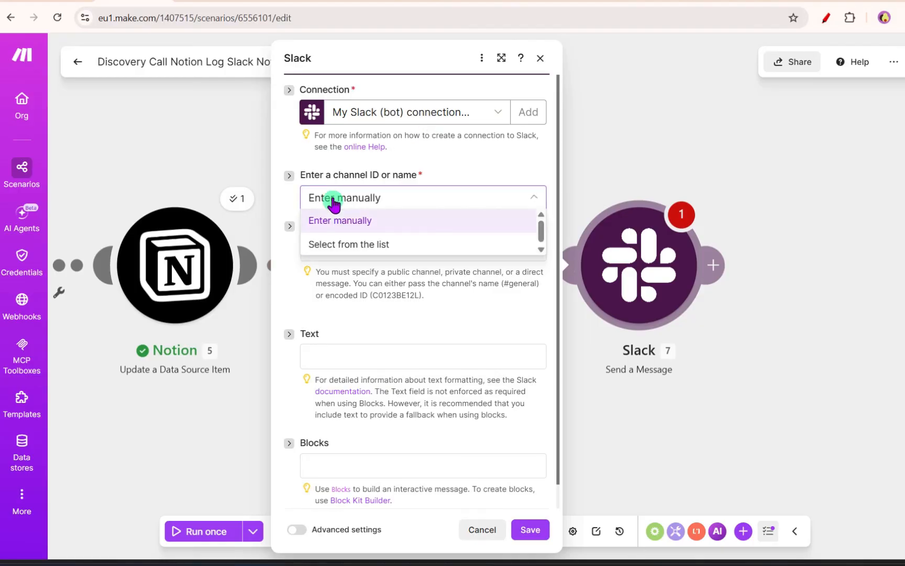
{"action": "left_click", "coordinate": [347, 244]}
{"action": "left_click", "coordinate": [381, 249]}
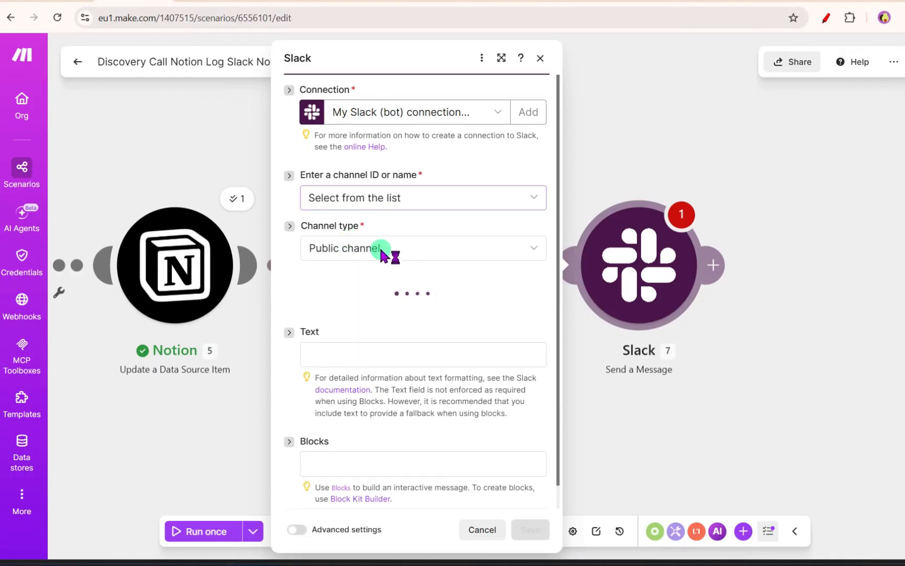
{"action": "left_click", "coordinate": [376, 254]}
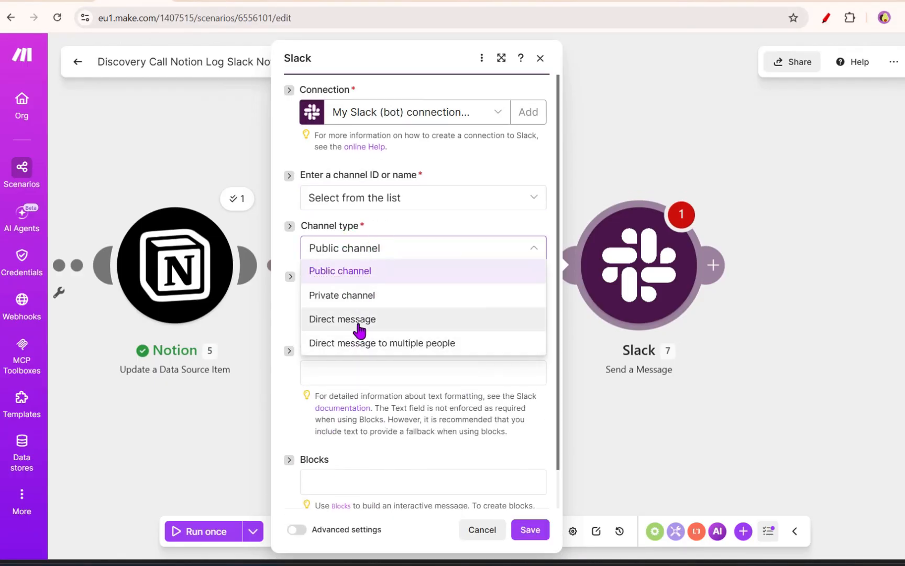
{"action": "left_click", "coordinate": [351, 318]}
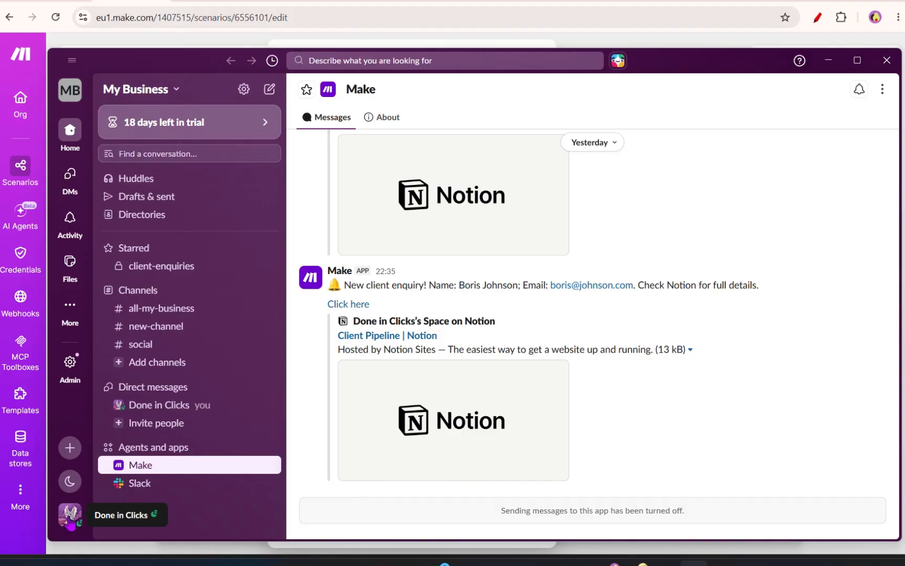
- Copy your own Slack member ID from your profile's options
{"action": "left_click", "coordinate": [70, 516]}
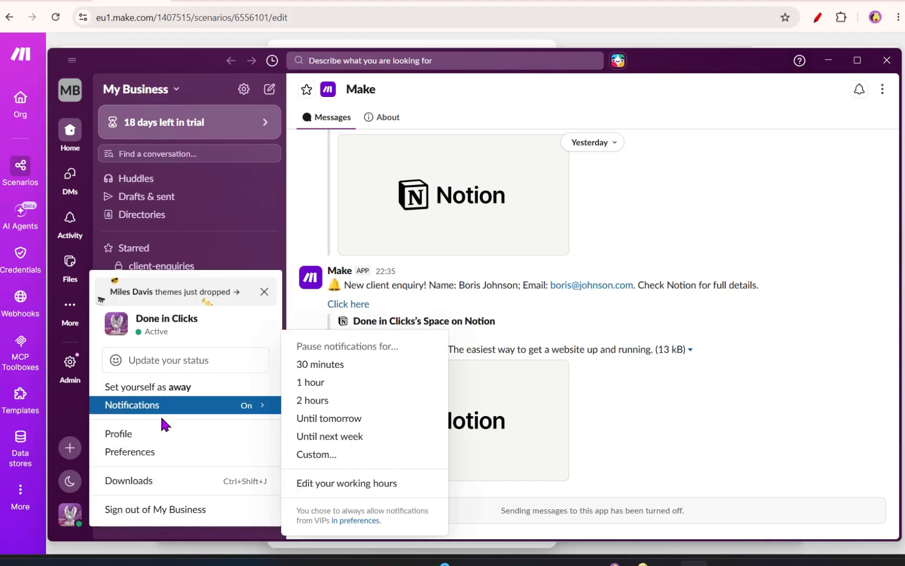
{"action": "left_click", "coordinate": [157, 438]}
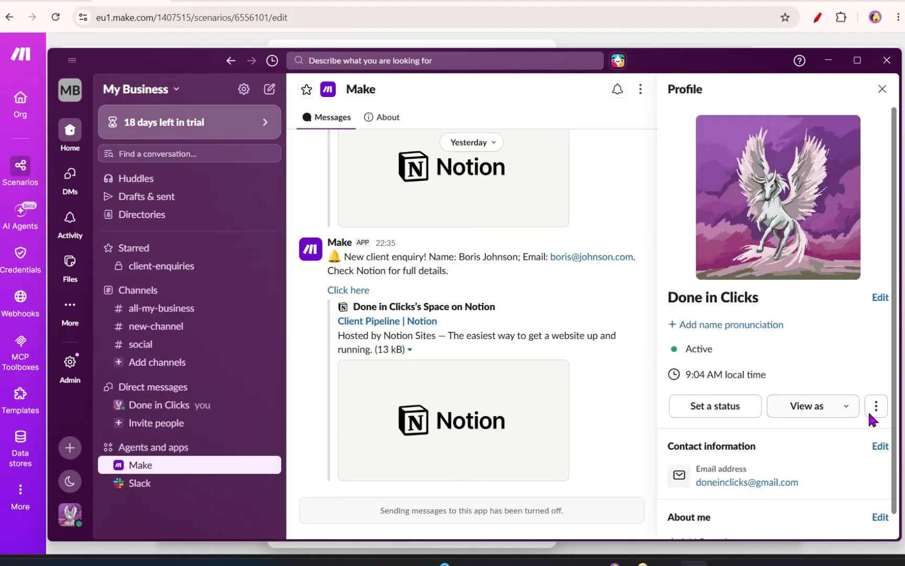
{"action": "left_click", "coordinate": [877, 411]}
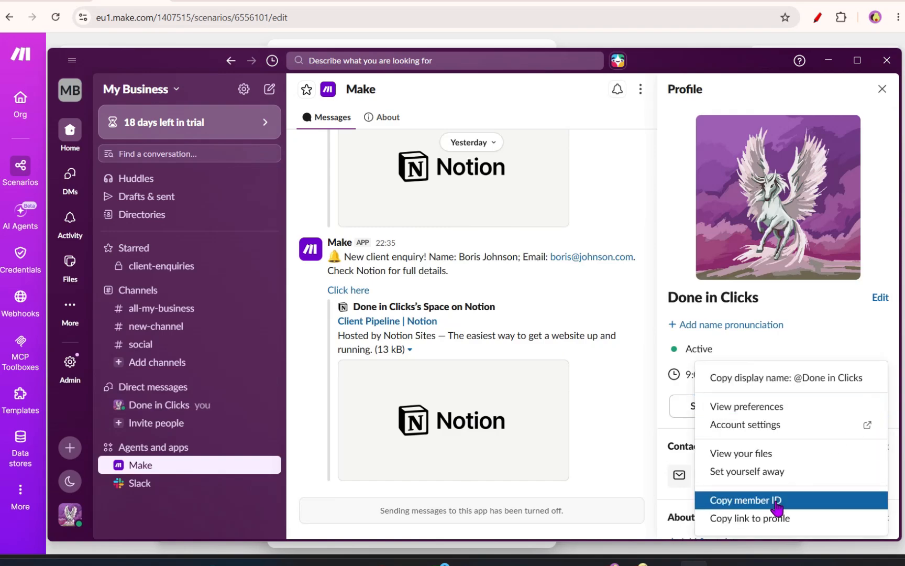
{"action": "left_click", "coordinate": [776, 506]}
- Set the Slack module's ID type to User ID and paste the copied member ID as the user
{"action": "left_click", "coordinate": [32, 548]}
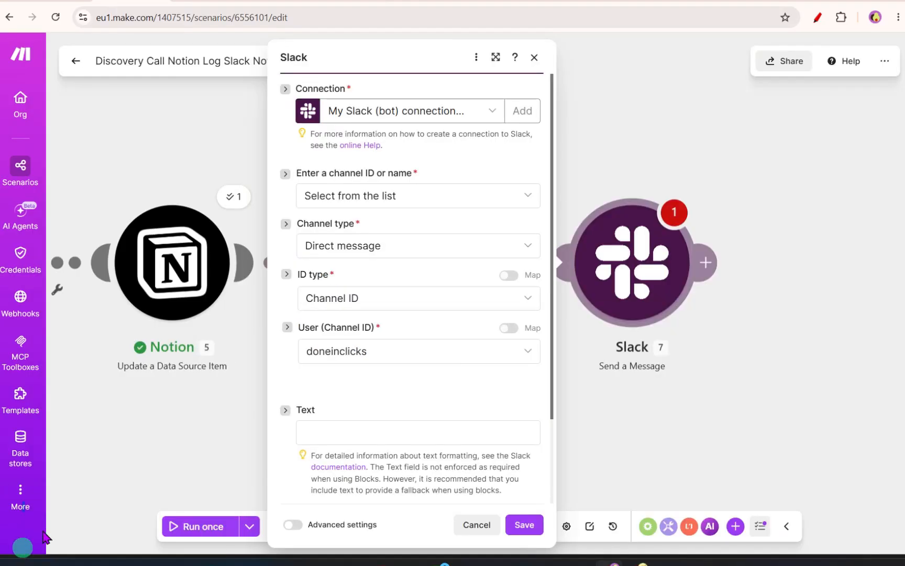
{"action": "left_click", "coordinate": [398, 349]}
{"action": "left_click", "coordinate": [474, 328]}
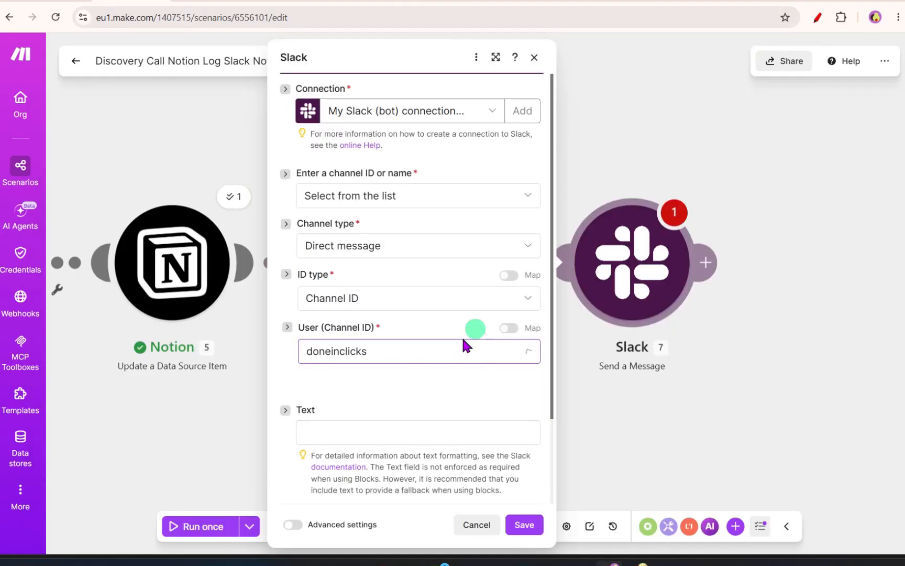
{"action": "left_click", "coordinate": [434, 285]}
{"action": "left_click", "coordinate": [377, 345]}
{"action": "left_click", "coordinate": [385, 347]}
{"action": "key", "text": "ctrl+v"}
{"action": "double_click", "coordinate": [403, 359]}
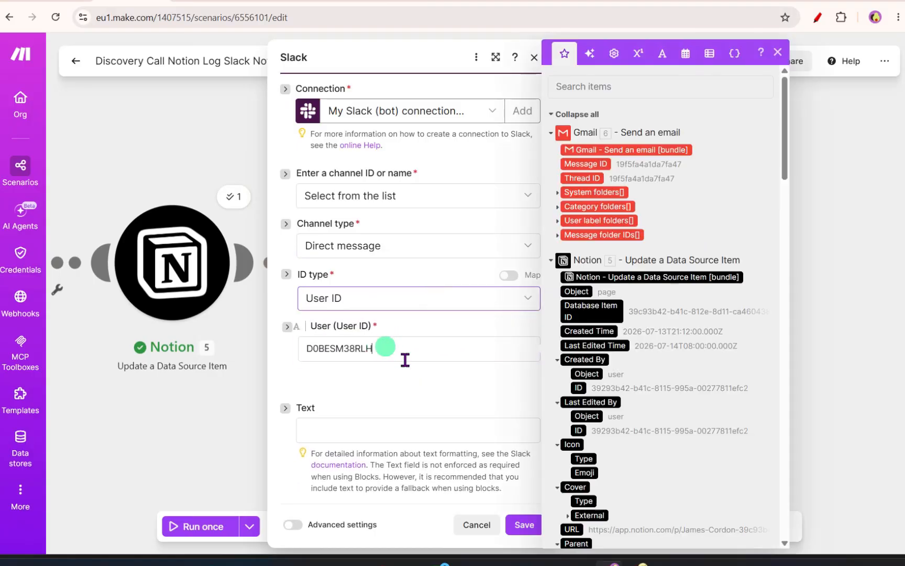
{"action": "key", "text": "ctrl+v"}
{"action": "left_click", "coordinate": [419, 383]}
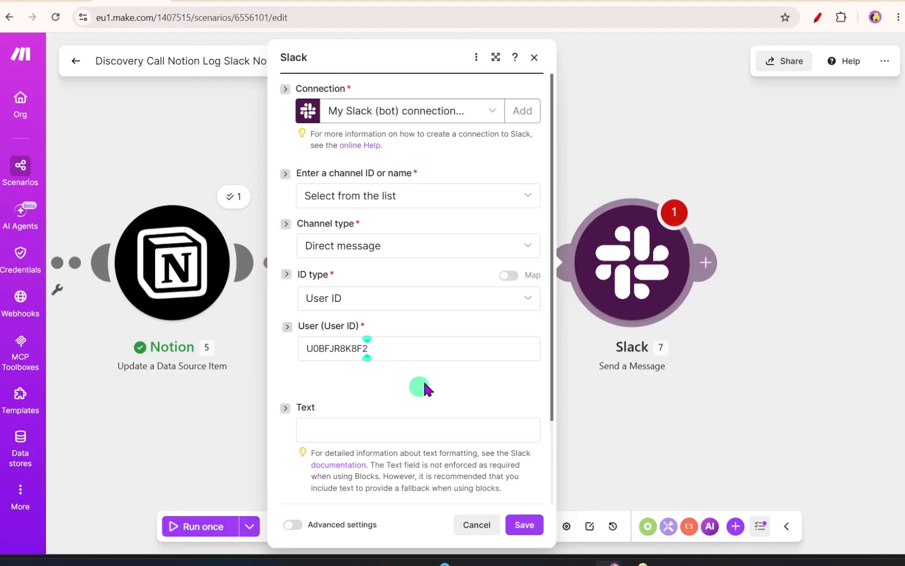
- Write the message text "Check: Notion →" plus the mapped Contact Name plain text, then "has booked a discovery call. Status changed to Call Booked. Prep email sent."
{"action": "left_click_drag", "start_coordinate": [297, 275], "coordinate": [331, 278]}
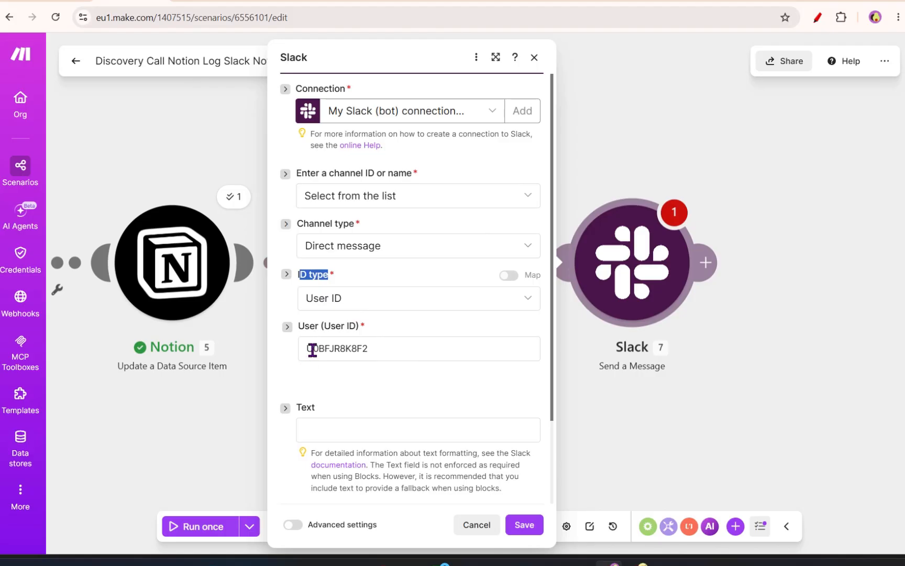
{"action": "left_click_drag", "start_coordinate": [309, 349], "coordinate": [371, 350]}
{"action": "left_click", "coordinate": [372, 395]}
{"action": "scroll", "coordinate": [456, 412], "scroll_direction": "down", "scroll_amount": 2}
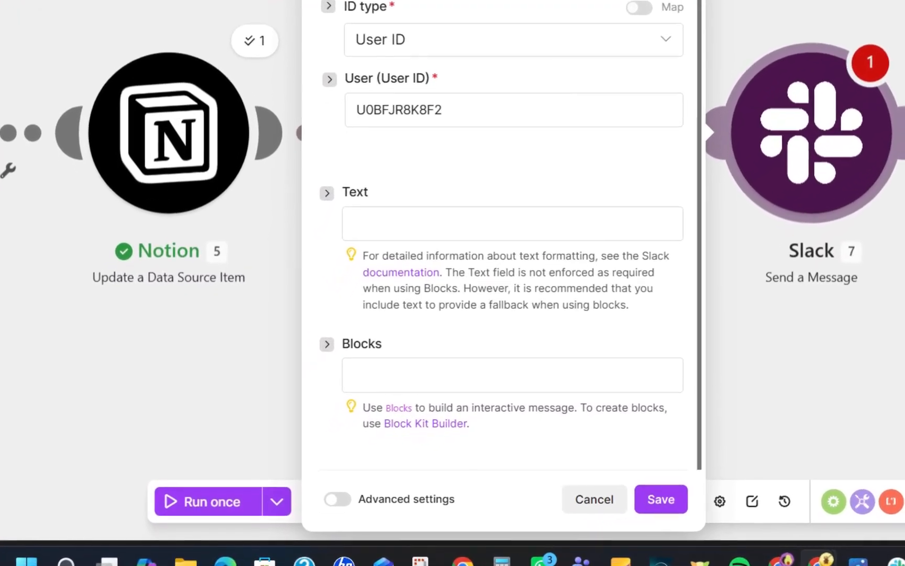
{"action": "left_click", "coordinate": [428, 224]}
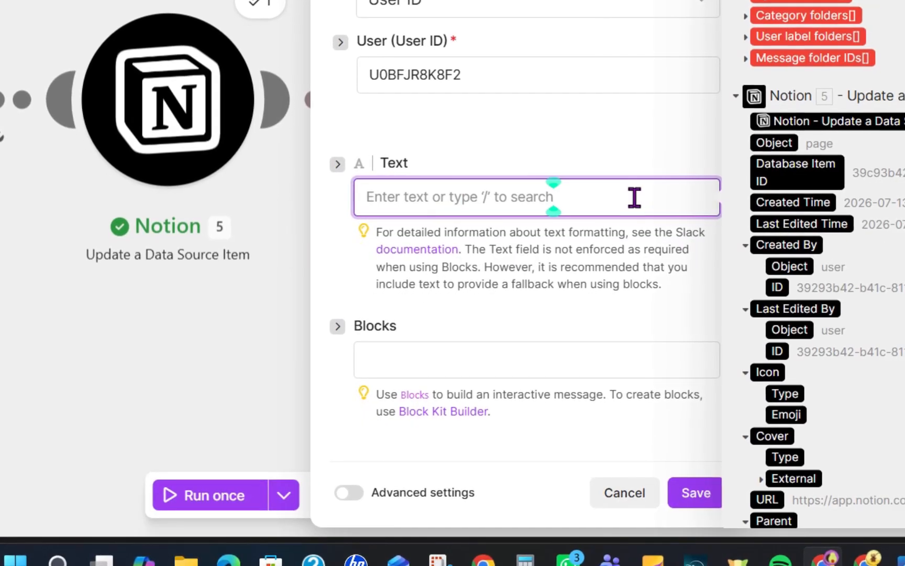
{"action": "key", "text": "ctrl+v"}
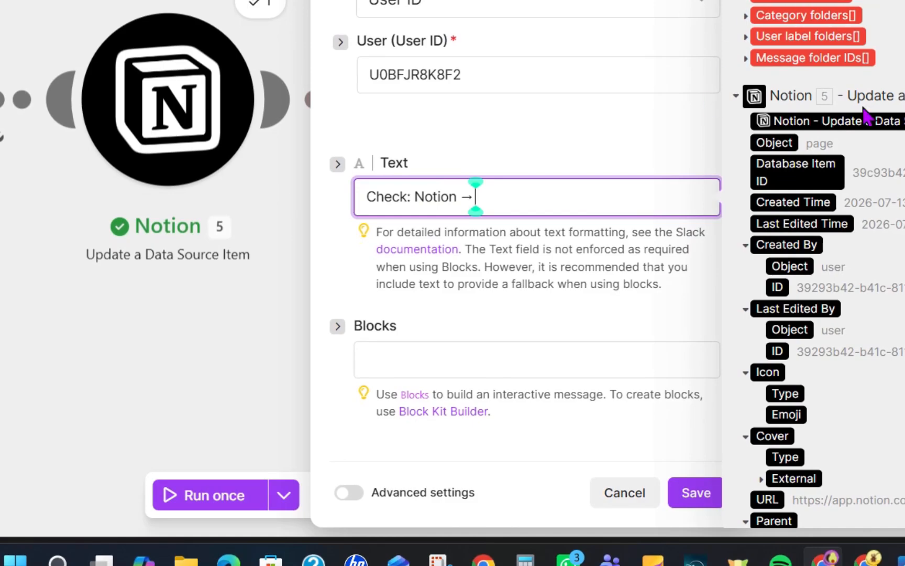
{"action": "scroll", "coordinate": [869, 243], "scroll_direction": "down", "scroll_amount": 5}
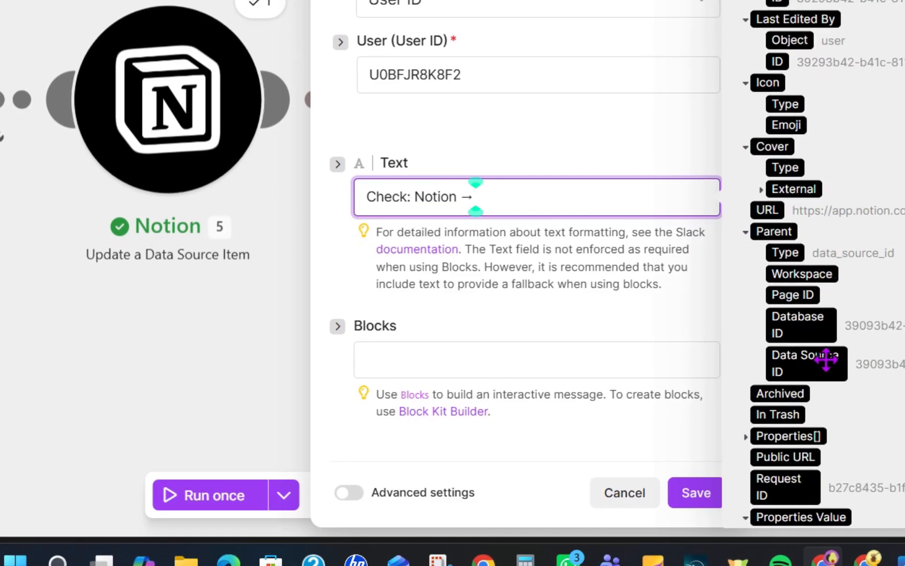
{"action": "scroll", "coordinate": [791, 152], "scroll_direction": "down", "scroll_amount": 10}
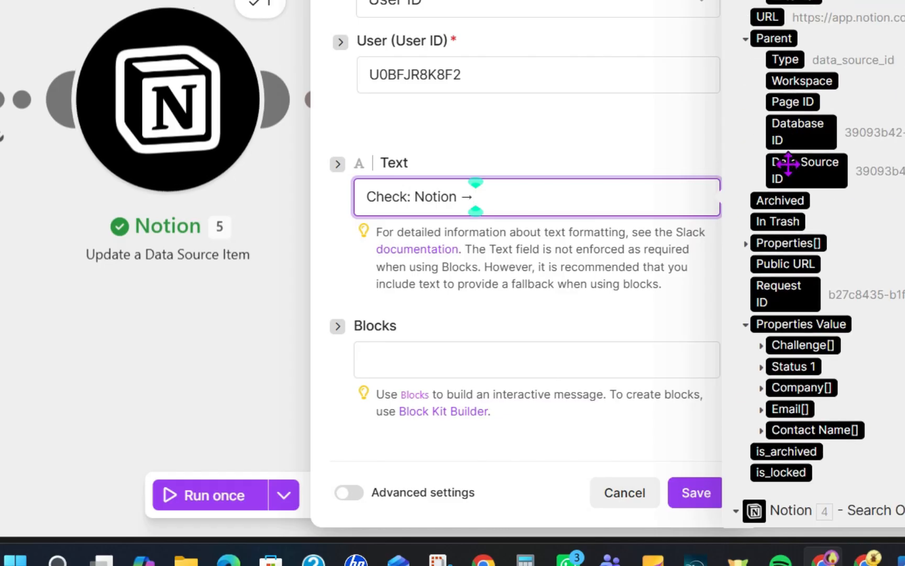
{"action": "left_click", "coordinate": [761, 237]}
{"action": "left_click", "coordinate": [810, 319]}
{"action": "type", "text": "has booked a d"}
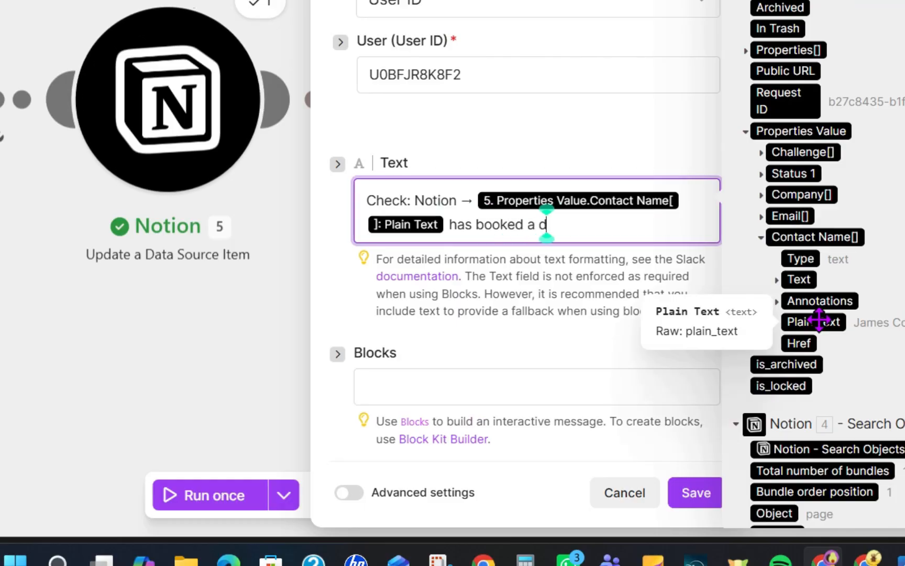
{"action": "type", "text": "iscovery call. Status changed to Call Booked"}
{"action": "key", "text": "BackSpace"}
{"action": "type", "text": ". "}
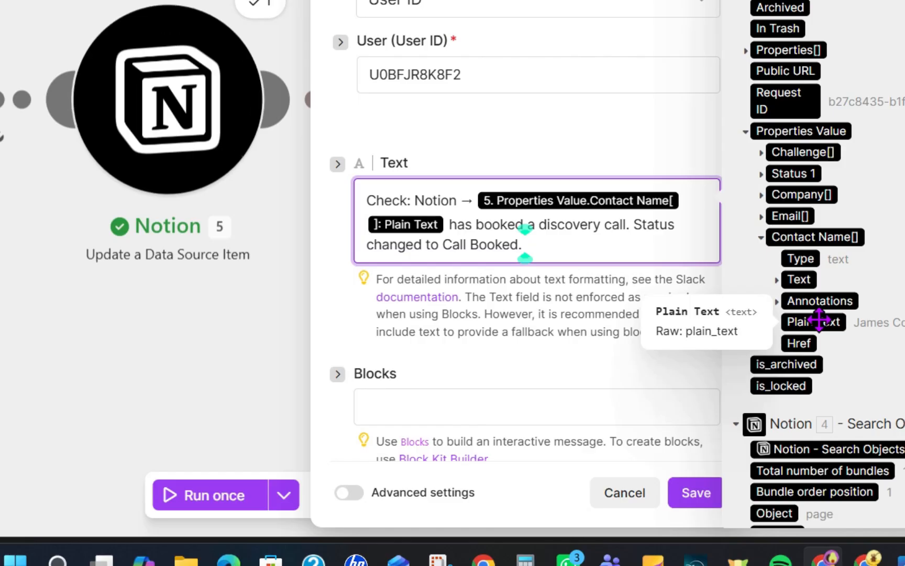
{"action": "type", "text": "Prep email sent."}
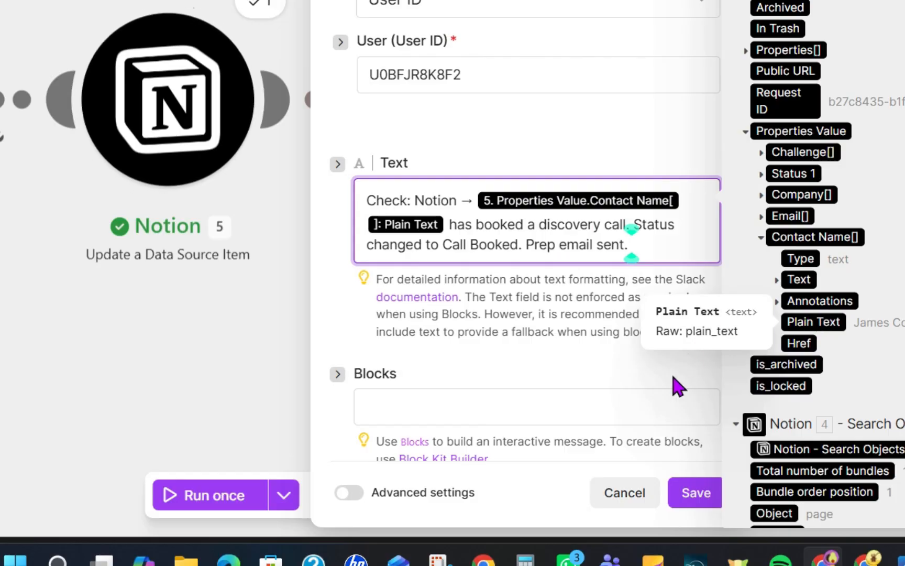
{"action": "left_click", "coordinate": [590, 378]}
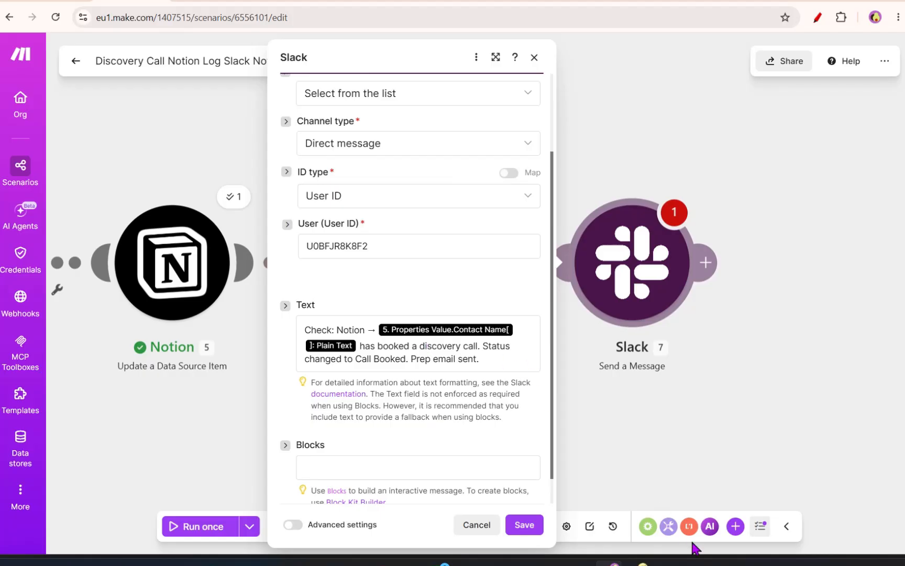
- Save the Slack module settings and save the scenario
{"action": "left_click", "coordinate": [697, 549]}
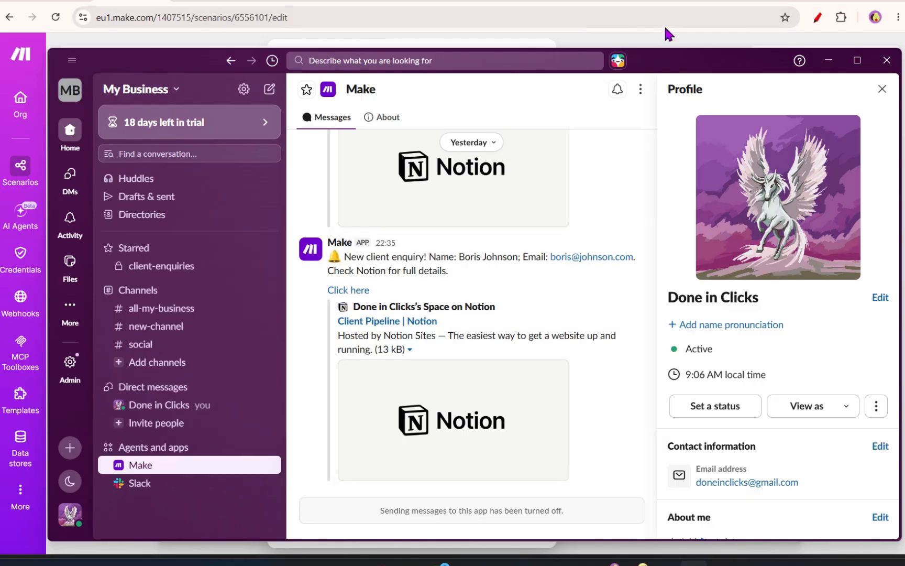
{"action": "left_click", "coordinate": [128, 5]}
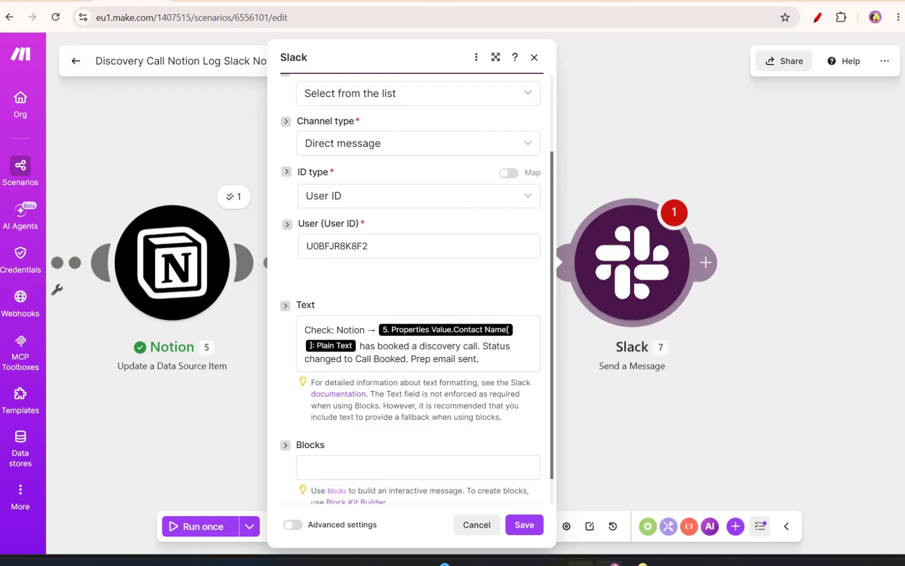
{"action": "left_click", "coordinate": [523, 532]}
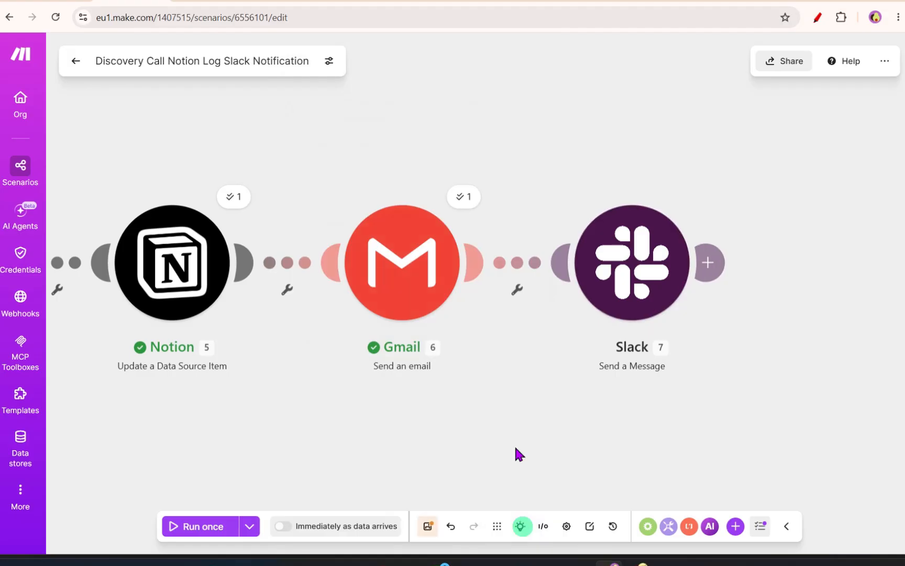
{"action": "left_click", "coordinate": [428, 528]}
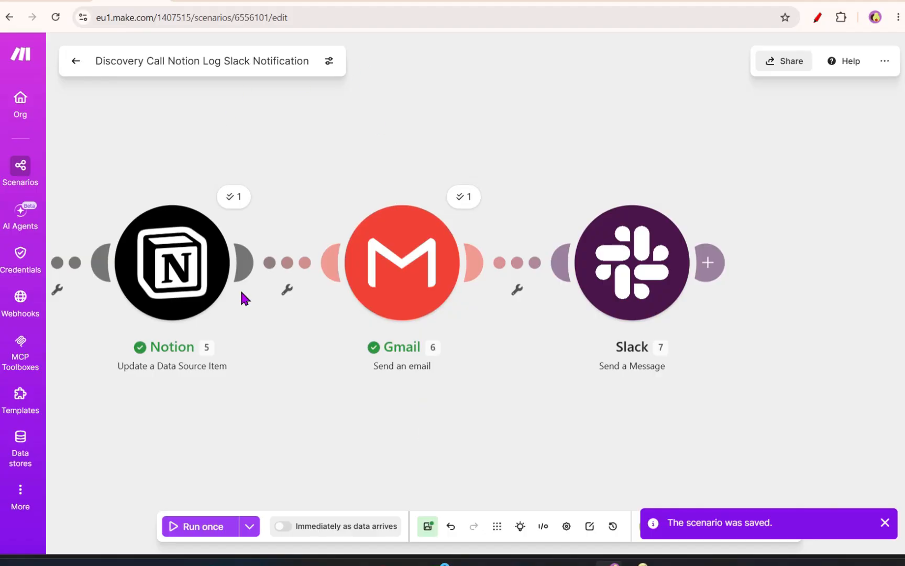
- Run the scenario once so it waits for a new Calendly booking
{"action": "left_click", "coordinate": [204, 526]}
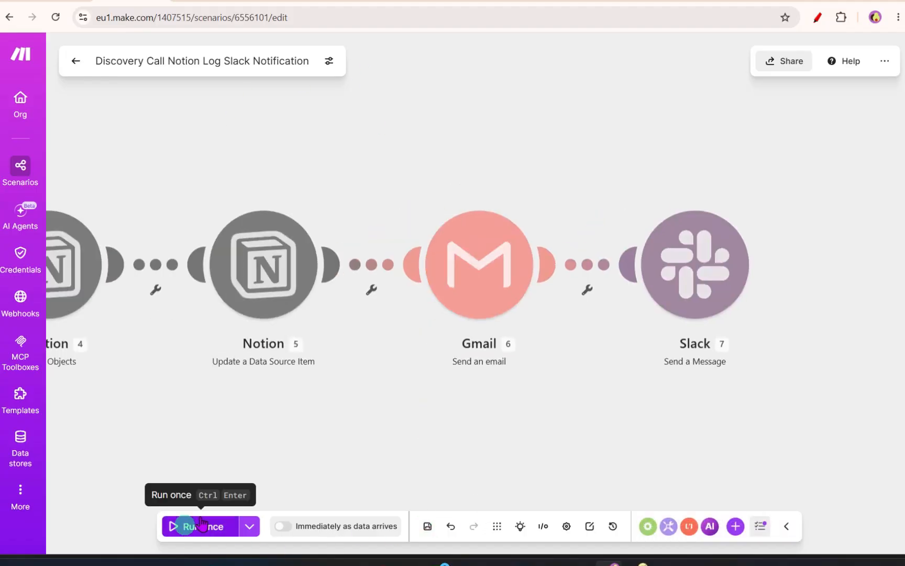
{"action": "left_click", "coordinate": [502, 1]}
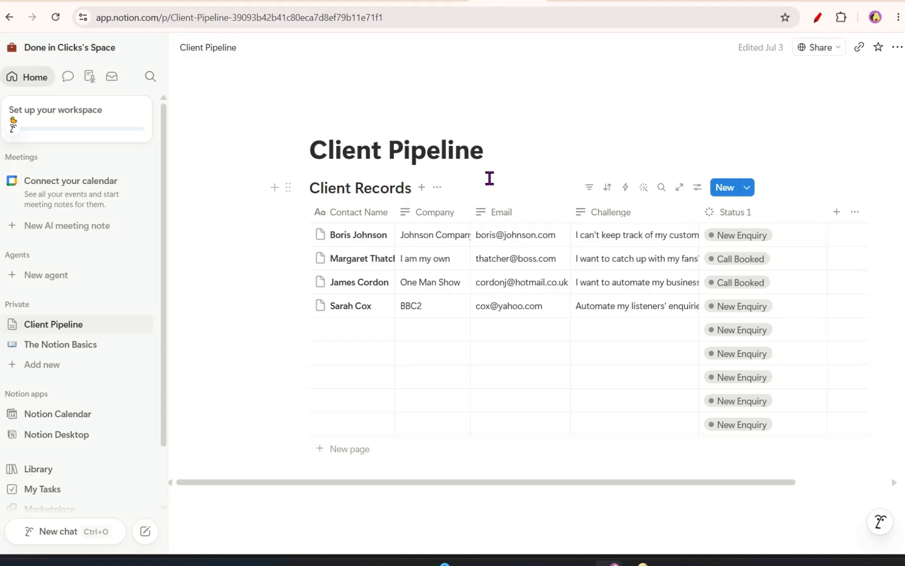
{"action": "left_click", "coordinate": [582, 1]}
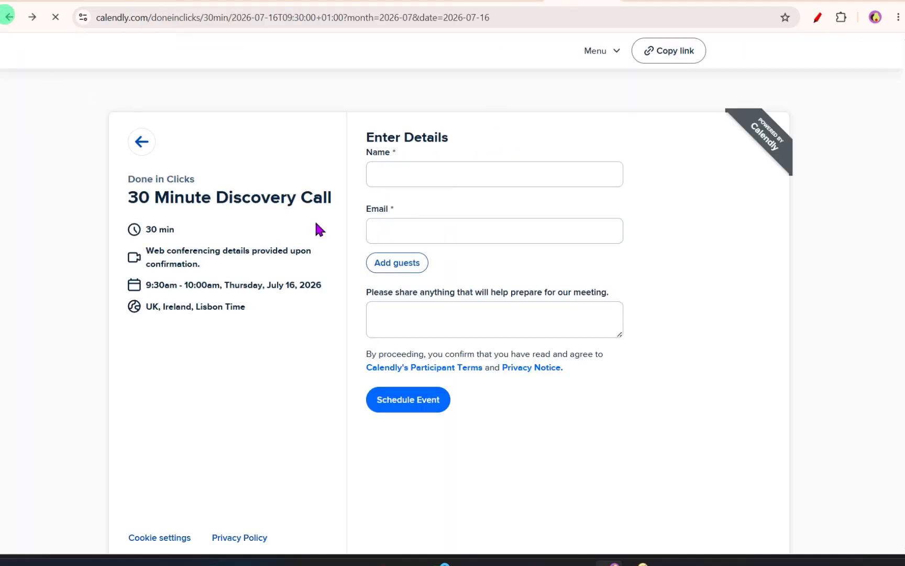
{"action": "left_click", "coordinate": [419, 3]}
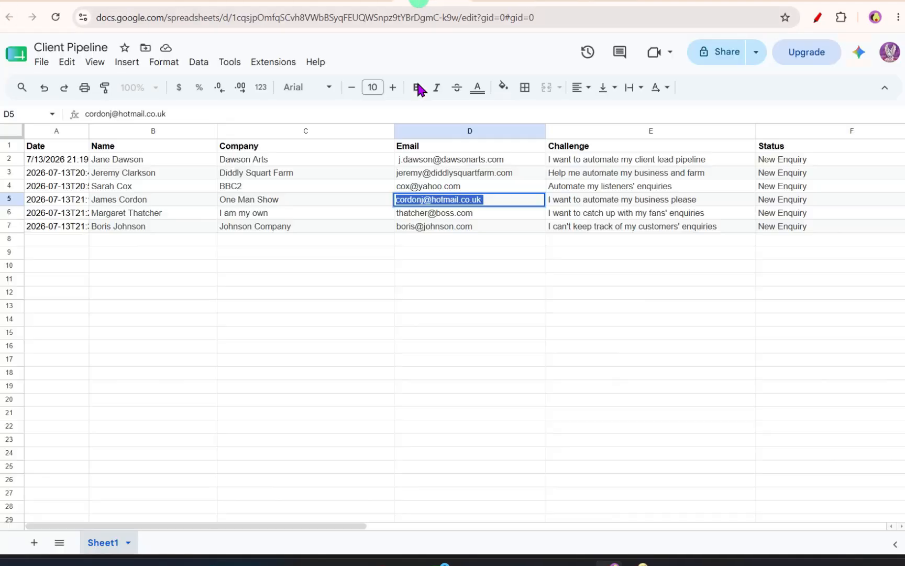
- Copy the client's email from the sheet and book a 30 Minute Discovery Call on Friday, July 17 at 9:30am with the invitee's name and email
{"action": "left_click", "coordinate": [423, 230]}
{"action": "left_click", "coordinate": [592, 2]}
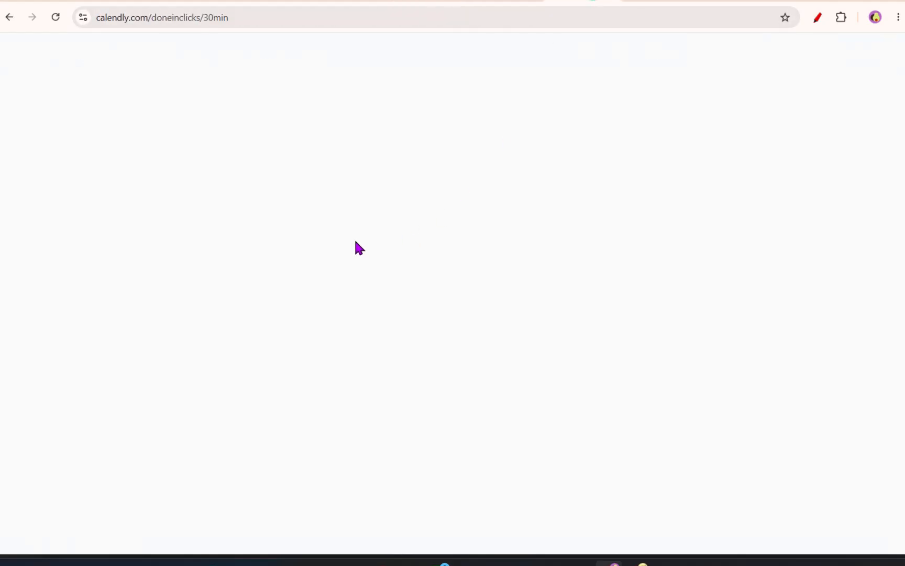
{"action": "left_click", "coordinate": [606, 312]}
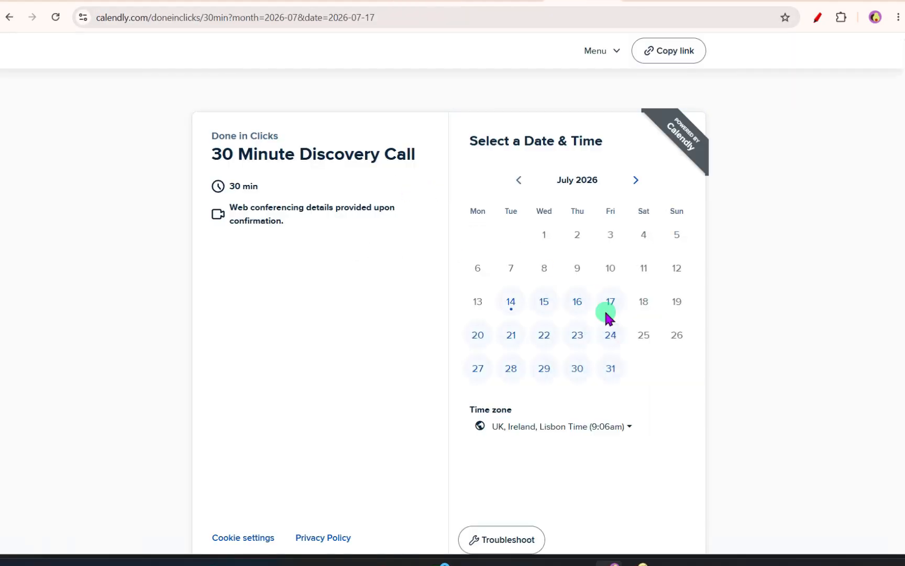
{"action": "left_click", "coordinate": [663, 263]}
{"action": "left_click", "coordinate": [691, 264]}
{"action": "left_click", "coordinate": [426, 220]}
{"action": "key", "text": "ctrl+v"}
{"action": "left_click", "coordinate": [443, 174]}
{"action": "type", "text": "Bo"}
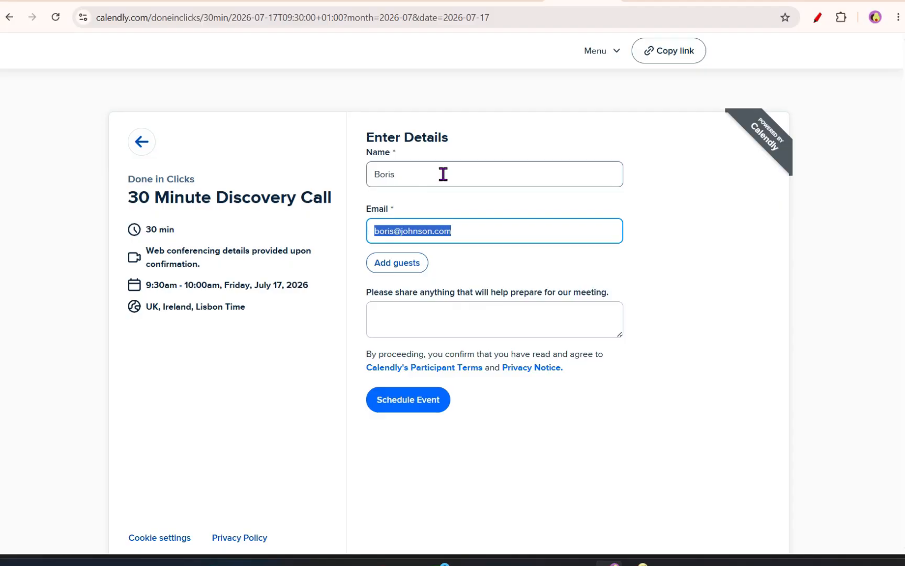
{"action": "left_click", "coordinate": [444, 174]}
{"action": "type", "text": "Johnson"}
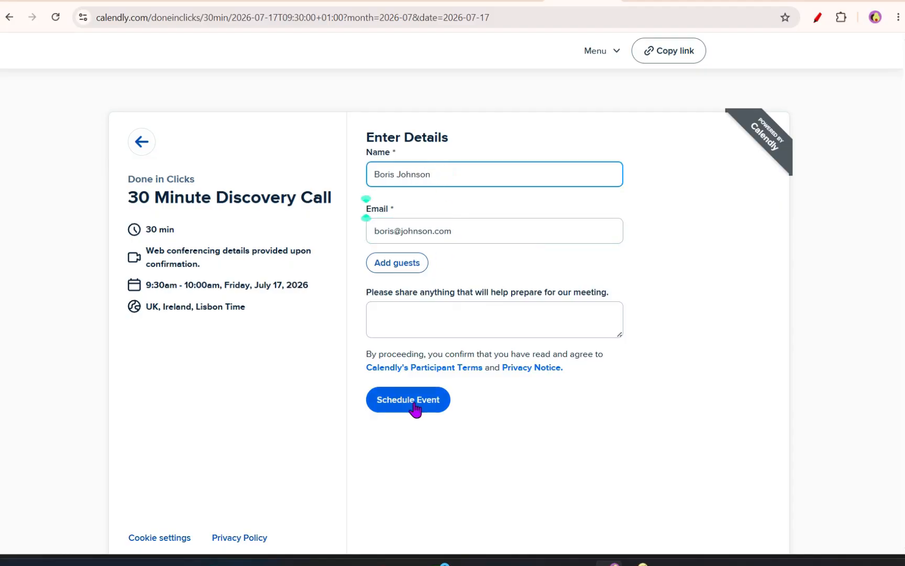
{"action": "left_click", "coordinate": [420, 403]}
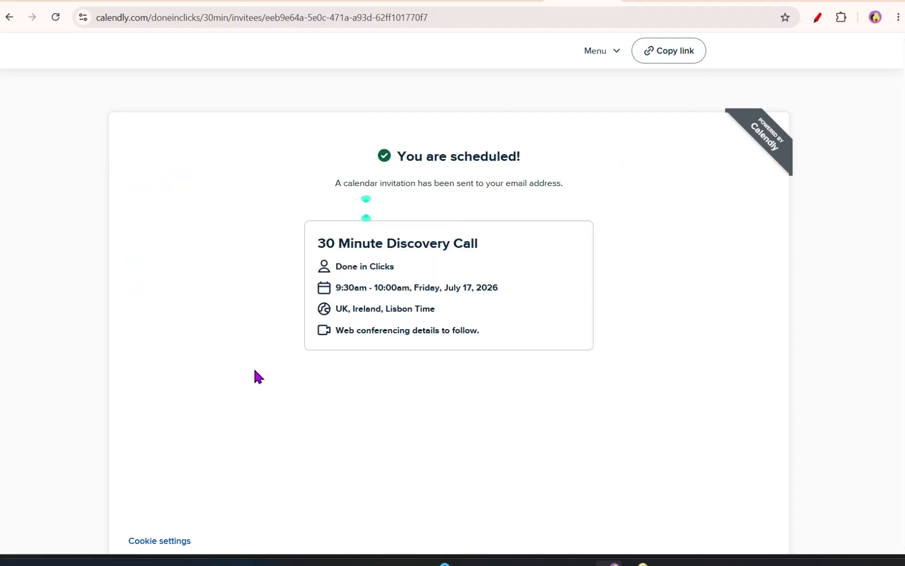
- Check the scenario run, the Client Pipeline status in Notion, the Slack notification, and the sent prep email in Gmail
{"action": "key", "text": "ctrl+Tab"}
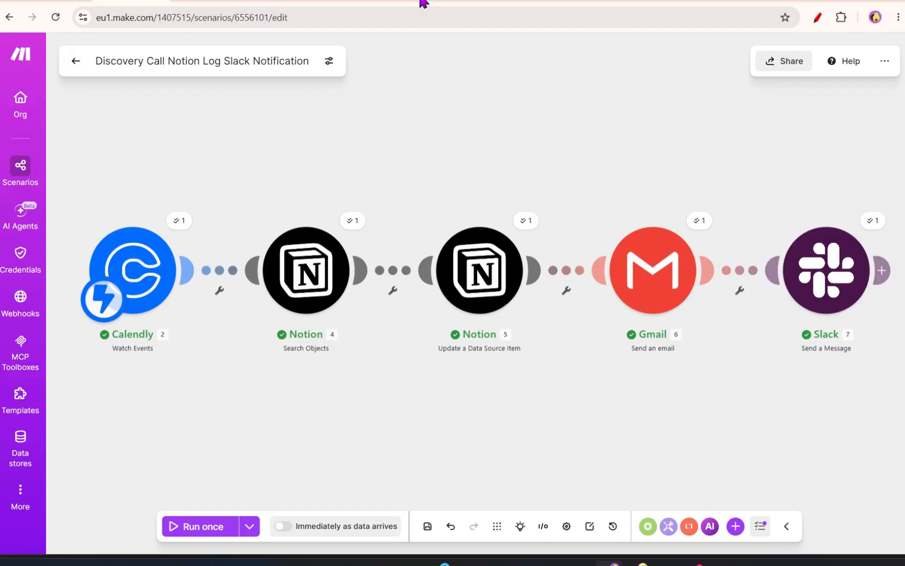
{"action": "left_click", "coordinate": [490, 3]}
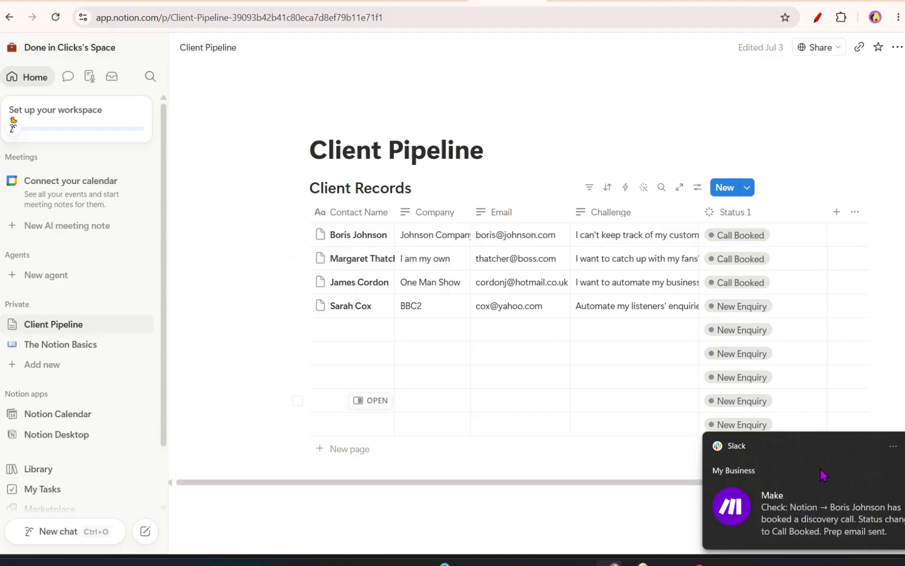
{"action": "left_click", "coordinate": [39, 3]}
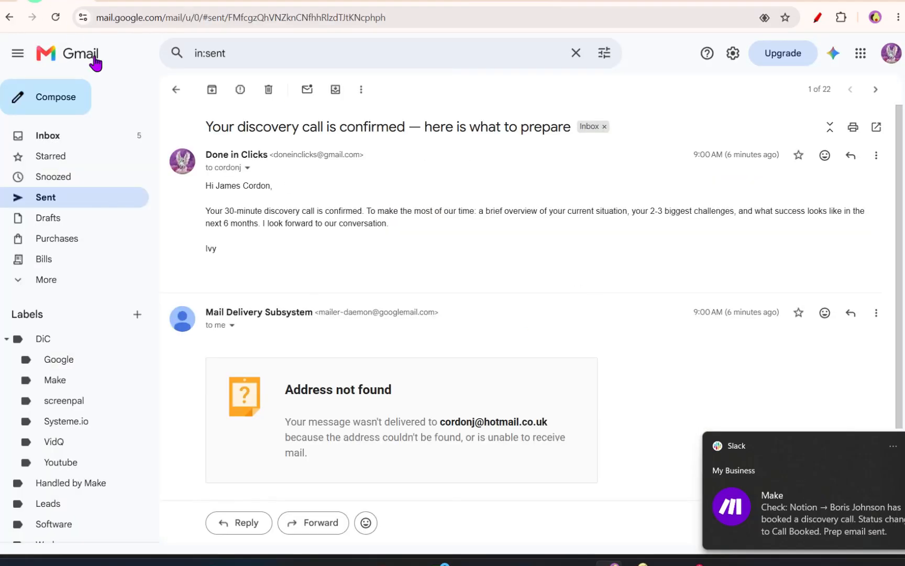
{"action": "left_click", "coordinate": [90, 136]}
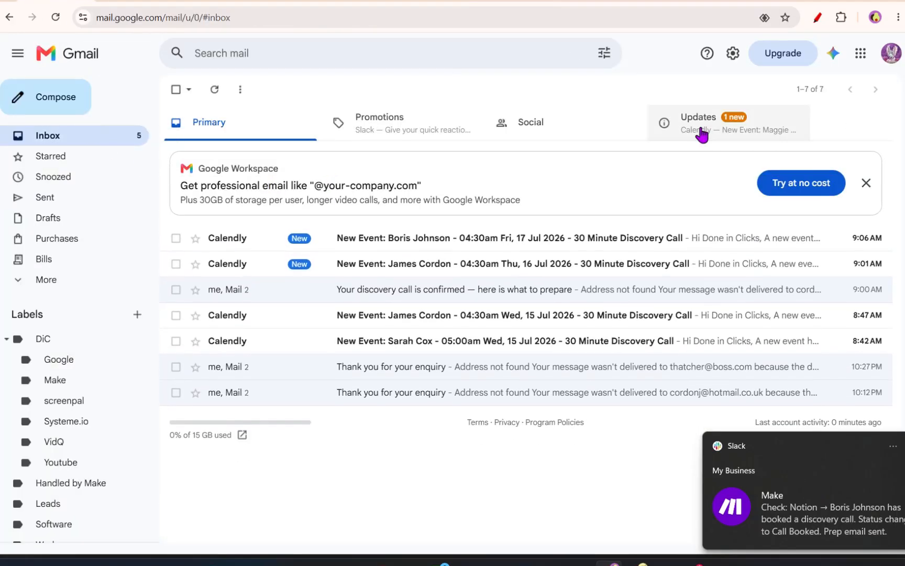
{"action": "left_click", "coordinate": [81, 198]}
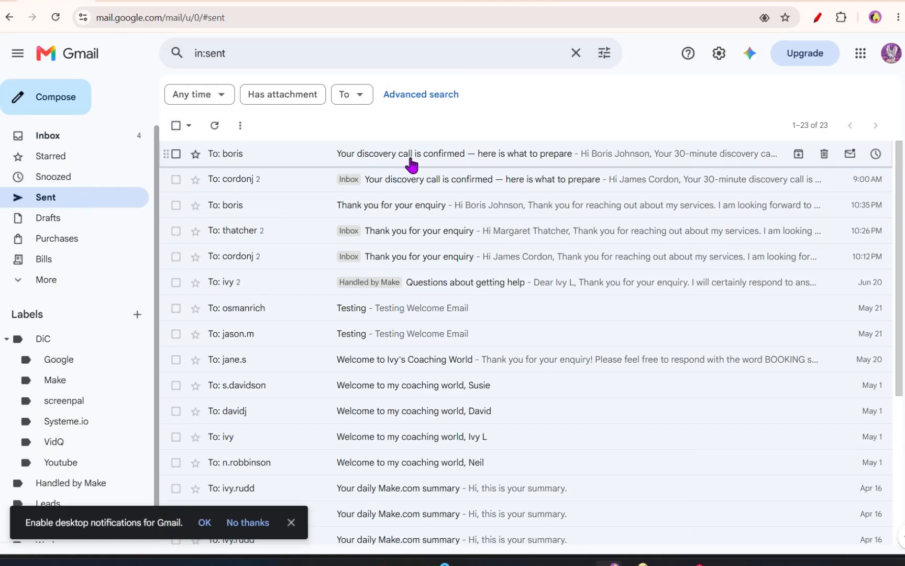
- Open the sent discovery call confirmation email and read through its preparation message
{"action": "left_click", "coordinate": [432, 160]}
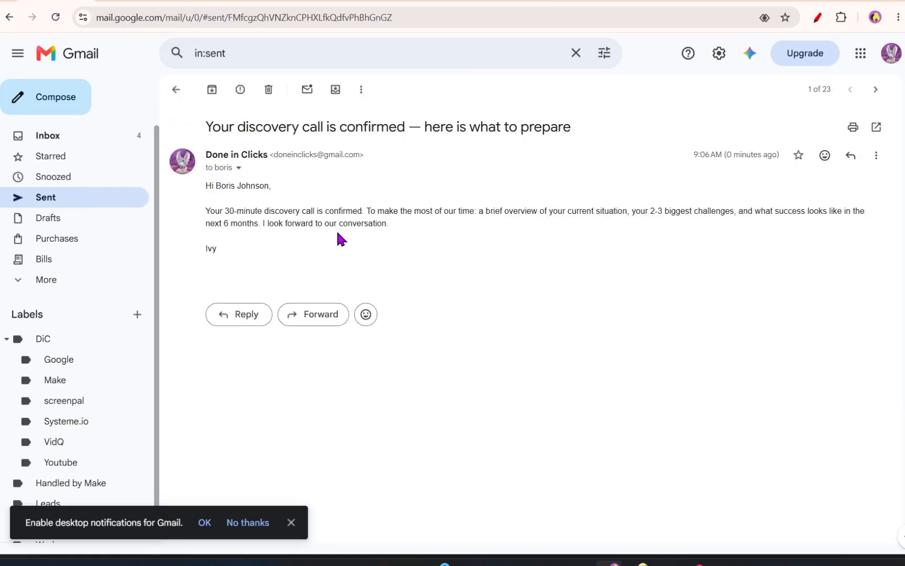
{"action": "left_click_drag", "start_coordinate": [206, 210], "coordinate": [382, 264]}
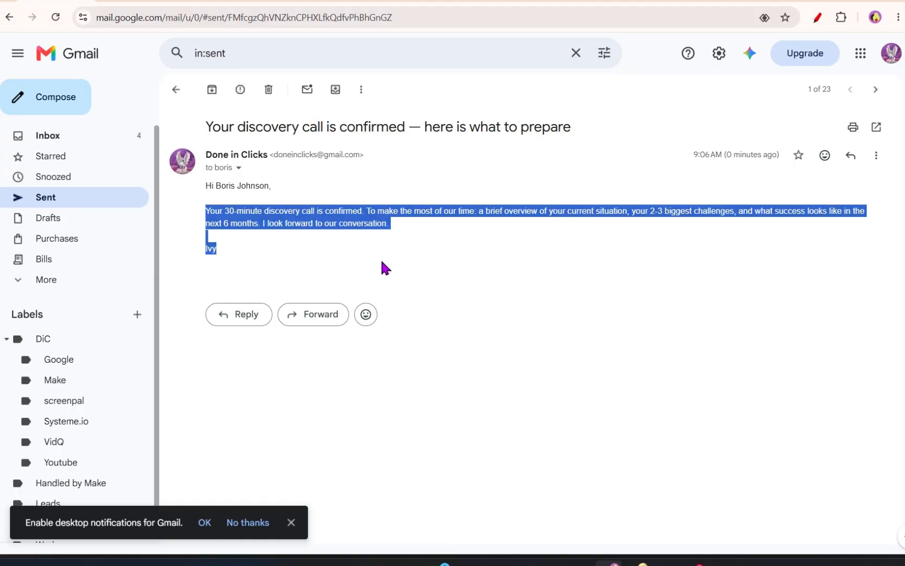
{"action": "left_click", "coordinate": [385, 267]}
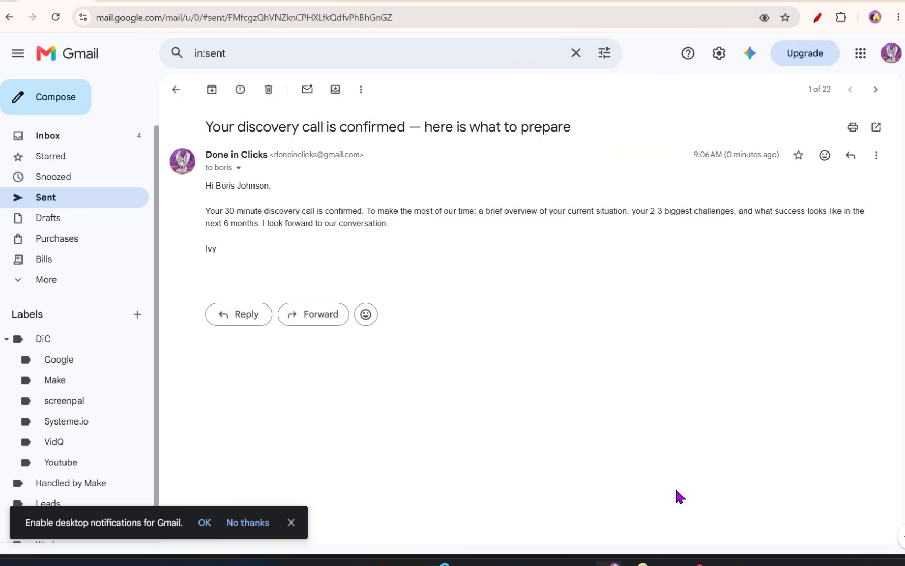
- Switch to Slack and review the Make app's notification about the booked discovery call
{"action": "left_click", "coordinate": [695, 563]}
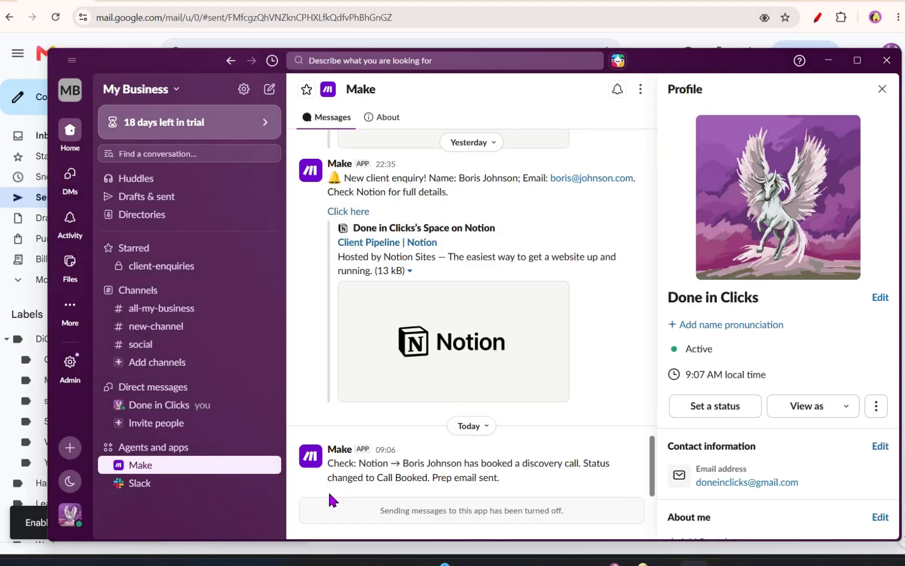
{"action": "triple_click", "coordinate": [331, 461]}
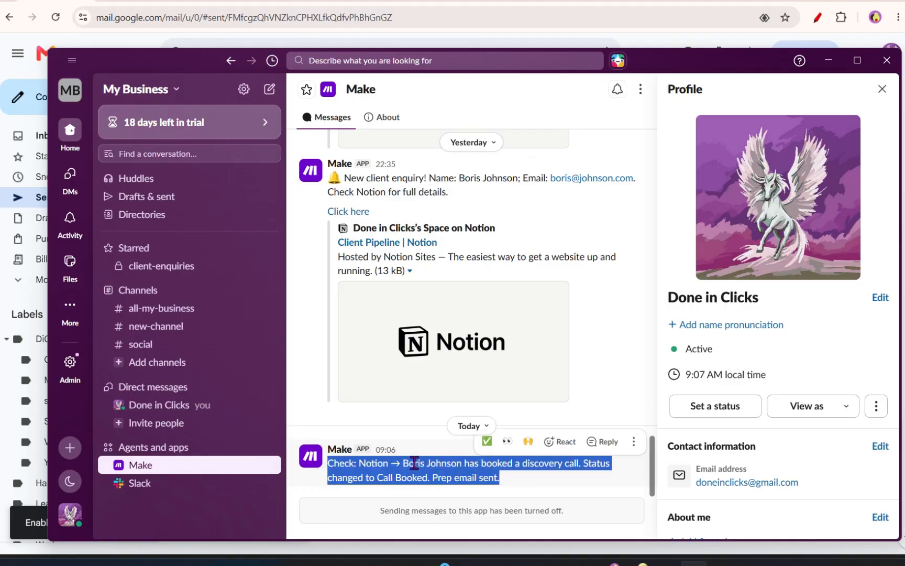
{"action": "left_click", "coordinate": [412, 463]}
{"action": "left_click_drag", "start_coordinate": [405, 462], "coordinate": [463, 463]}
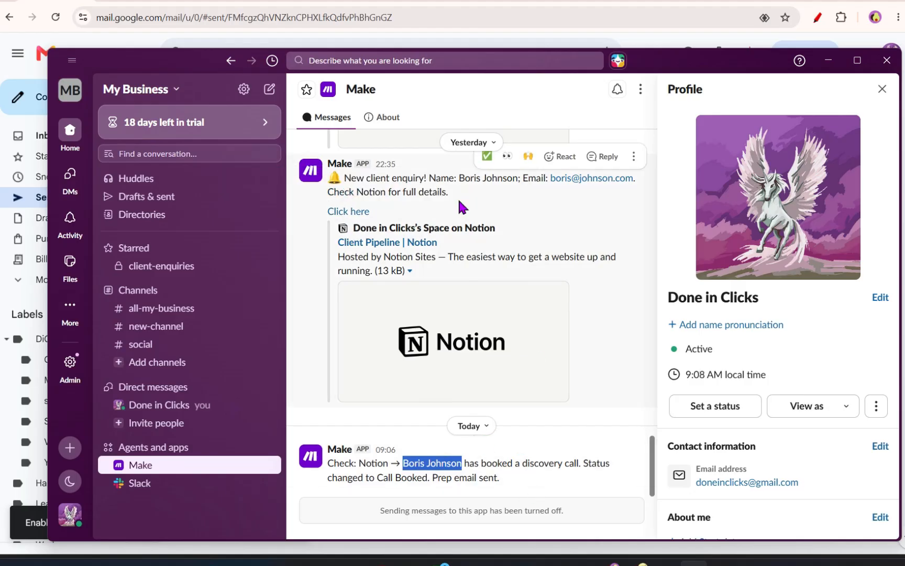
- Close Slack and open the Lead to Call Booked Automation workflow diagram
{"action": "left_click", "coordinate": [830, 60]}
{"action": "left_click", "coordinate": [666, 563]}
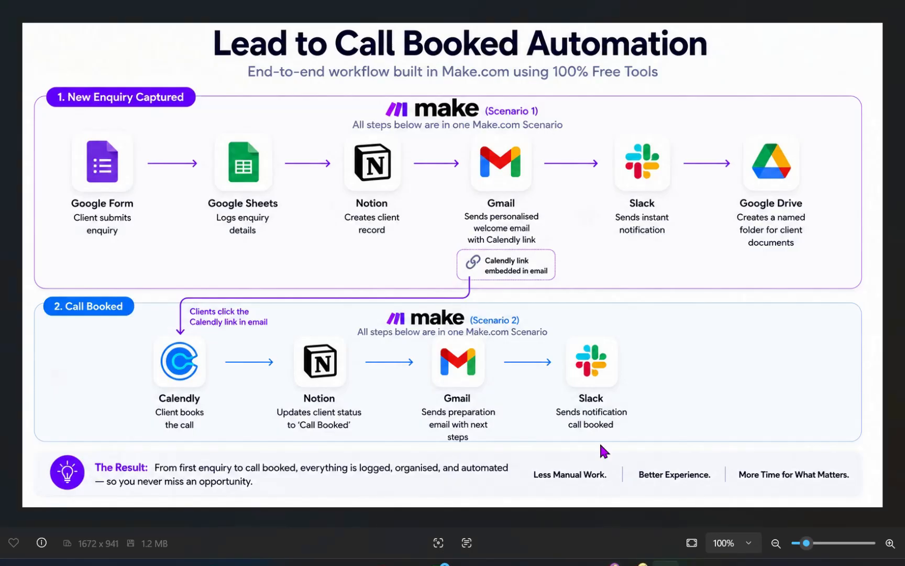
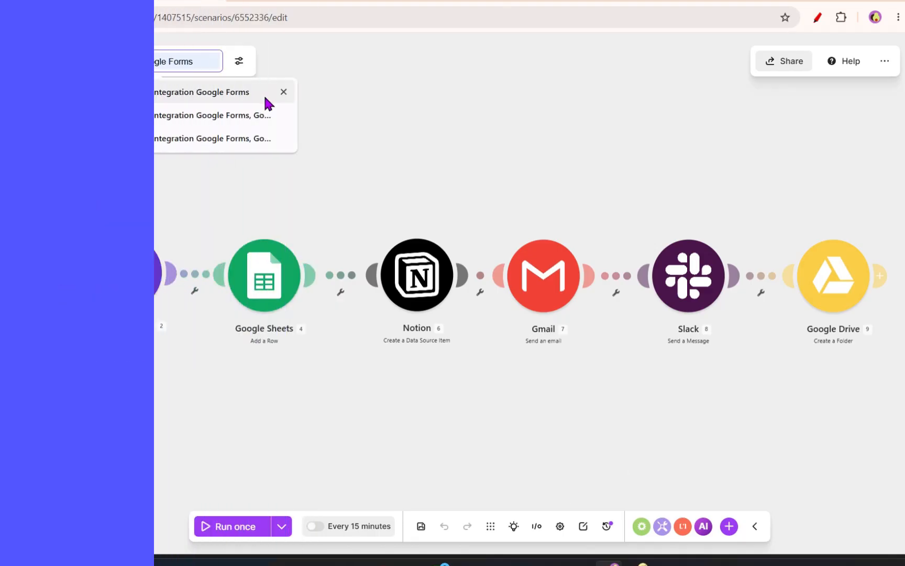
- Rename the first scenario to New Client Enquiry Automation and save it
{"action": "left_click", "coordinate": [165, 63]}
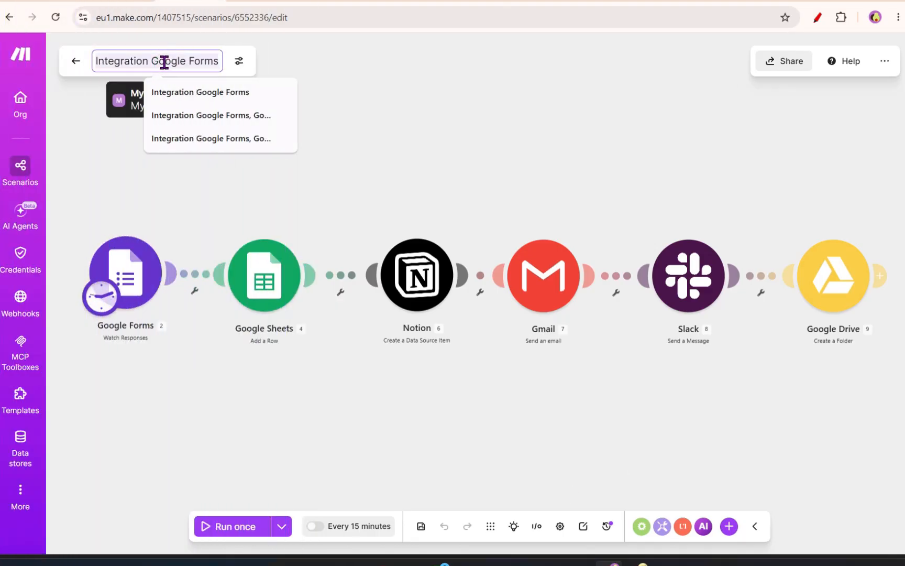
{"action": "type", "text": "New Client Enquiry "}
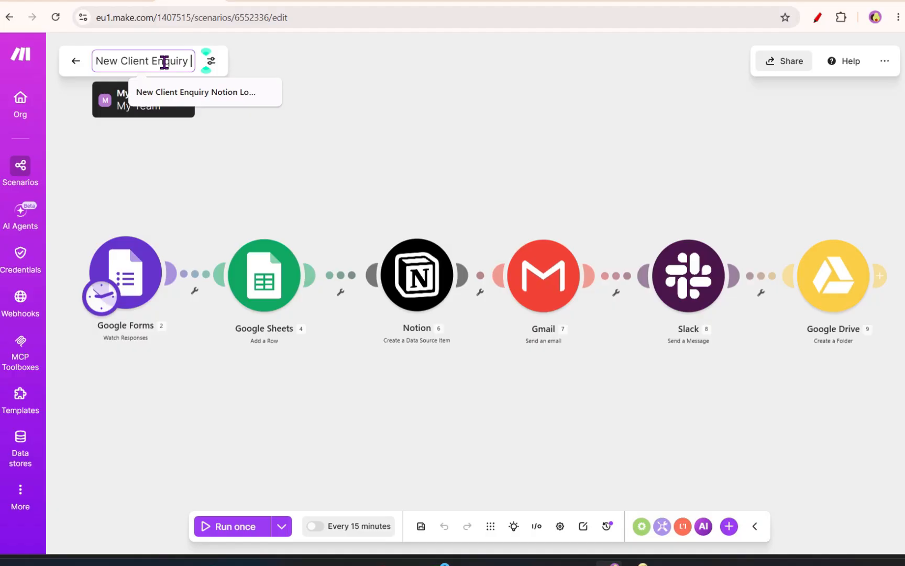
{"action": "type", "text": "Automation"}
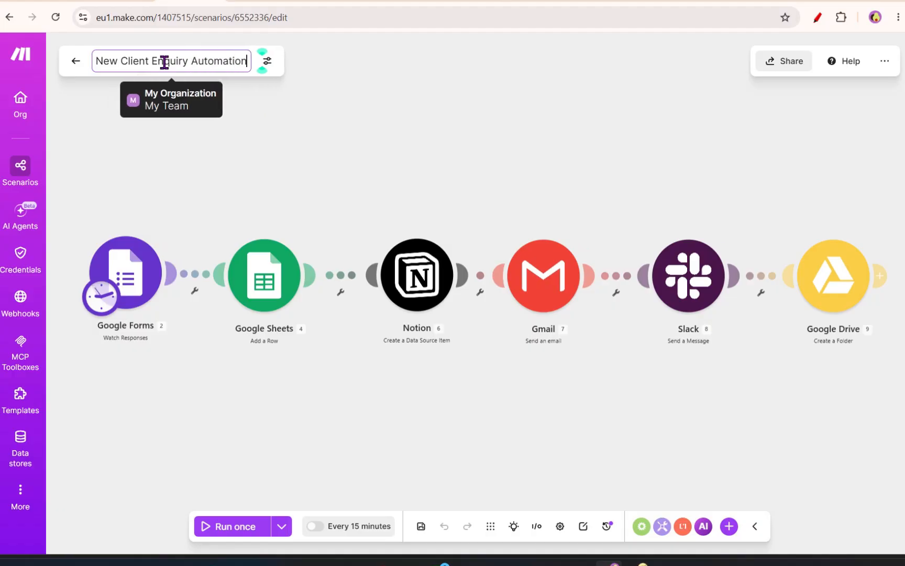
{"action": "left_click", "coordinate": [279, 119]}
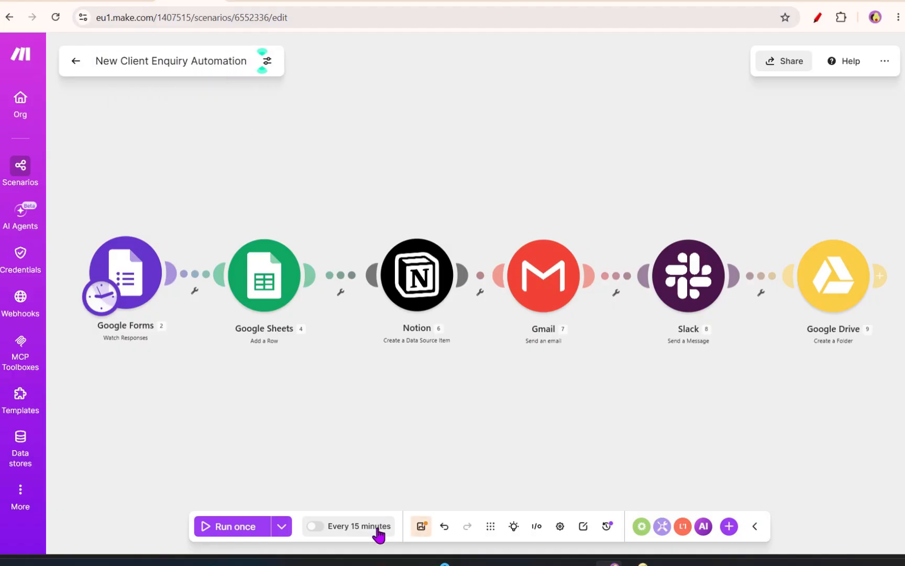
{"action": "left_click", "coordinate": [421, 526]}
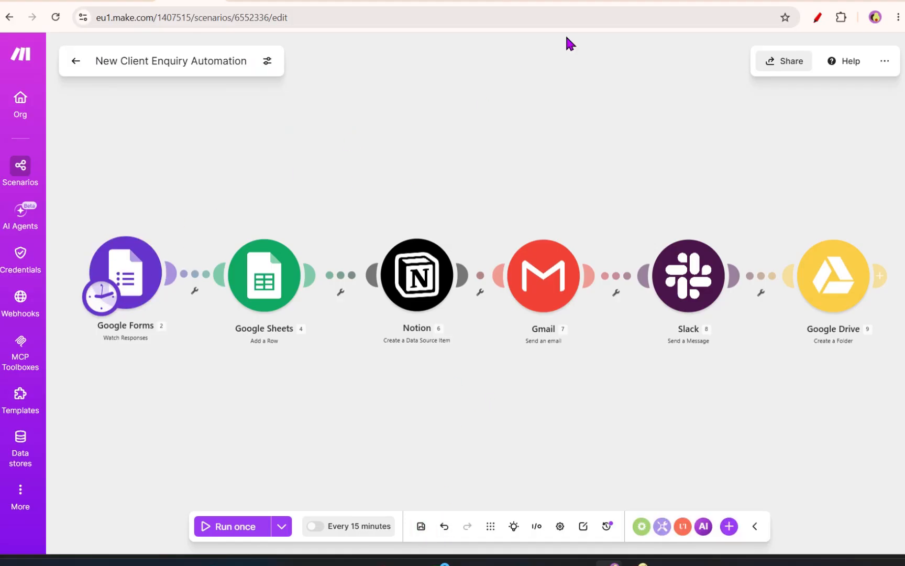
- Open the live New Client Enquiry form and fill in a test client's name, e-mail address and company 007 Bond
{"action": "left_click", "coordinate": [650, 3]}
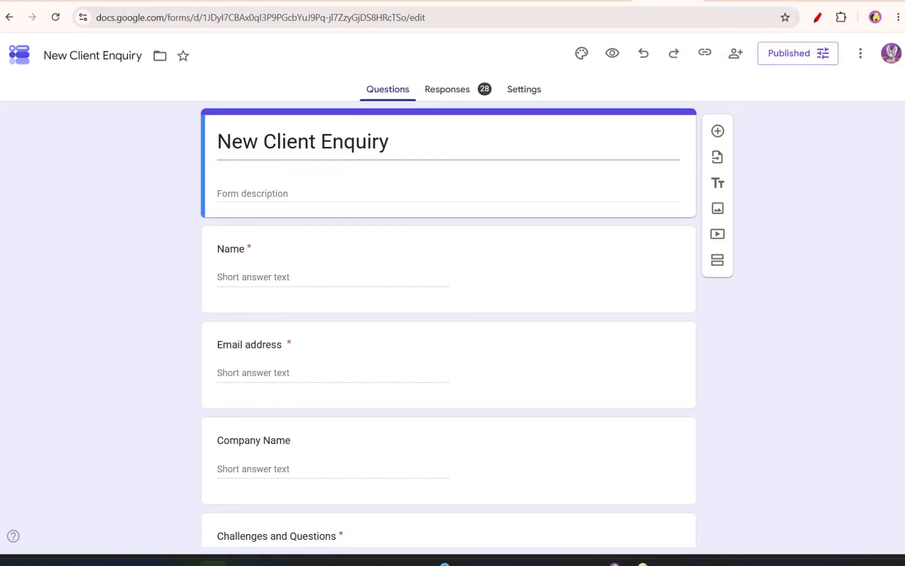
{"action": "left_click_drag", "start_coordinate": [1, 3], "coordinate": [590, 2]}
{"action": "left_click", "coordinate": [360, 128]}
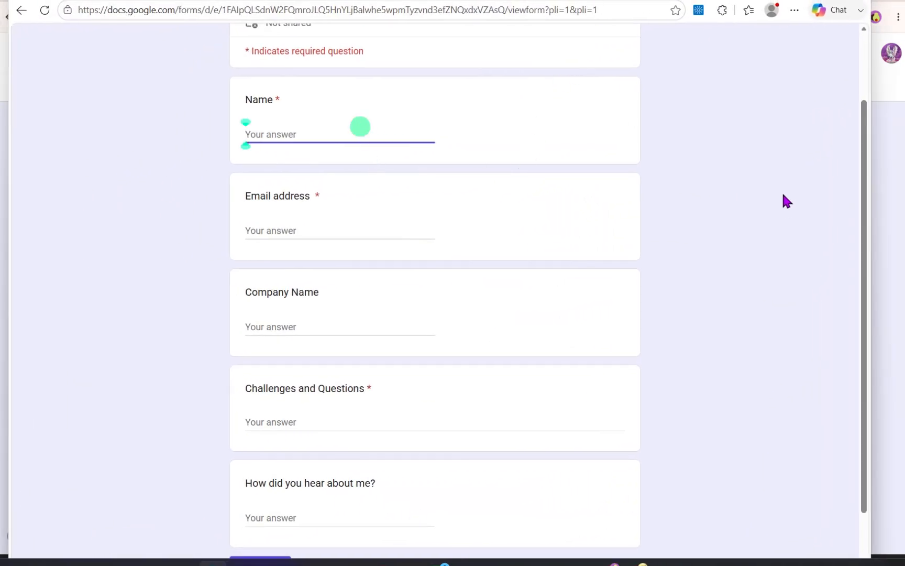
{"action": "type", "text": "James Bond"}
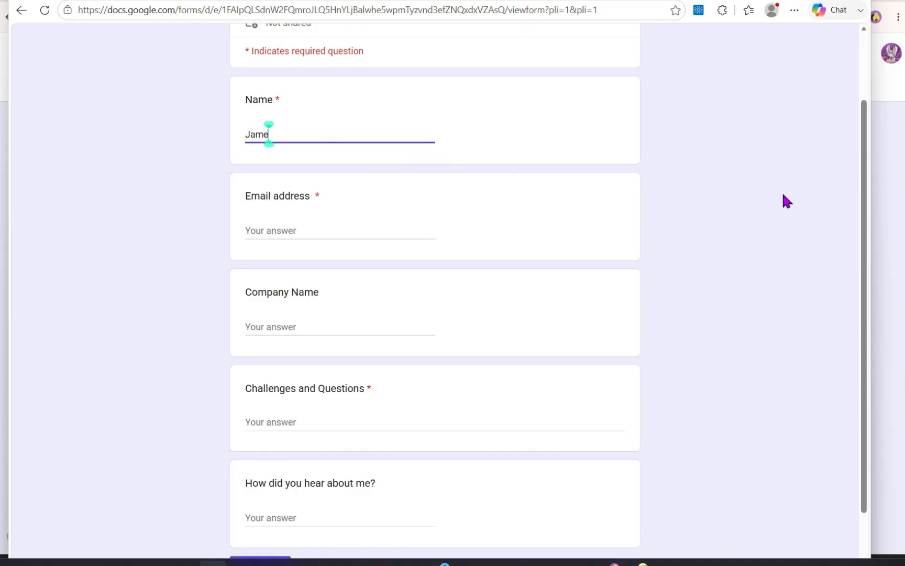
{"action": "key", "text": "Tab"}
{"action": "key", "text": "Tab"}
{"action": "type", "text": "007 Bond"}
- Enter the challenge about automating administration and the referral source My friend from MI6, then submit the form
{"action": "key", "text": "Tab"}
{"action": "type", "text": "I a"}
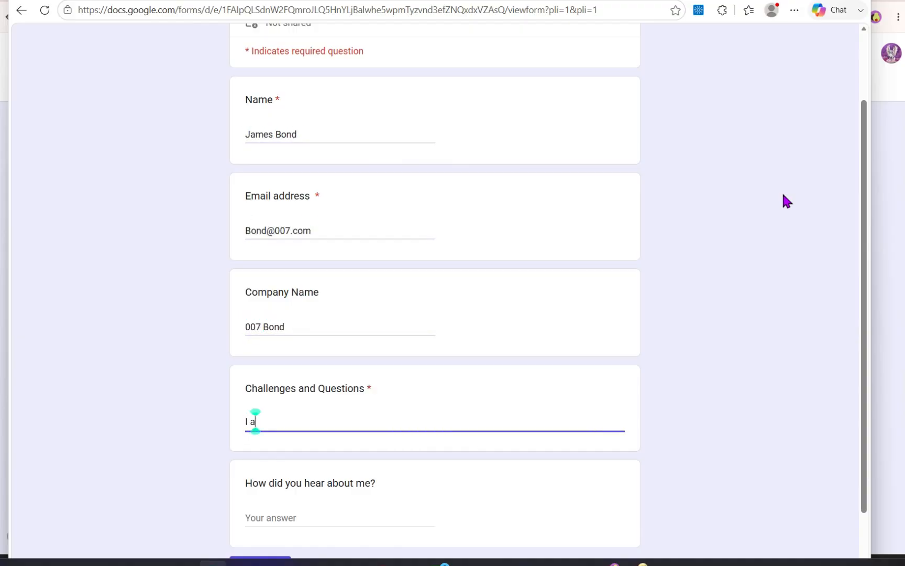
{"action": "type", "text": "m always out and about so I need someone to help me automate my administration"}
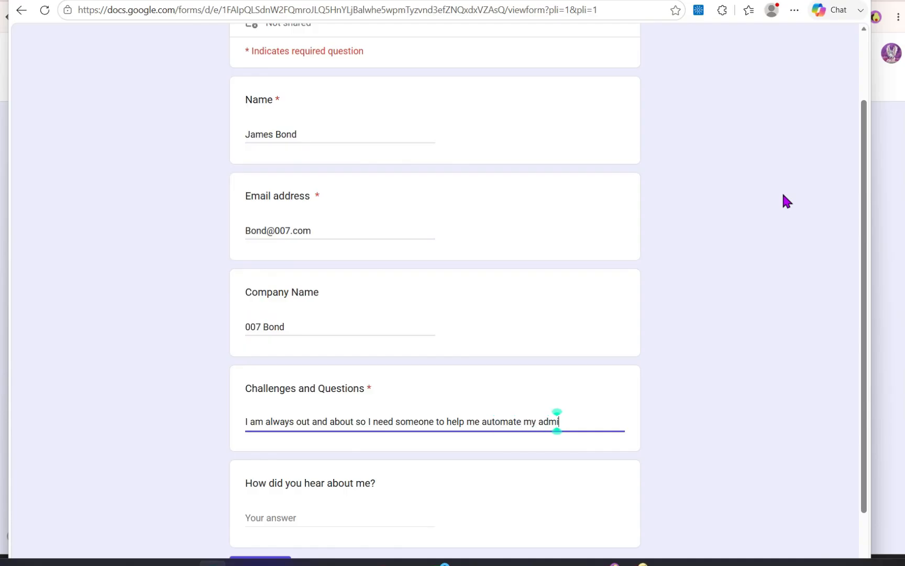
{"action": "key", "text": "Tab"}
{"action": "type", "text": "My friend from MI6"}
{"action": "scroll", "coordinate": [784, 196], "scroll_direction": "down", "scroll_amount": 2}
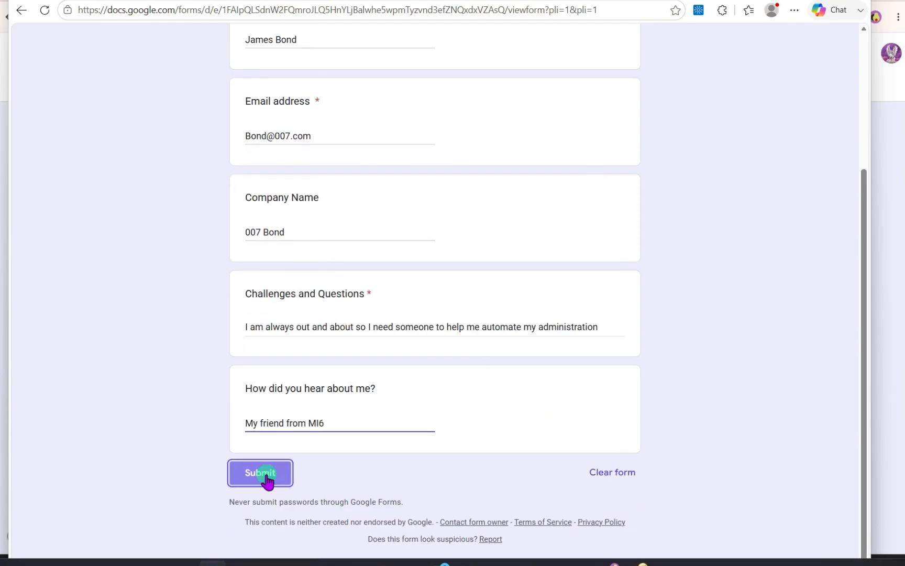
{"action": "left_click", "coordinate": [259, 477]}
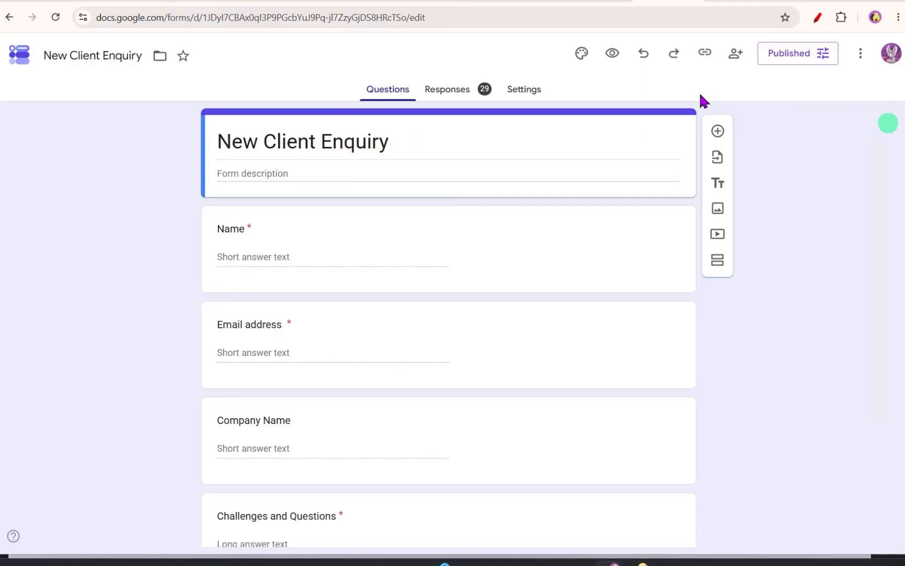
- Return to the New Client Enquiry Automation scenario and run it once
{"action": "left_click", "coordinate": [162, 3]}
{"action": "left_click", "coordinate": [188, 1]}
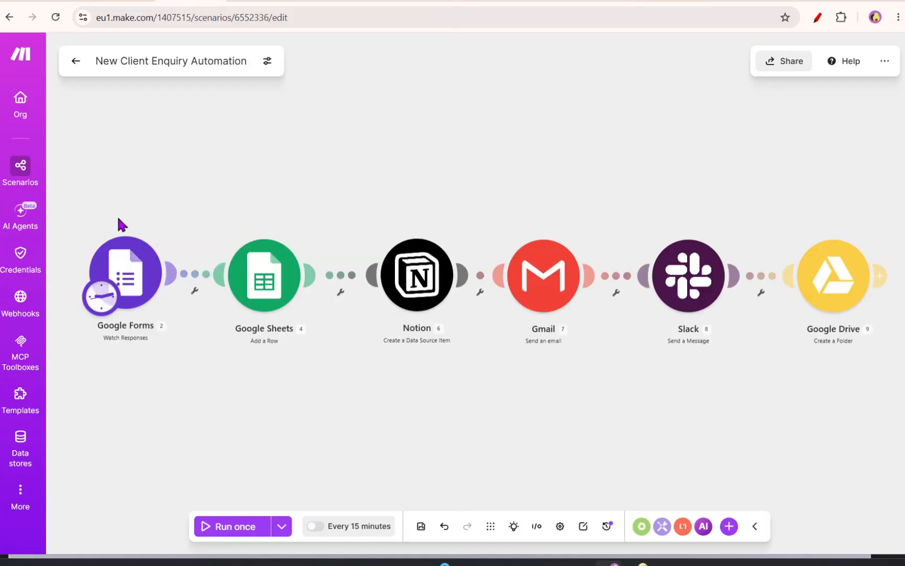
{"action": "left_click", "coordinate": [222, 533]}
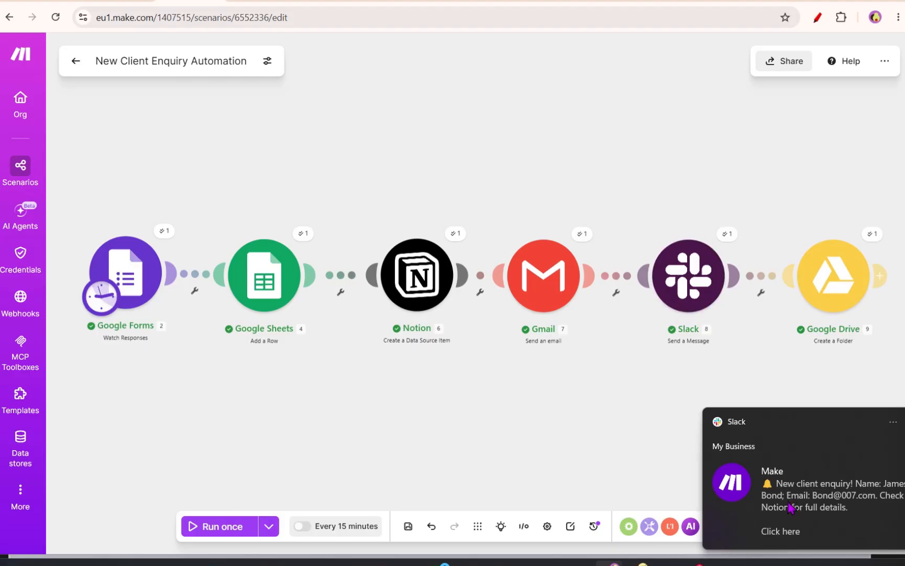
- Check the new row in the Client Pipeline sheet and the Notion Client Records database
{"action": "left_click", "coordinate": [465, 4]}
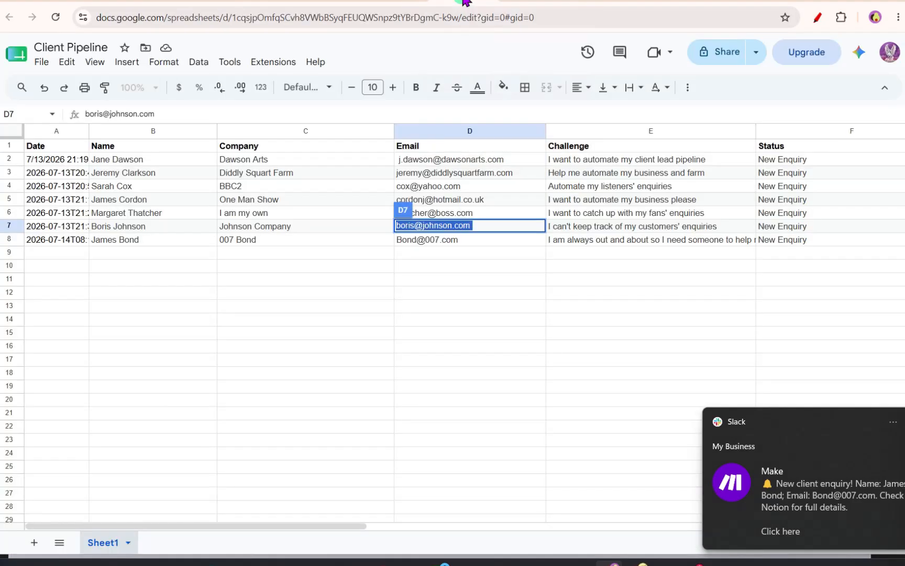
{"action": "left_click", "coordinate": [462, 365]}
{"action": "left_click", "coordinate": [9, 239]}
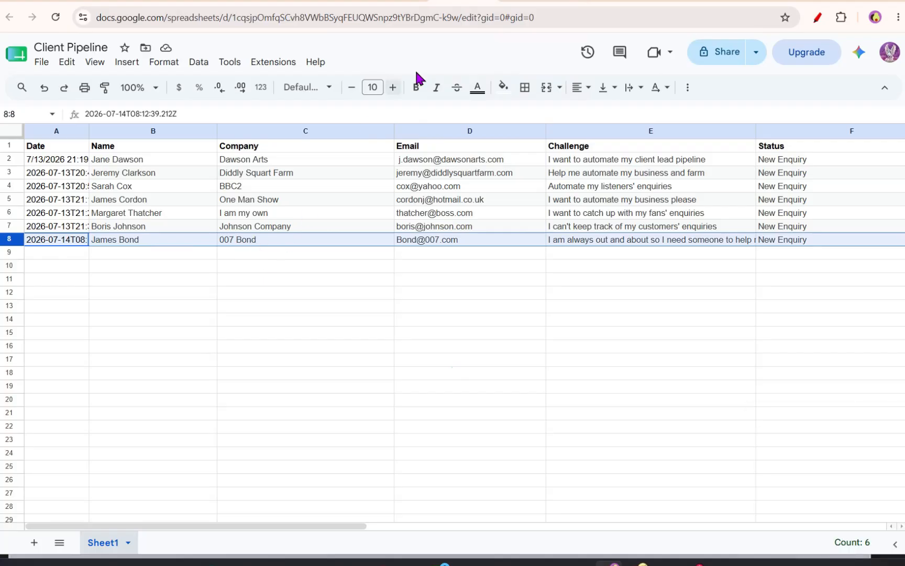
{"action": "left_click", "coordinate": [524, 2]}
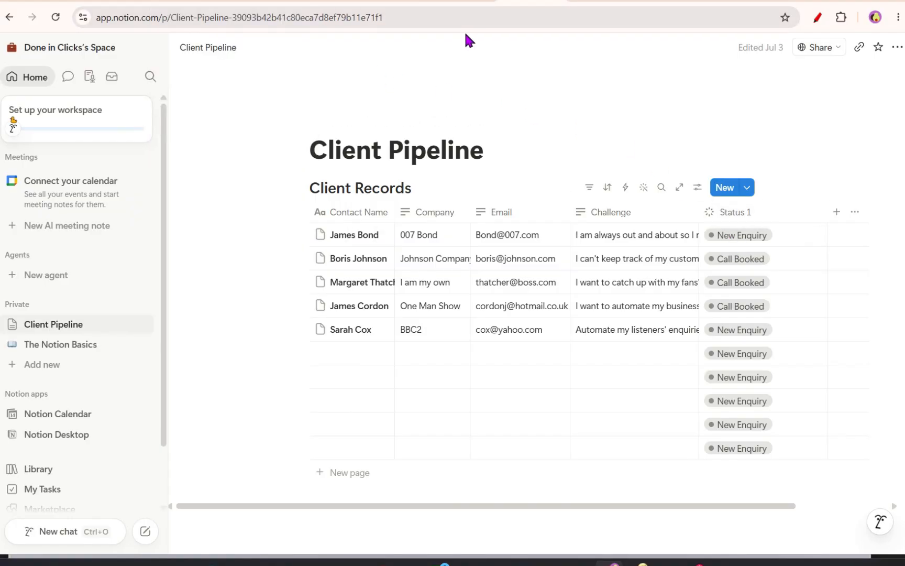
- Open the sent Thank you for your enquiry email in Gmail and follow its booking link
{"action": "mouse_move", "coordinate": [694, 564]}
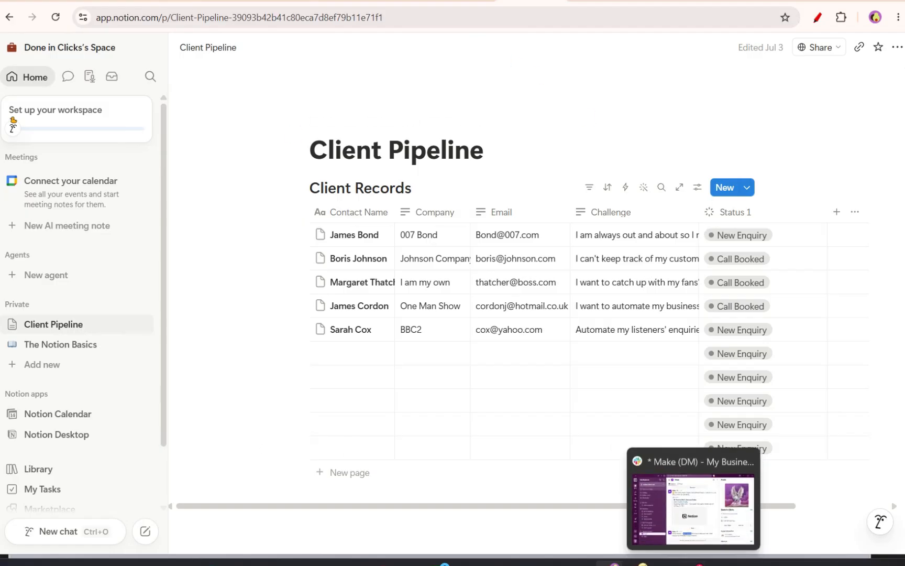
{"action": "left_click", "coordinate": [66, 1]}
{"action": "left_click", "coordinate": [67, 202]}
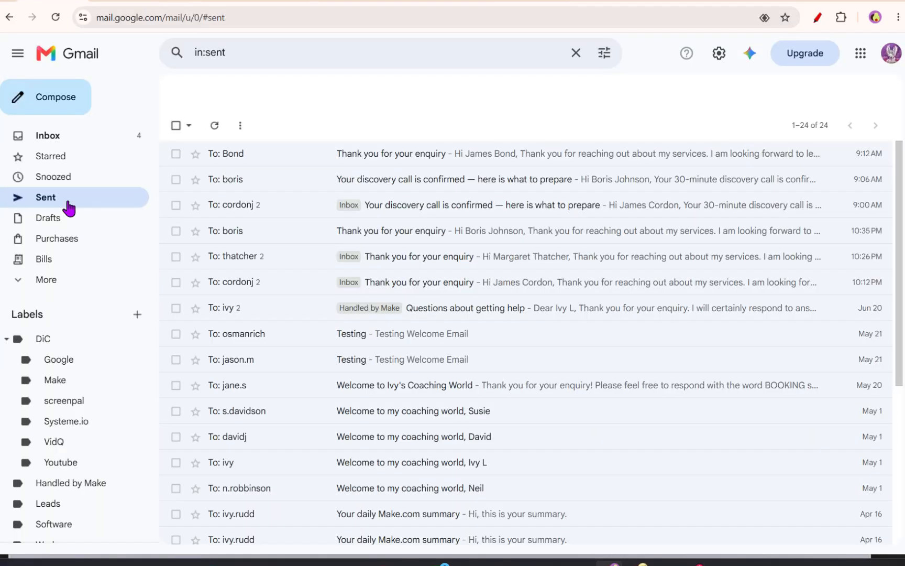
{"action": "left_click", "coordinate": [374, 159]}
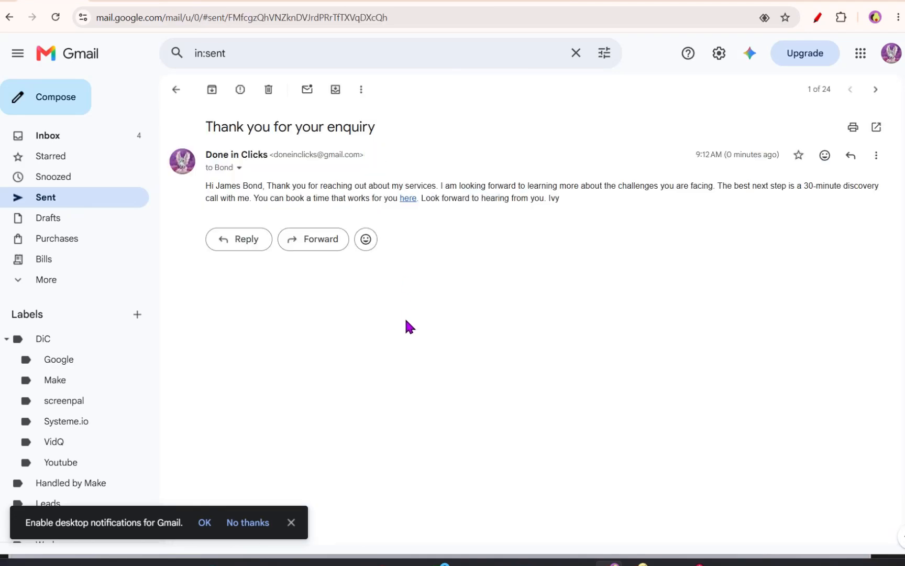
{"action": "left_click_drag", "start_coordinate": [228, 187], "coordinate": [266, 189]}
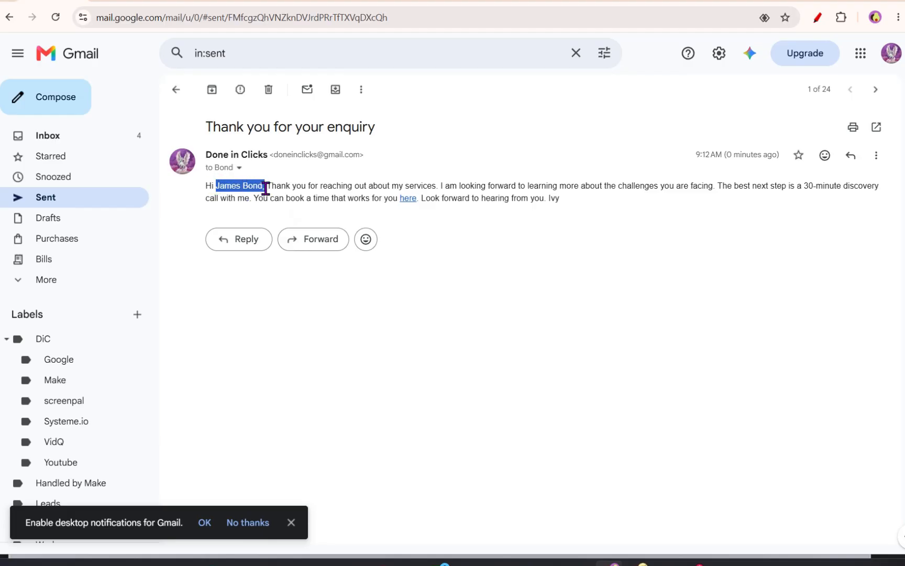
{"action": "left_click", "coordinate": [407, 203]}
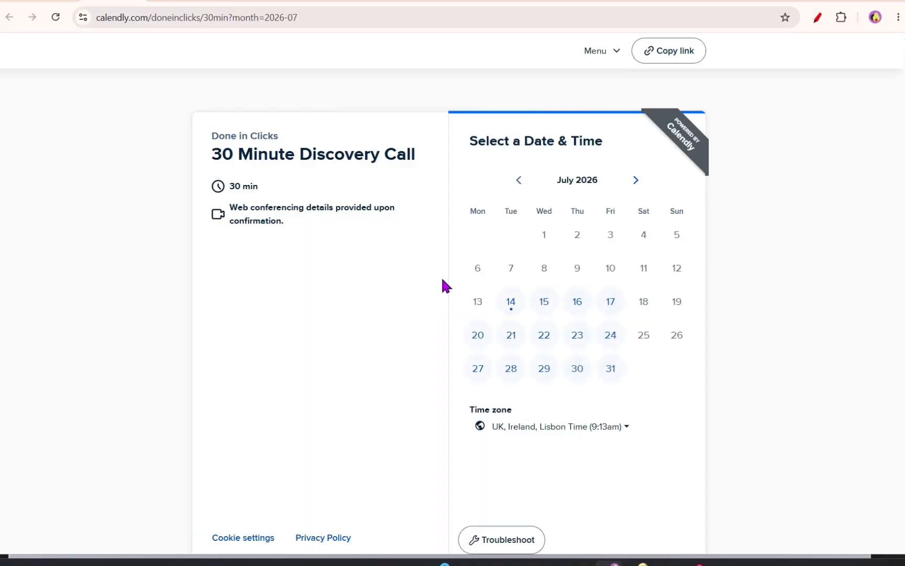
- Review the Make app's new client enquiry notification in Slack, then minimise Slack
{"action": "left_click", "coordinate": [696, 564]}
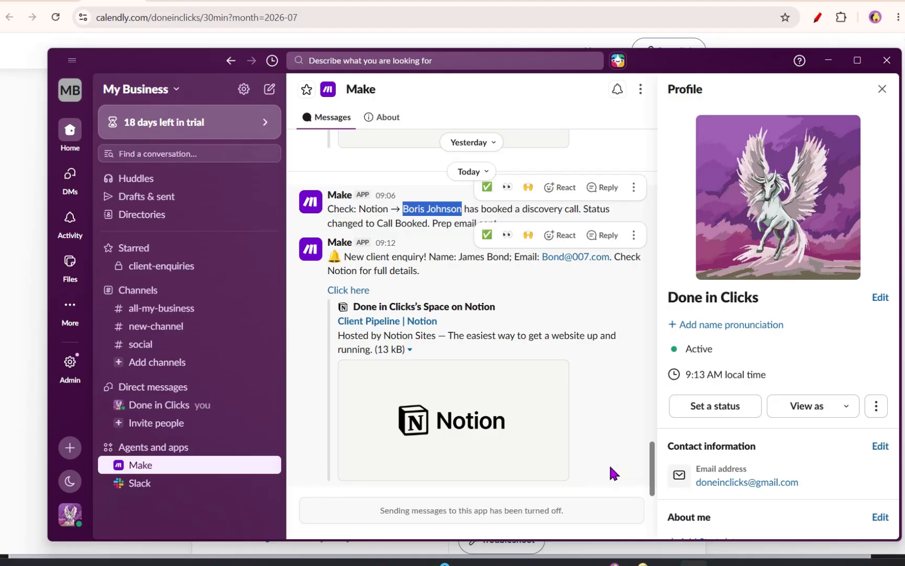
{"action": "left_click_drag", "start_coordinate": [356, 257], "coordinate": [424, 272]}
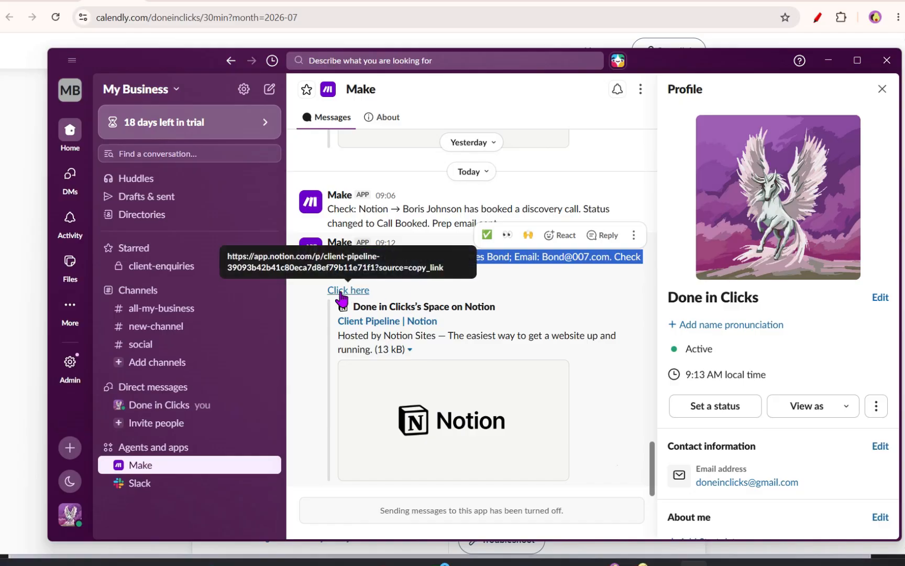
{"action": "left_click", "coordinate": [829, 60]}
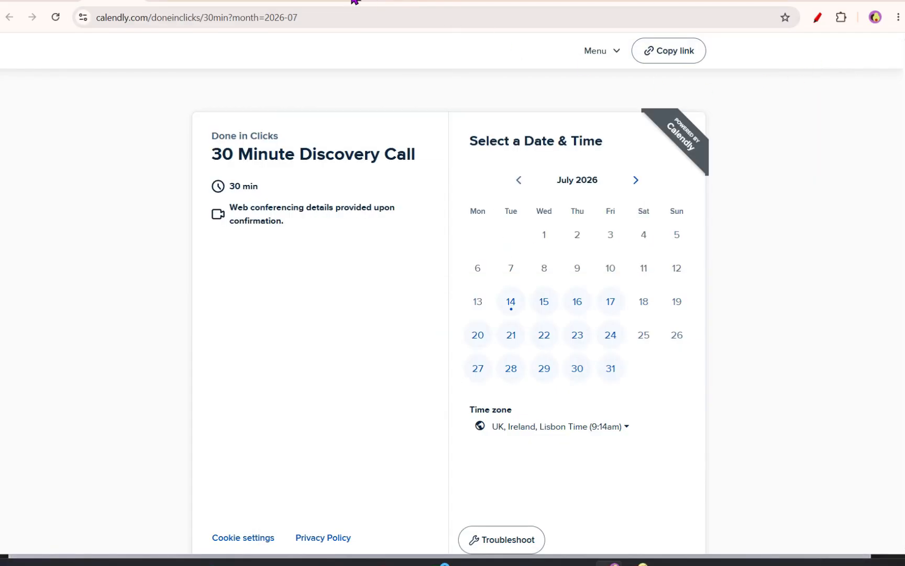
- Check the client's new folder in Drive and the Discovery Call scenario, then return to the booking page
{"action": "left_click", "coordinate": [352, 3]}
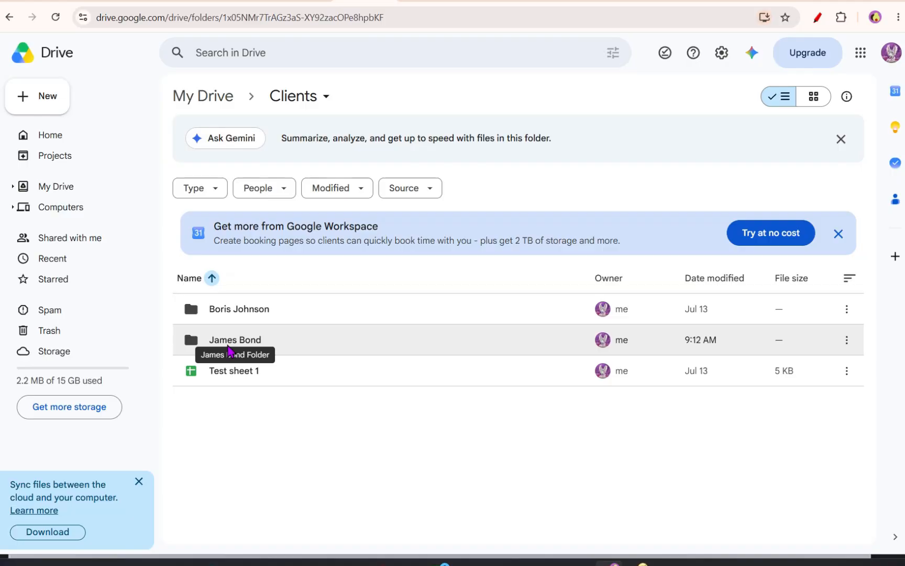
{"action": "left_click", "coordinate": [252, 5]}
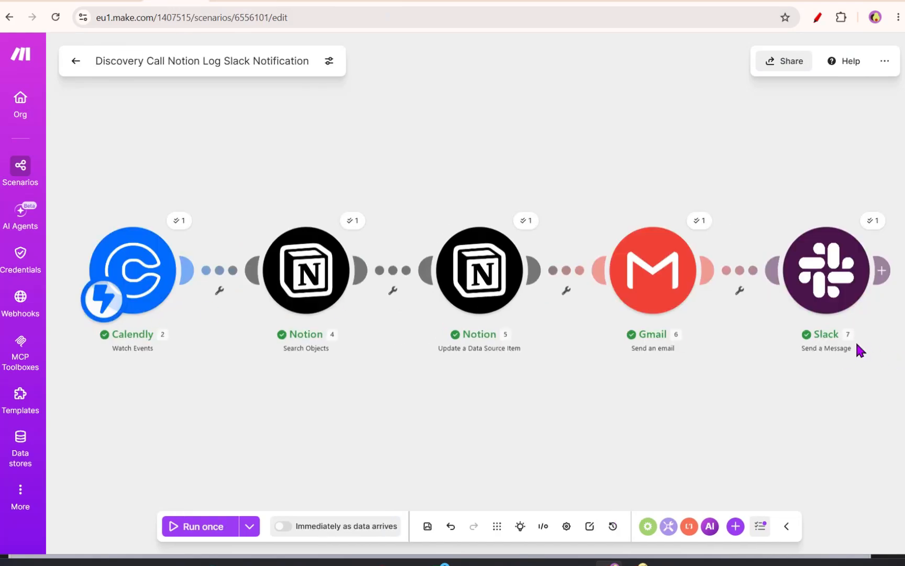
{"action": "left_click", "coordinate": [47, 3]}
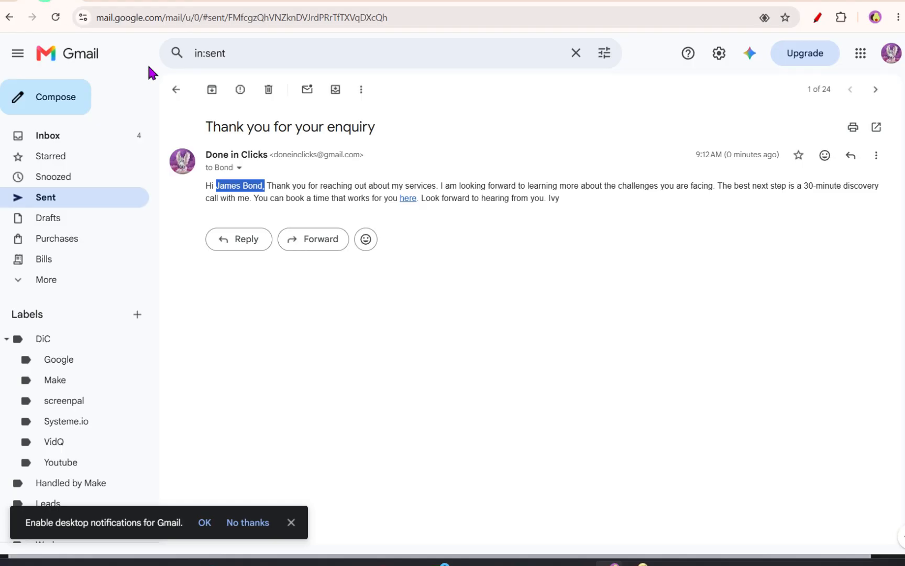
{"action": "left_click", "coordinate": [118, 1]}
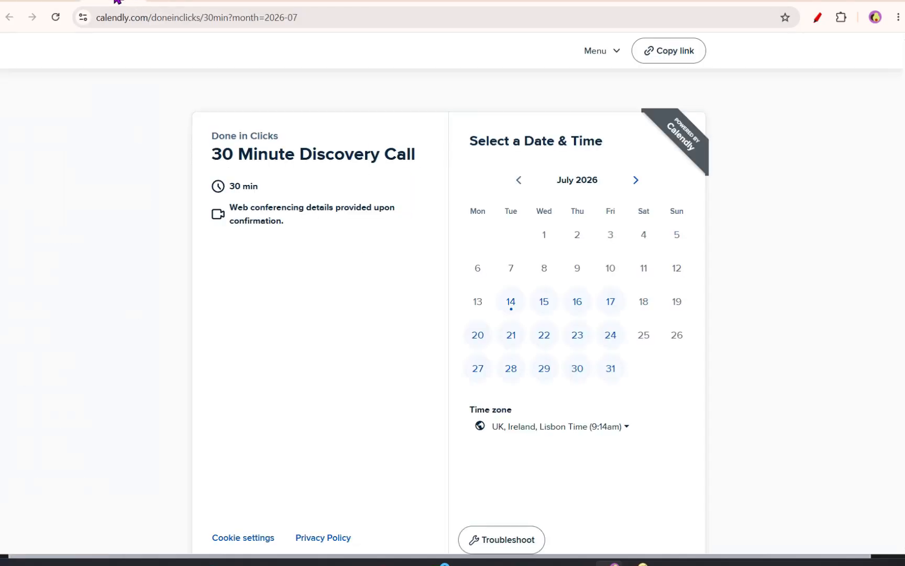
- Pick Wednesday, July 15 at 9:00am for the discovery call and enter the client's full name
{"action": "left_click", "coordinate": [540, 304]}
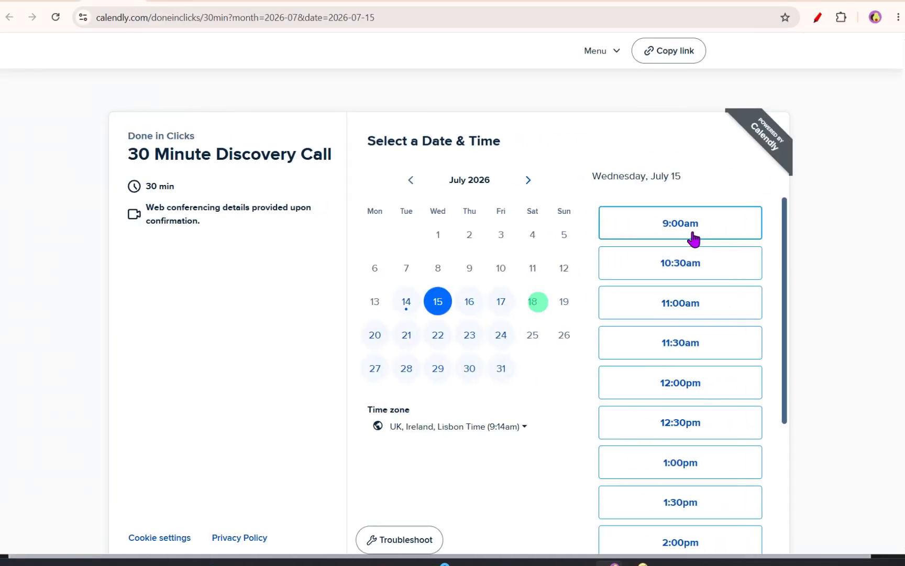
{"action": "left_click", "coordinate": [693, 231]}
{"action": "left_click", "coordinate": [484, 174]}
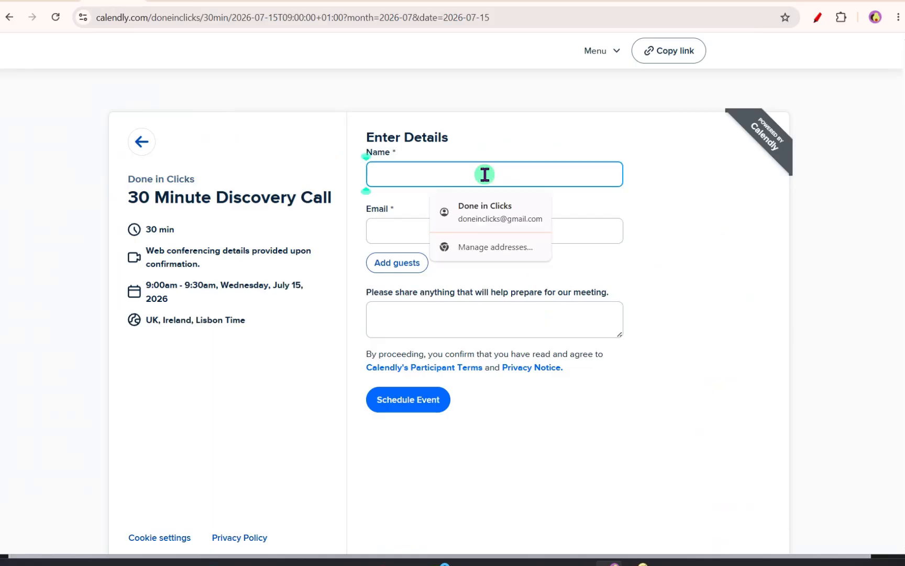
{"action": "type", "text": "James Bond"}
{"action": "key", "text": "Tab"}
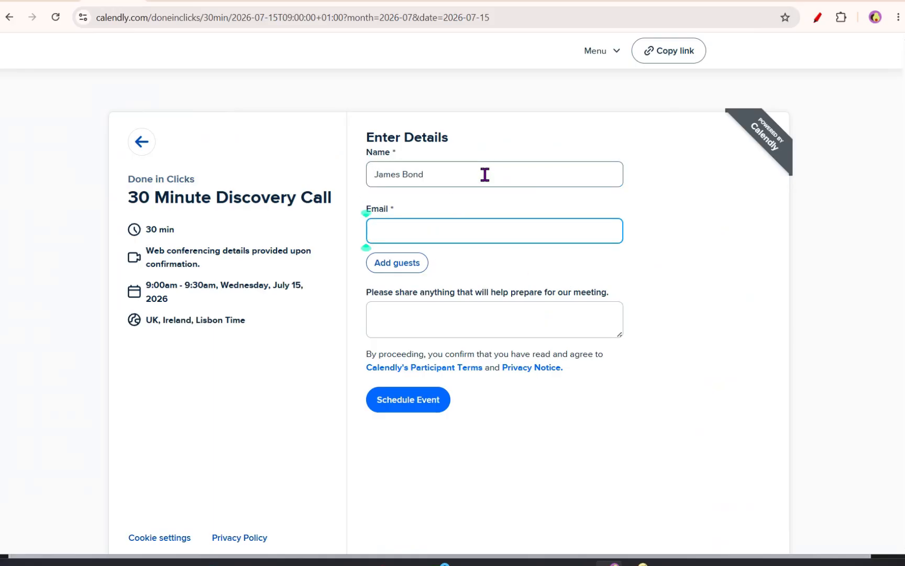
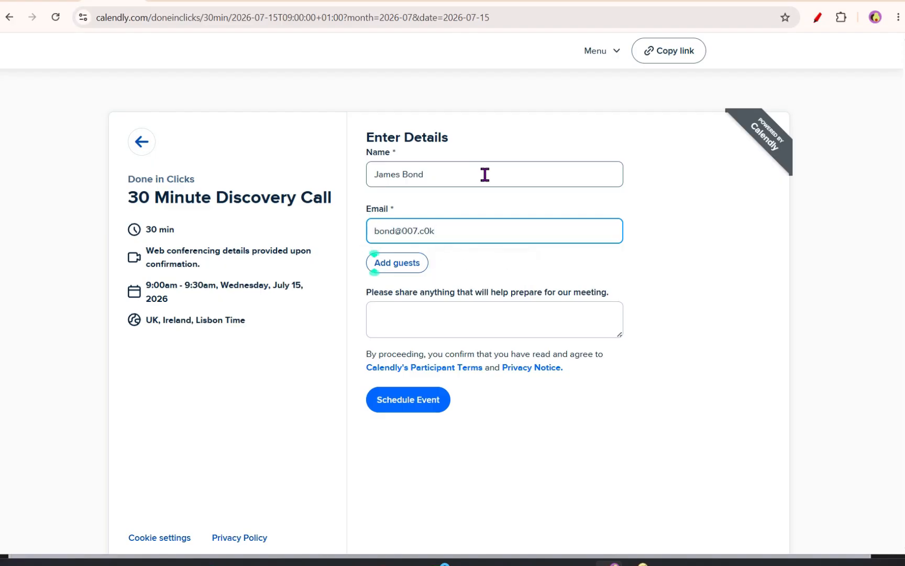
- Fill in the client's e-mail, checking it against the Client Pipeline sheet row, and schedule the event
{"action": "left_click", "coordinate": [474, 2]}
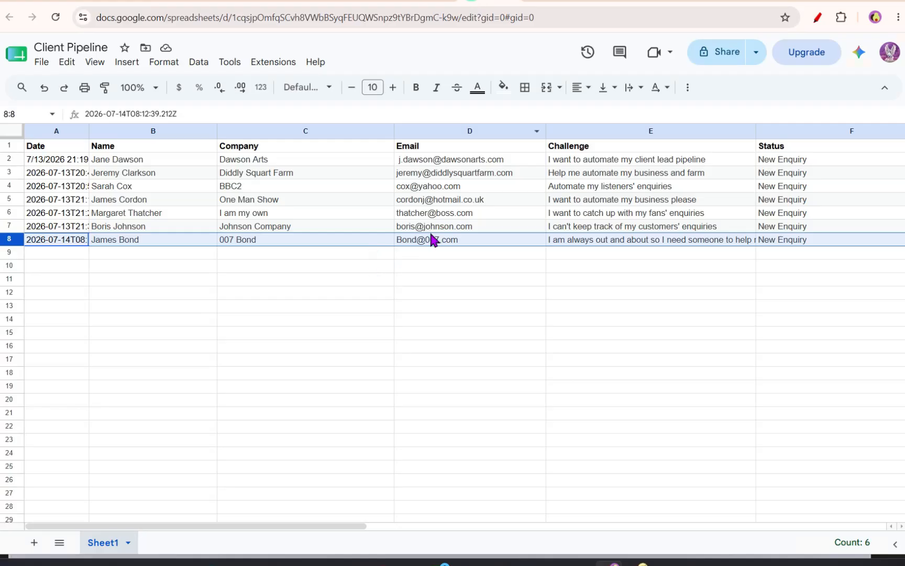
{"action": "left_click", "coordinate": [118, 6]}
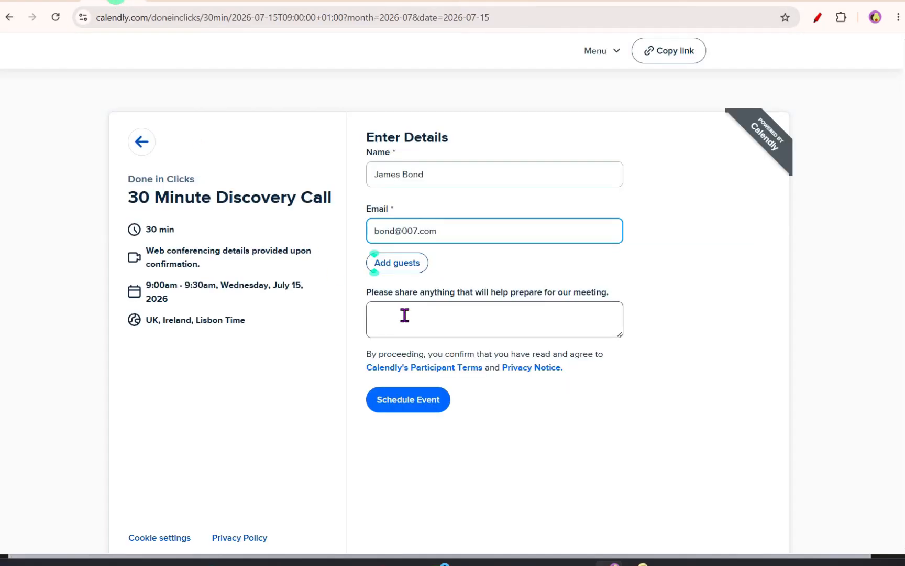
{"action": "left_click", "coordinate": [417, 409]}
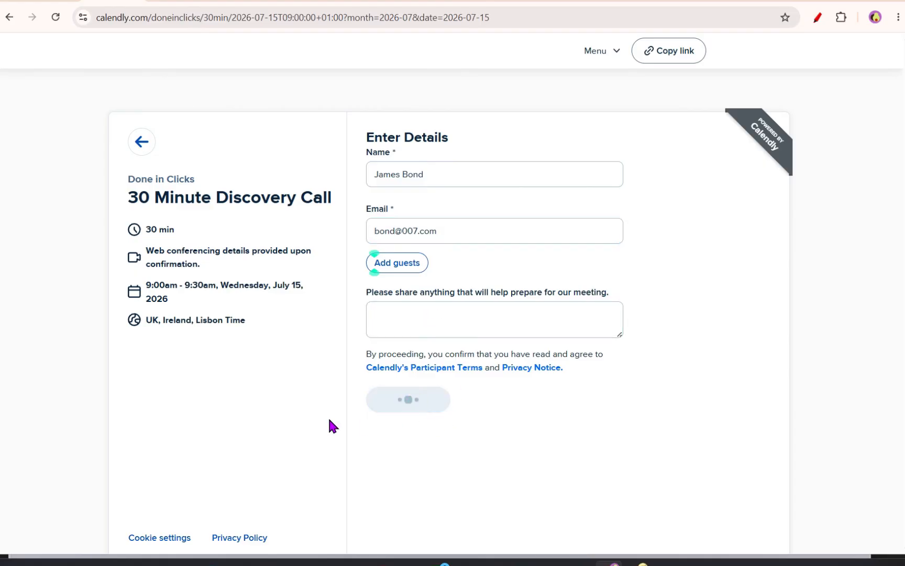
- Run the Discovery Call Notion Log Slack Notification scenario once using the existing webhook data
{"action": "left_click", "coordinate": [177, 5]}
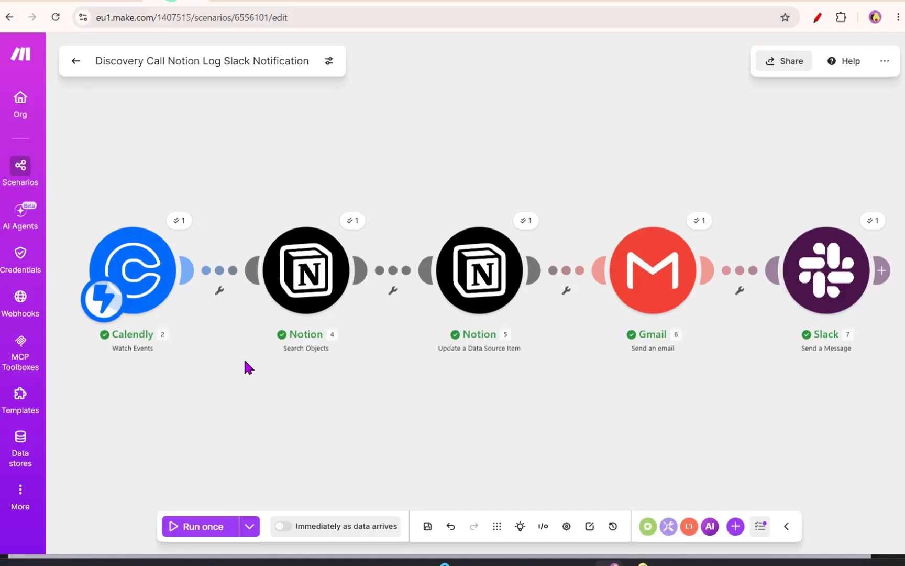
{"action": "left_click", "coordinate": [189, 527]}
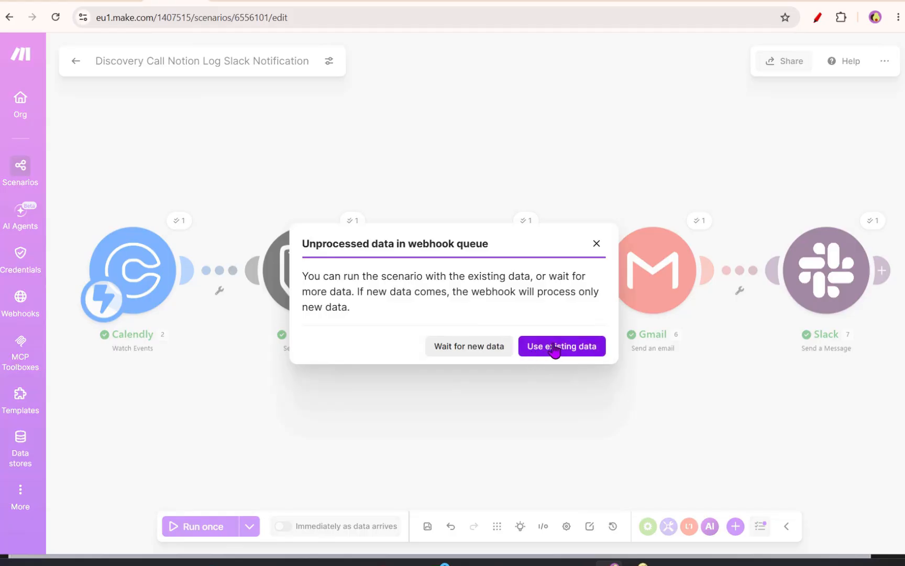
{"action": "left_click", "coordinate": [548, 348]}
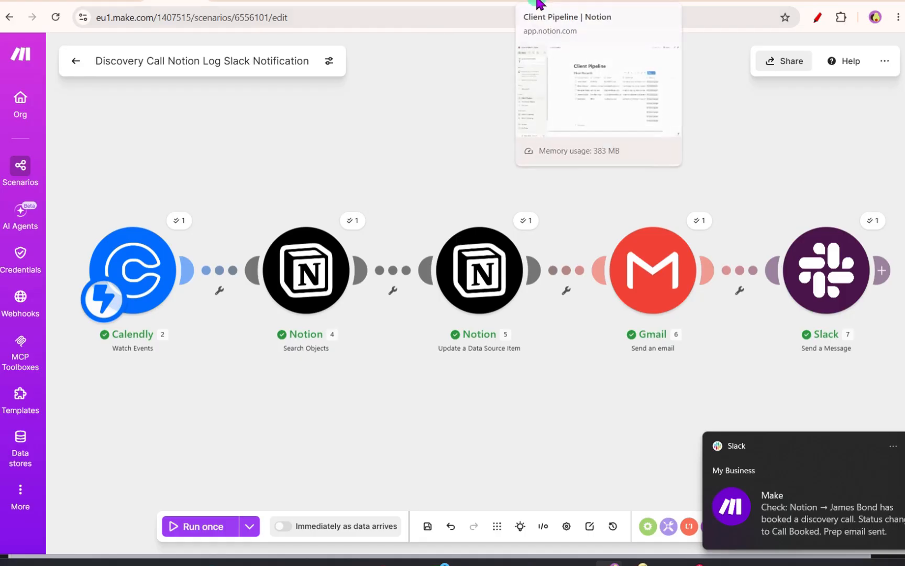
- Check the client's status in the Notion Client Records, then open the Your discovery call is confirmed email in Gmail's Sent folder
{"action": "left_click", "coordinate": [539, 4]}
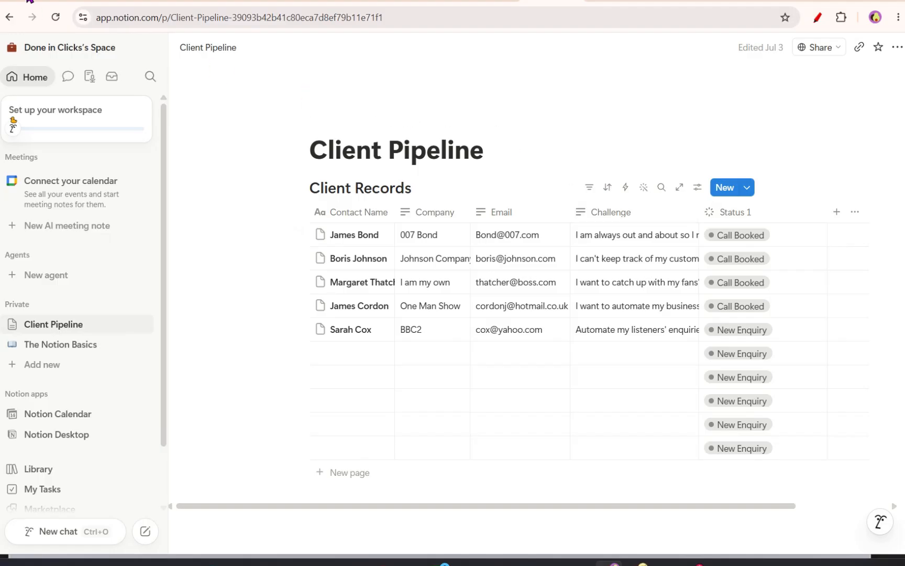
{"action": "left_click", "coordinate": [31, 2]}
{"action": "key", "text": "F5"}
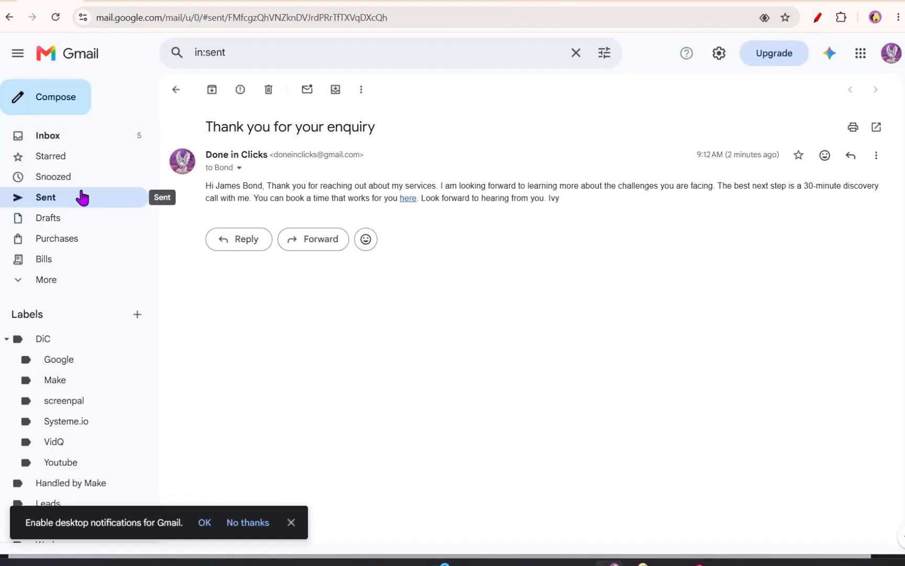
{"action": "left_click", "coordinate": [83, 198]}
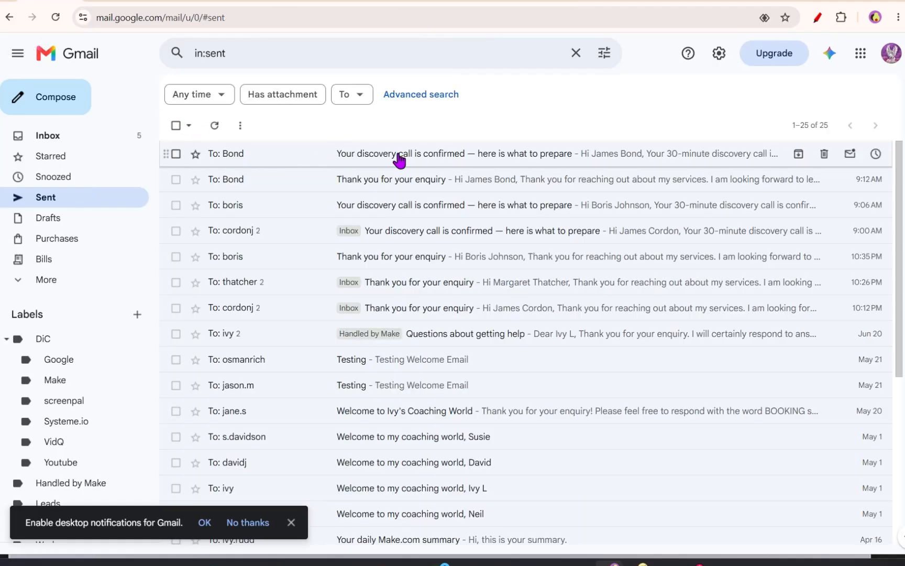
{"action": "left_click", "coordinate": [388, 155]}
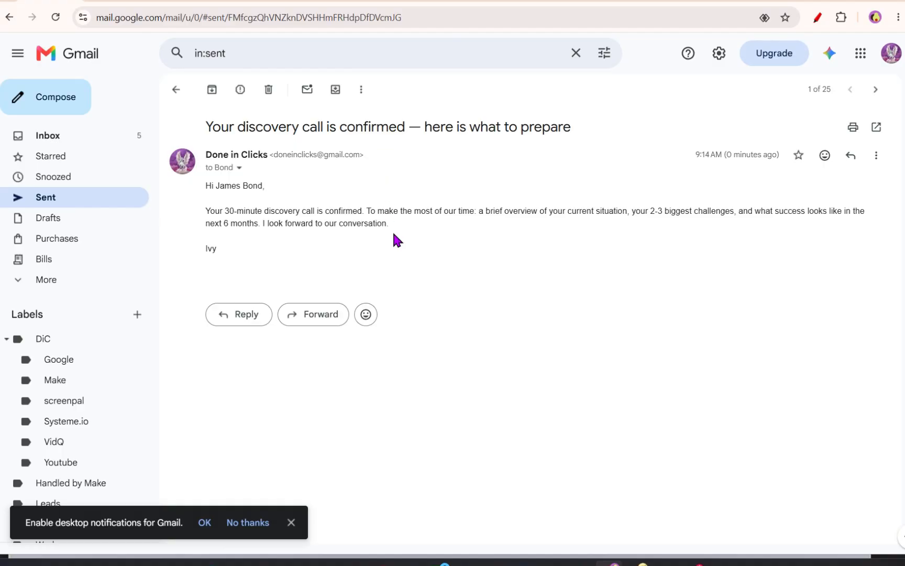
{"action": "left_click_drag", "start_coordinate": [379, 211], "coordinate": [397, 230]}
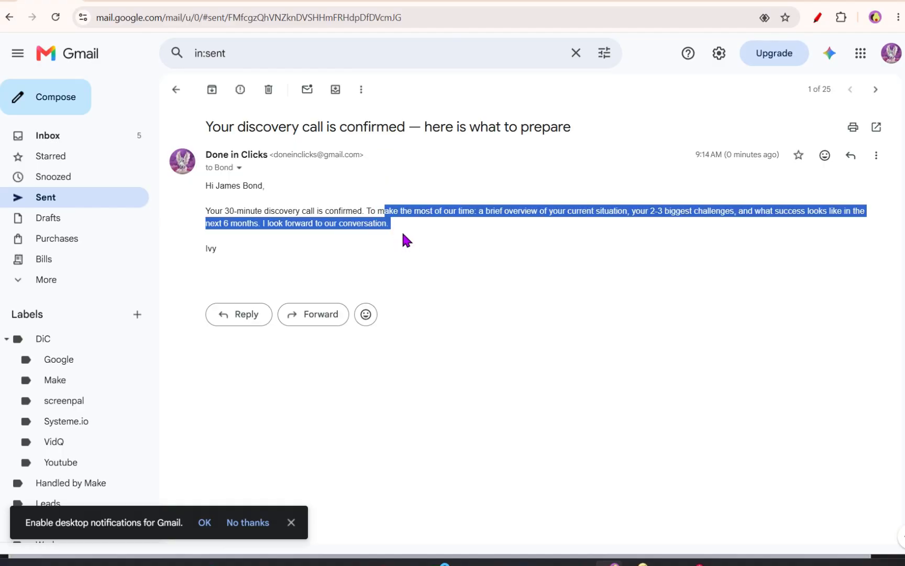
{"action": "left_click", "coordinate": [402, 234]}
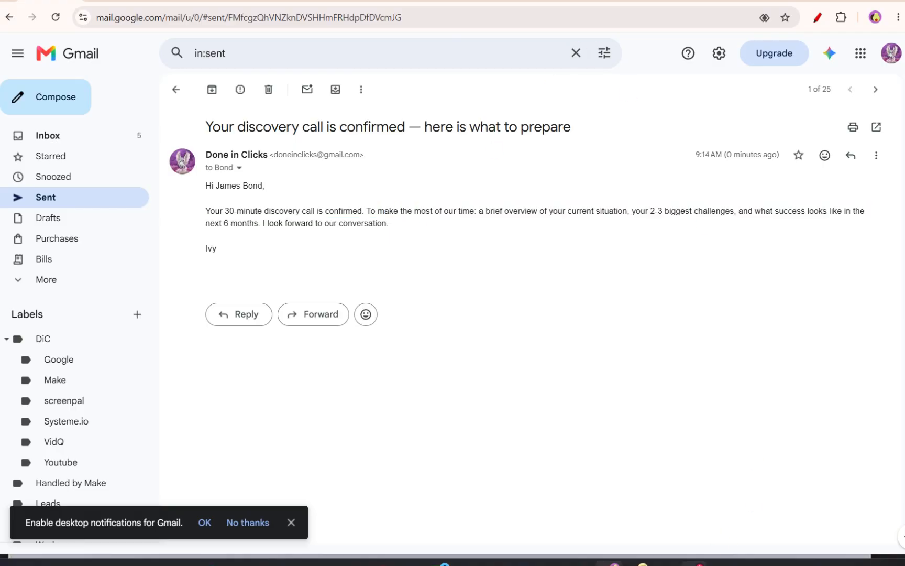
- Review the Make app's call booked message in Slack, then open the Lead to Call Booked Automation diagram
{"action": "left_click", "coordinate": [700, 563]}
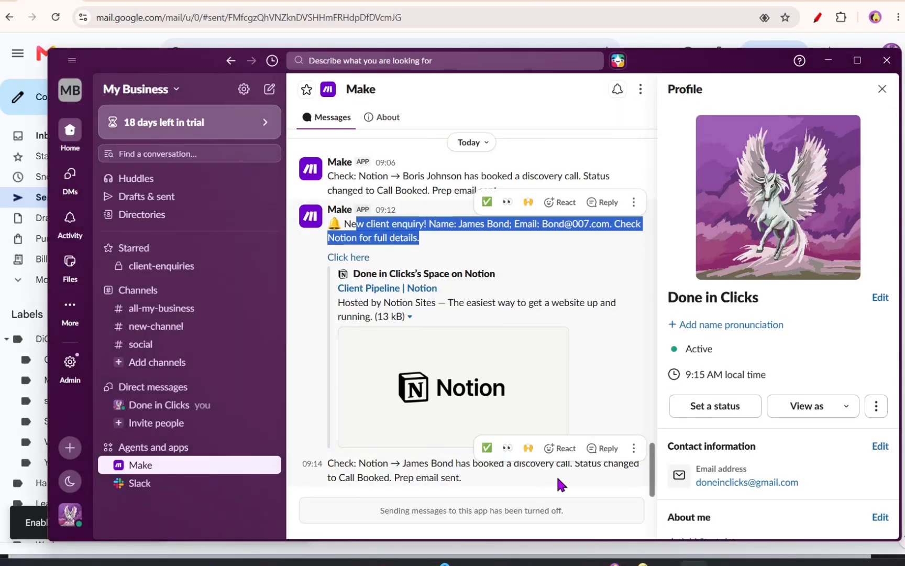
{"action": "left_click_drag", "start_coordinate": [340, 464], "coordinate": [492, 499]}
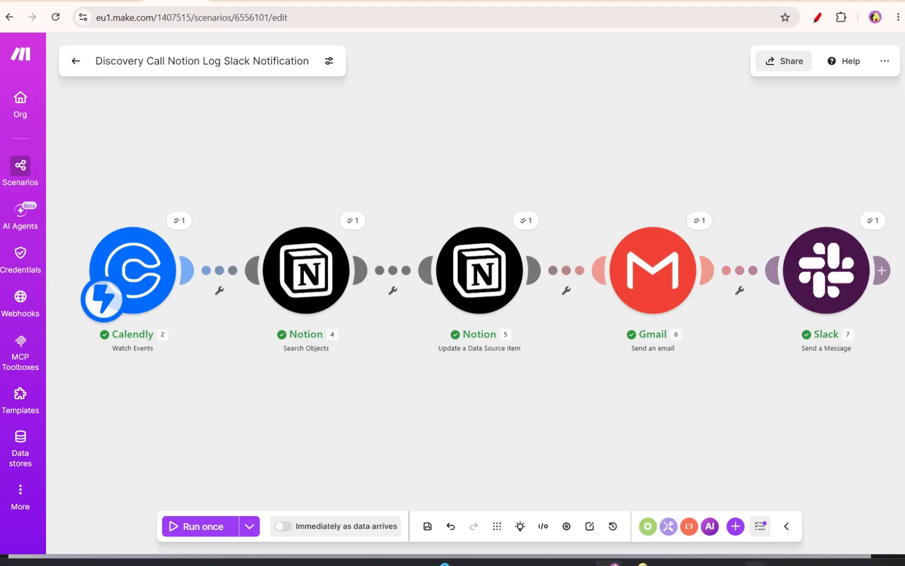
{"action": "left_click", "coordinate": [666, 565]}
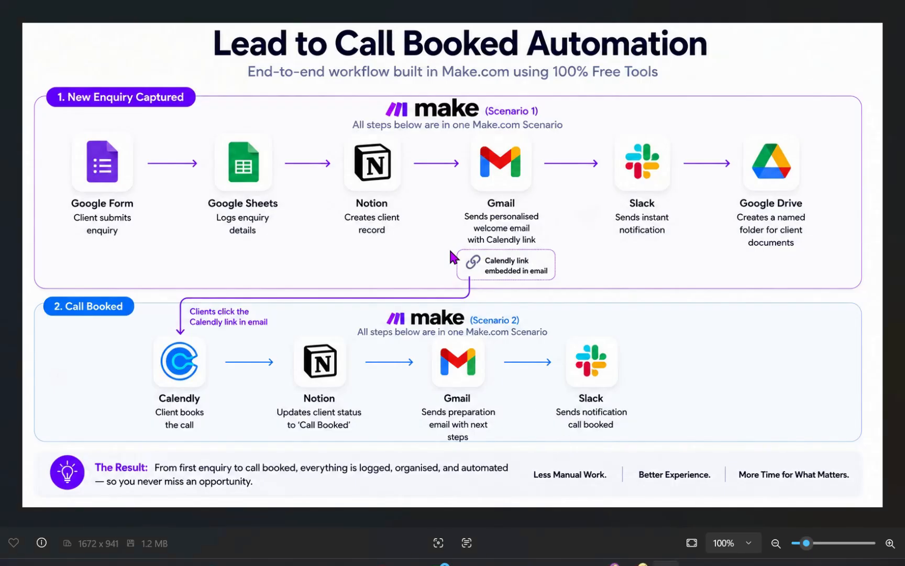